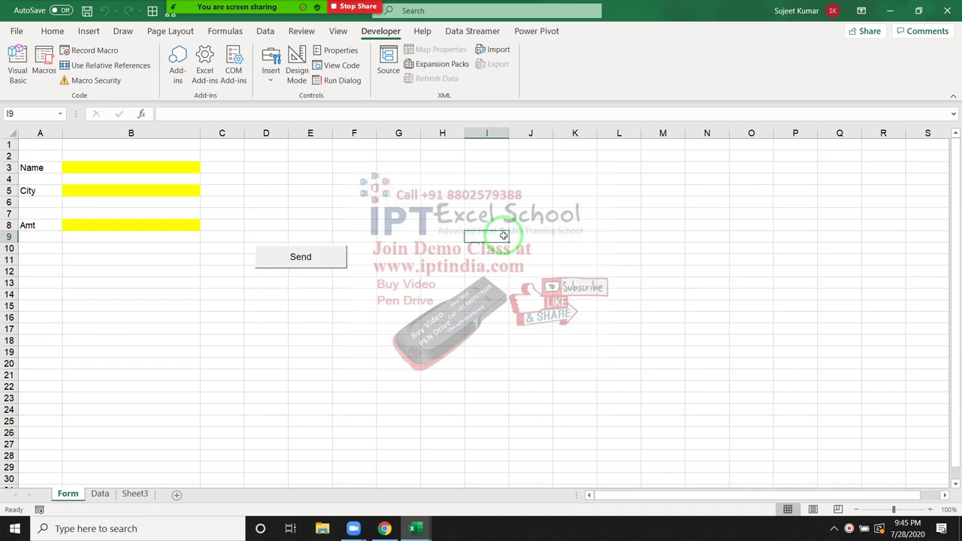
Enter a name, city Pune and amount 65 on the Form sheet, Send it, and view the Data sheet
left_click(256, 349)
left_click(114, 168)
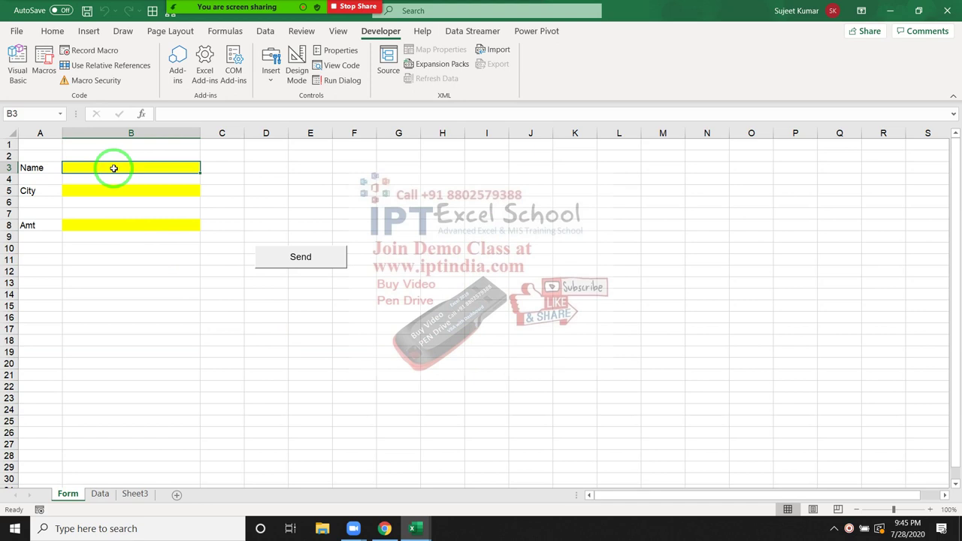
type("Puja")
key("Return")
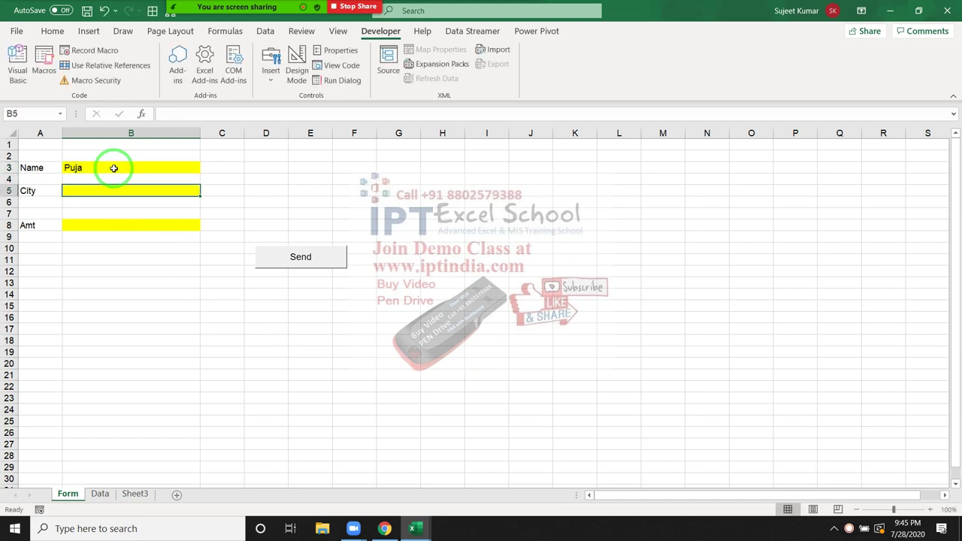
type("Pune")
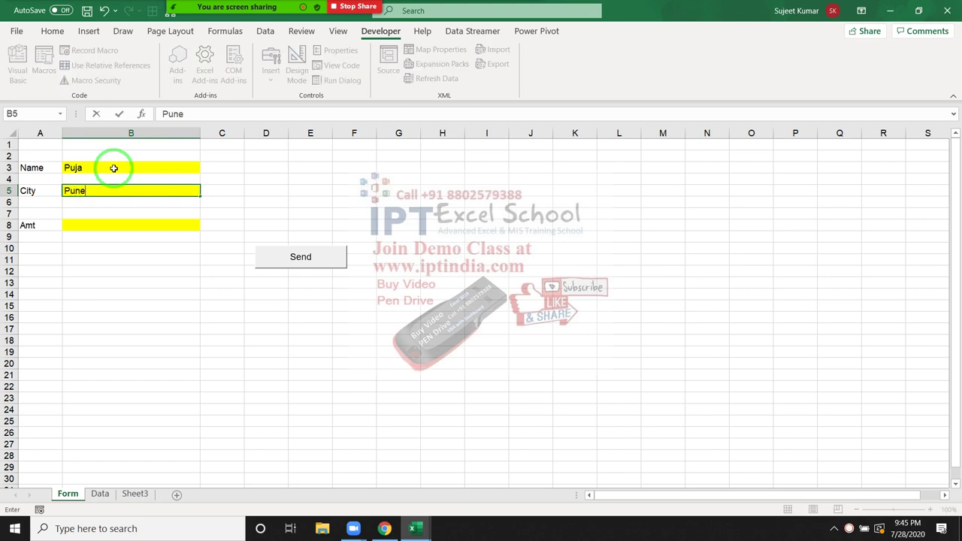
left_click(134, 226)
type("65")
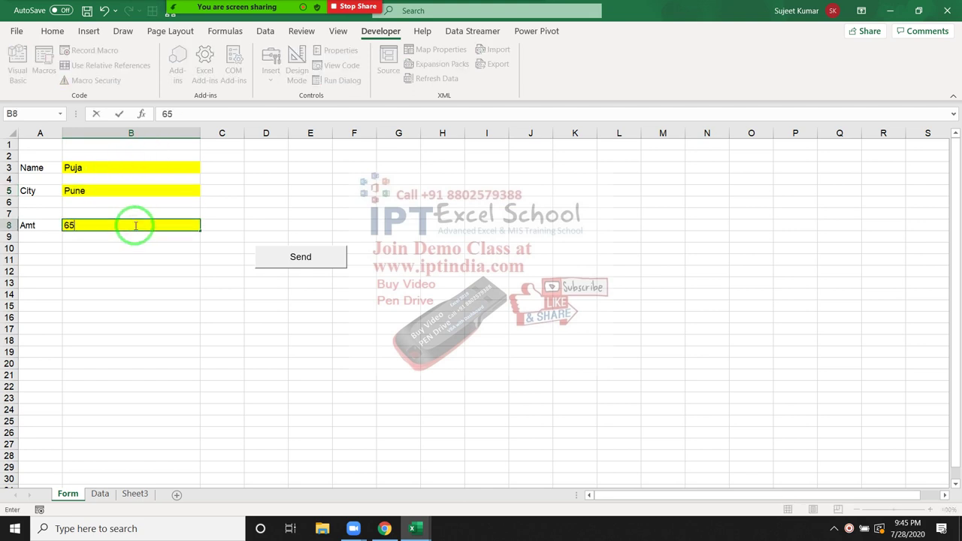
left_click(230, 284)
left_click(310, 270)
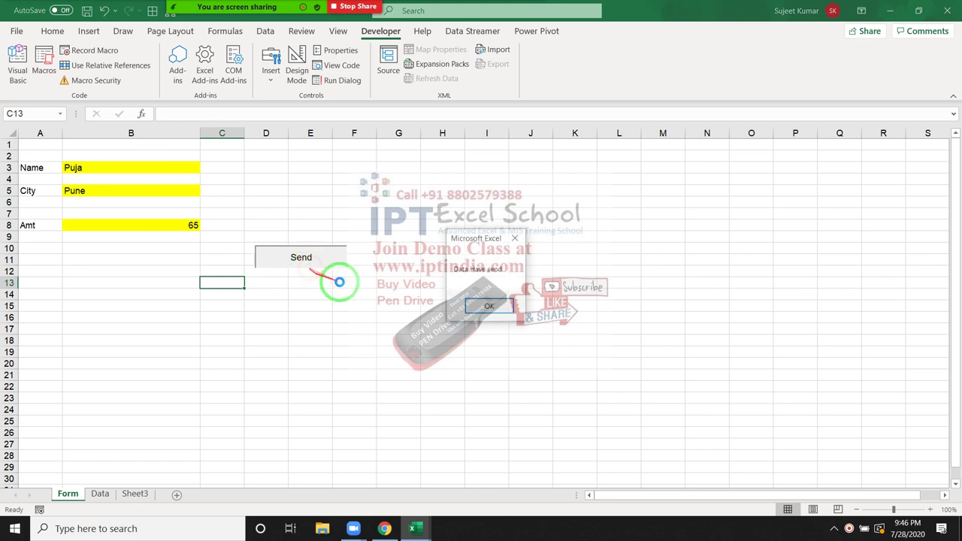
left_click(100, 494)
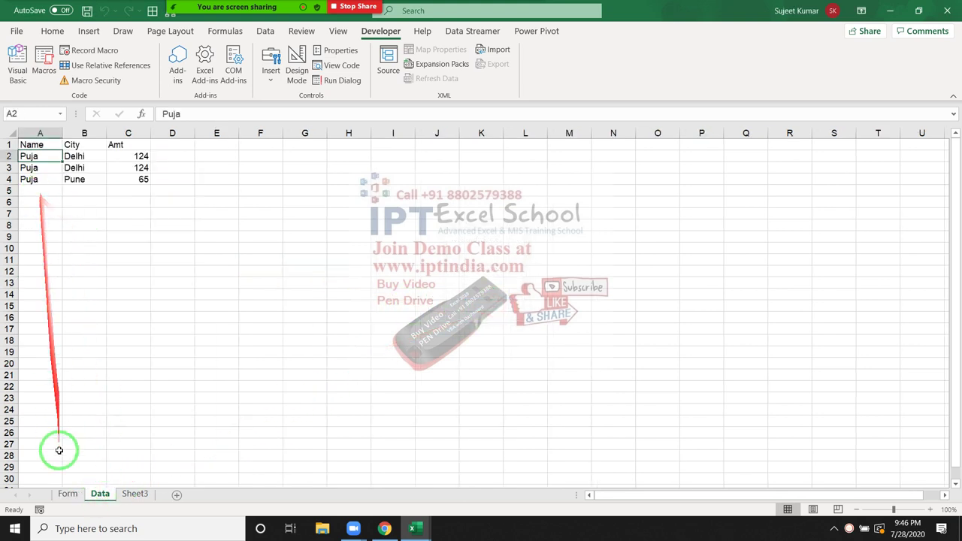
Review the Form sheet's A1:B11 block and the Data sheet, then go to blank Sheet3
left_click(68, 496)
left_click_drag(161, 260, 47, 146)
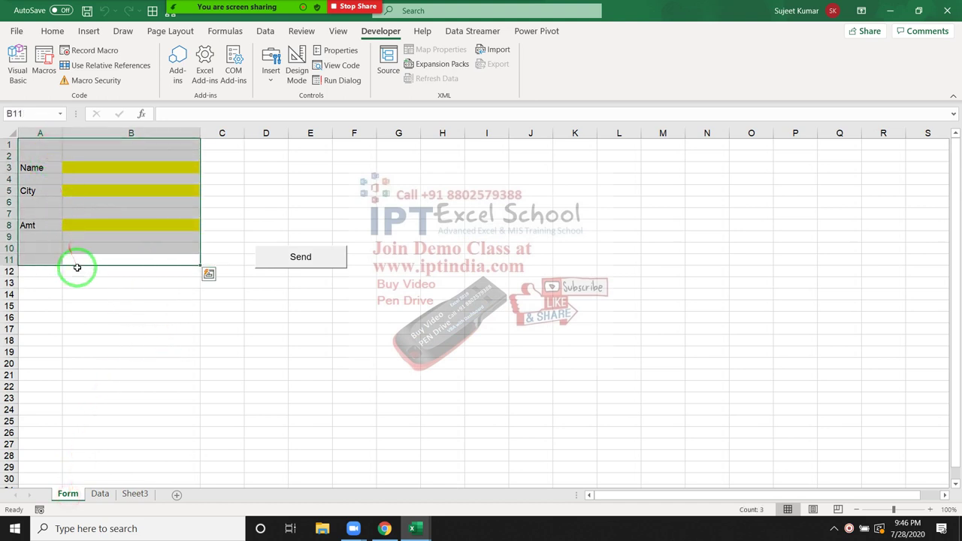
left_click(124, 306)
left_click(106, 497)
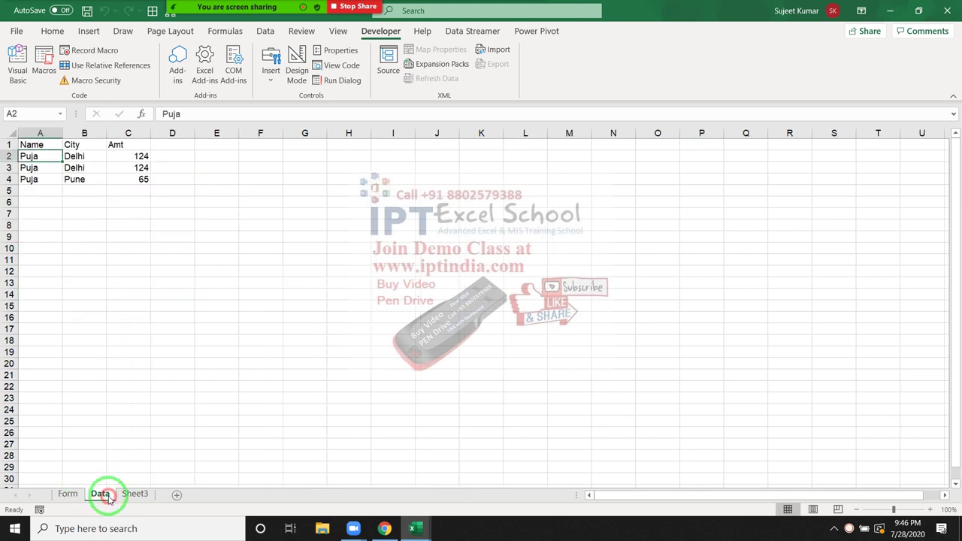
left_click(135, 500)
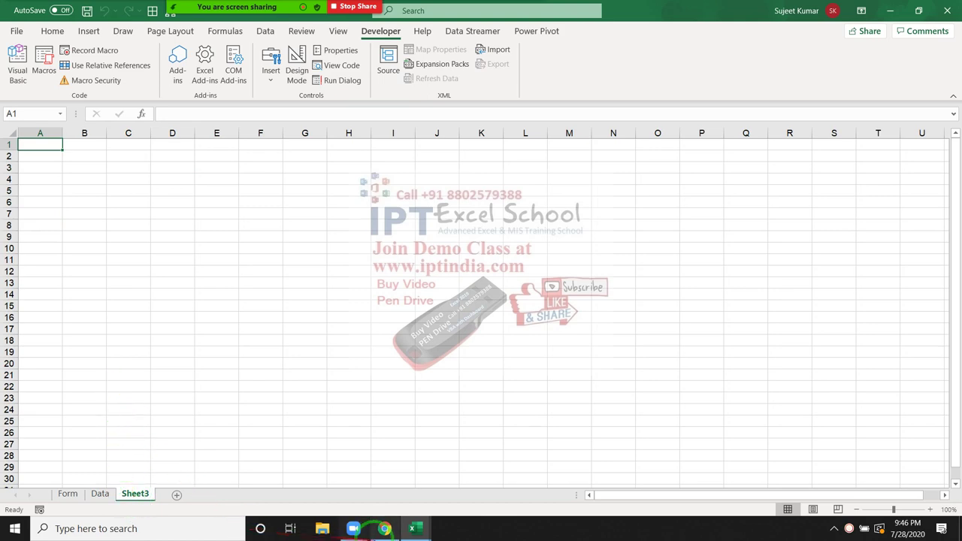
Copy the Bootstrap 'Register' sign-up form image from Google Images, then select L2 in Excel
left_click(381, 528)
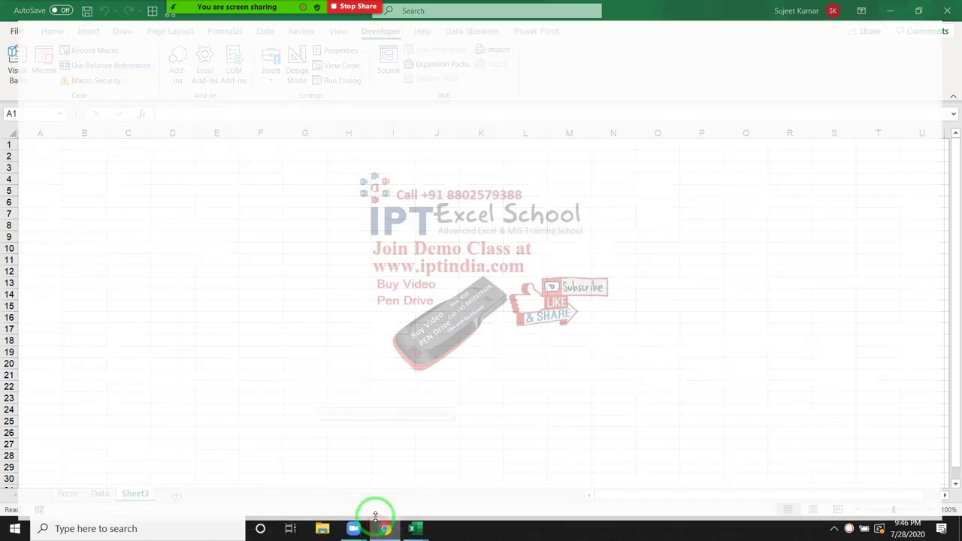
scroll(594, 286, "up", 1)
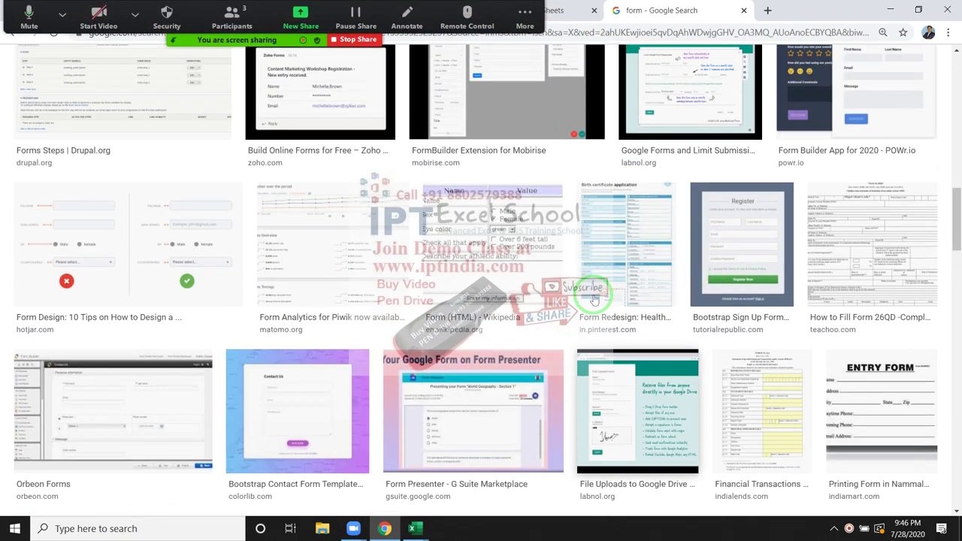
left_click(759, 225)
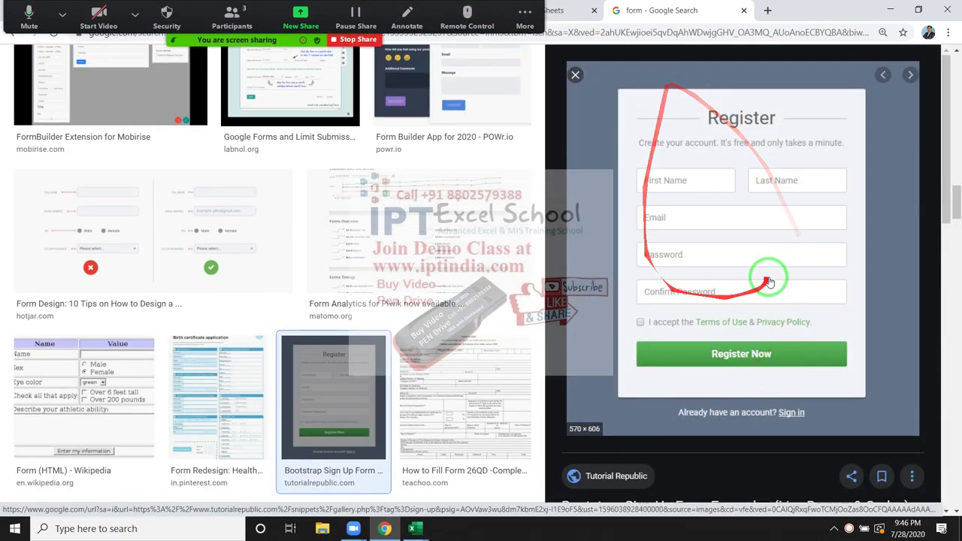
right_click(779, 213)
left_click(814, 343)
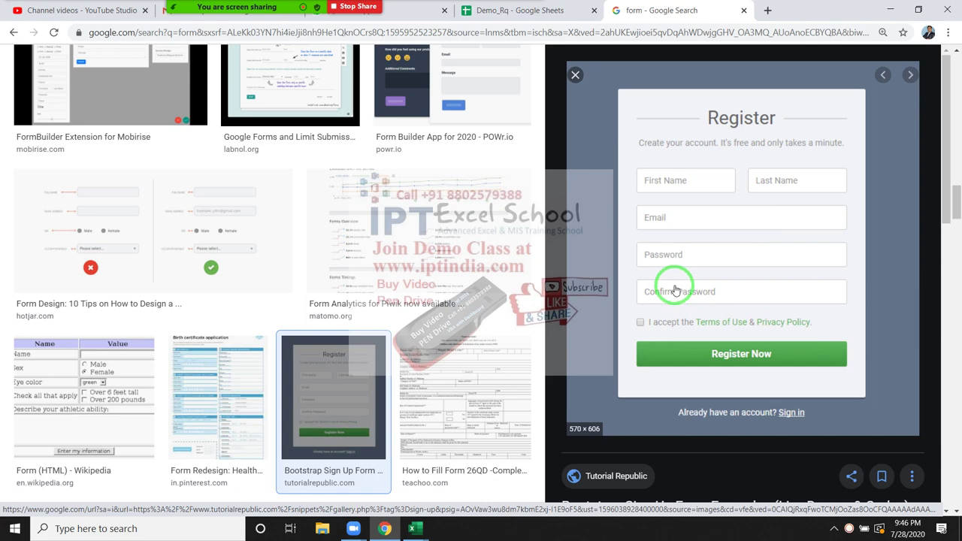
key("alt+Tab")
left_click(513, 155)
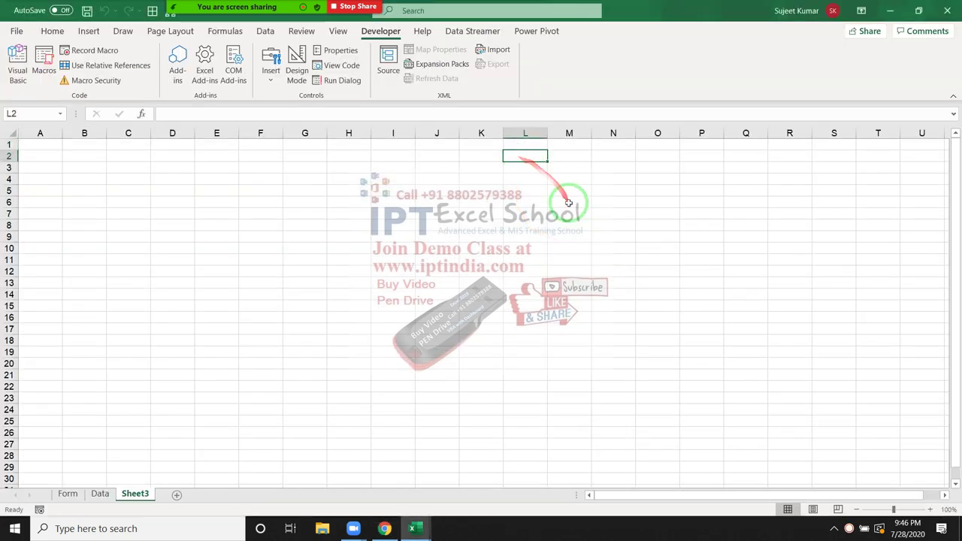
Paste the Register form picture at L2, shift it to column M, and select the cells left of it
right_click(524, 155)
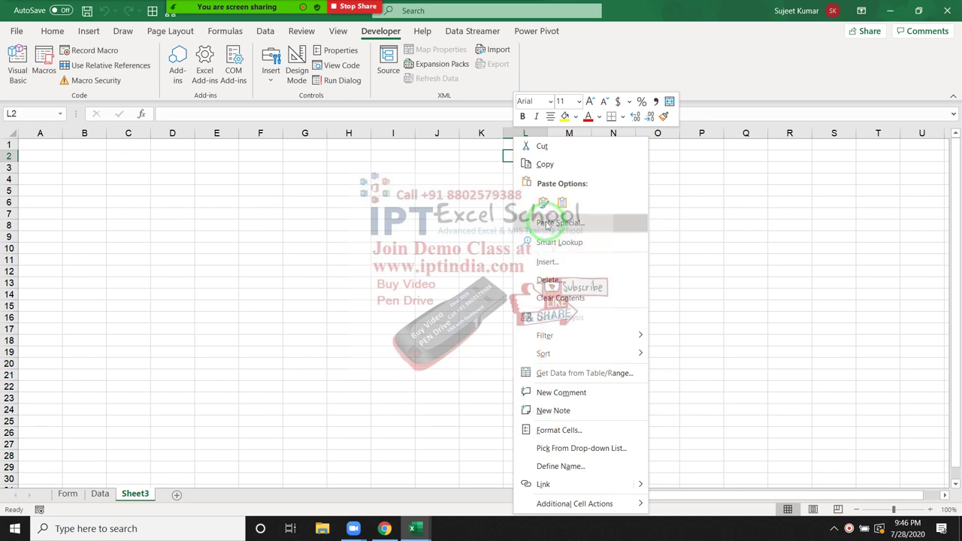
left_click(493, 196)
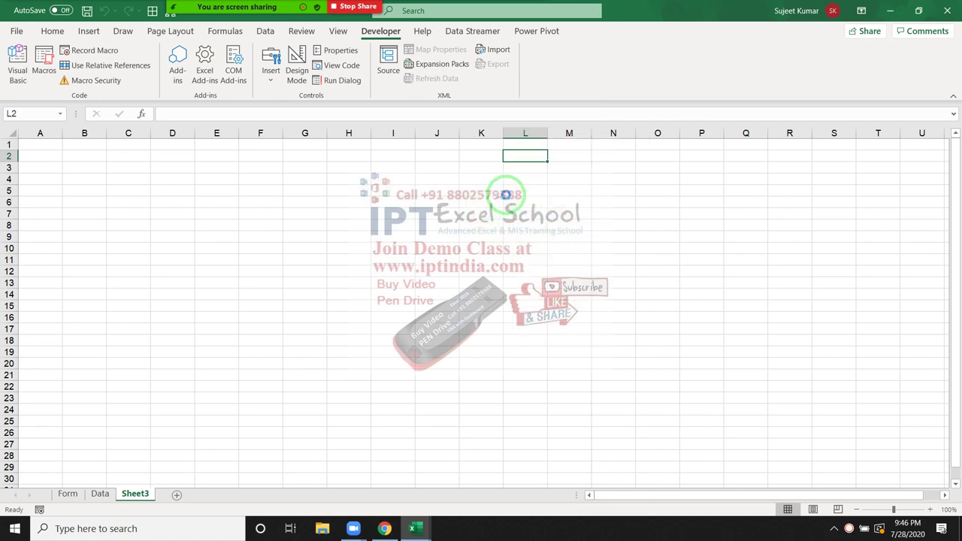
key("ctrl+v")
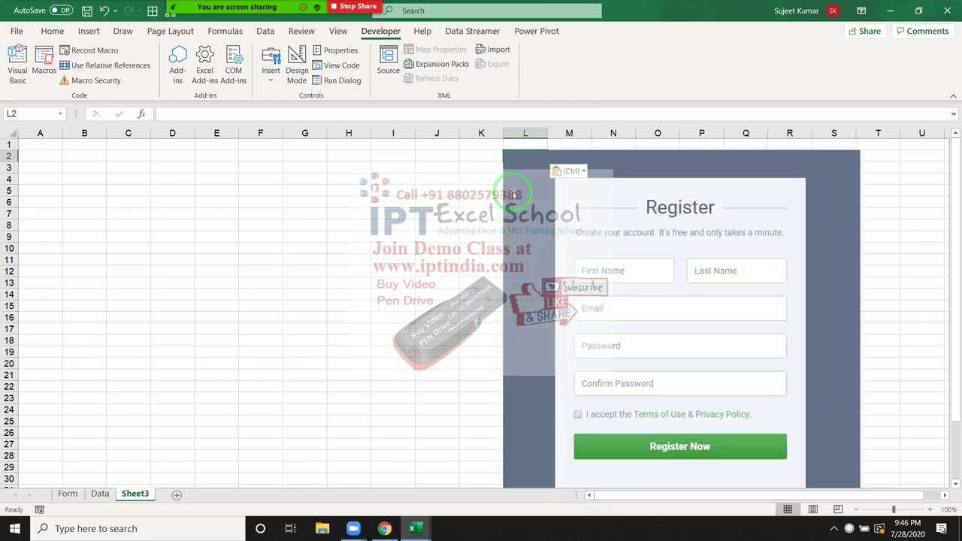
left_click_drag(656, 166, 706, 160)
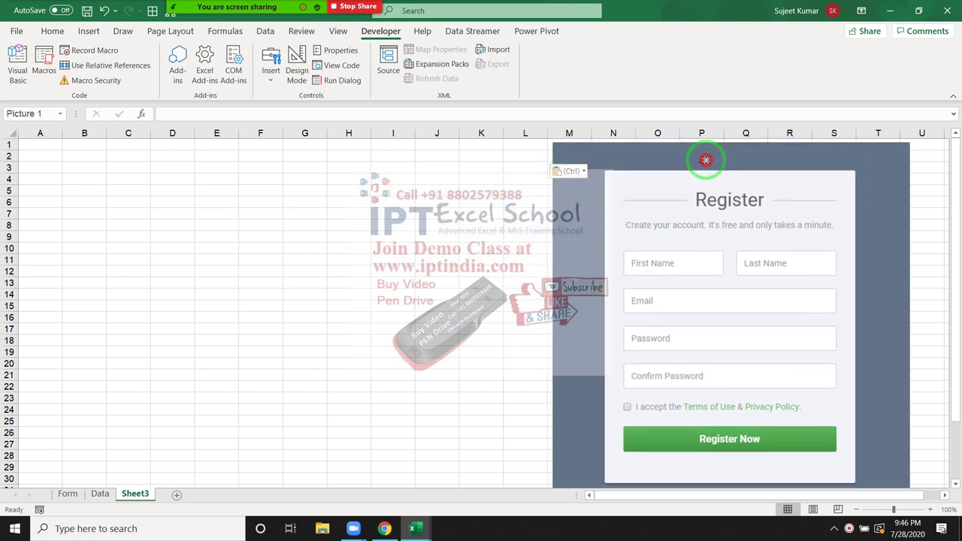
mouse_move(43, 145)
left_mouse_down()
mouse_move(415, 246)
mouse_move(476, 456)
mouse_move(473, 478)
left_mouse_up()
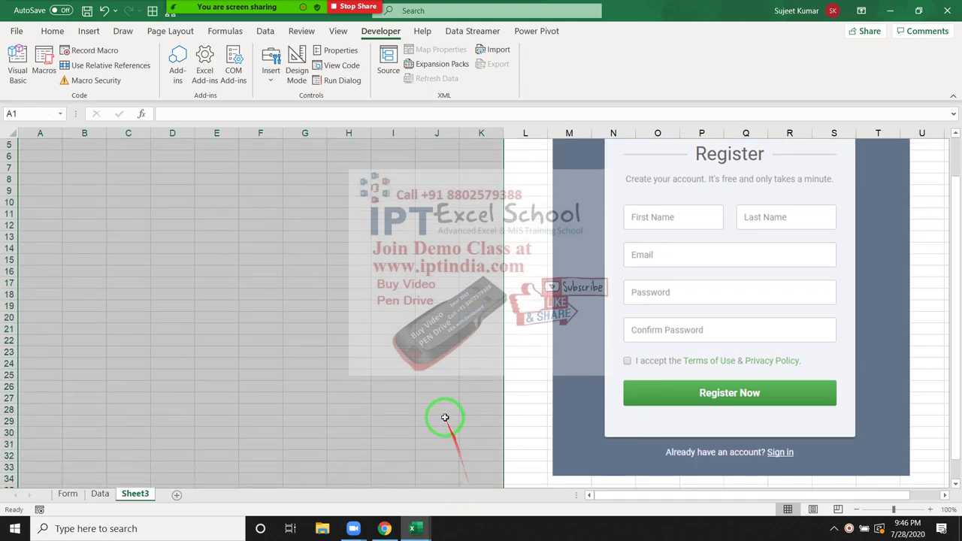
Fill columns A:K beside the picture with a dark Blue-Gray, Text 2 theme colour
left_click_drag(473, 478, 429, 346)
left_click(52, 31)
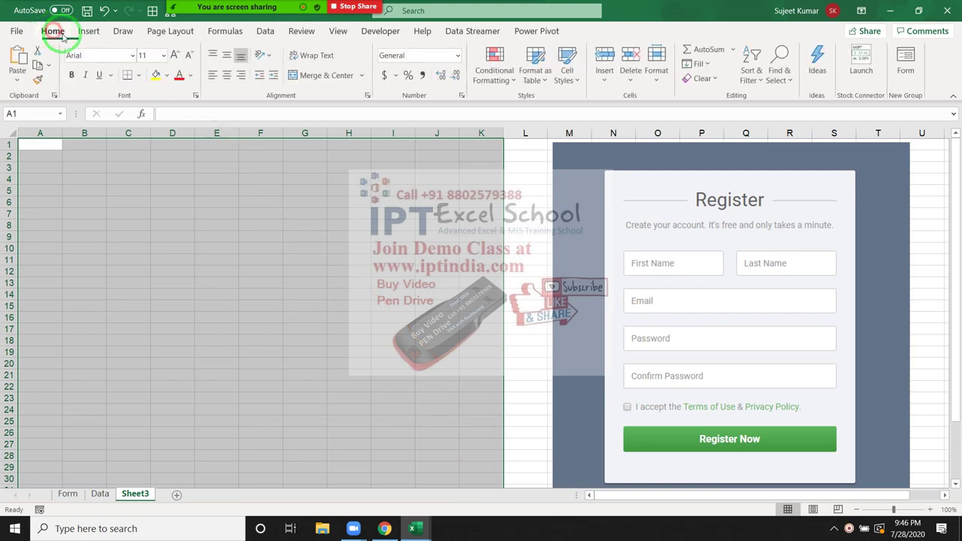
left_click(167, 76)
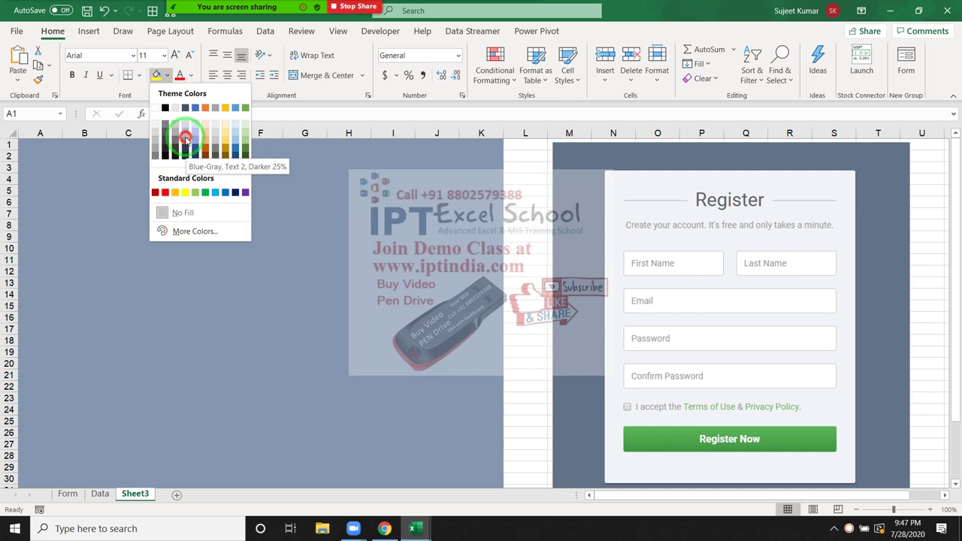
left_click(186, 139)
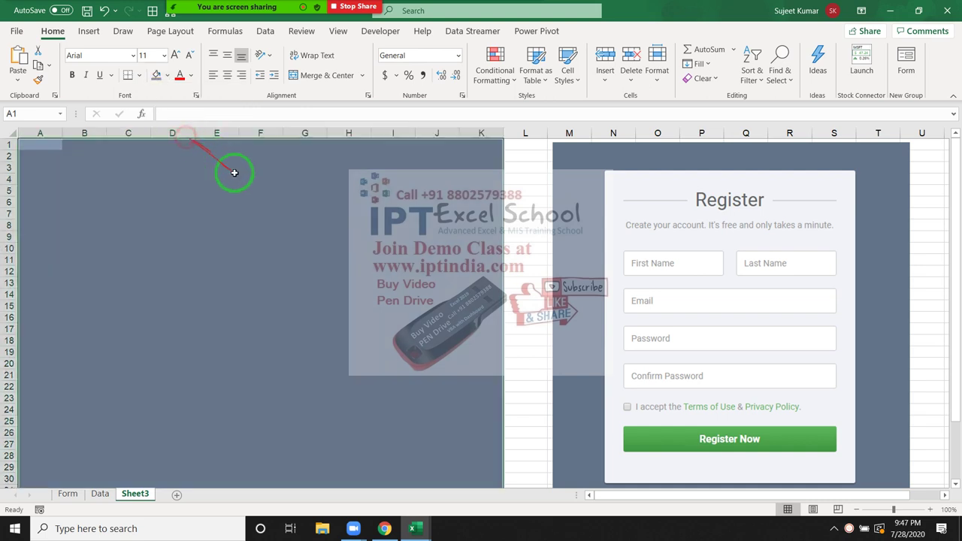
left_click(284, 193)
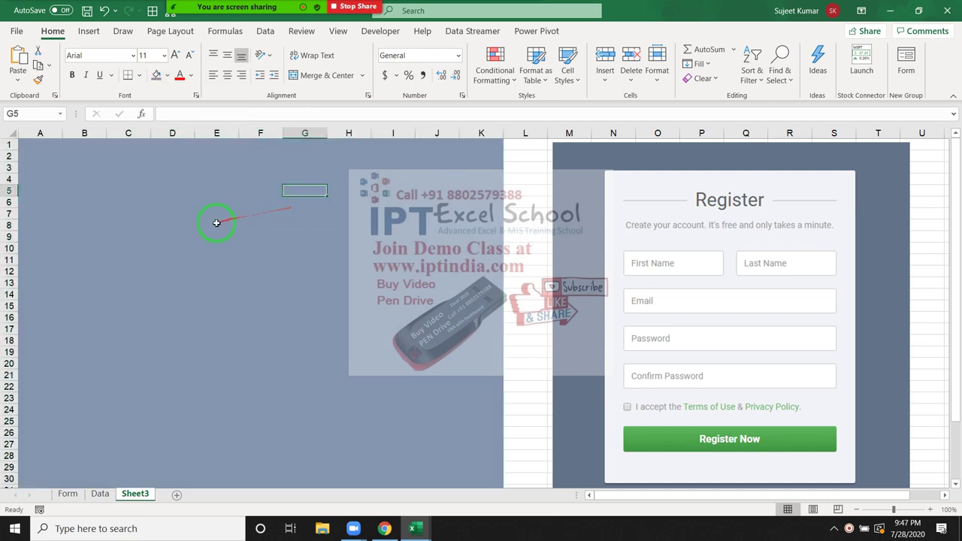
Select the inner panel area down to row 31 and fill it light gray
left_click(112, 184)
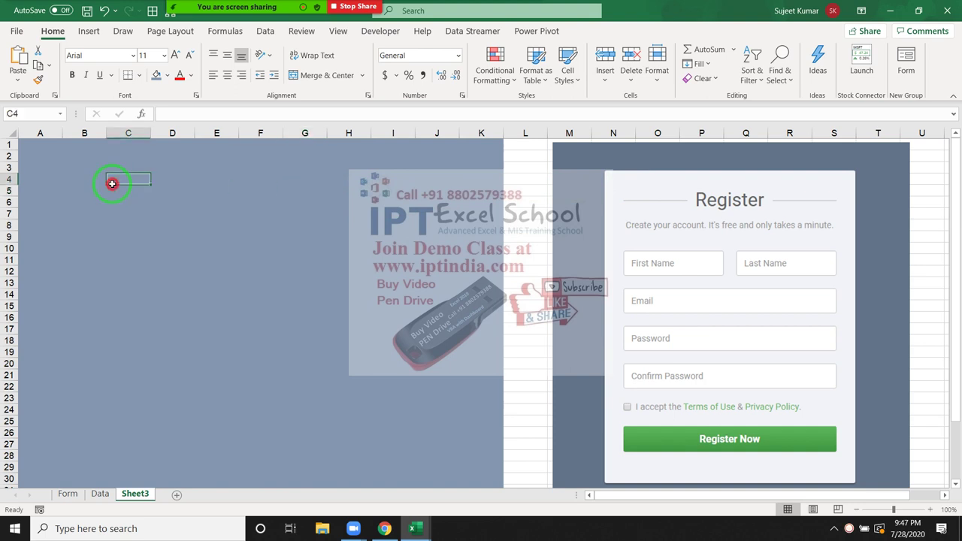
left_click_drag(123, 183, 154, 189)
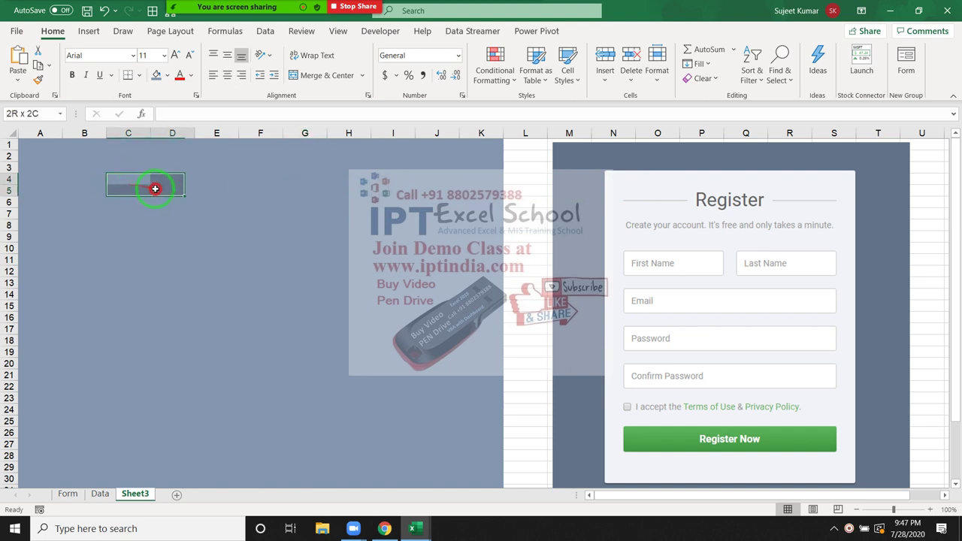
mouse_move(97, 178)
left_mouse_down()
mouse_move(402, 212)
mouse_move(418, 421)
mouse_move(385, 427)
left_mouse_up()
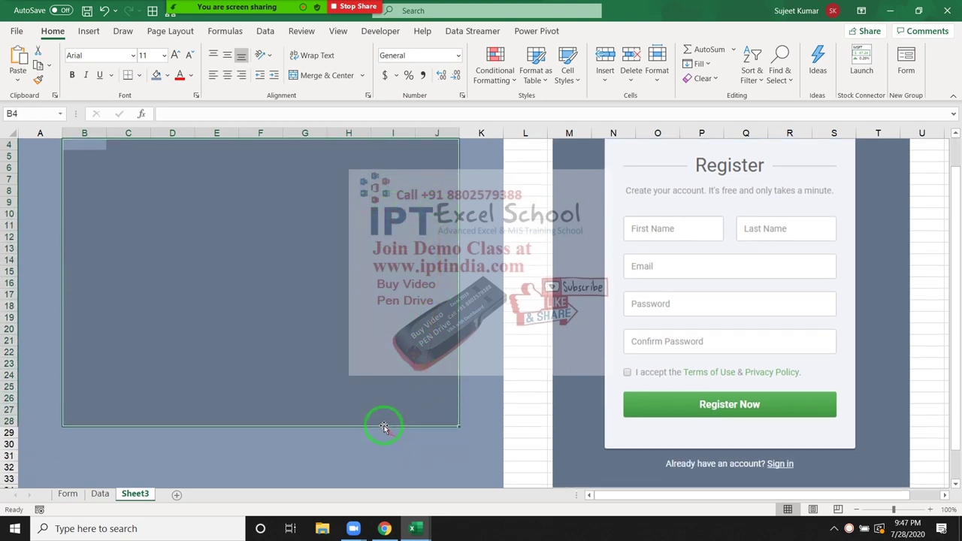
key("shift+Down")
key("shift+Down")
key("shift+Down")
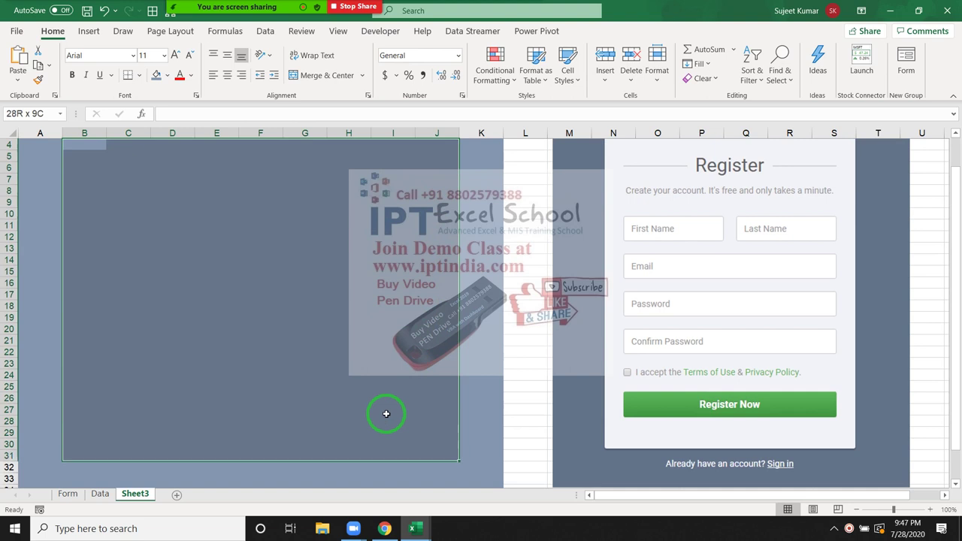
scroll(461, 385, "up", 1)
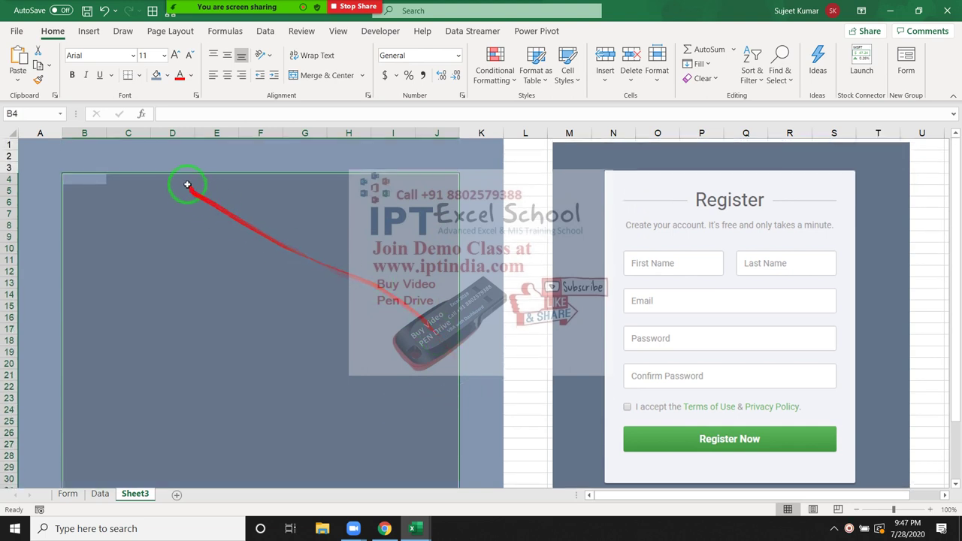
left_click(166, 76)
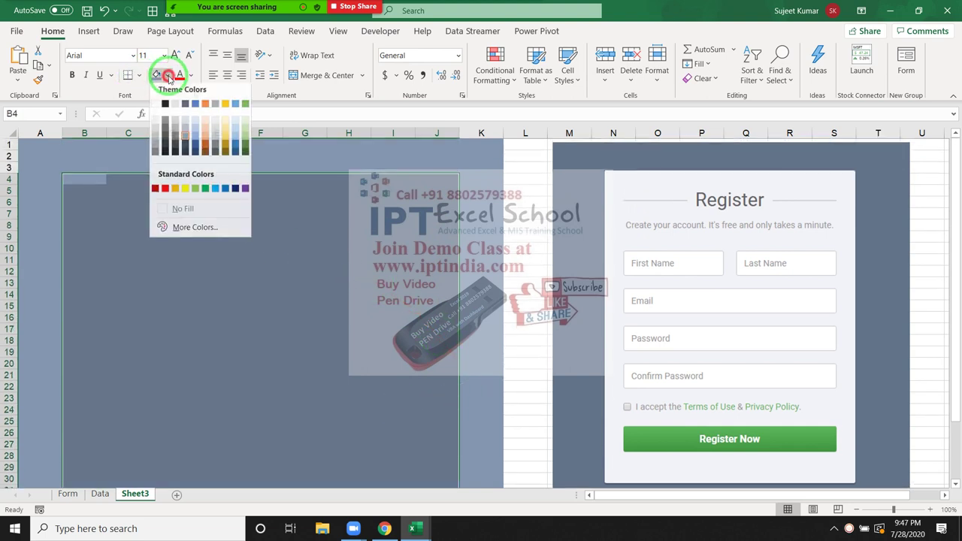
left_click(154, 133)
left_click(156, 235)
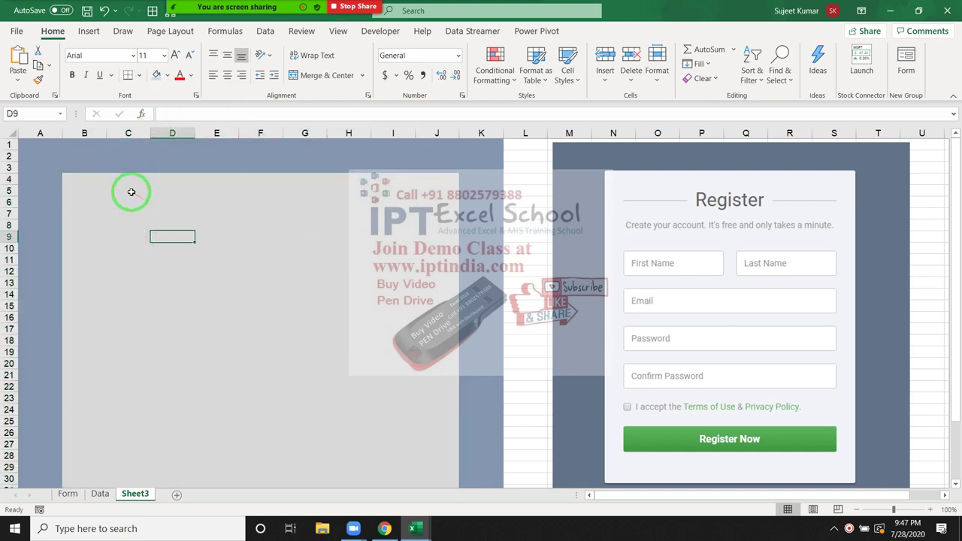
Refill B4:J31 with a near-white colour, then select C5:I7 for the heading
left_click(128, 191)
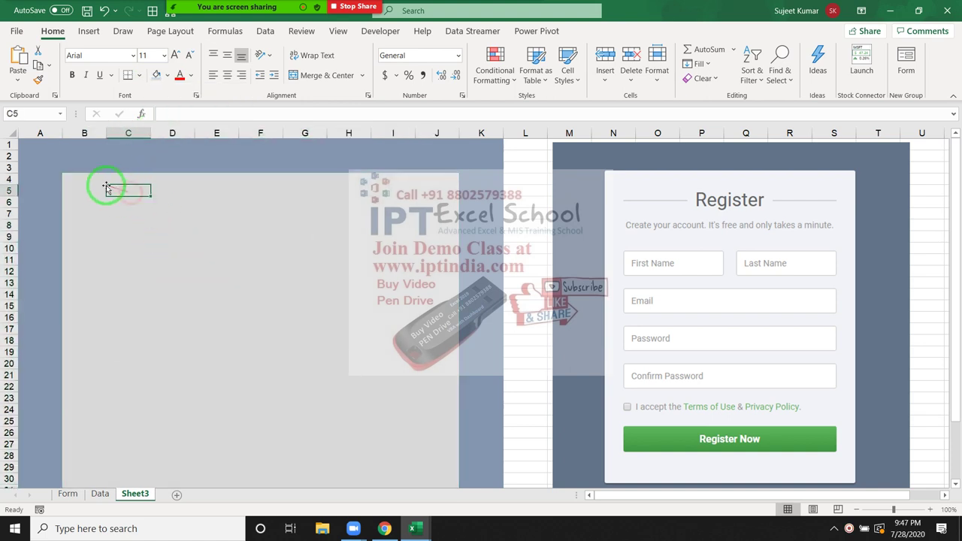
left_click(76, 179)
left_click_drag(77, 179, 439, 424)
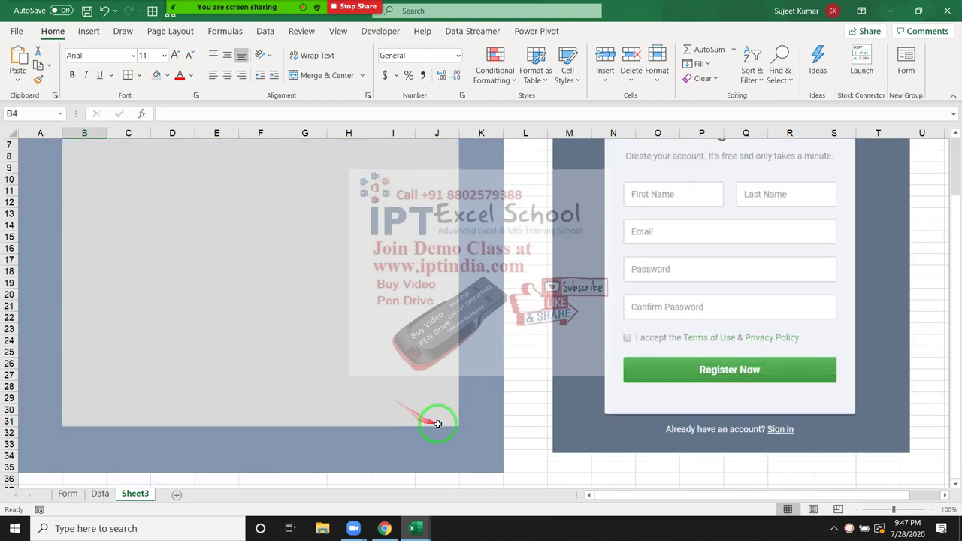
scroll(225, 226, "up", 2)
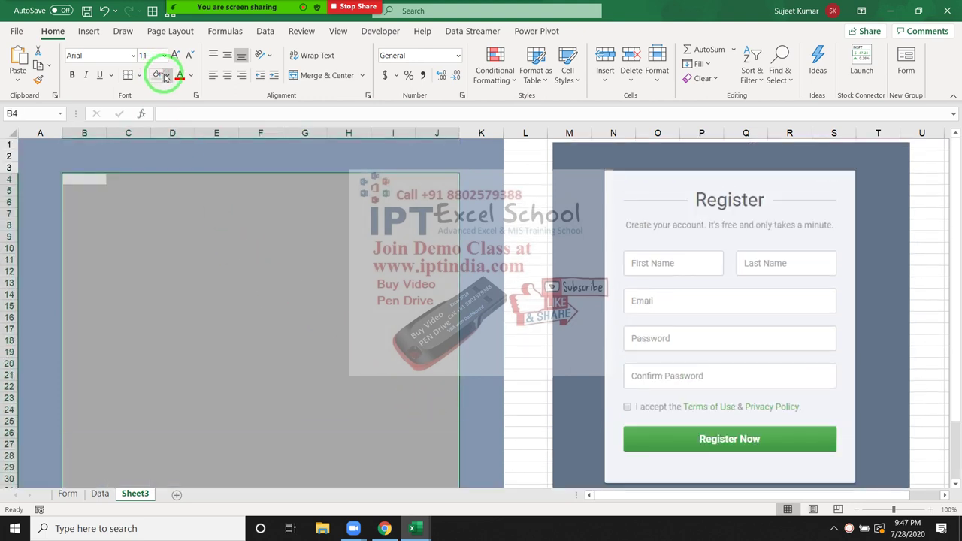
left_click(169, 75)
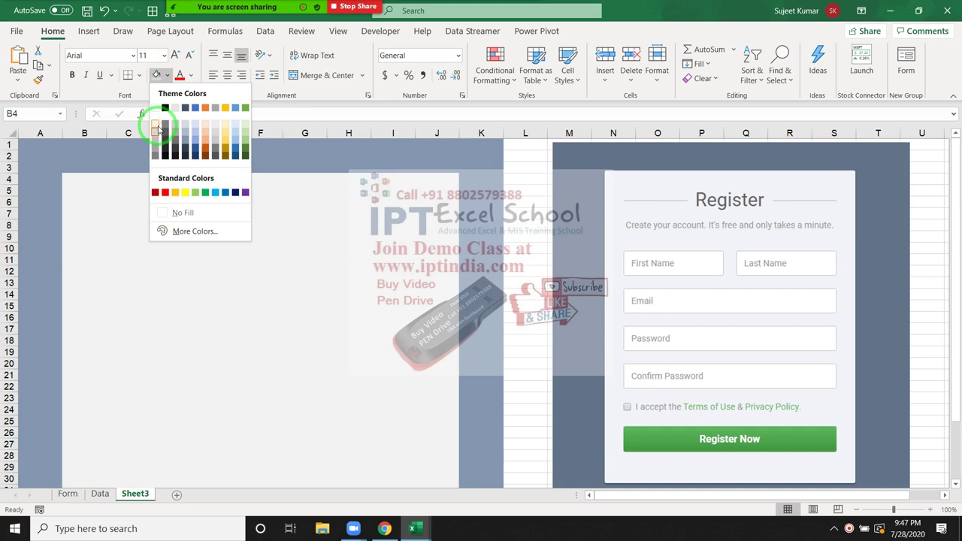
left_click(157, 127)
left_click(254, 203)
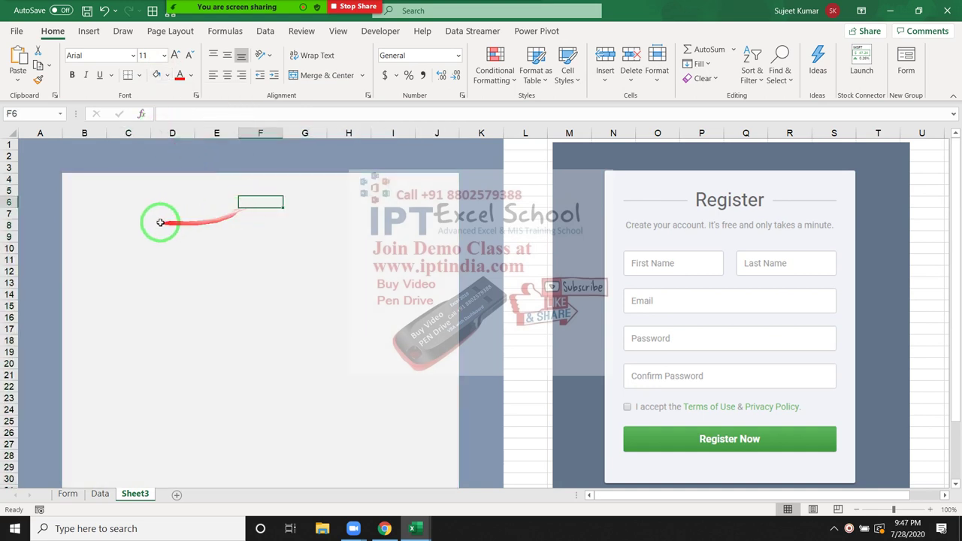
mouse_move(133, 213)
left_mouse_down()
mouse_move(359, 220)
mouse_move(376, 193)
left_mouse_up()
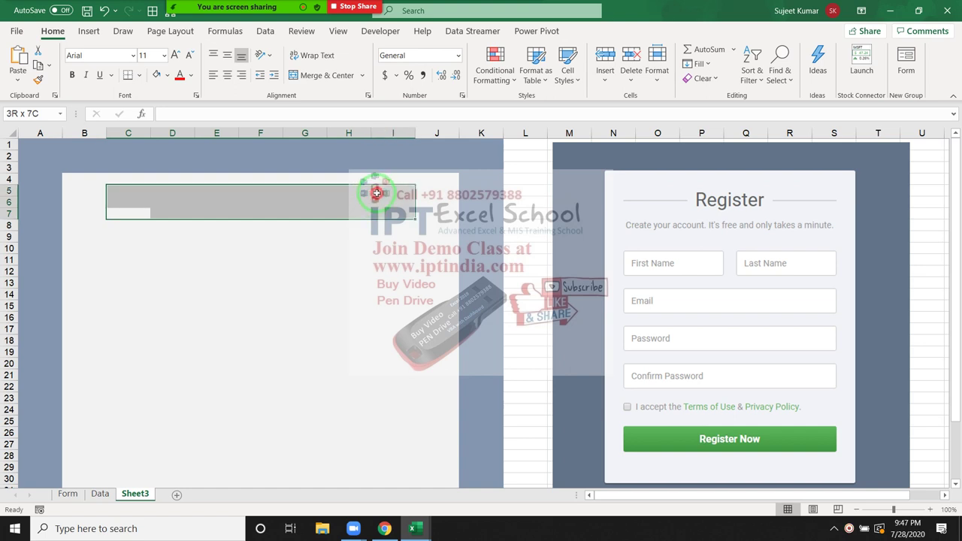
Merge and centre C5:I7, enter 'Register', and enlarge it to 36 pt
left_click(313, 78)
type("Register")
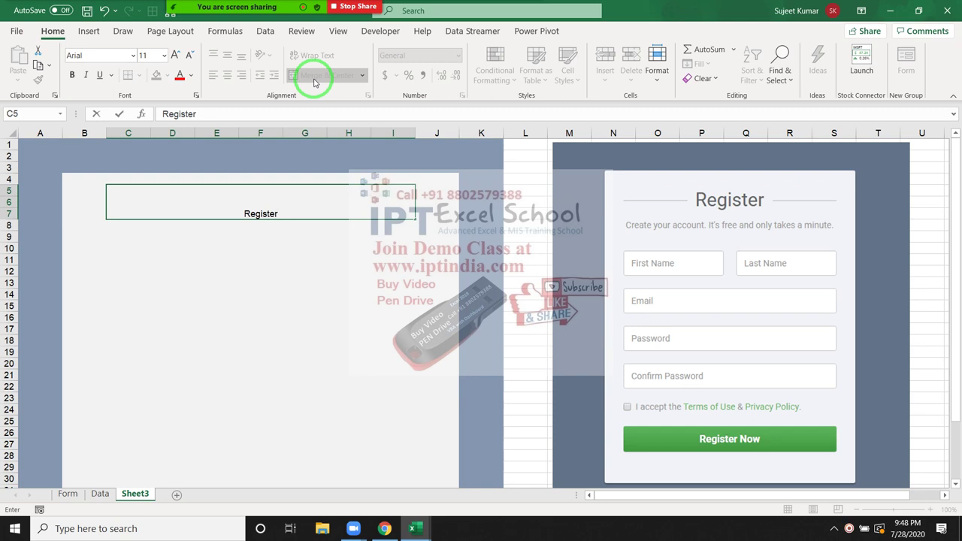
key("Return")
key("Up")
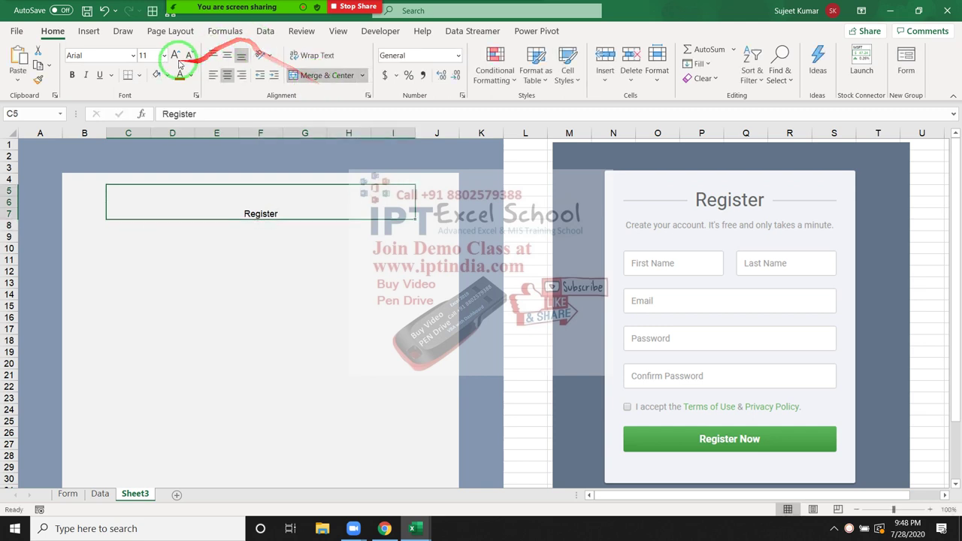
left_click(174, 55)
left_click(174, 56)
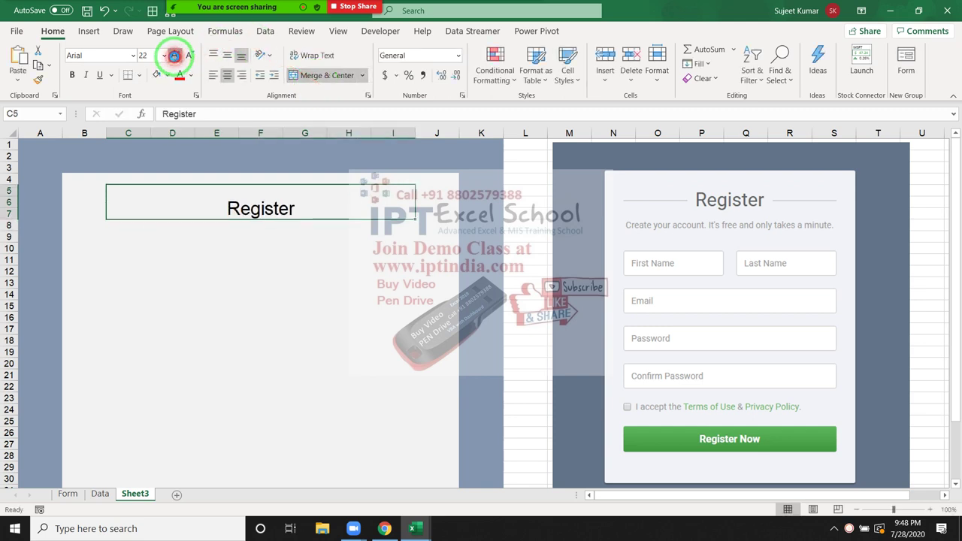
left_click(174, 56)
left_click(173, 55)
left_click(174, 56)
left_click(173, 55)
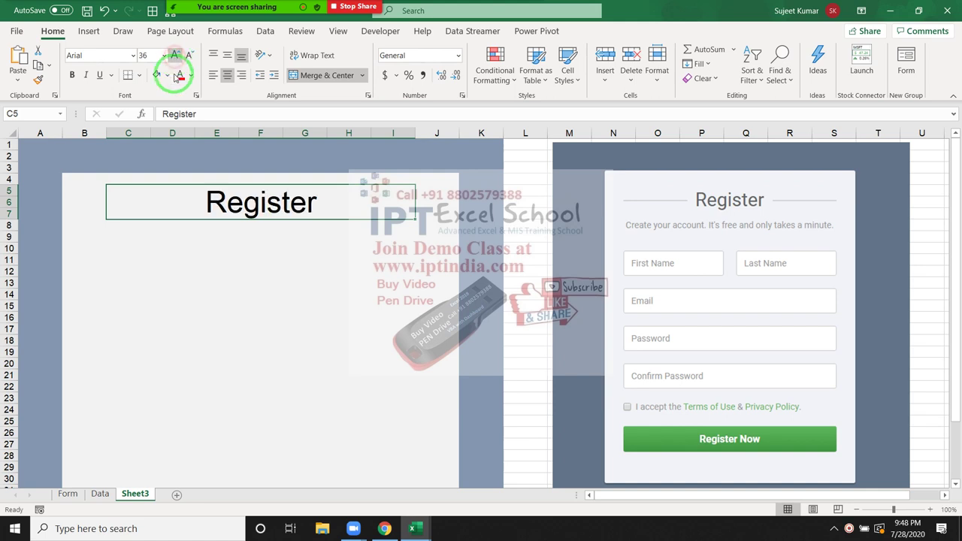
left_click(175, 258)
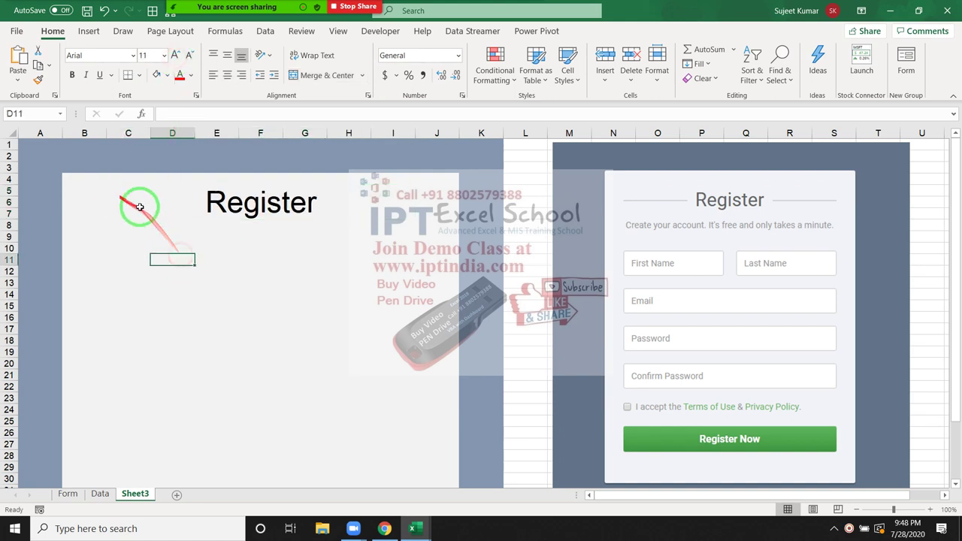
Try padding the Register heading with dashes and underscores, then discard those edits
left_click(182, 203)
double_click(187, 202)
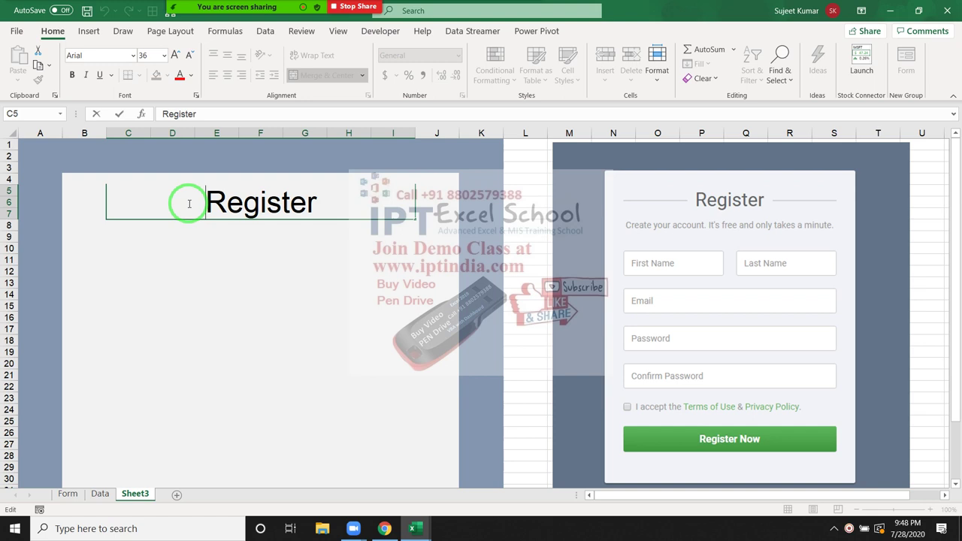
type("_")
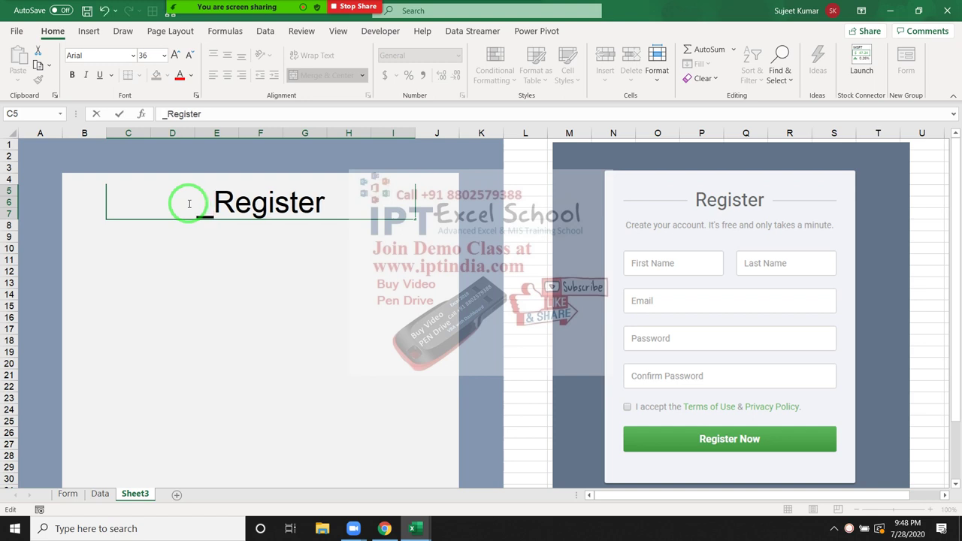
key("BackSpace")
type("--")
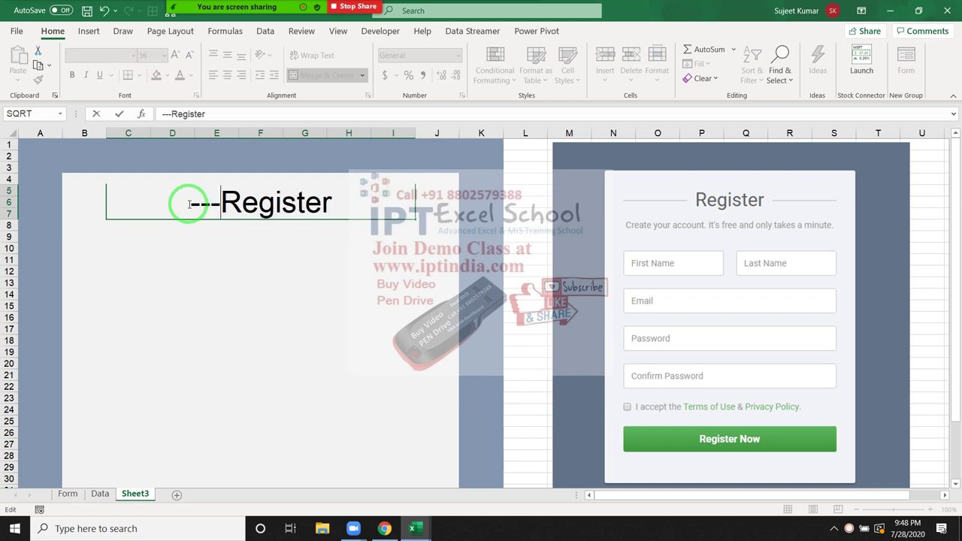
type("----")
key("BackSpace")
key("BackSpace")
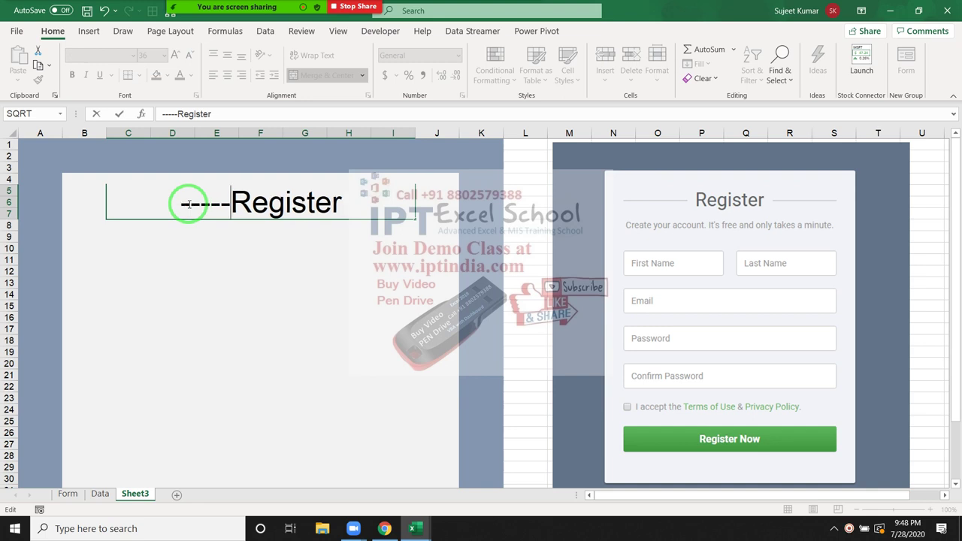
key("BackSpace")
key("BackSpace")
key("BackSpace")
key("BackSpace")
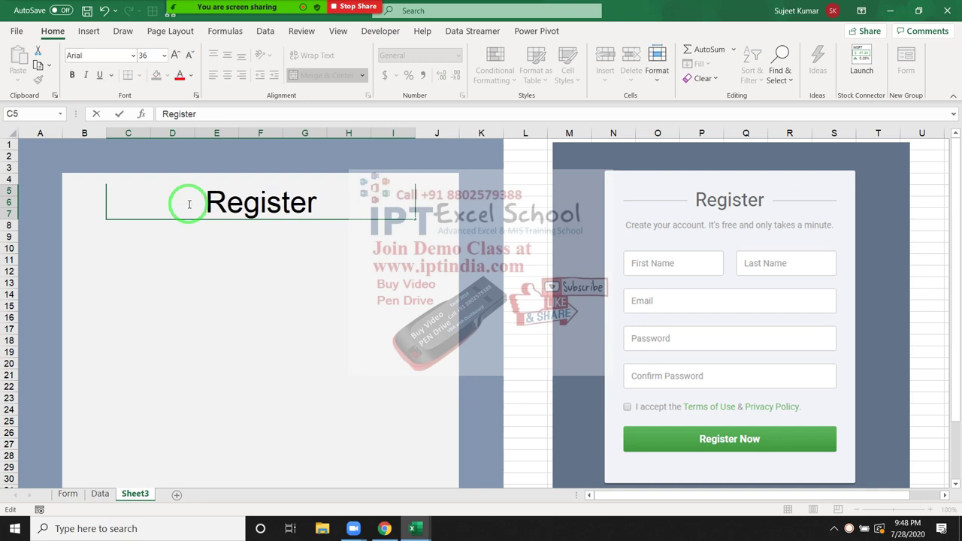
type("+")
key("BackSpace")
type("-------")
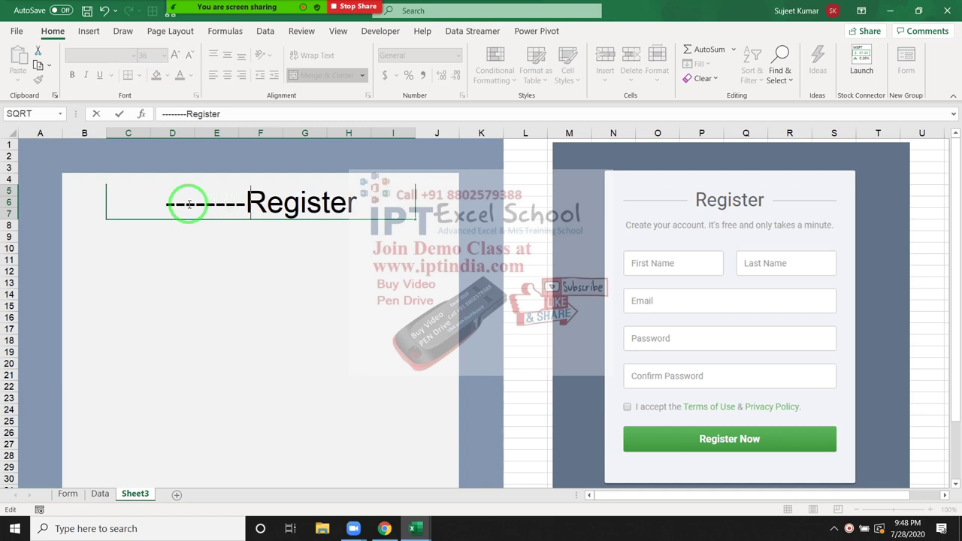
type("---")
key("BackSpace")
key("BackSpace")
key("BackSpace")
key("BackSpace")
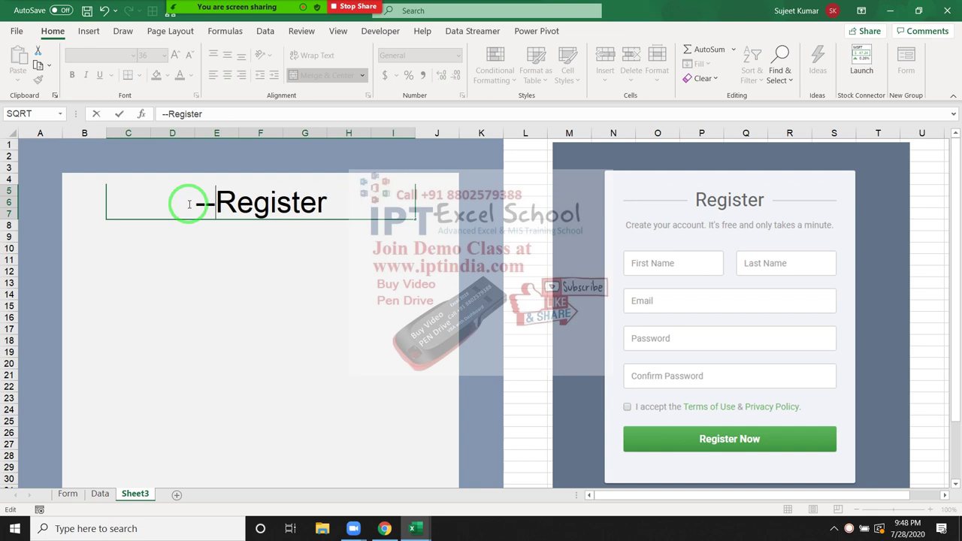
key("BackSpace")
key("BackSpace")
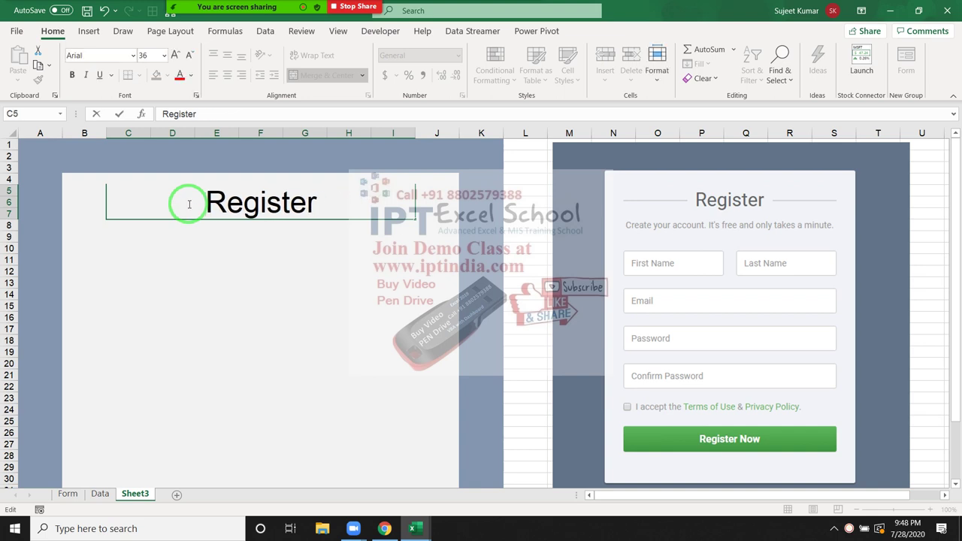
type("____")
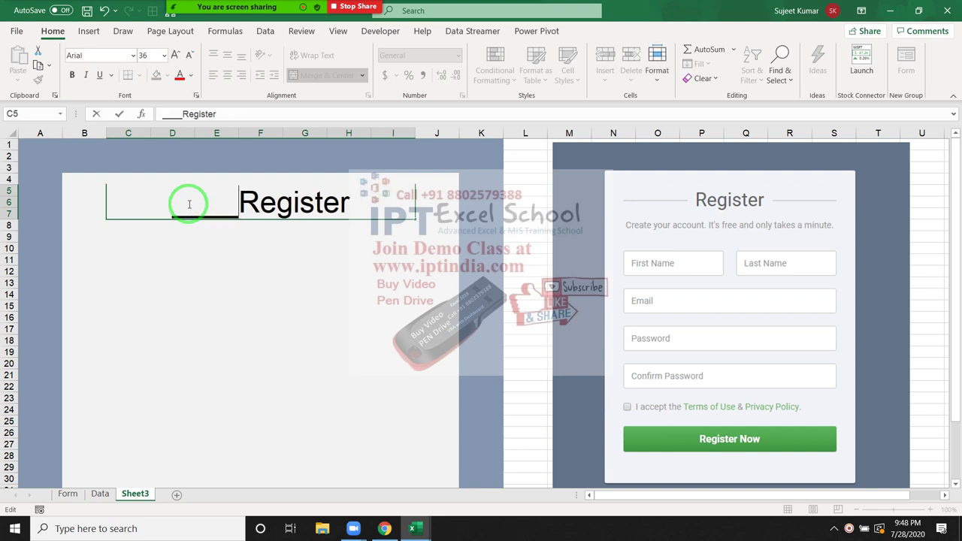
type("_")
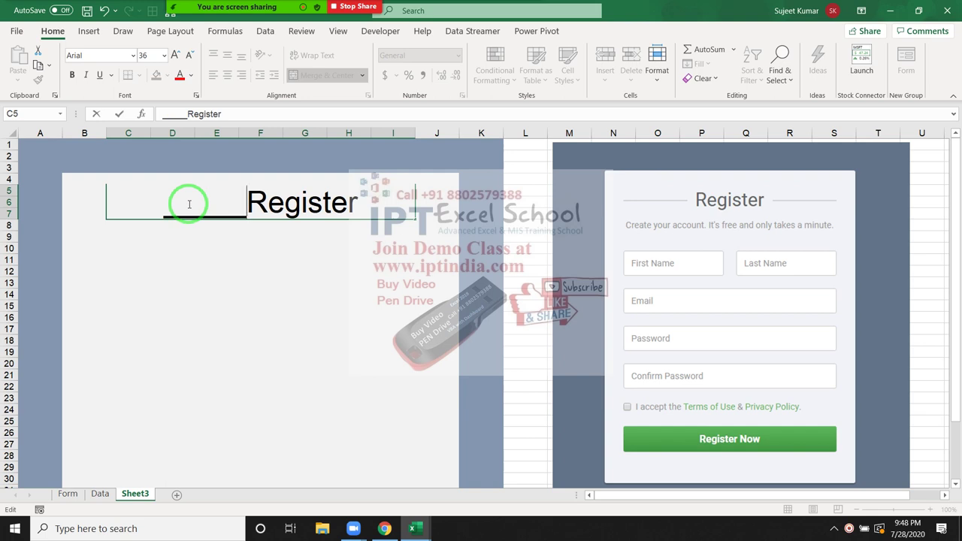
type("_")
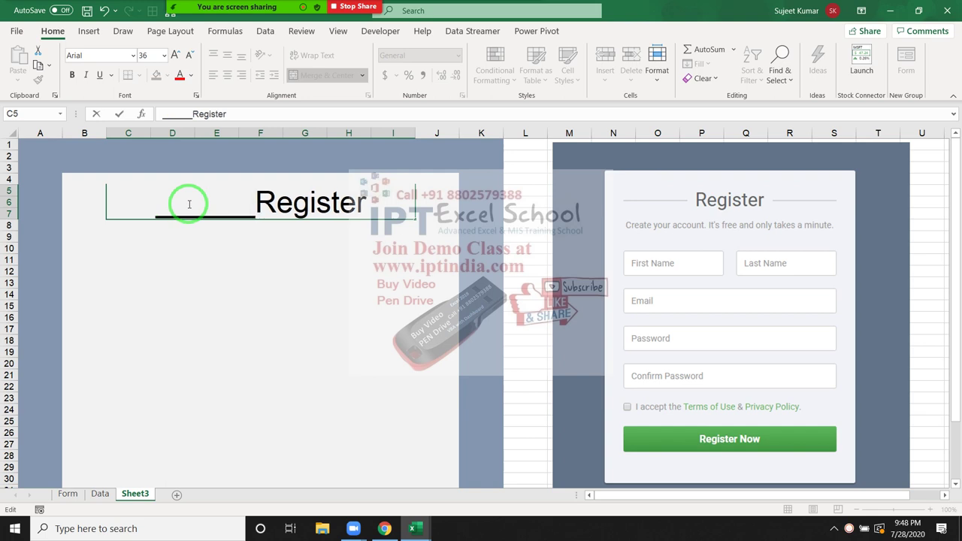
type("__")
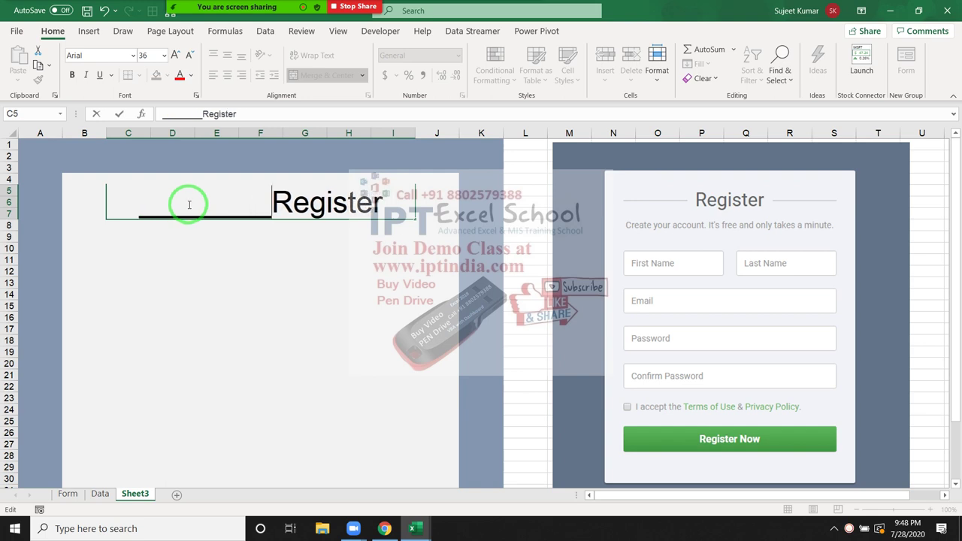
key("BackSpace")
key("BackSpace")
key("BackSpace")
key("BackSpace")
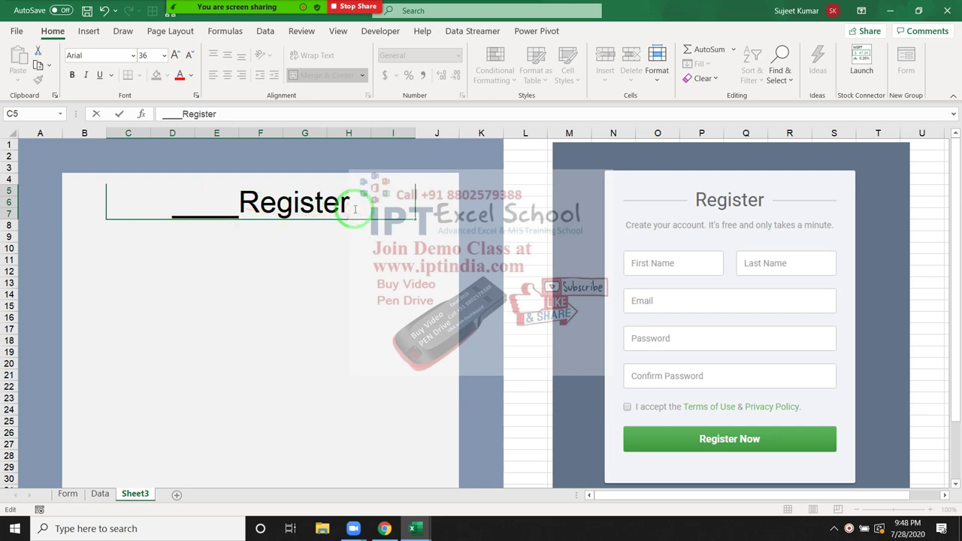
type("_____")
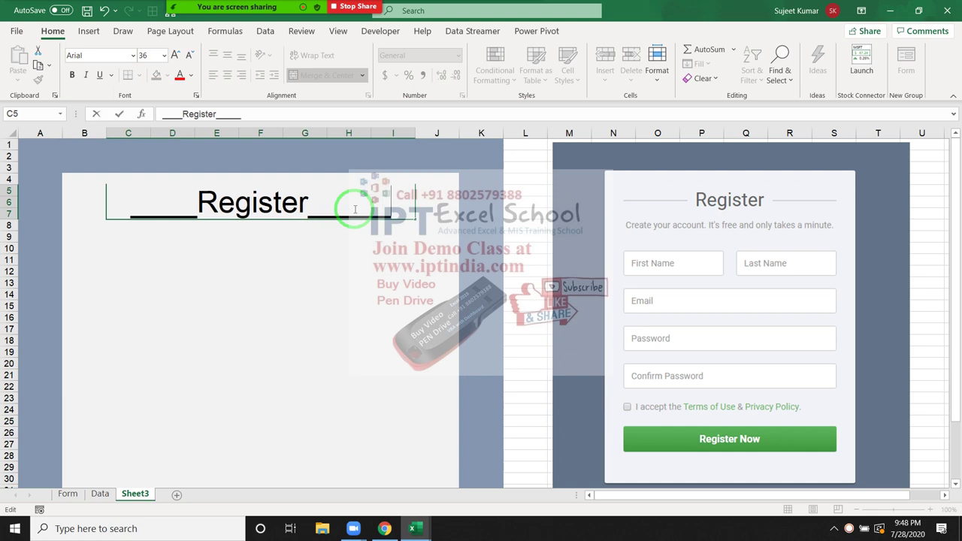
type("_")
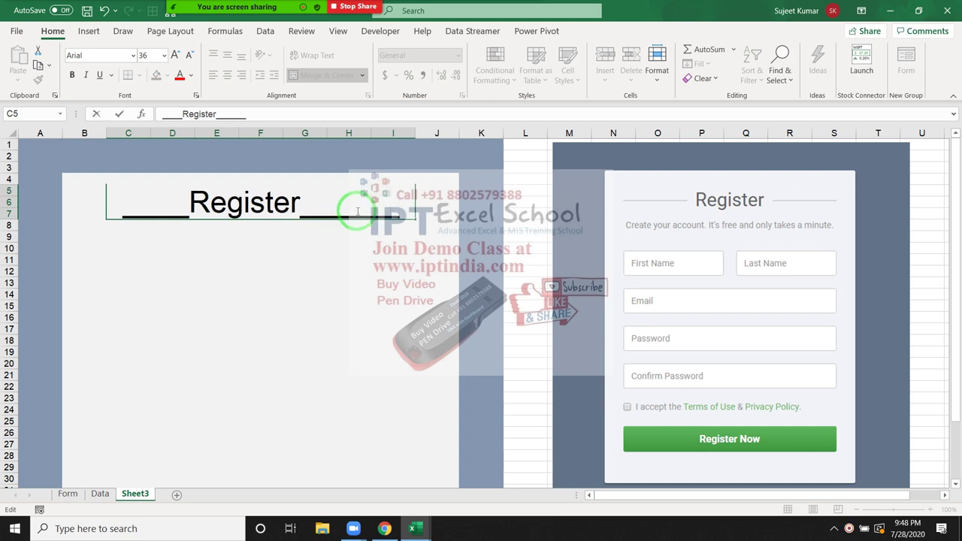
mouse_move(300, 203)
left_mouse_down()
mouse_move(184, 213)
mouse_move(245, 202)
left_mouse_up()
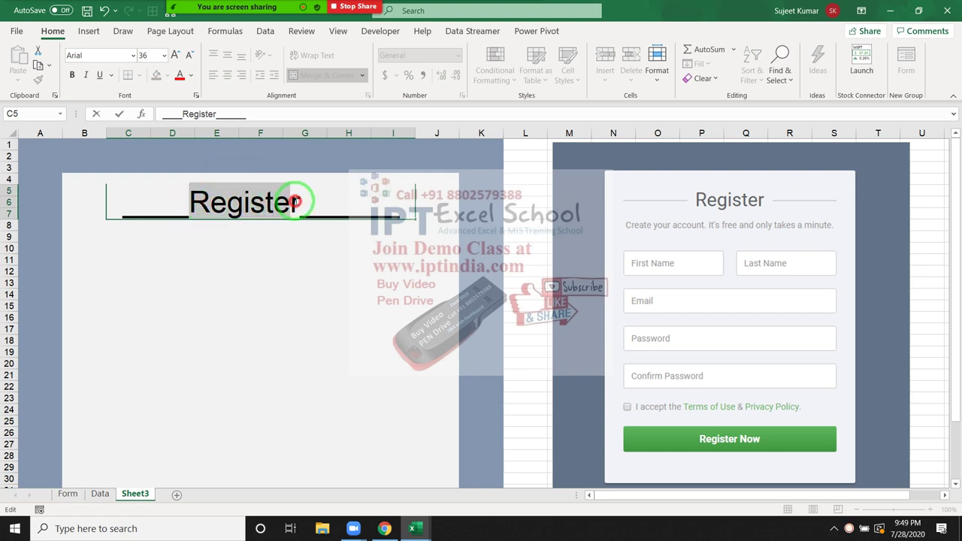
left_click_drag(297, 202, 298, 202)
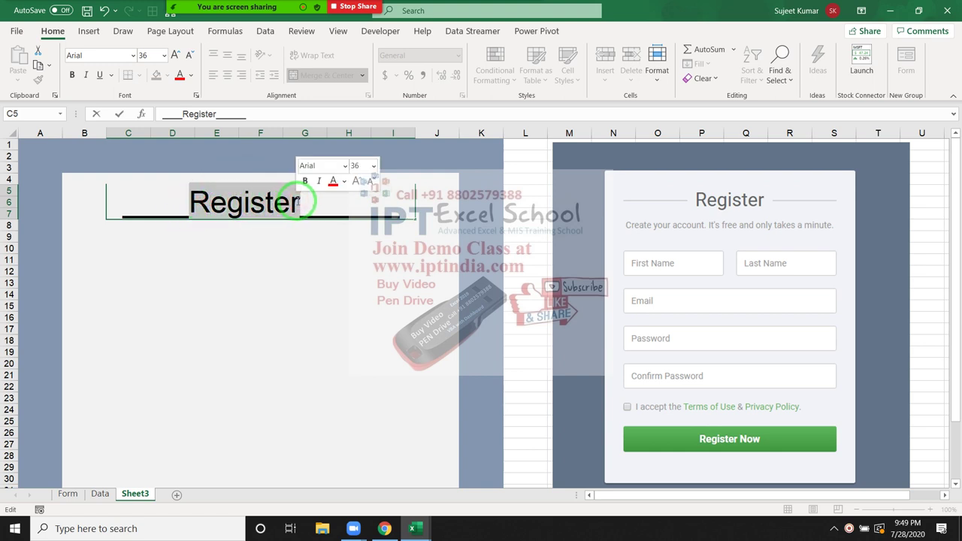
key("Escape")
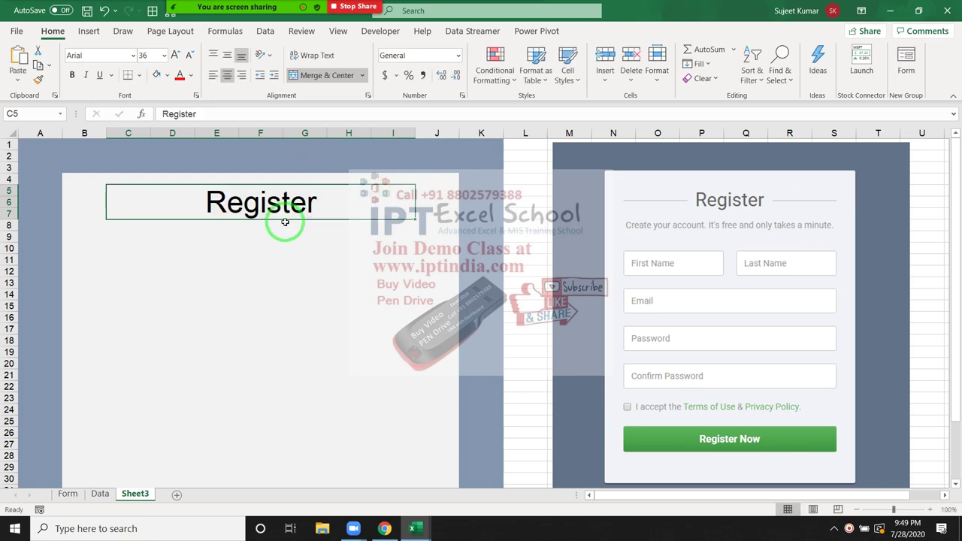
Draw a straight line shape beside the Register heading
left_click(226, 31)
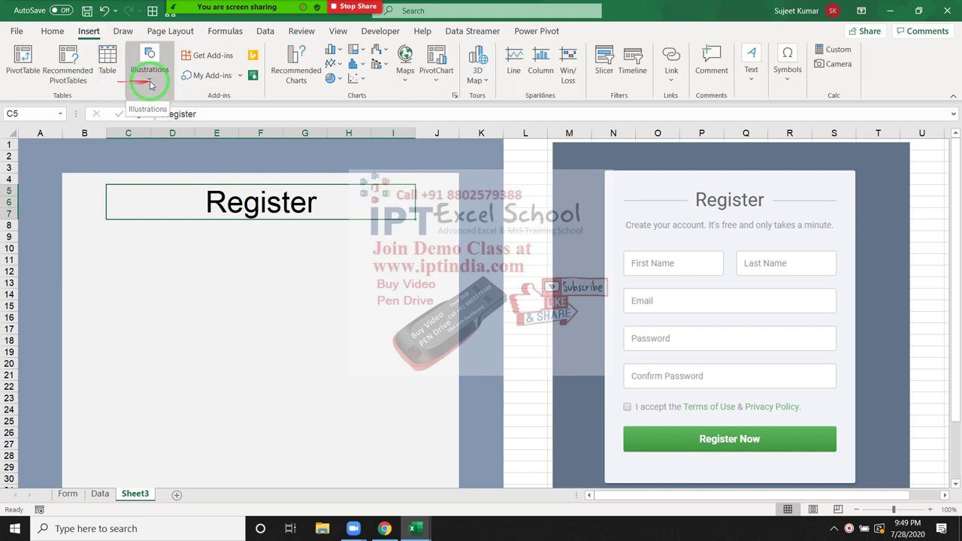
left_click(149, 81)
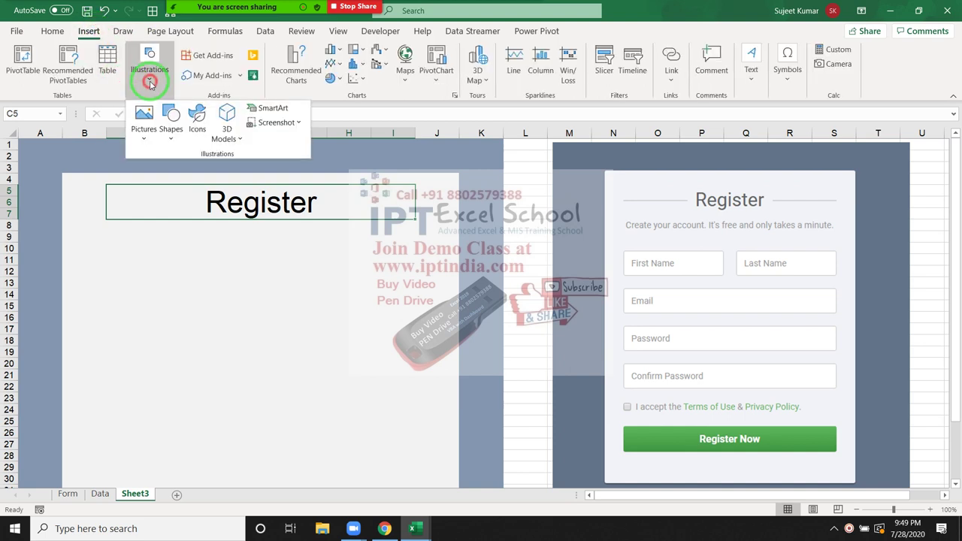
left_click(170, 126)
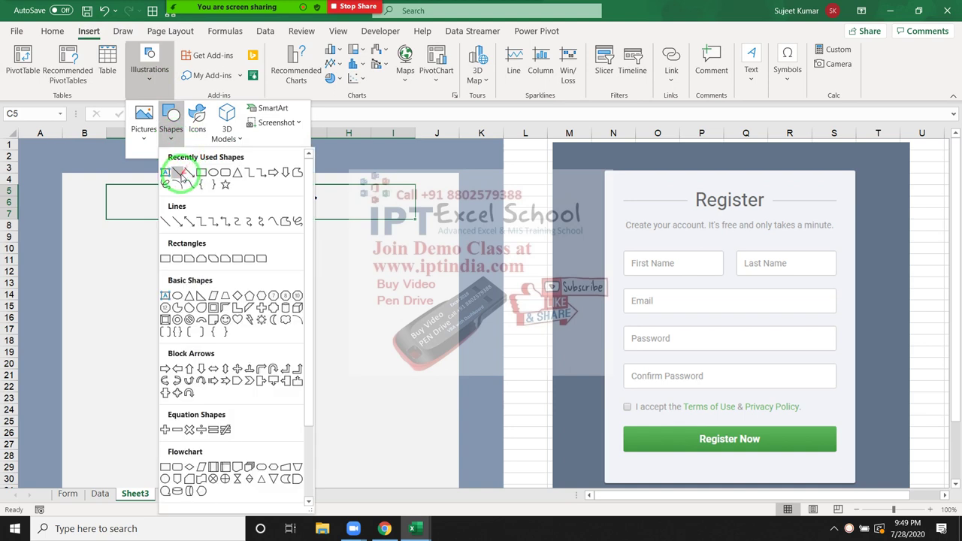
left_click(178, 173)
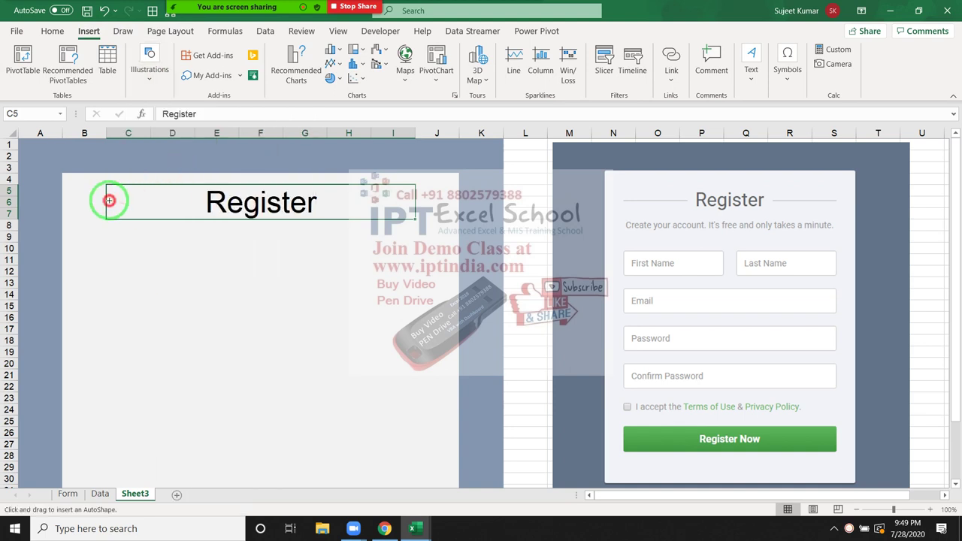
left_click_drag(109, 200, 201, 198)
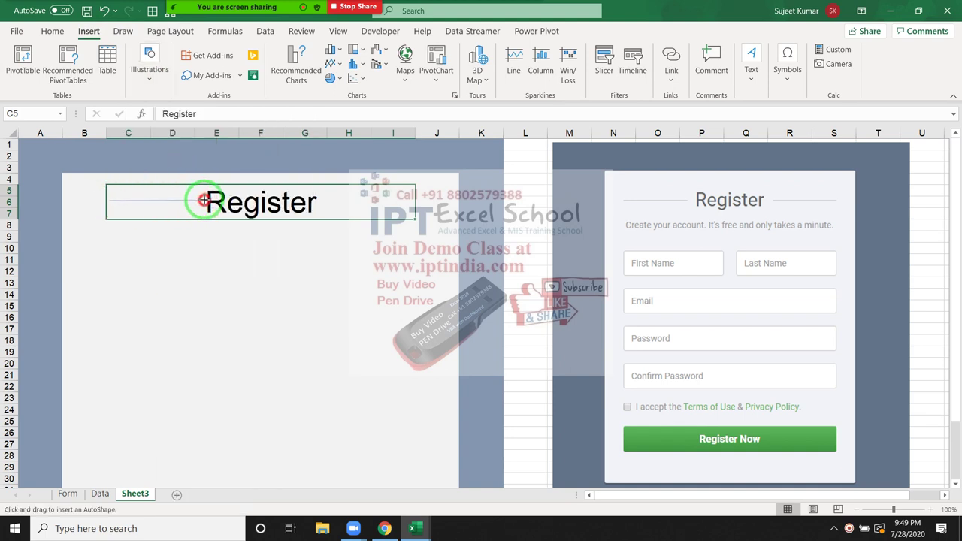
left_click_drag(204, 201, 205, 200)
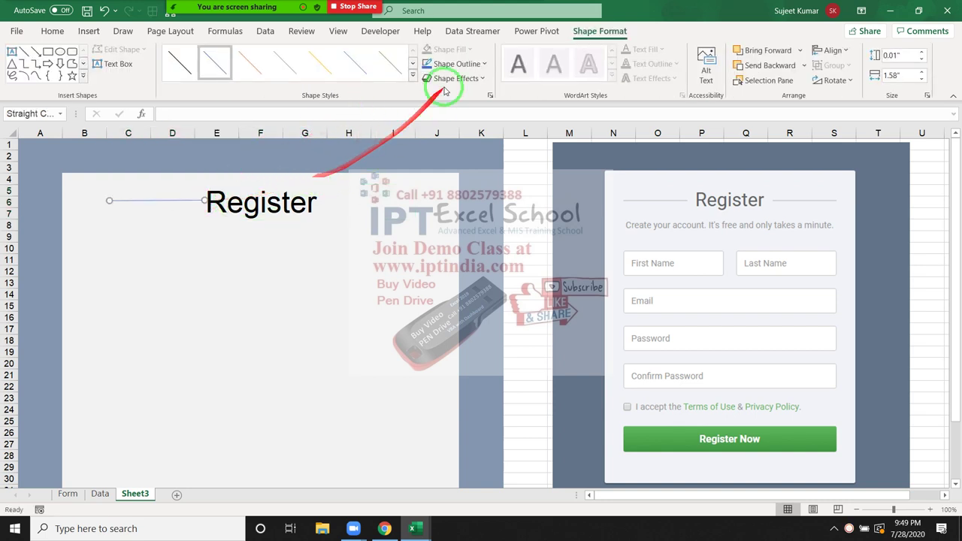
Make the line black with 2¼ pt weight and move it right of Register
left_click(454, 66)
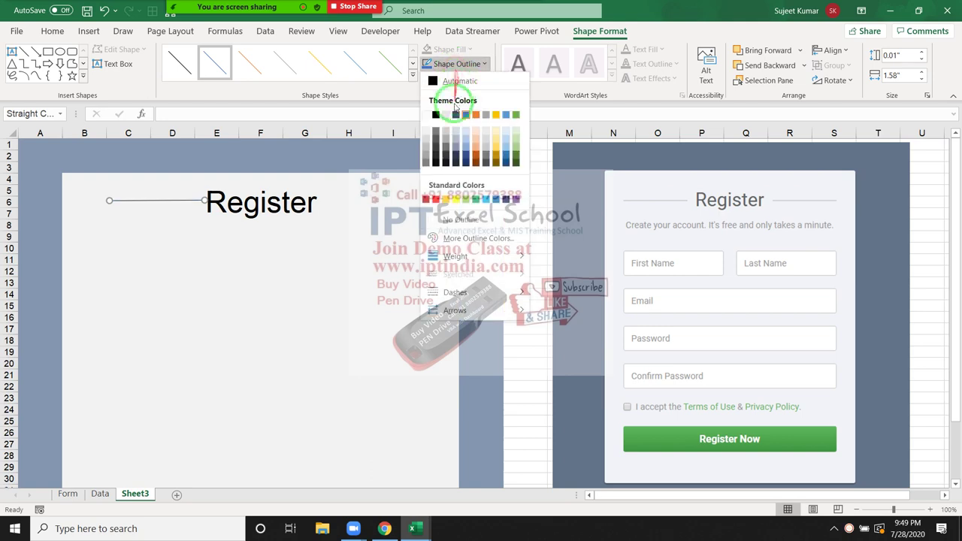
left_click(435, 114)
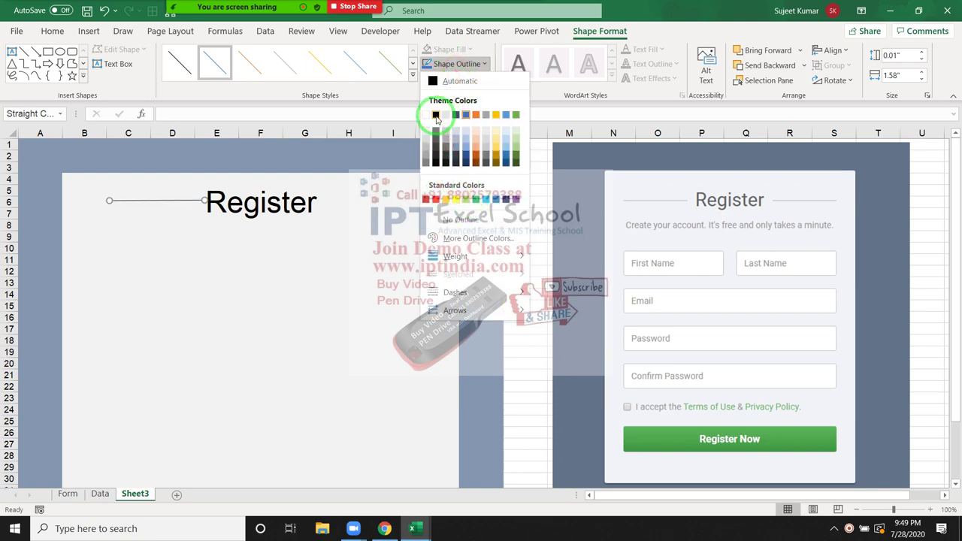
left_click(331, 250)
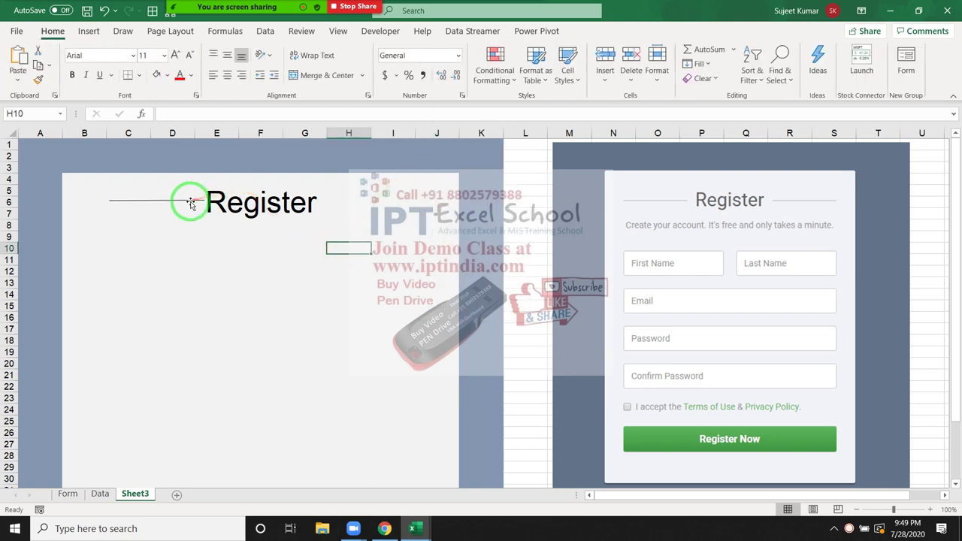
left_click_drag(197, 200, 409, 213)
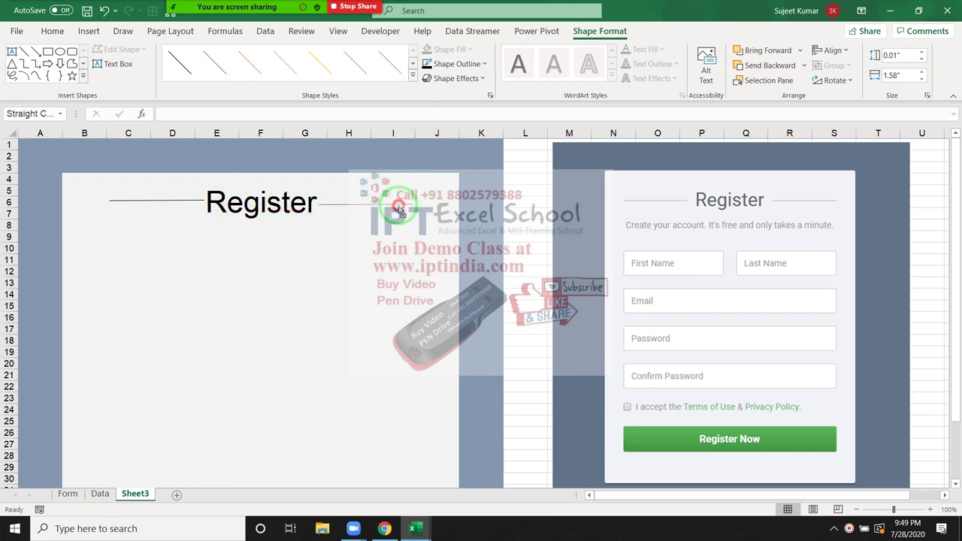
left_click(461, 65)
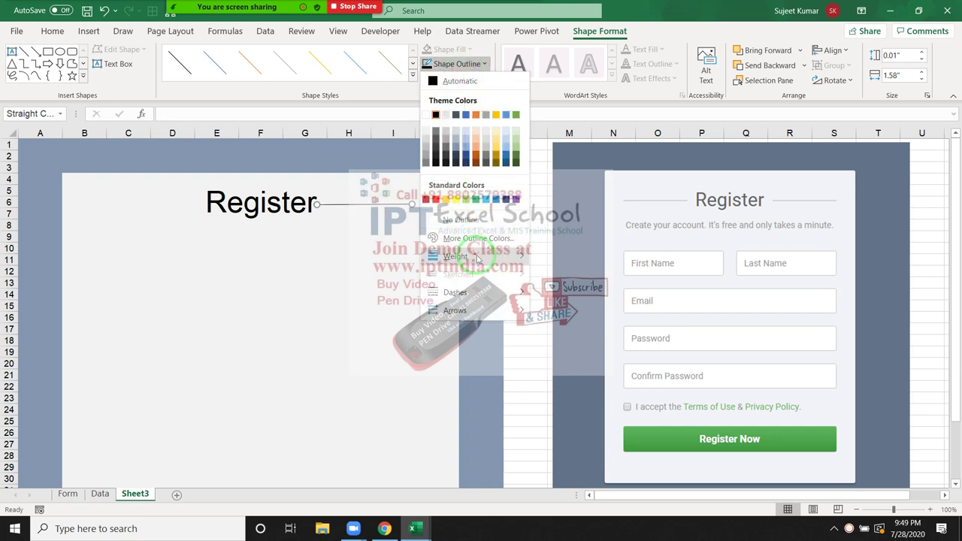
mouse_move(481, 257)
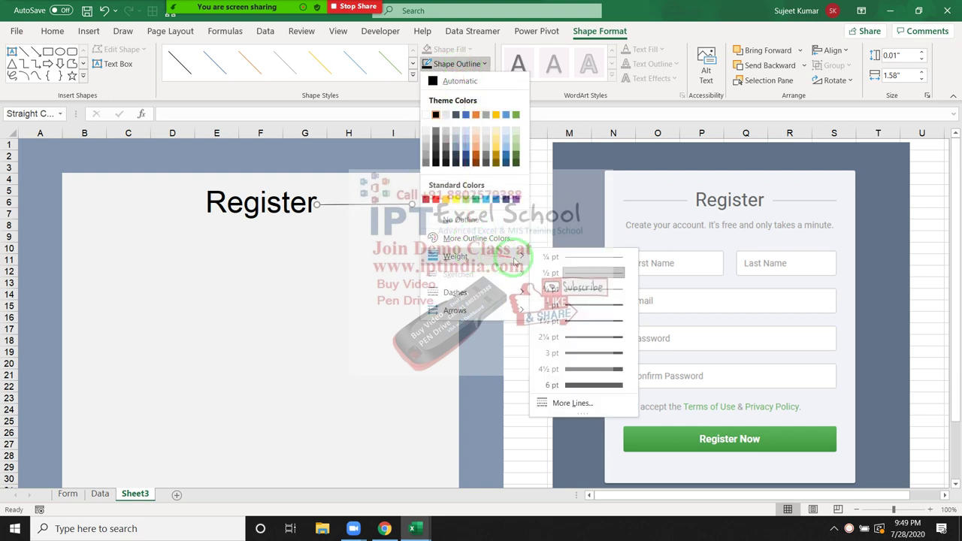
left_click(578, 339)
Copy the line to the left of Register, align both lines, and select C9:I9
left_click(348, 280)
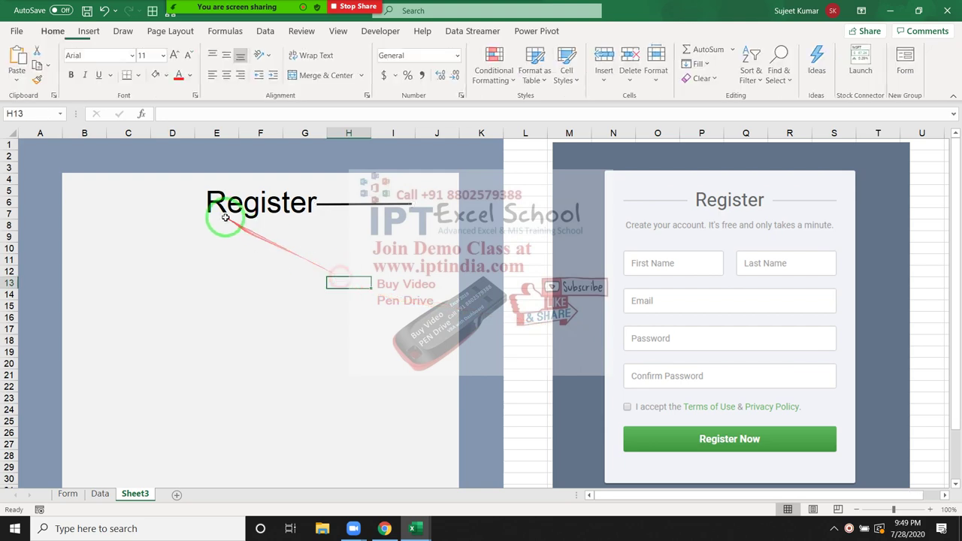
left_click(360, 208)
left_click_drag(360, 208, 158, 202)
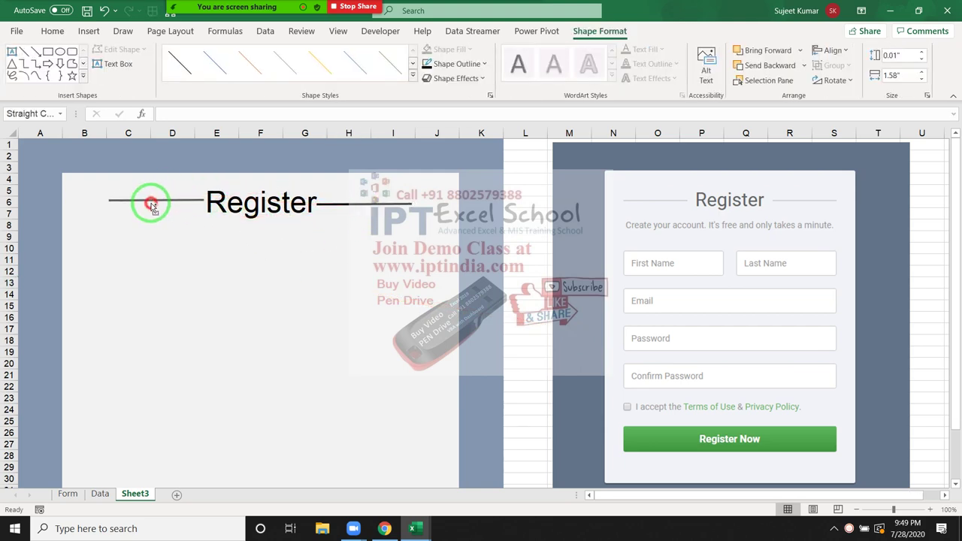
left_click_drag(151, 203, 149, 204)
left_click(251, 271)
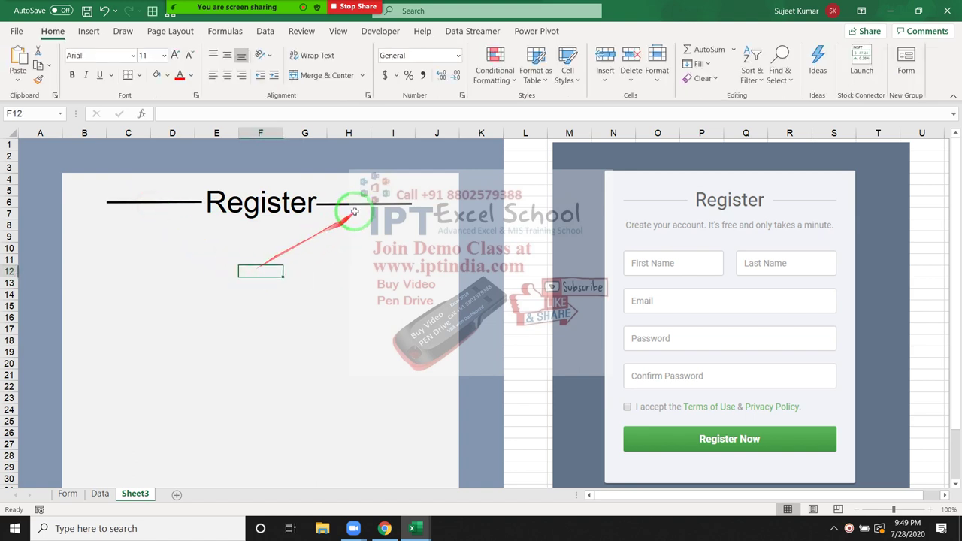
left_click_drag(360, 204, 367, 205)
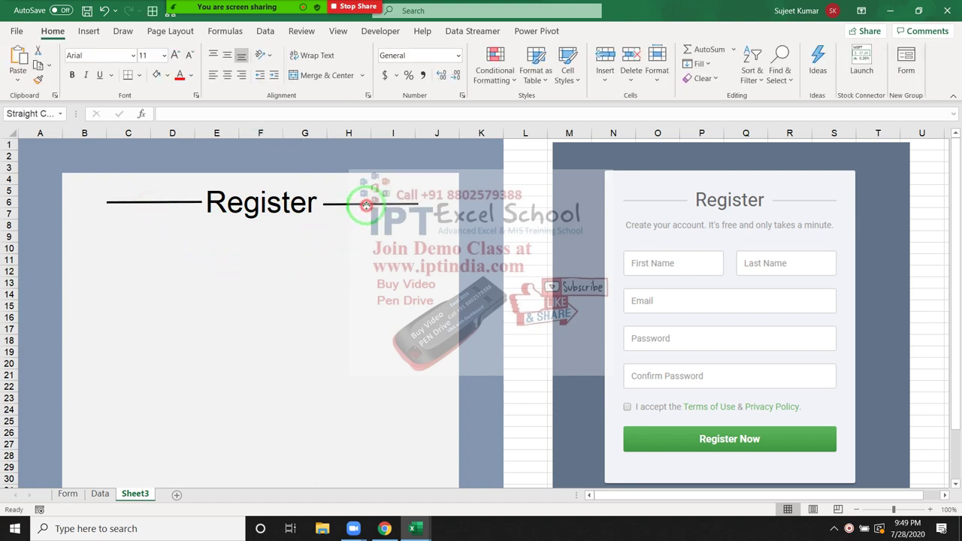
left_click(343, 260)
mouse_move(121, 236)
left_mouse_down()
mouse_move(309, 248)
mouse_move(406, 240)
left_mouse_up()
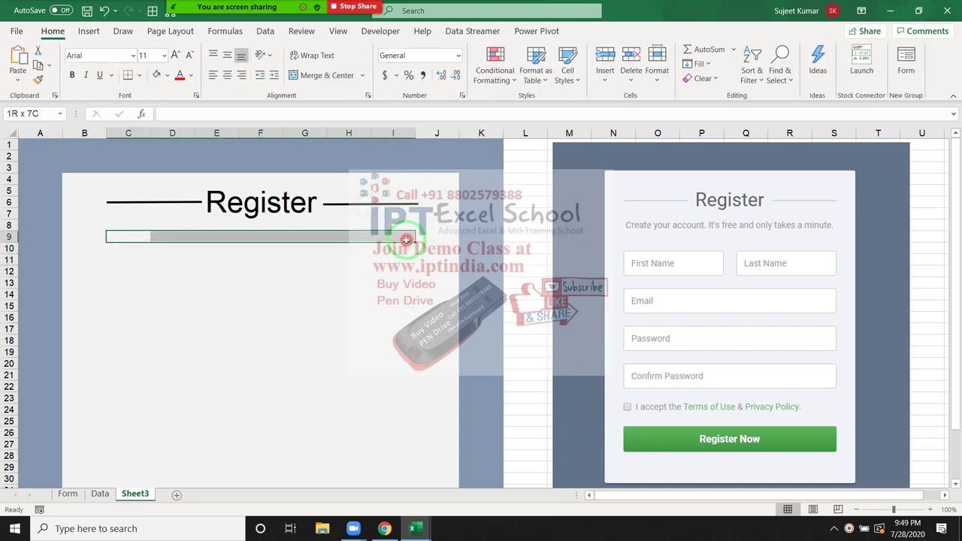
Merge and centre C9:I9 with the text 'Create your account it's free only takes a minyte.'
left_click(320, 76)
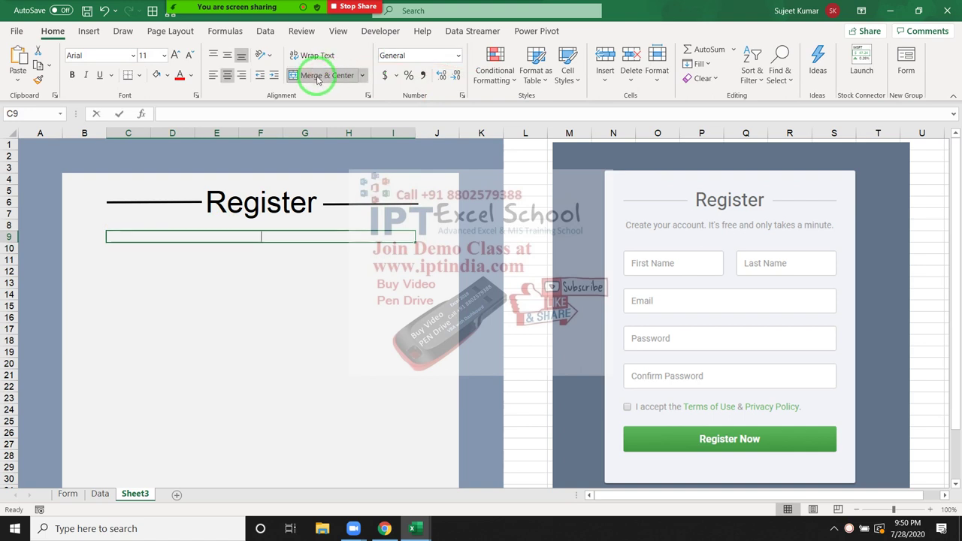
type("Cr")
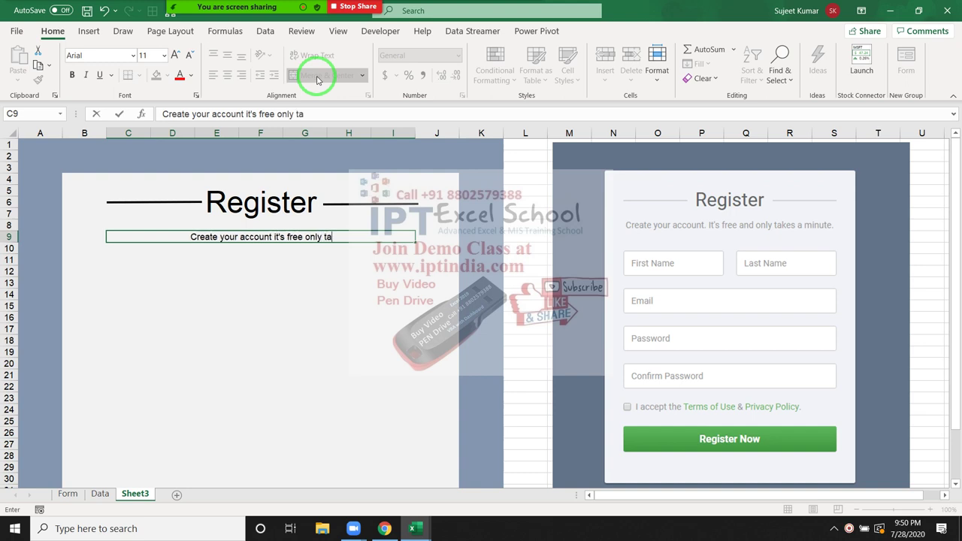
type("s a")
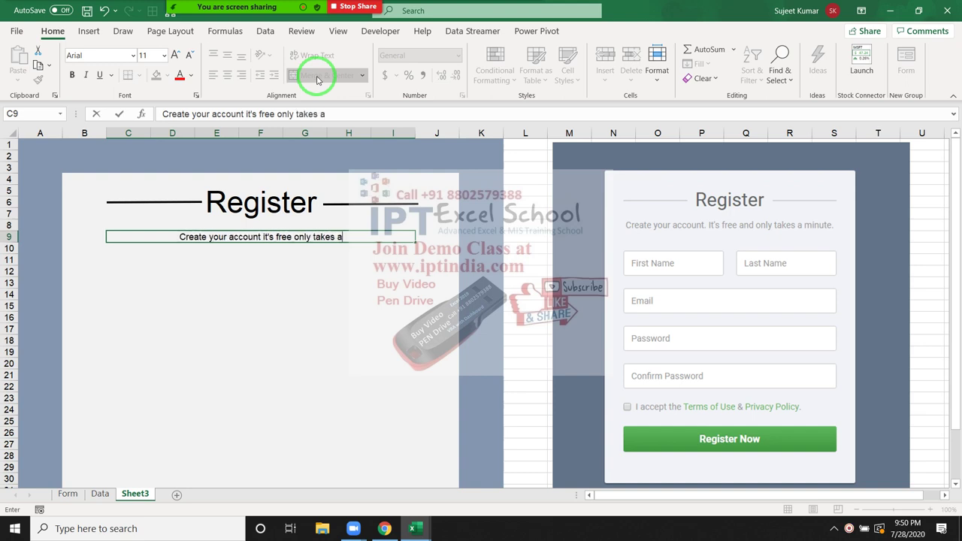
type(" min")
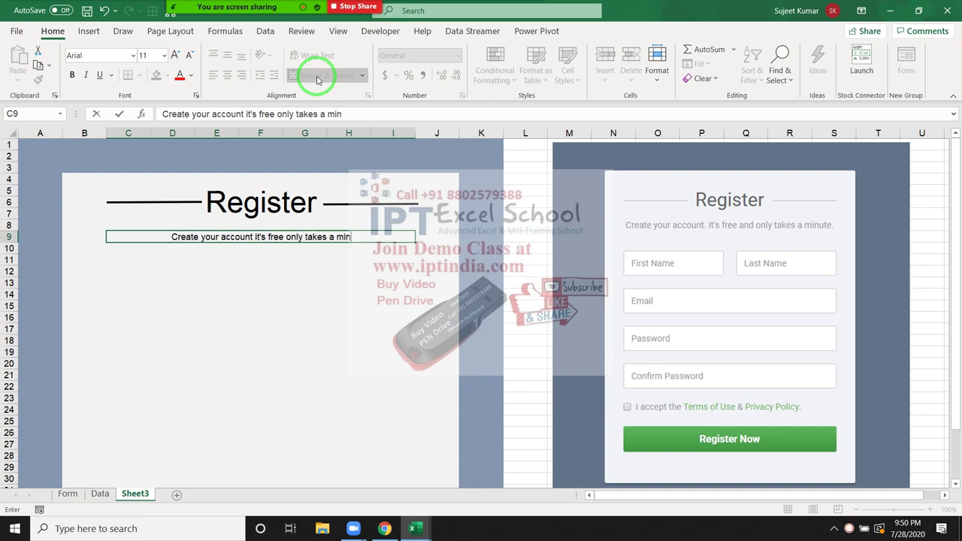
type("yte.")
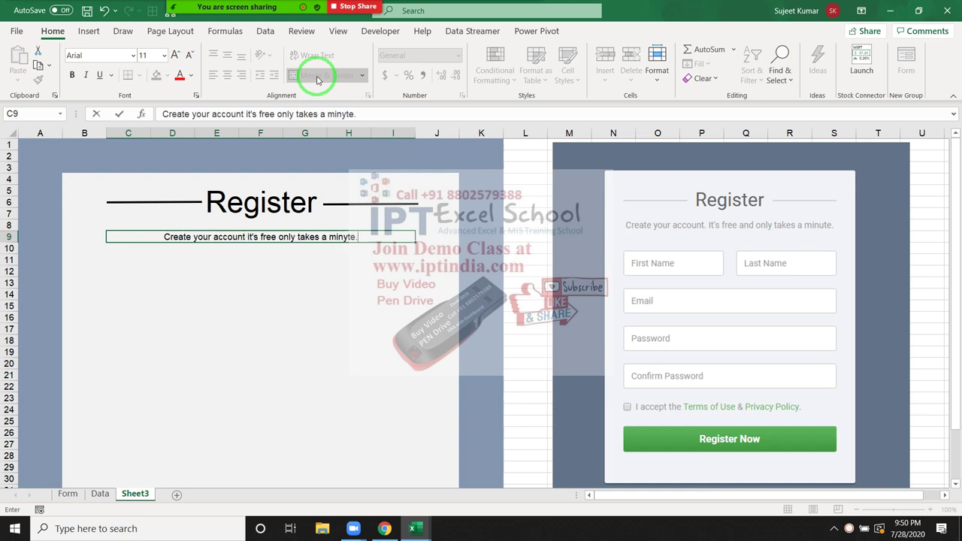
key("Return")
key("Up")
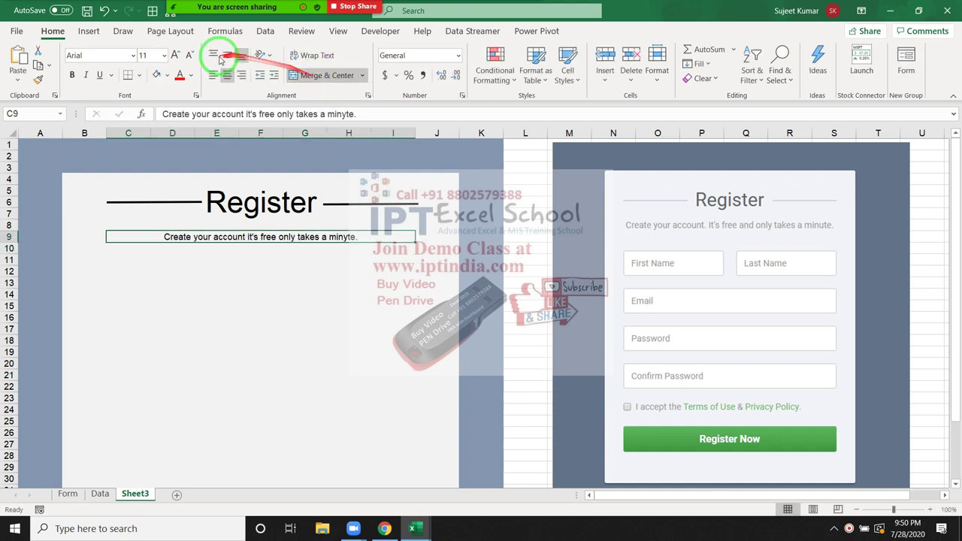
Shrink row 8 almost shut to pull the subtitle up under Register
left_click(7, 213)
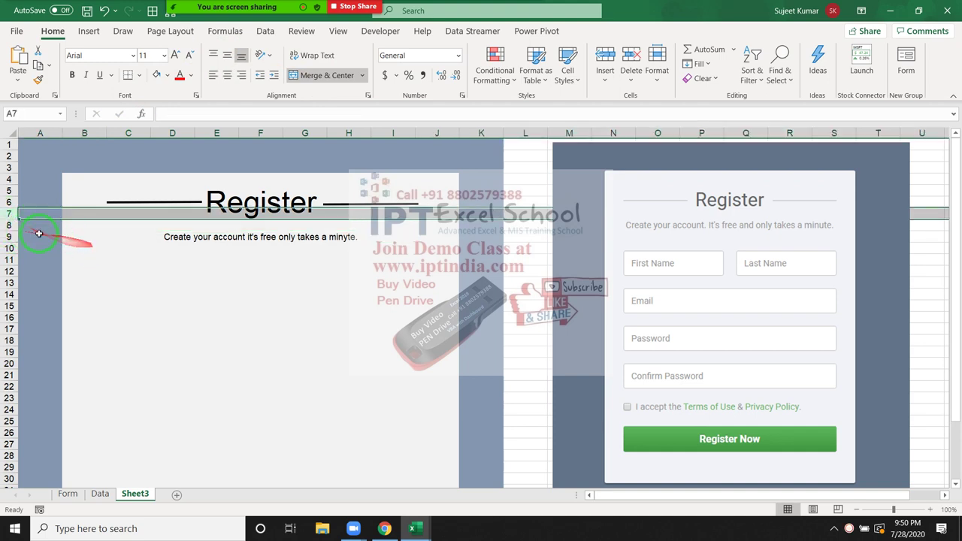
left_click_drag(13, 232, 15, 219)
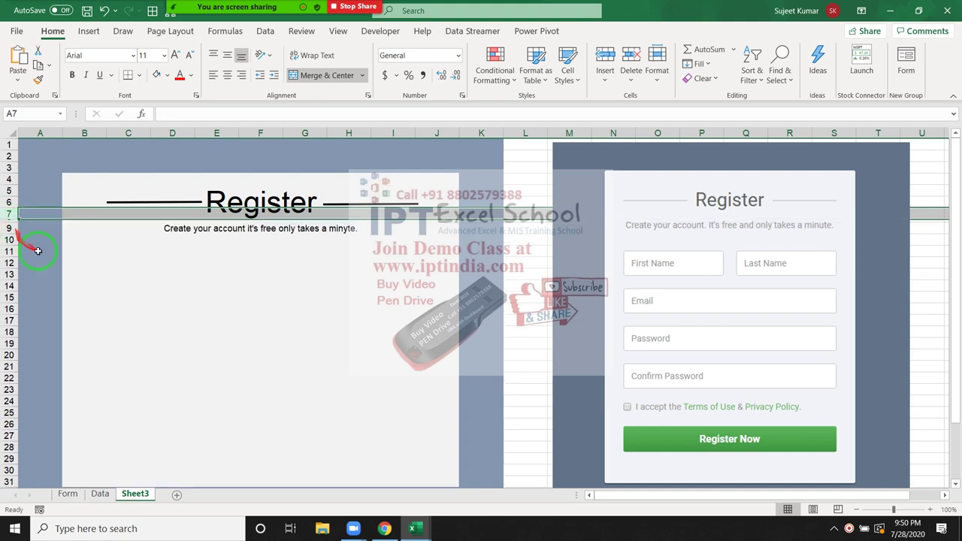
left_click(57, 253)
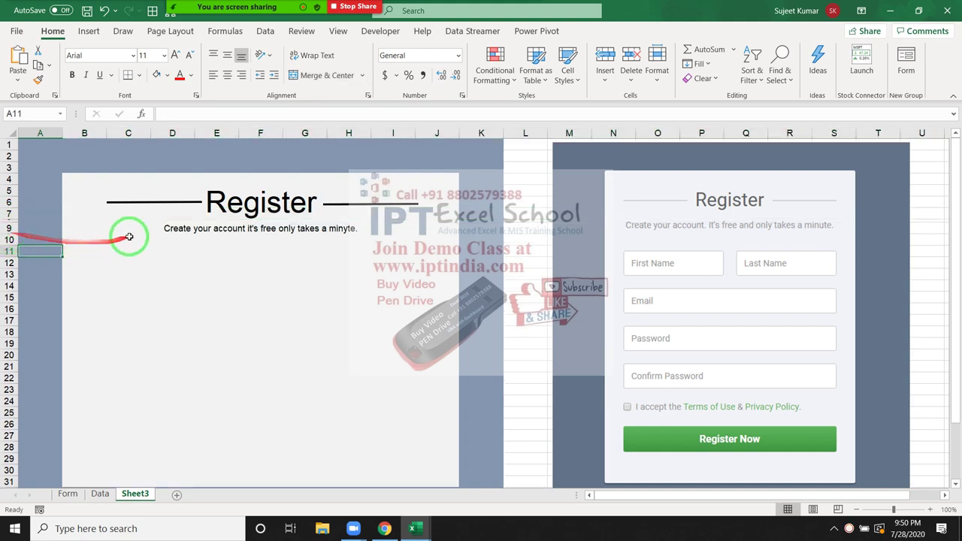
Enlarge the subtitle in C9 to font size 12
left_click(161, 229)
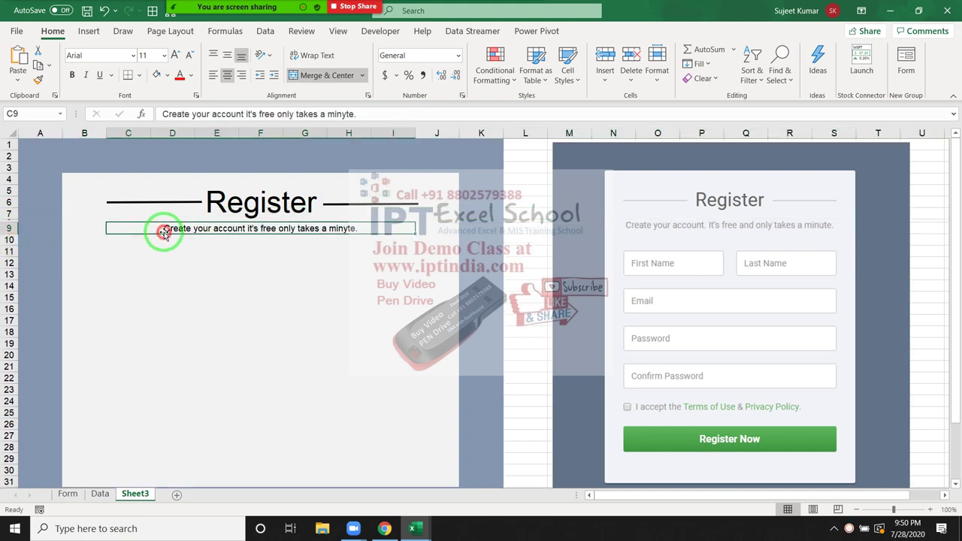
left_click(171, 58)
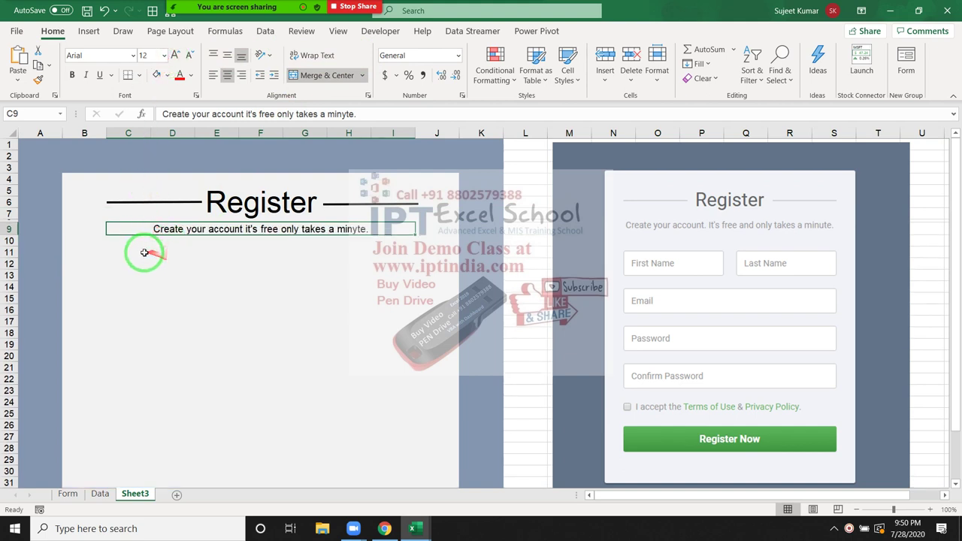
left_click(305, 263)
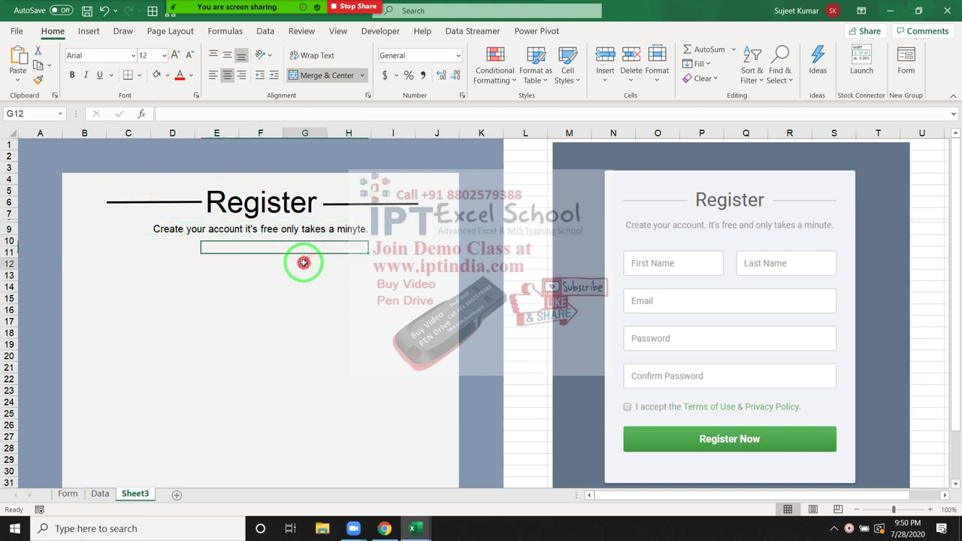
Widen column C to 240 pixels and make row 12 40 pixels (24 pt) tall
left_click(111, 274)
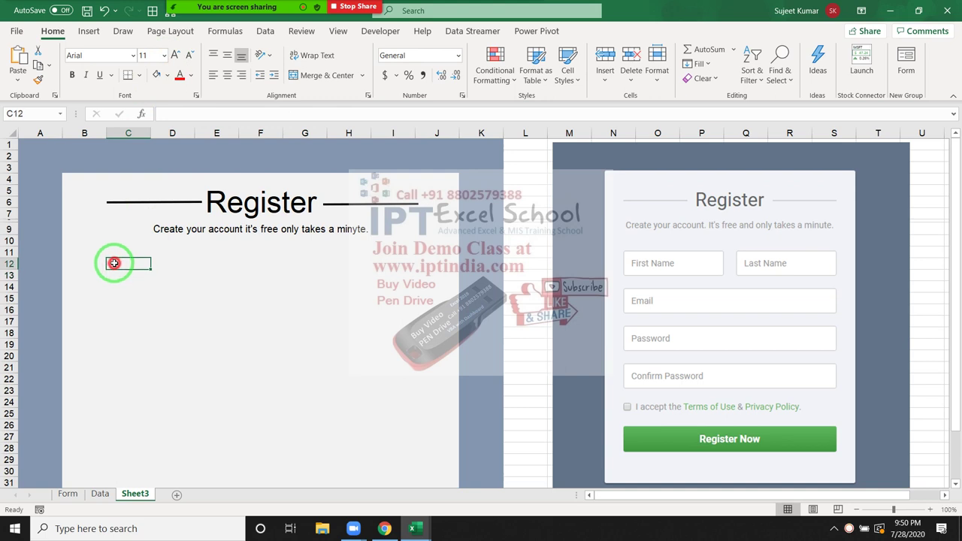
mouse_move(115, 263)
left_mouse_down()
mouse_move(230, 264)
mouse_move(138, 265)
left_mouse_up()
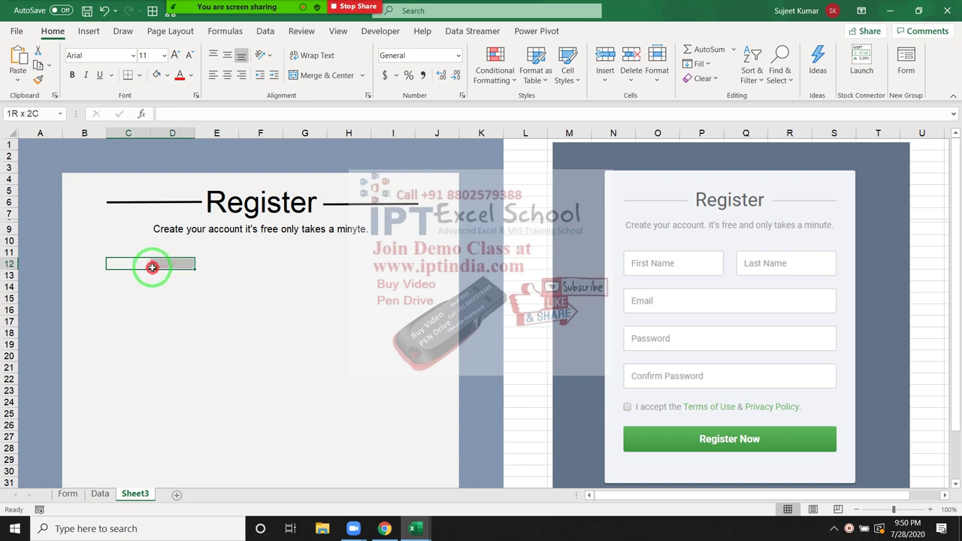
left_click_drag(139, 265, 140, 267)
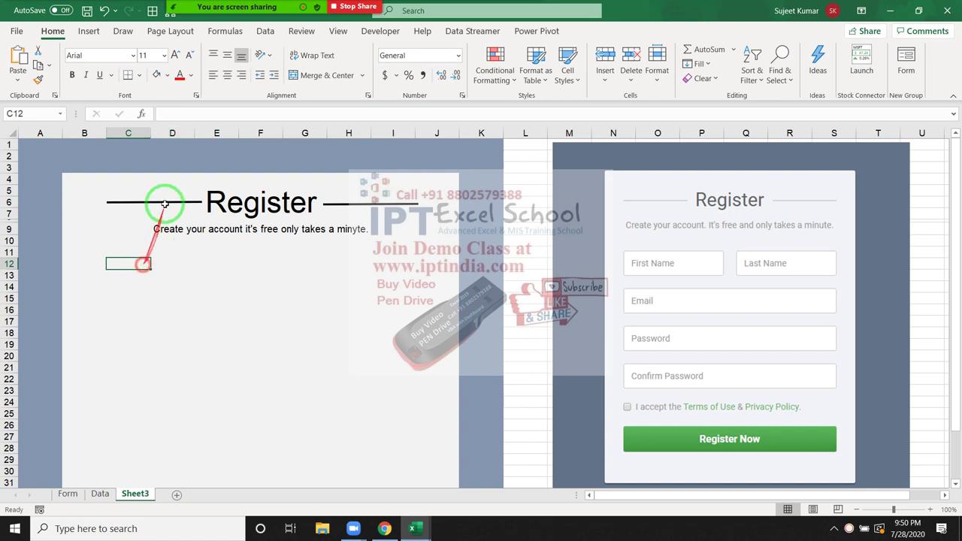
left_click_drag(148, 133, 227, 137)
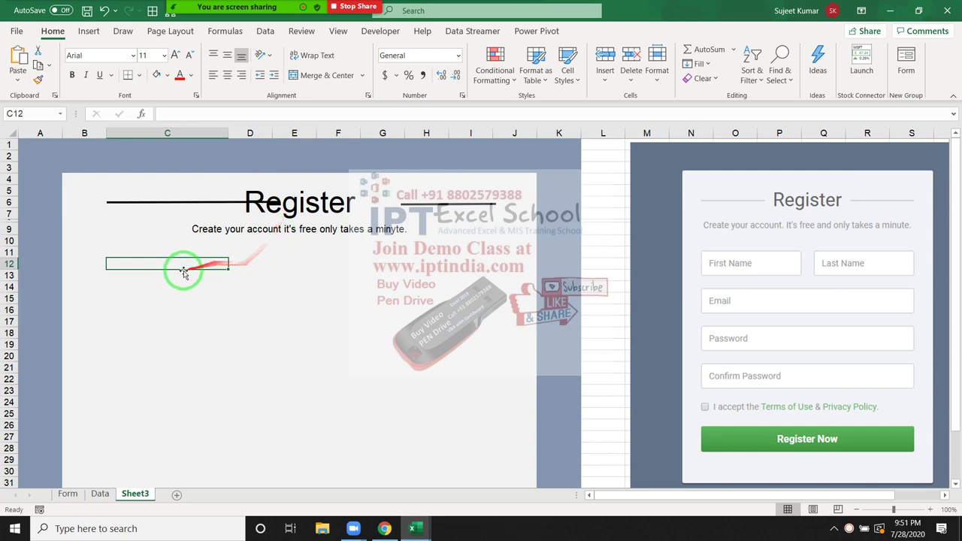
left_click_drag(9, 269, 9, 277)
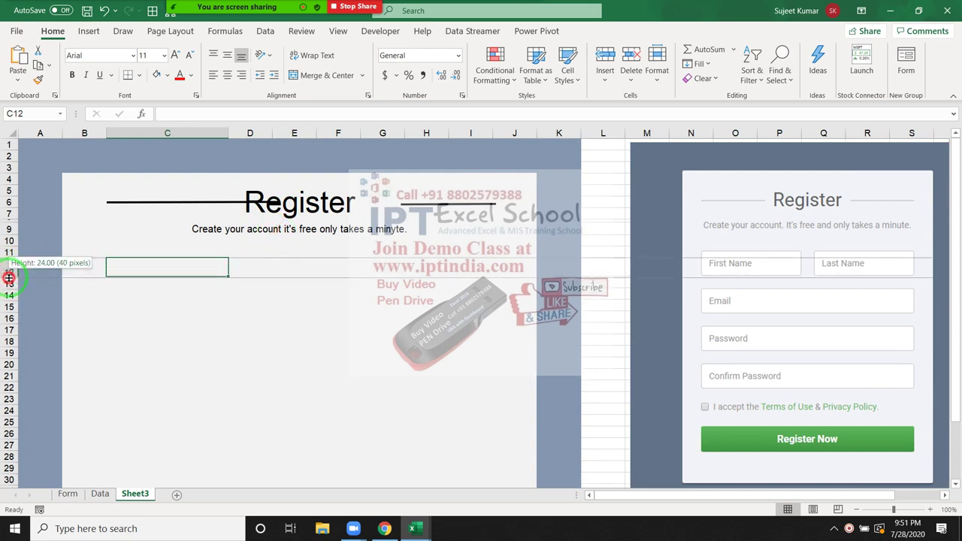
left_click_drag(9, 276, 9, 279)
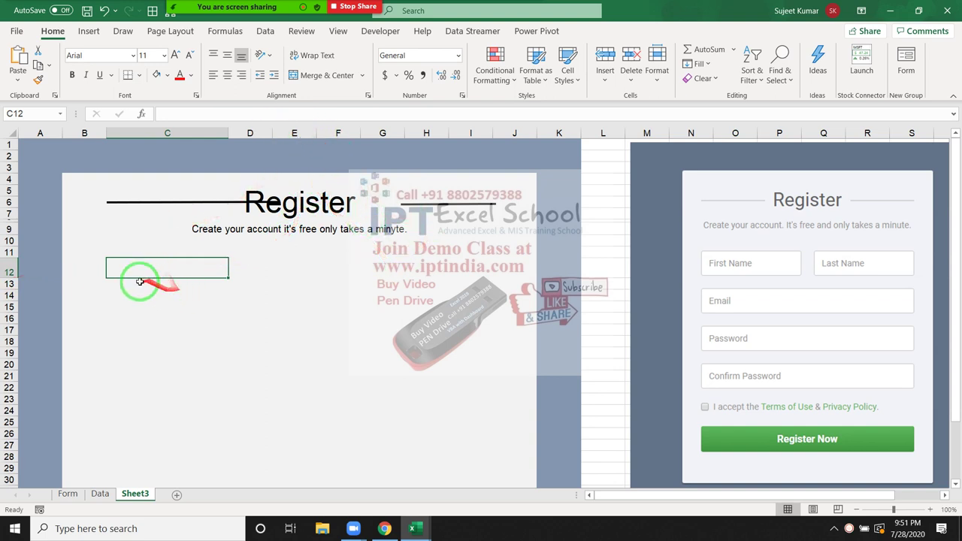
Fill cell C12 with white
left_click(128, 303)
left_click(136, 283)
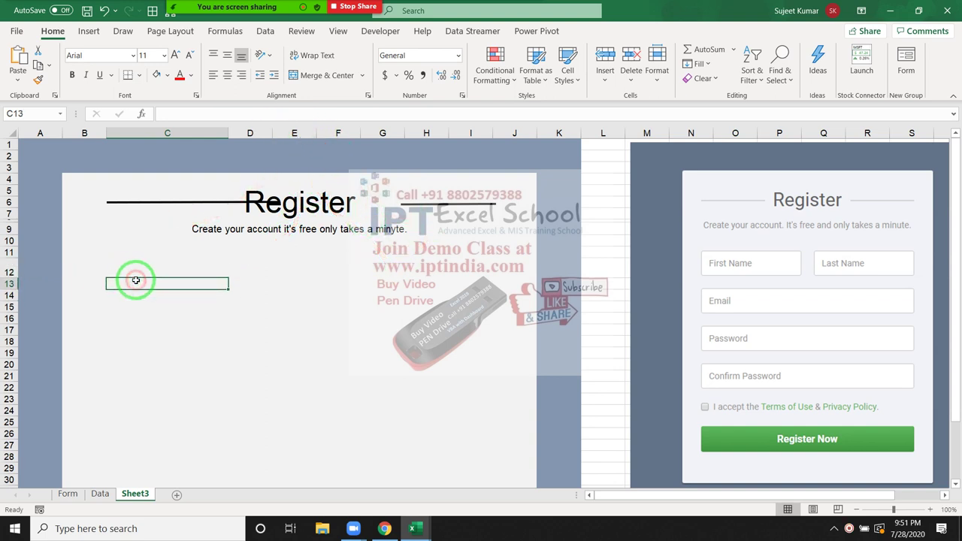
left_click(135, 268)
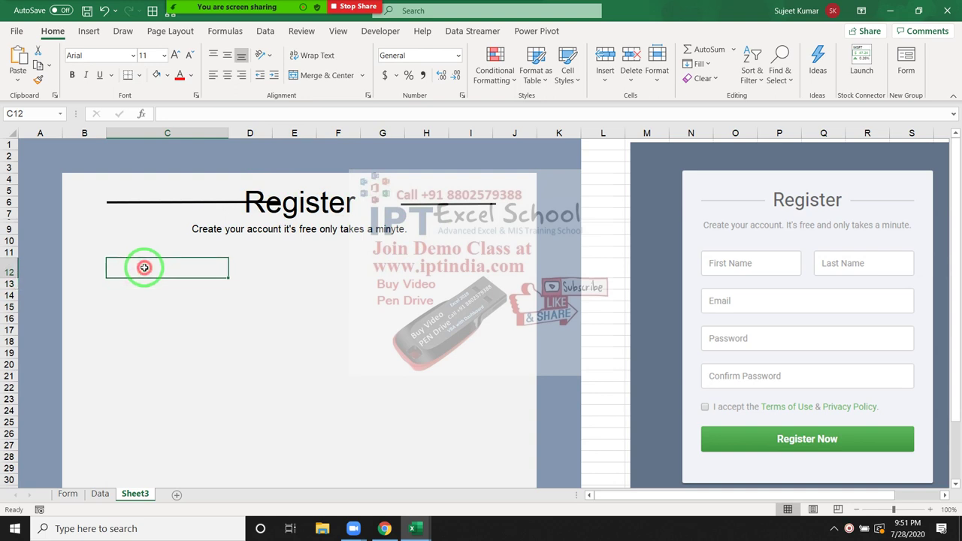
left_click(167, 75)
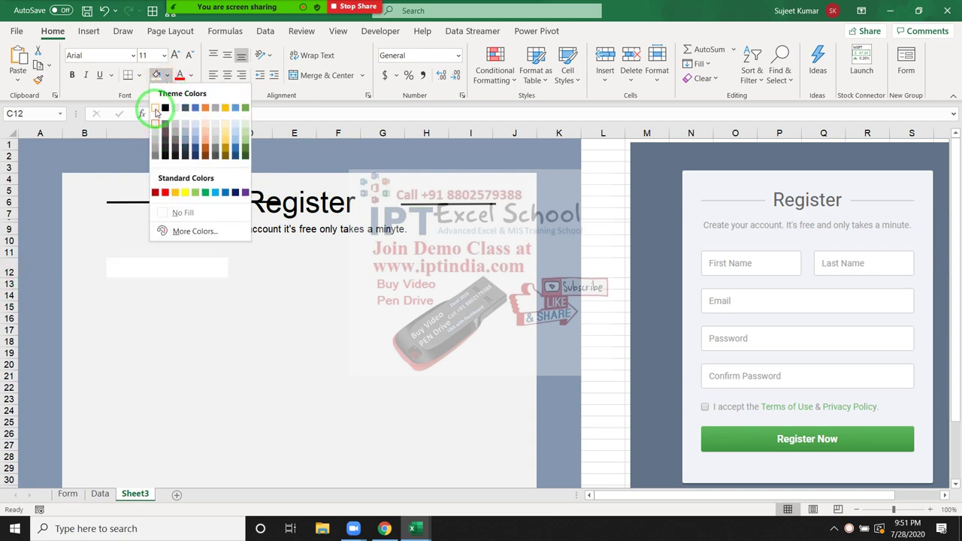
left_click(155, 108)
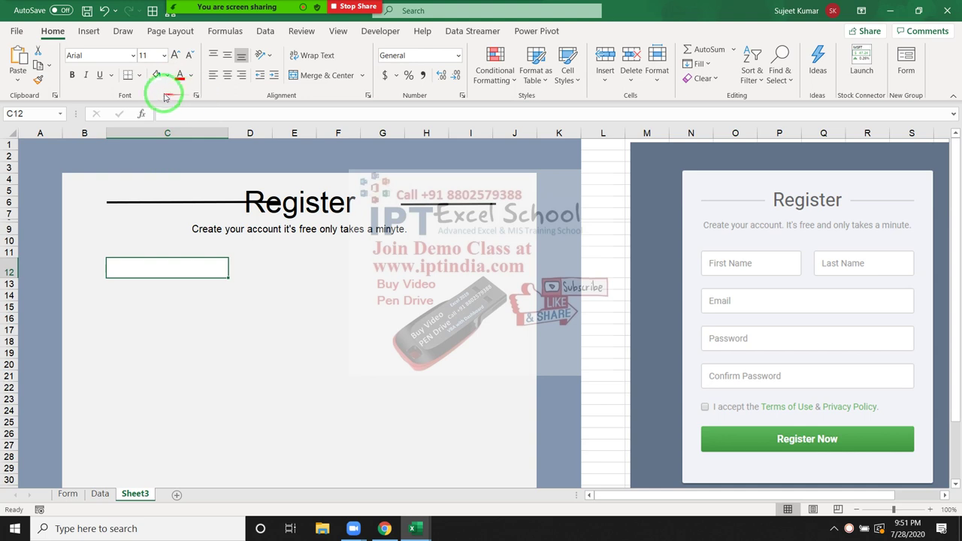
Give cell C12 a thin border on all sides
left_click(139, 76)
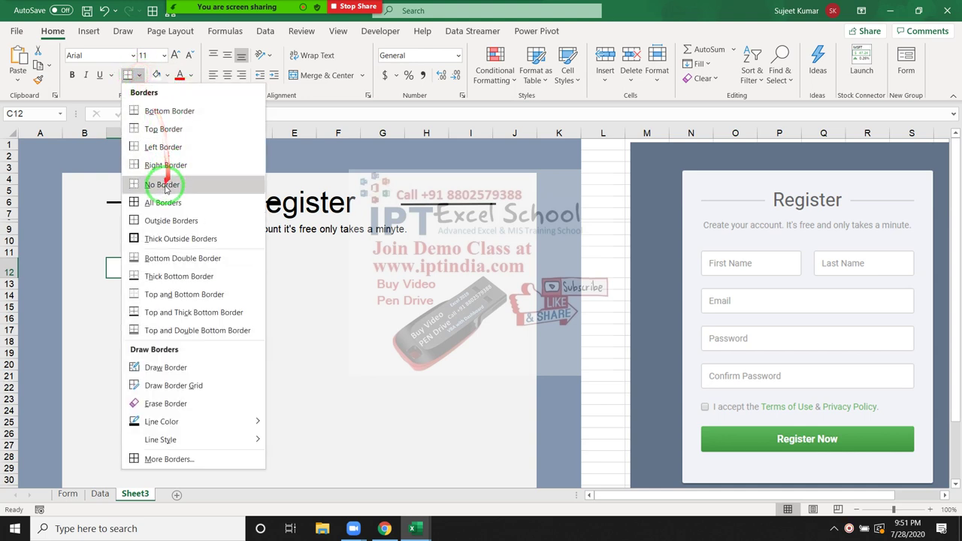
left_click(163, 240)
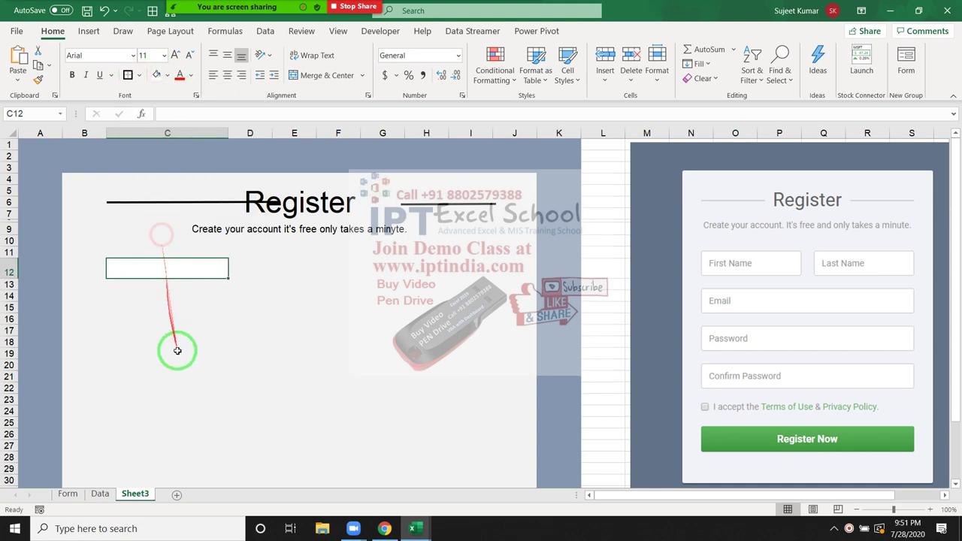
left_click(172, 351)
left_click(170, 266)
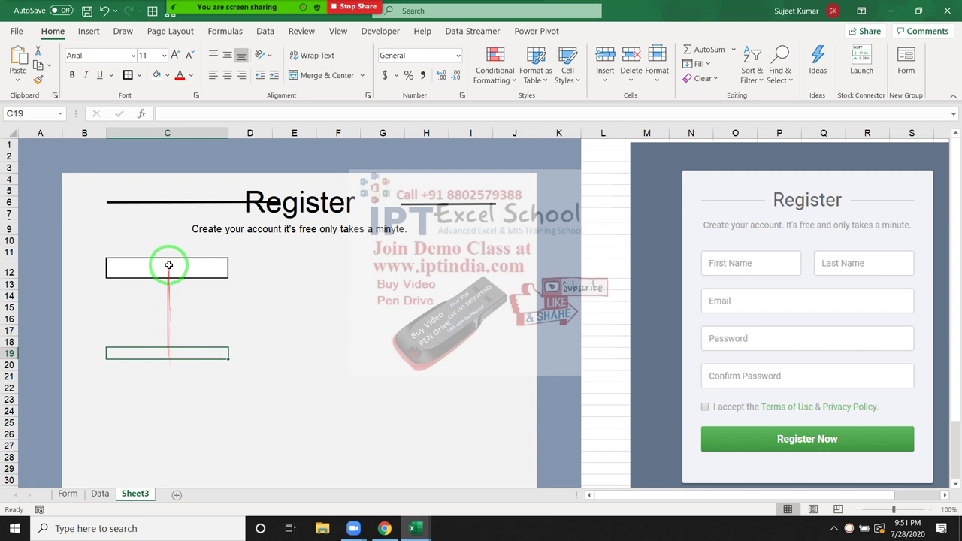
left_click(139, 75)
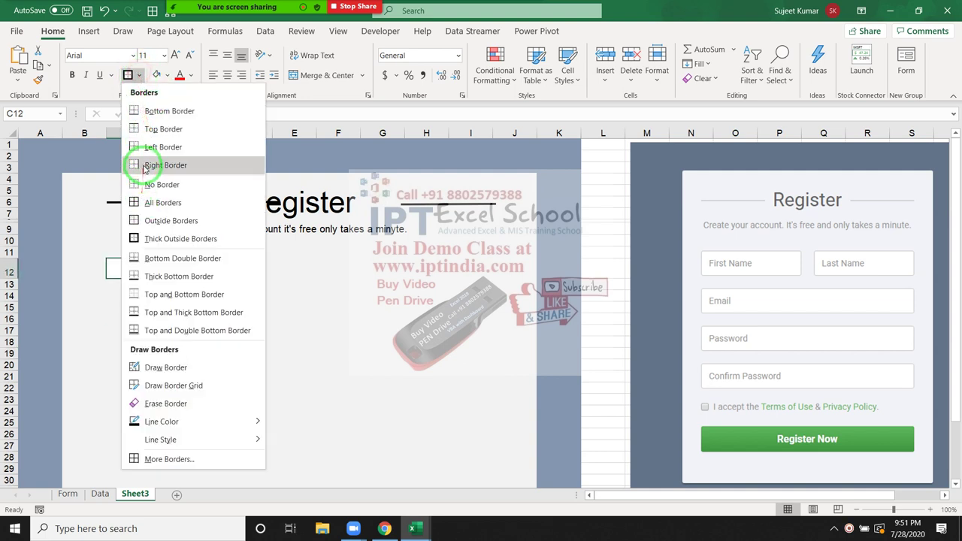
left_click(151, 203)
left_click(175, 333)
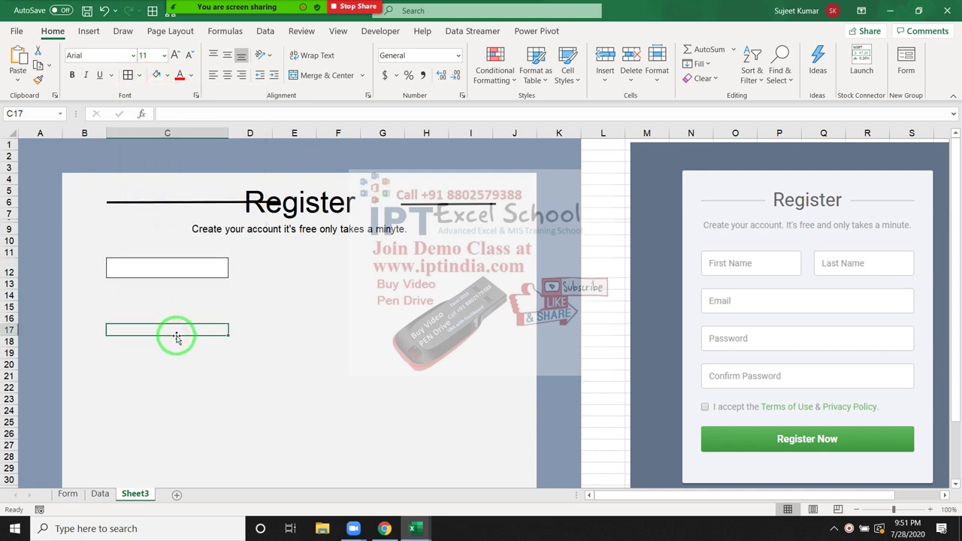
Widen column E to 240 pixels and make E12 a white box with borders
left_click(183, 268)
left_click(258, 268)
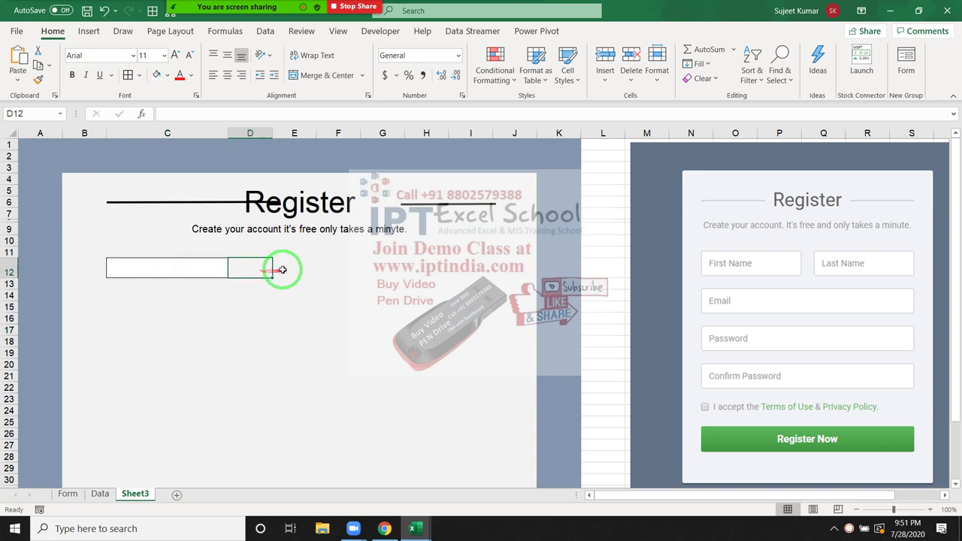
left_click(293, 269)
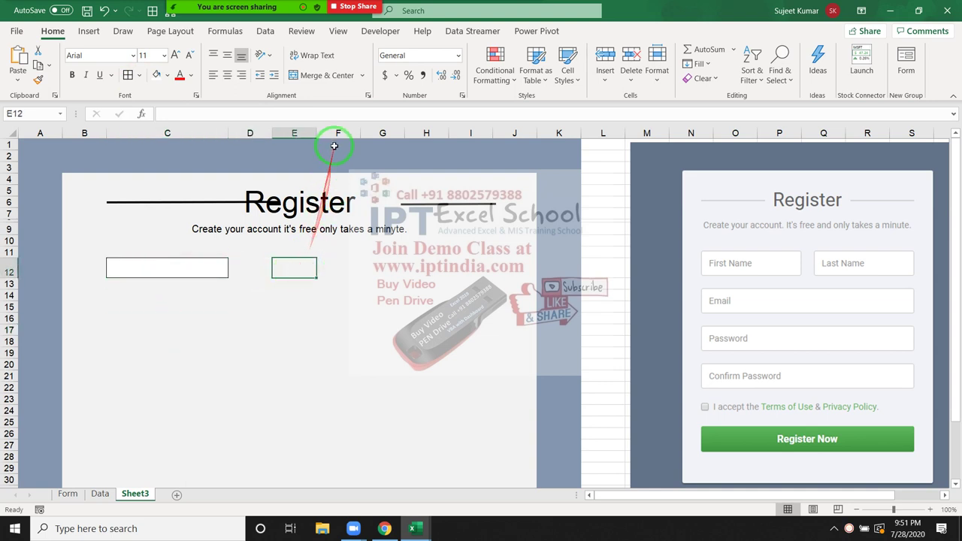
left_click_drag(316, 133, 395, 132)
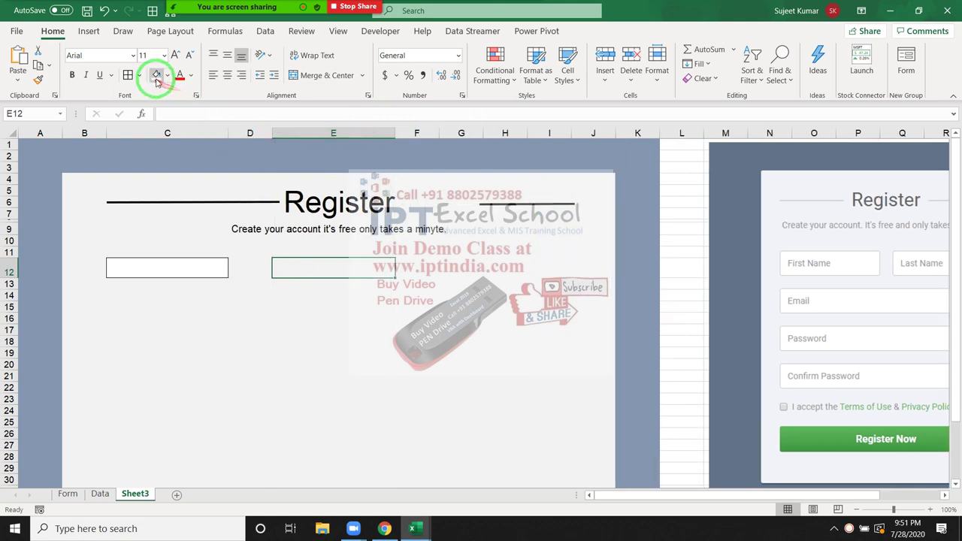
left_click(127, 80)
left_click(248, 352)
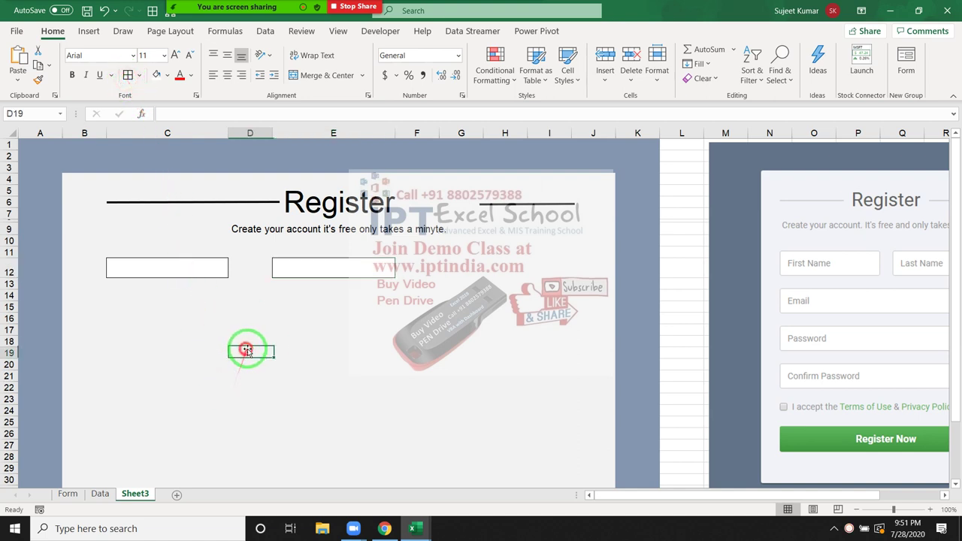
left_click(117, 302)
Make row 14 taller and put an outside border around C14:E14
left_click(120, 296)
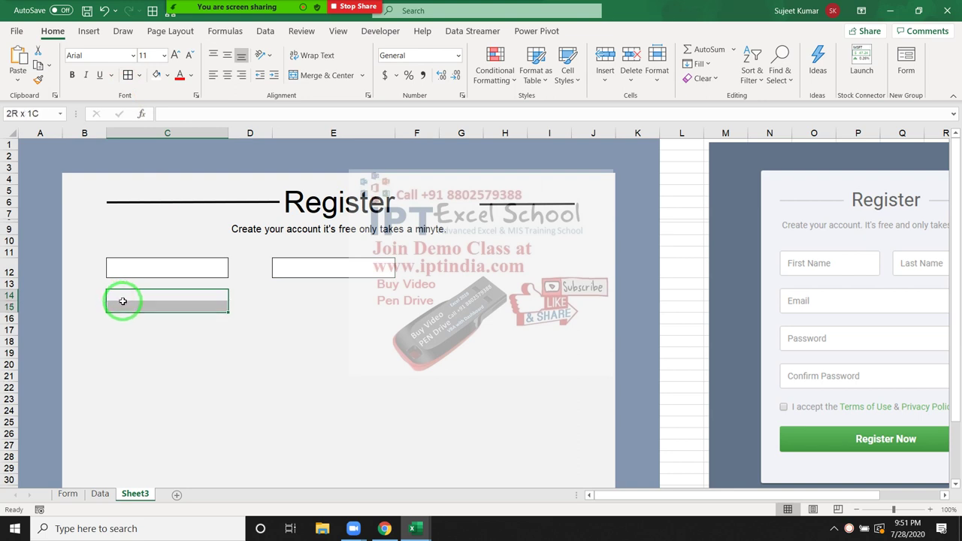
key("Up")
key("Down")
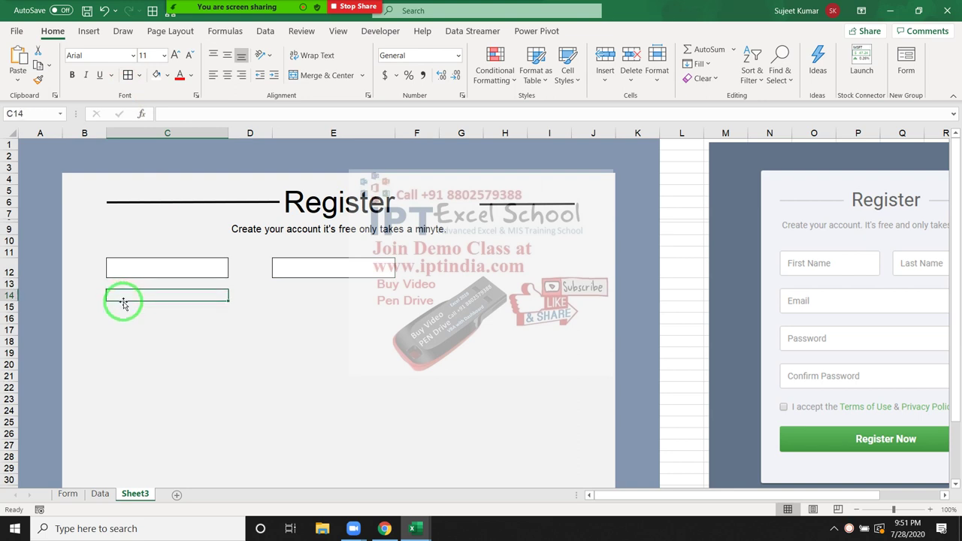
left_click_drag(13, 300, 13, 317)
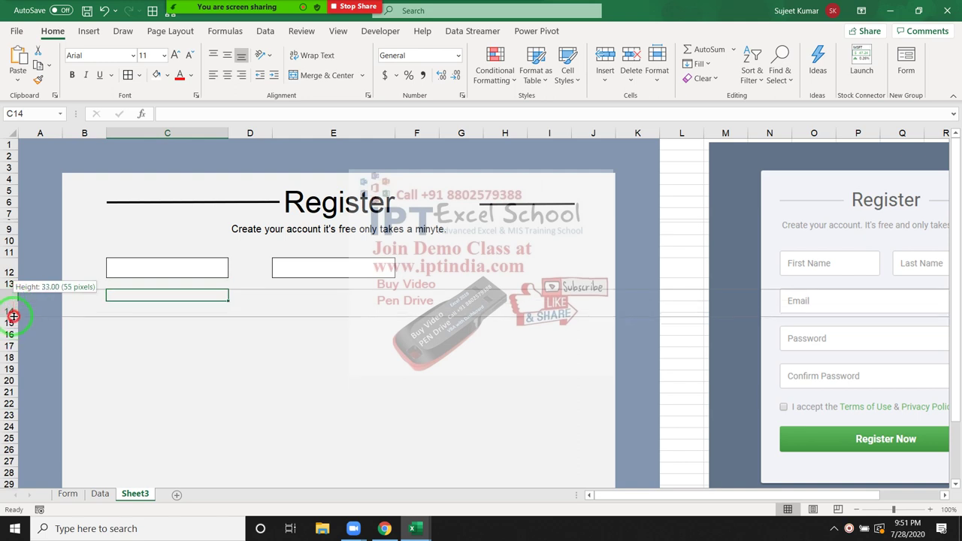
left_click_drag(145, 303, 338, 308)
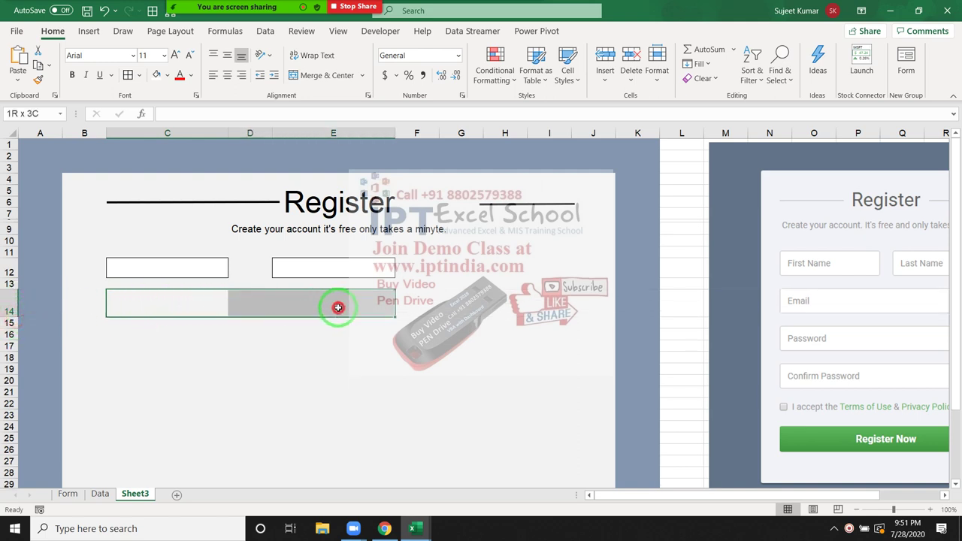
left_click(138, 77)
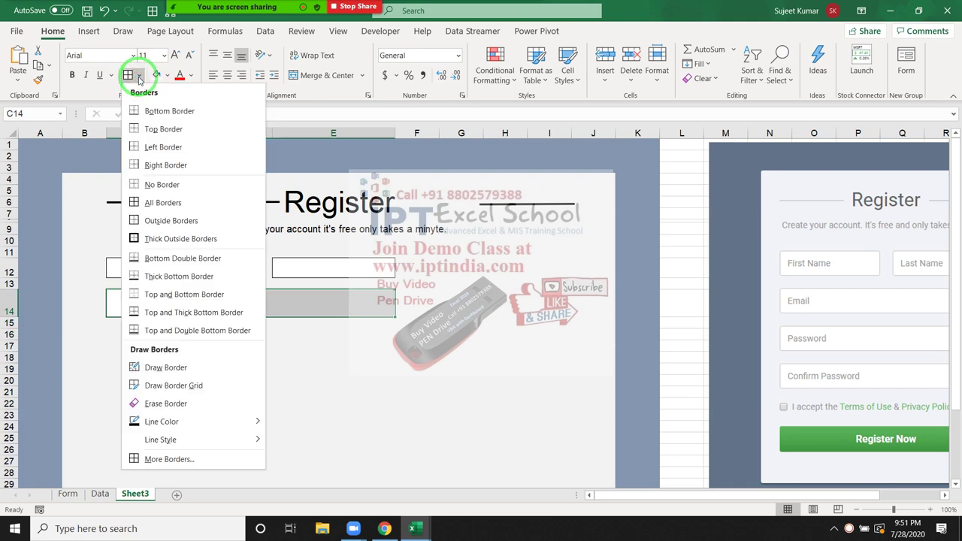
left_click(161, 224)
left_click(167, 348)
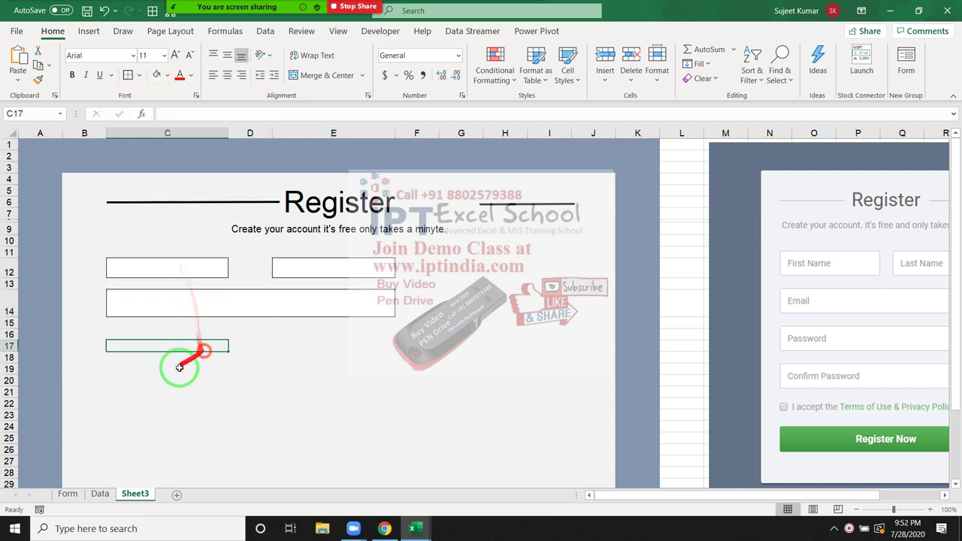
Shorten row 14 slightly to adjust the wide box's height
left_click(165, 299)
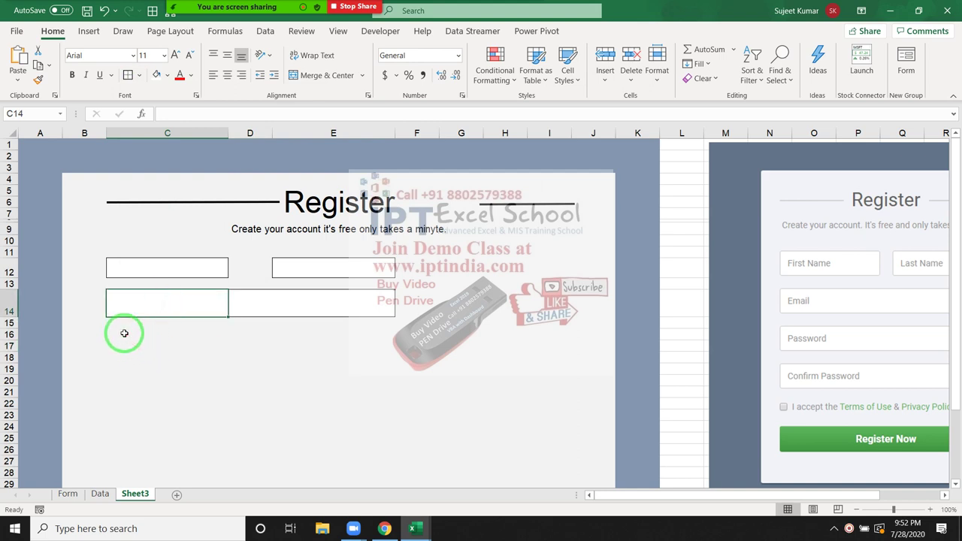
left_click(121, 332)
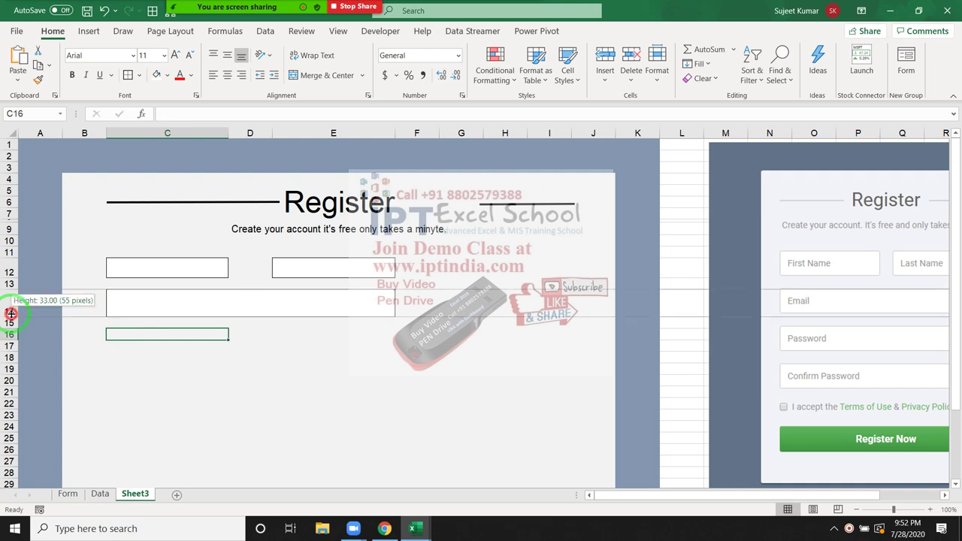
left_click_drag(9, 316, 10, 312)
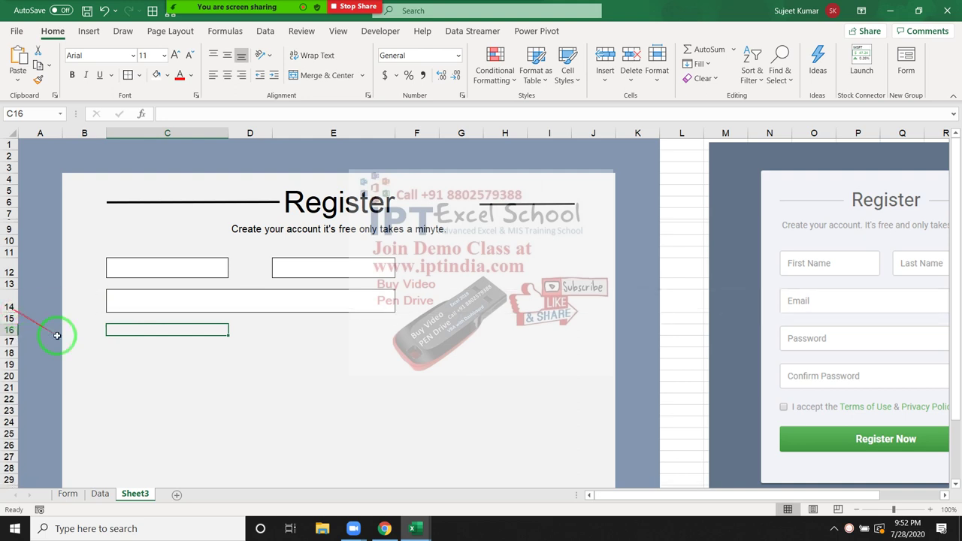
left_click(135, 297)
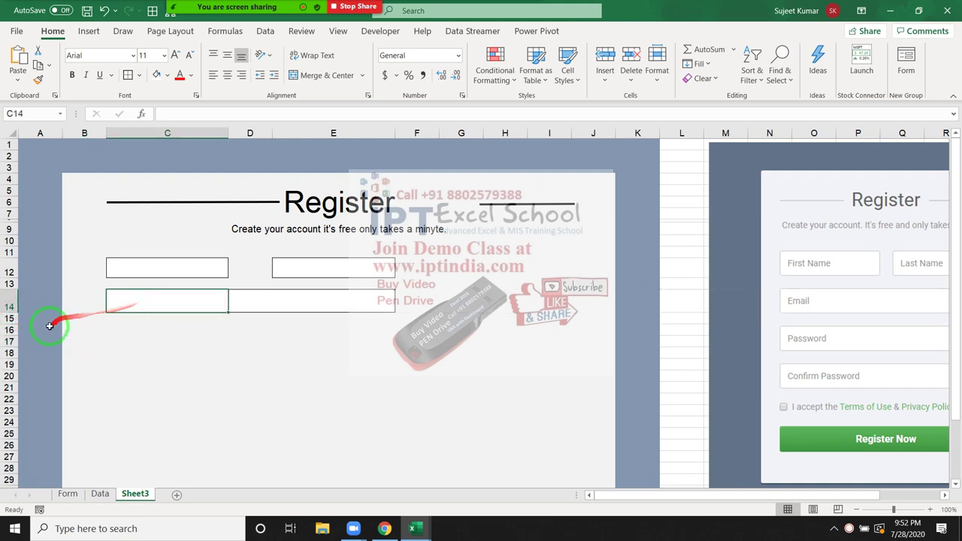
left_click(112, 339)
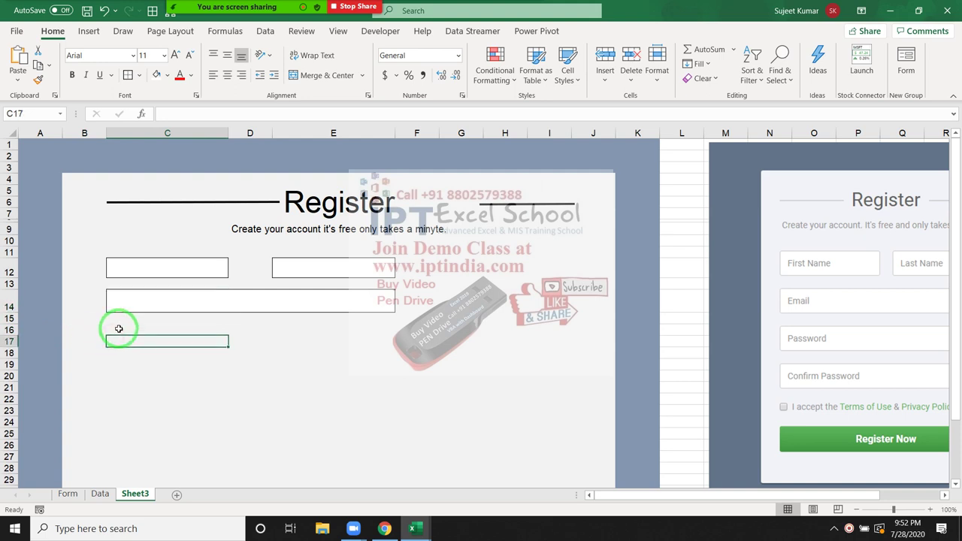
left_click(119, 332)
Make row 16 taller for the wide box across C16:E16
left_click_drag(119, 332, 376, 331)
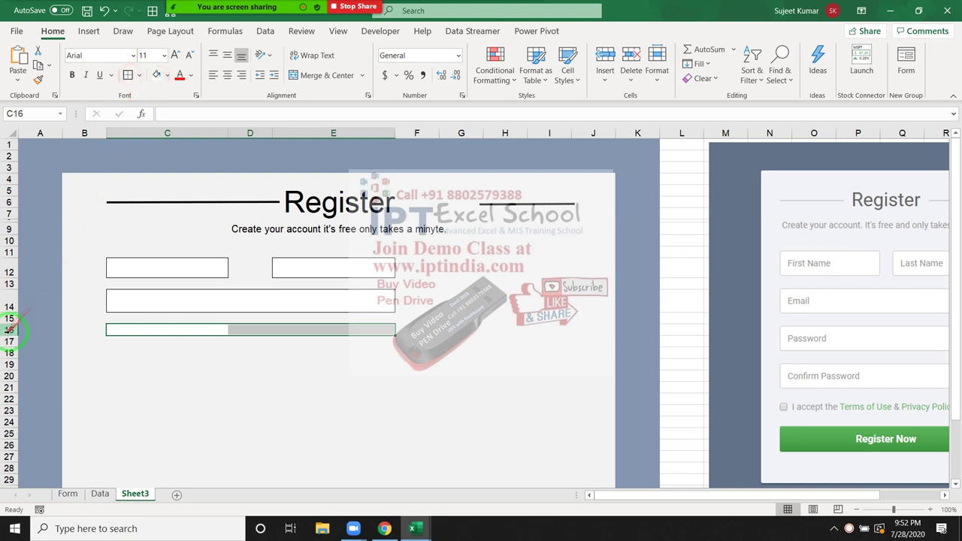
left_click_drag(12, 335, 12, 341)
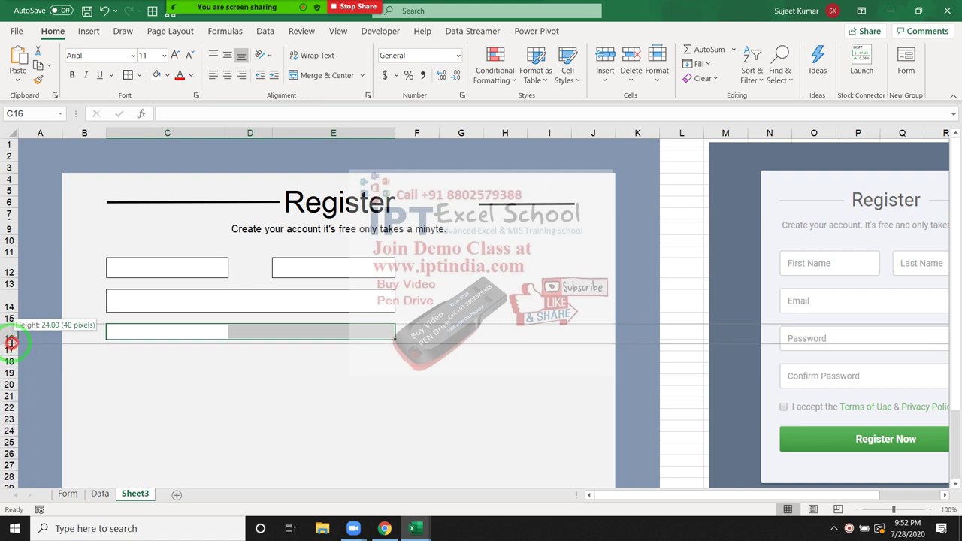
left_click_drag(12, 340, 10, 345)
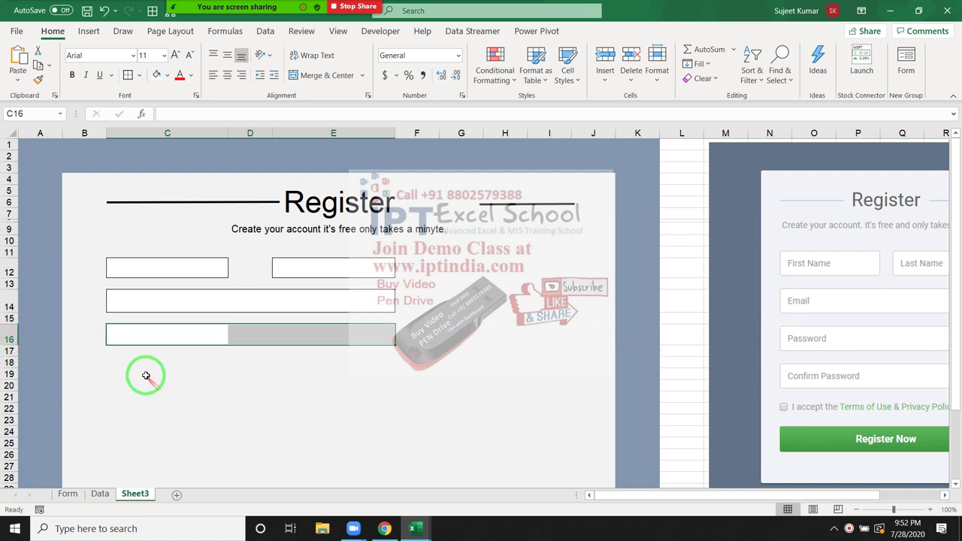
left_click(143, 372)
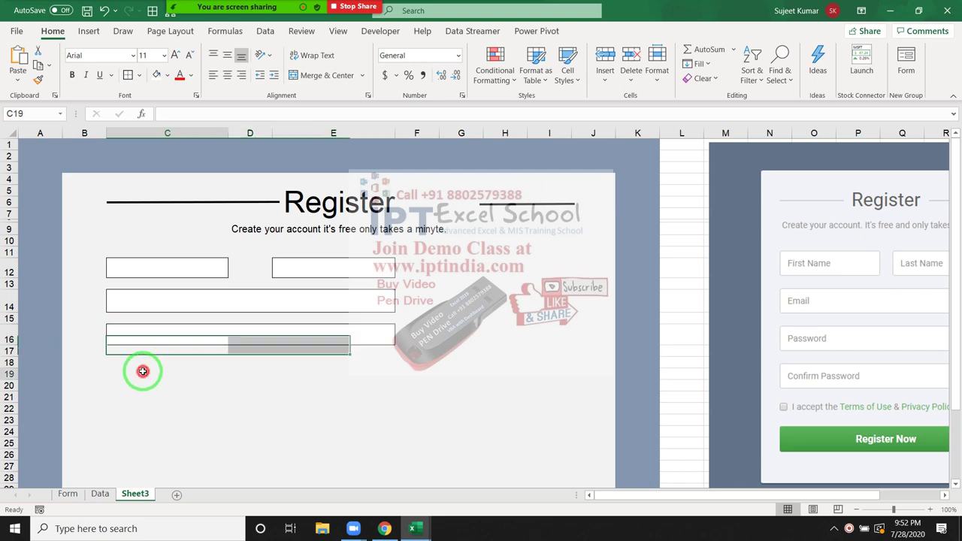
left_click_drag(709, 496, 702, 500)
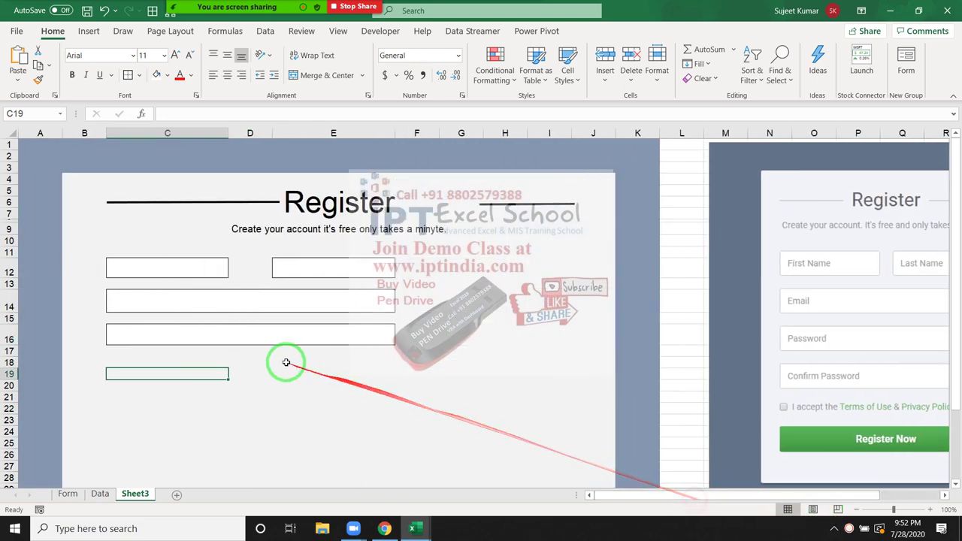
Copy the C16:E16 box into row 18 and make row 18 taller
left_click(261, 331)
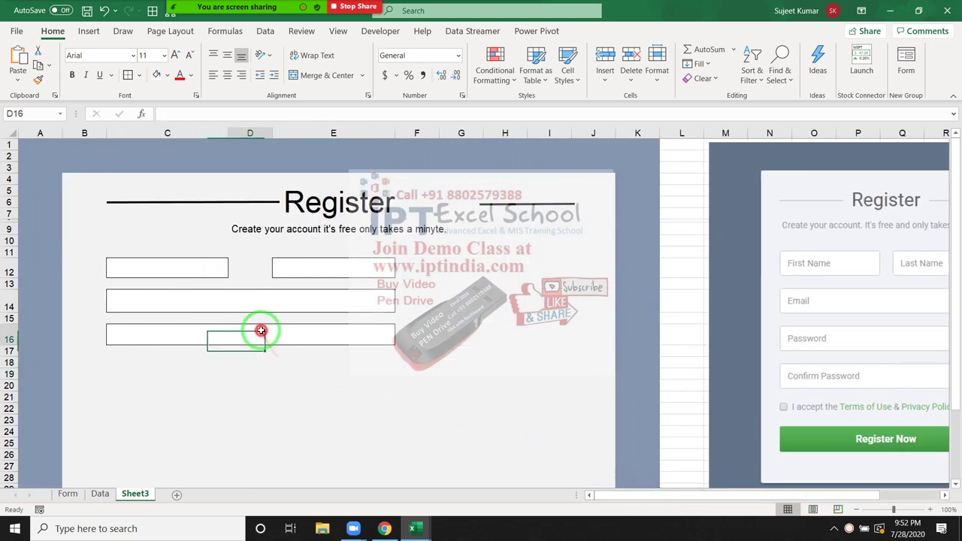
left_click_drag(120, 348, 343, 348)
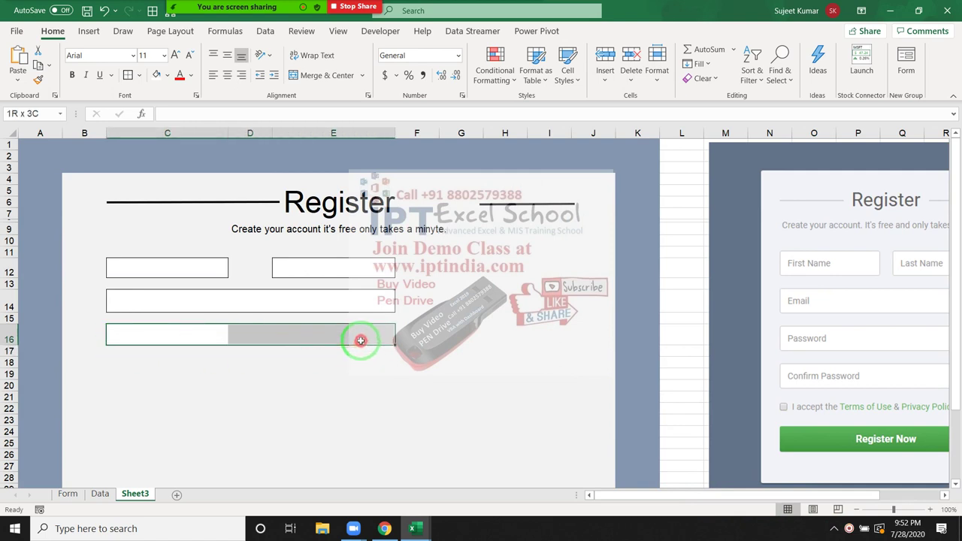
key("ctrl+c")
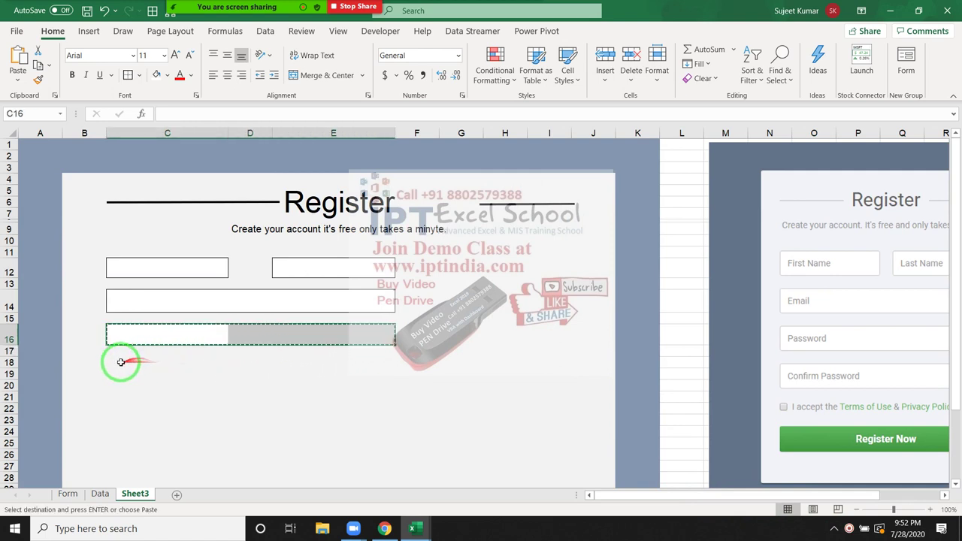
left_click(120, 362)
key("ctrl+v")
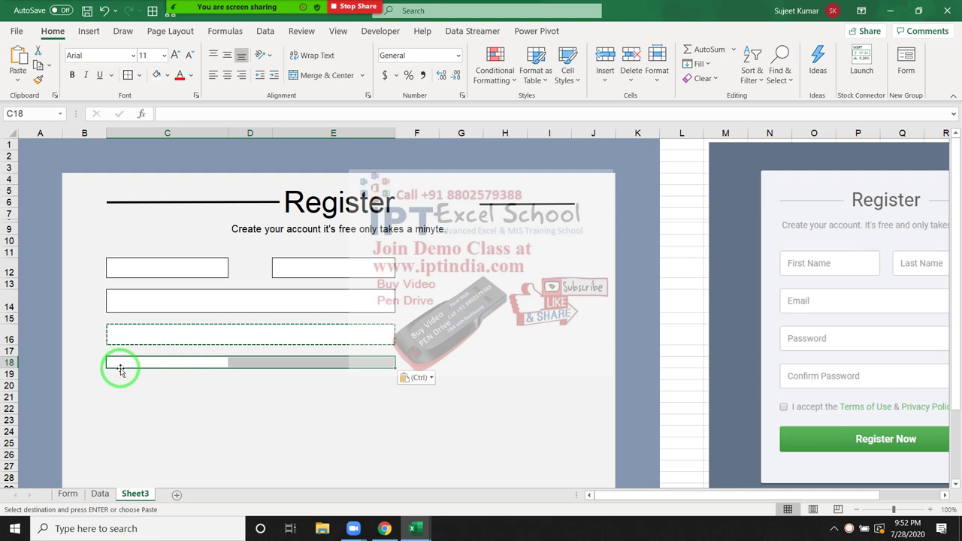
left_click(92, 385)
left_click_drag(14, 369, 13, 378)
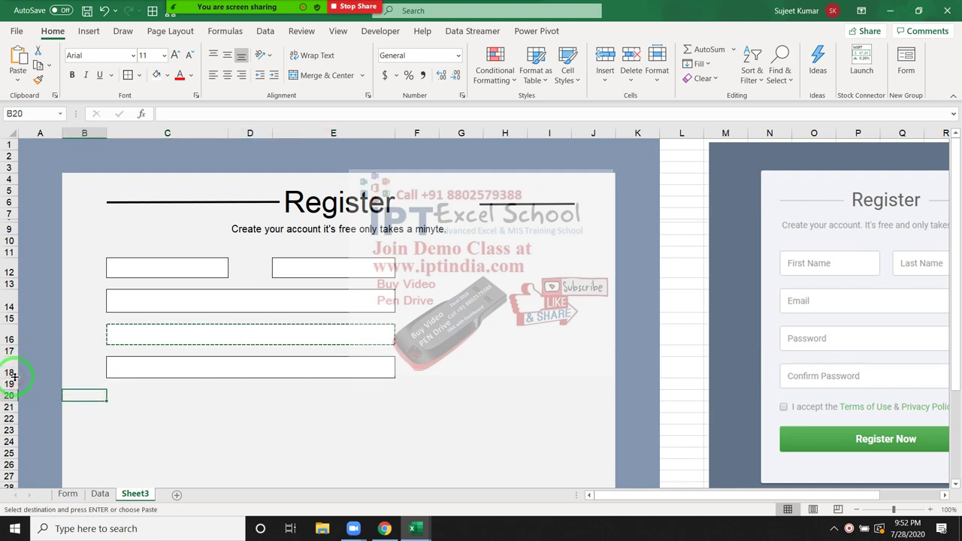
left_click(390, 407)
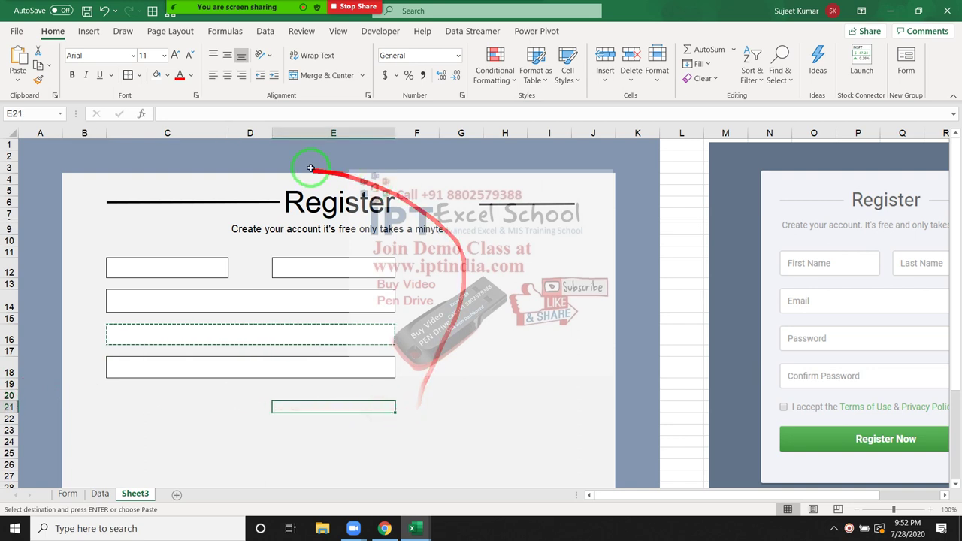
Remove the empty columns F through I beside the form
left_click(249, 133)
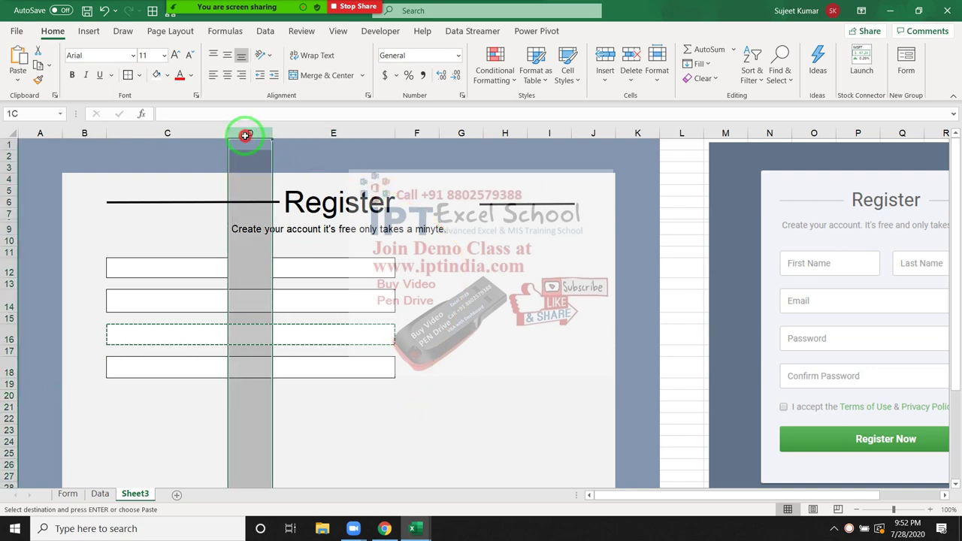
left_click(426, 133)
left_click_drag(436, 133, 541, 138)
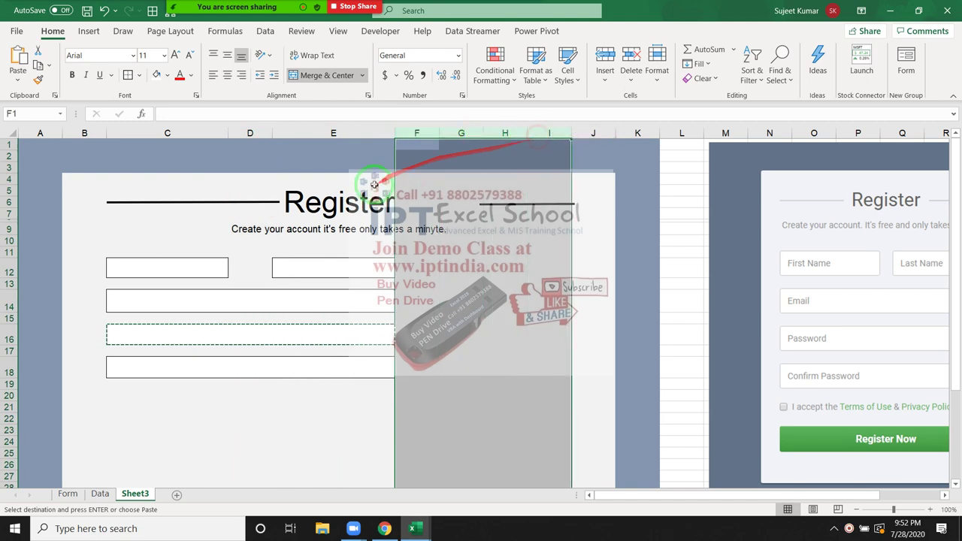
key("Escape")
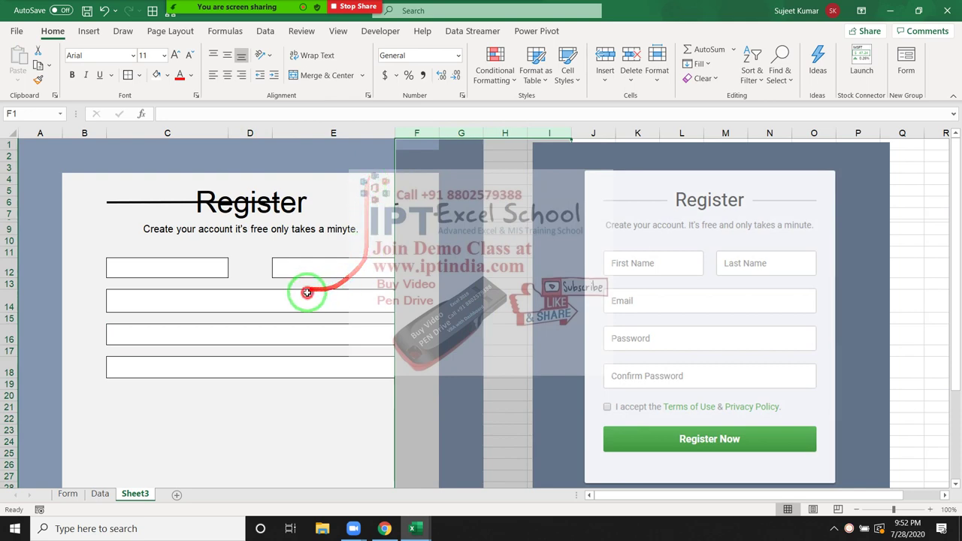
left_click(312, 295)
Shorten the left Register title line and make column D narrower
left_click(265, 203)
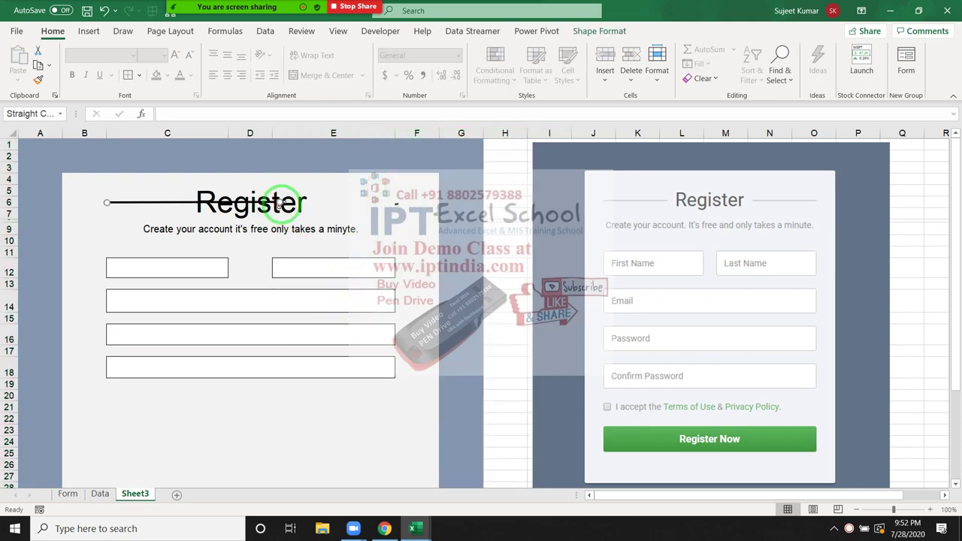
left_click_drag(278, 203, 188, 202)
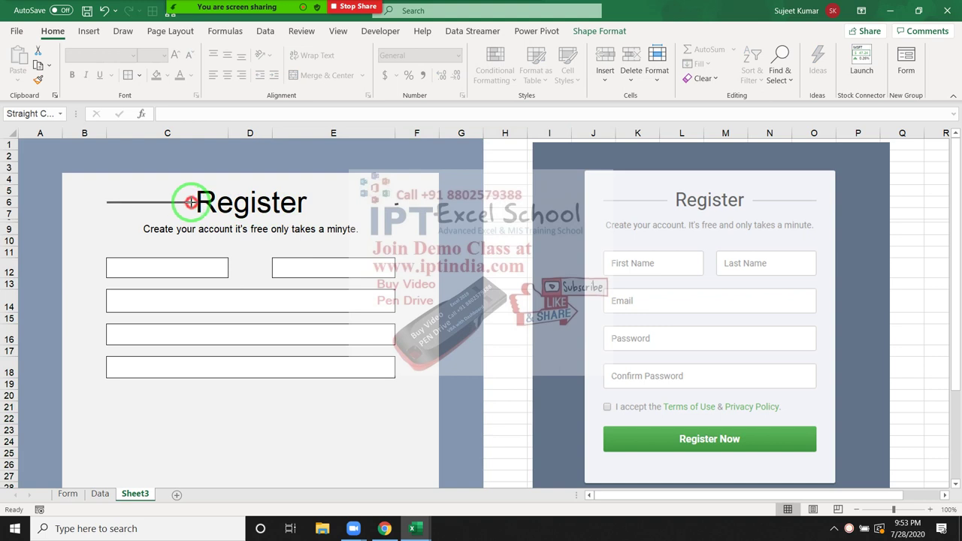
left_click(272, 136)
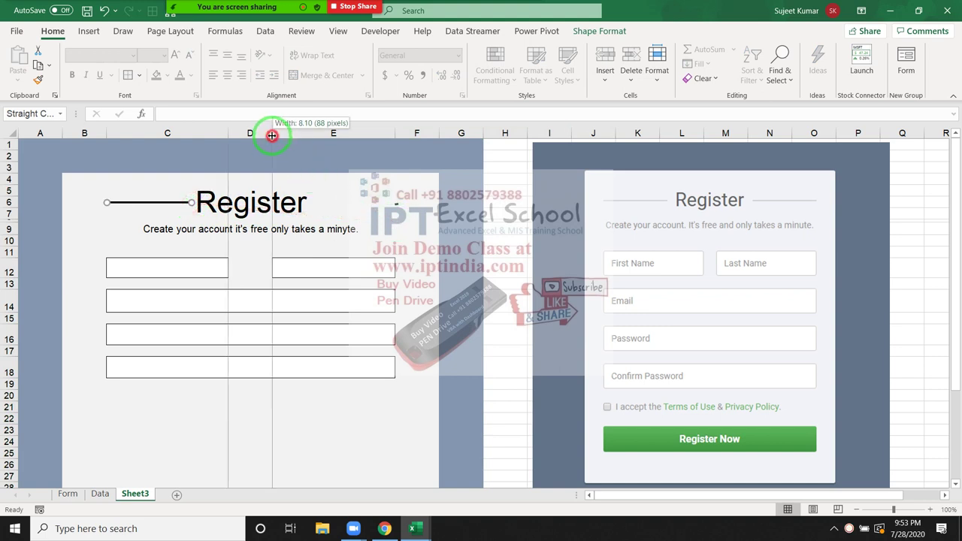
left_click_drag(273, 135, 245, 139)
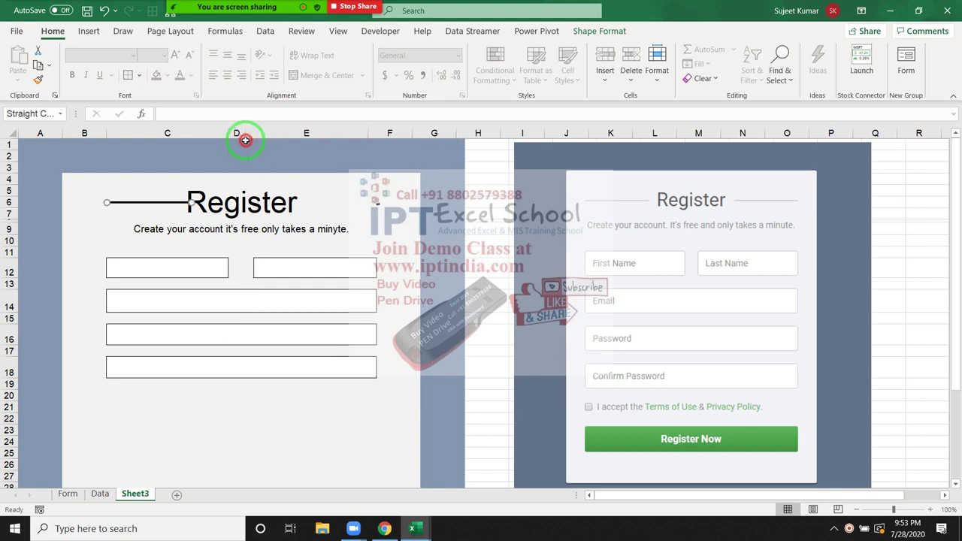
Move the right title line next to Register and align the left line beside it
left_click(255, 218)
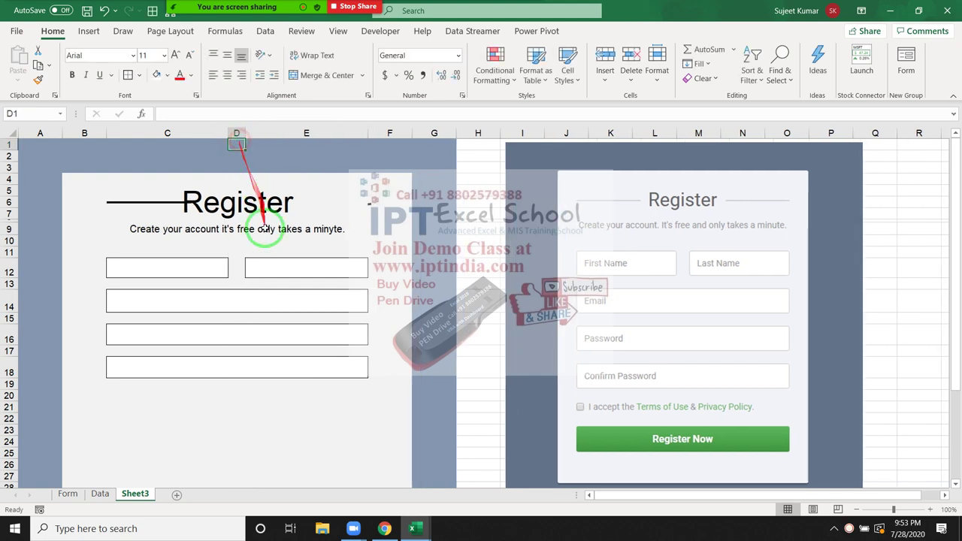
left_click(222, 264)
left_click(301, 269)
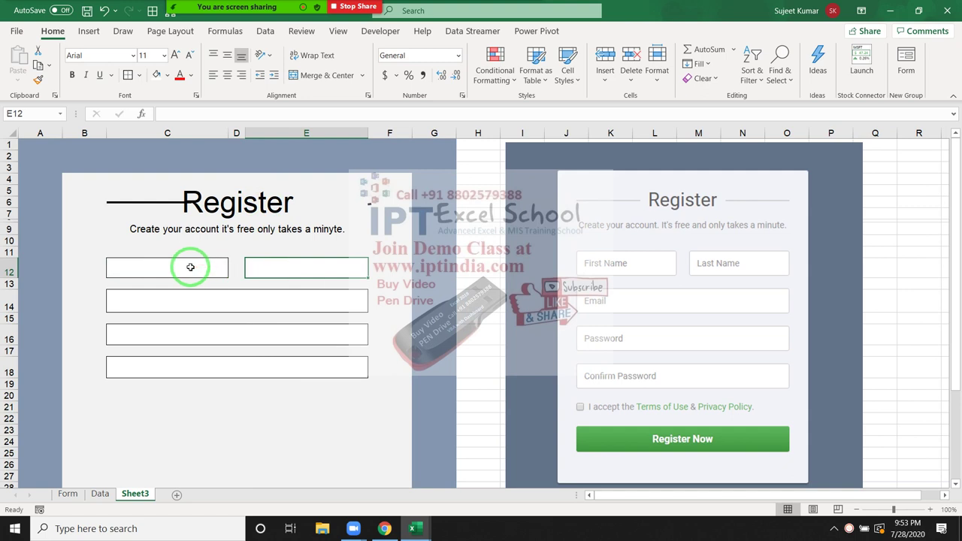
left_click(210, 335)
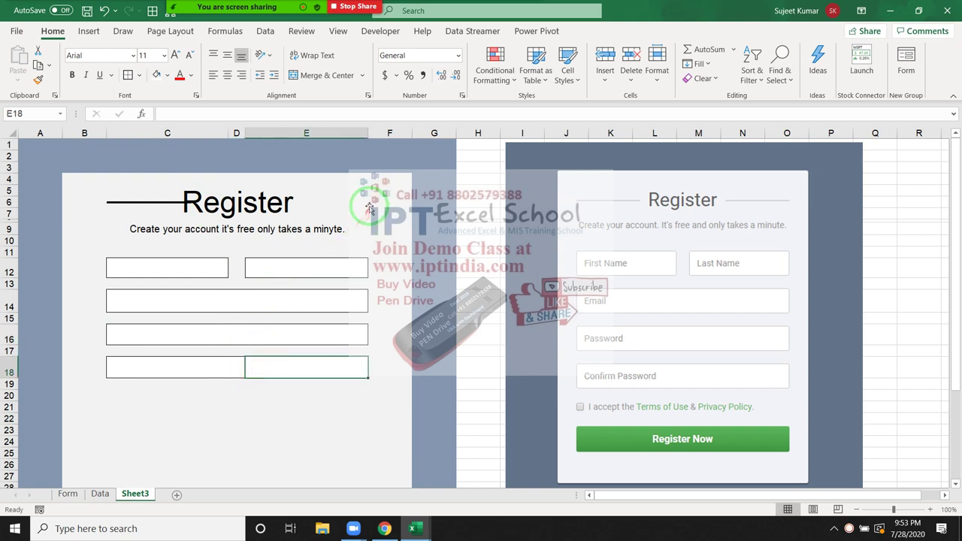
left_click(365, 204)
left_click_drag(369, 203, 297, 207)
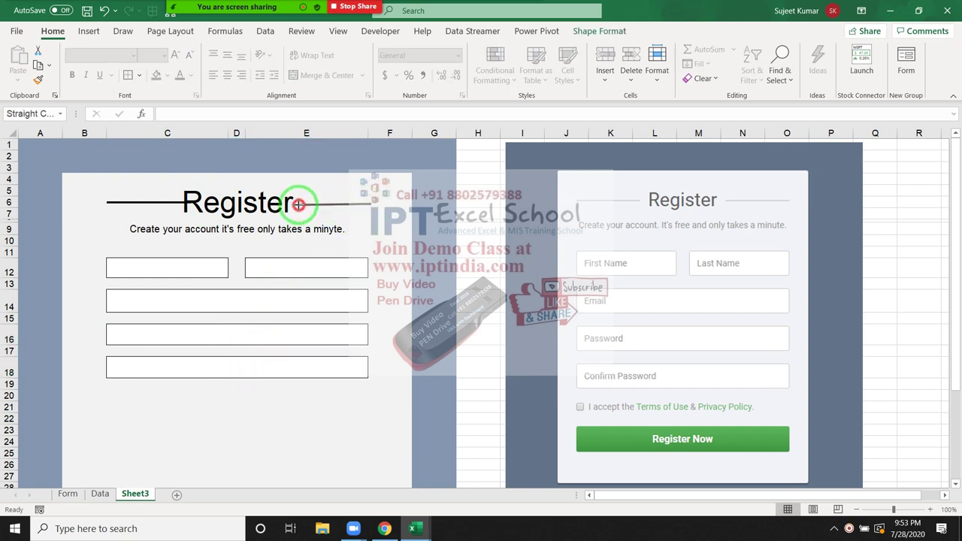
left_click(184, 202)
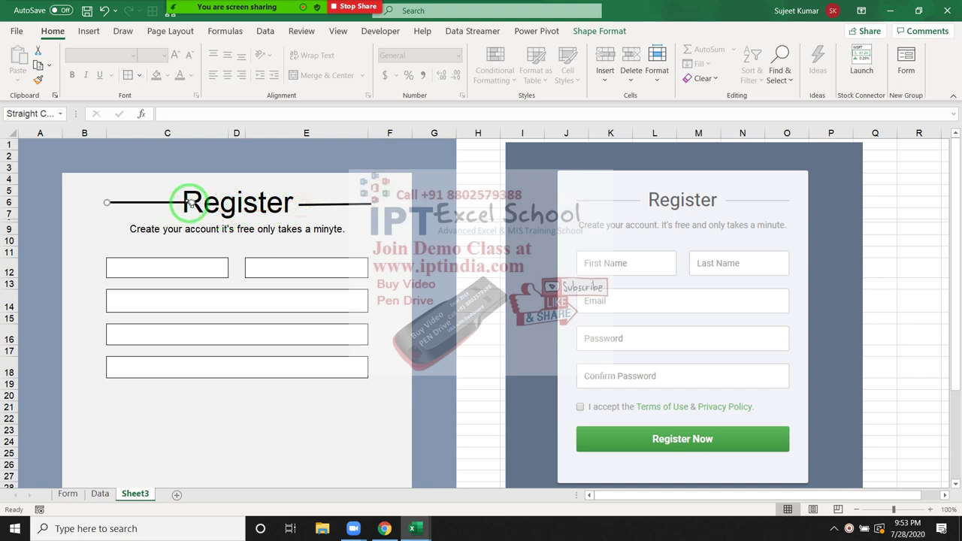
left_click_drag(191, 202, 182, 202)
Shrink the spacer rows between the input boxes to about 5.40 pt
left_click(231, 403)
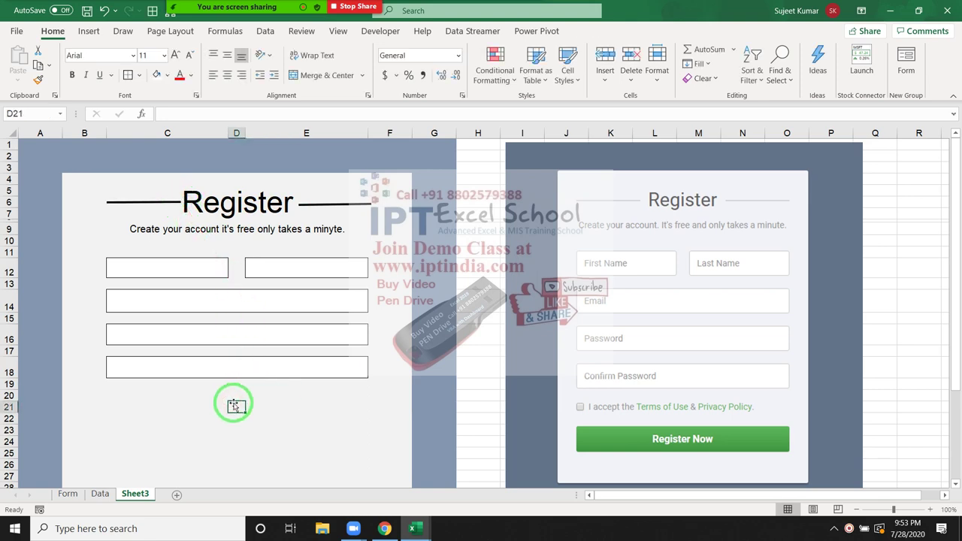
left_click(211, 394)
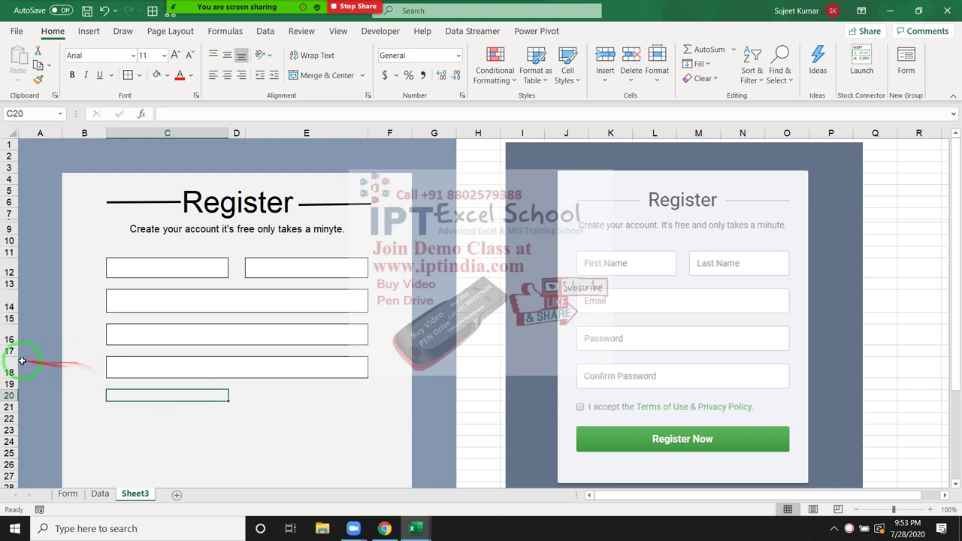
left_click_drag(9, 355, 12, 345)
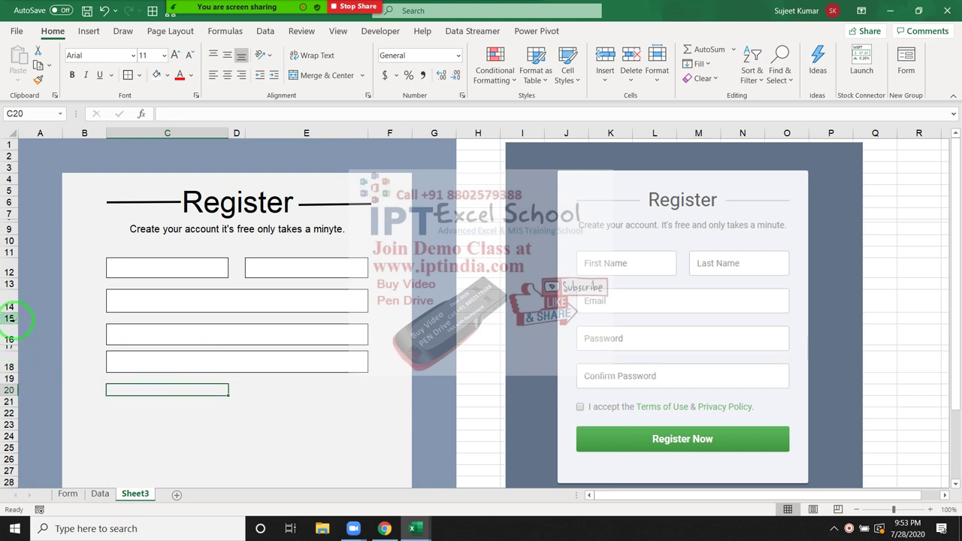
left_click_drag(14, 322, 10, 276)
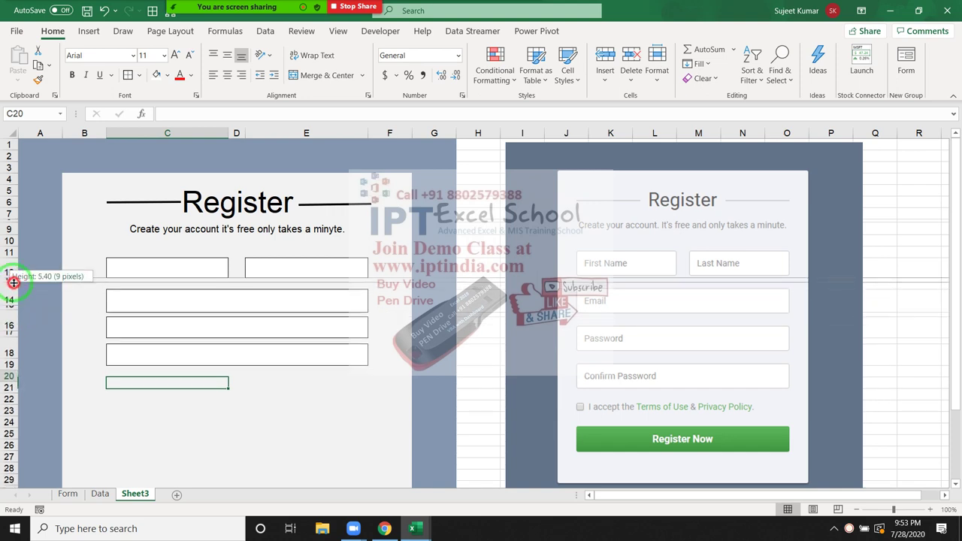
left_click(285, 408)
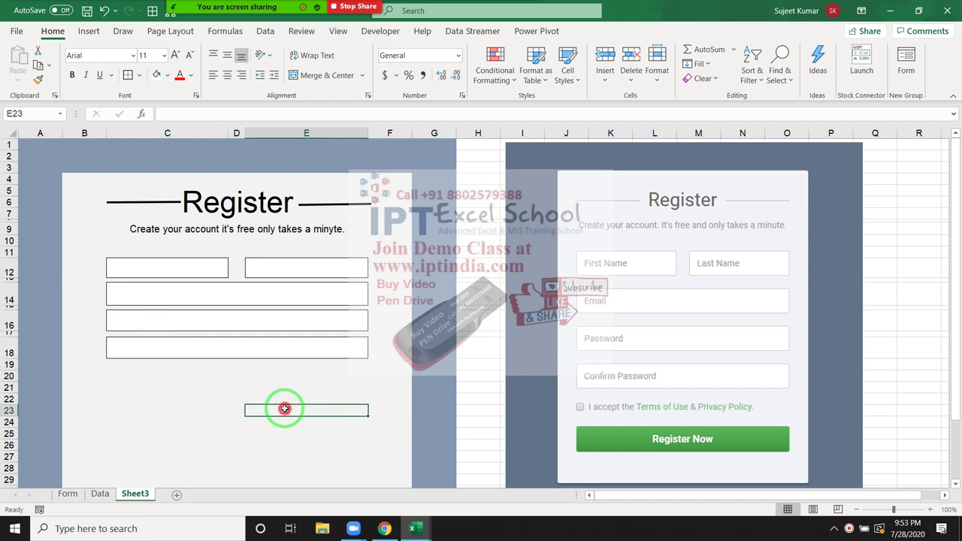
scroll(284, 409, "down", 1)
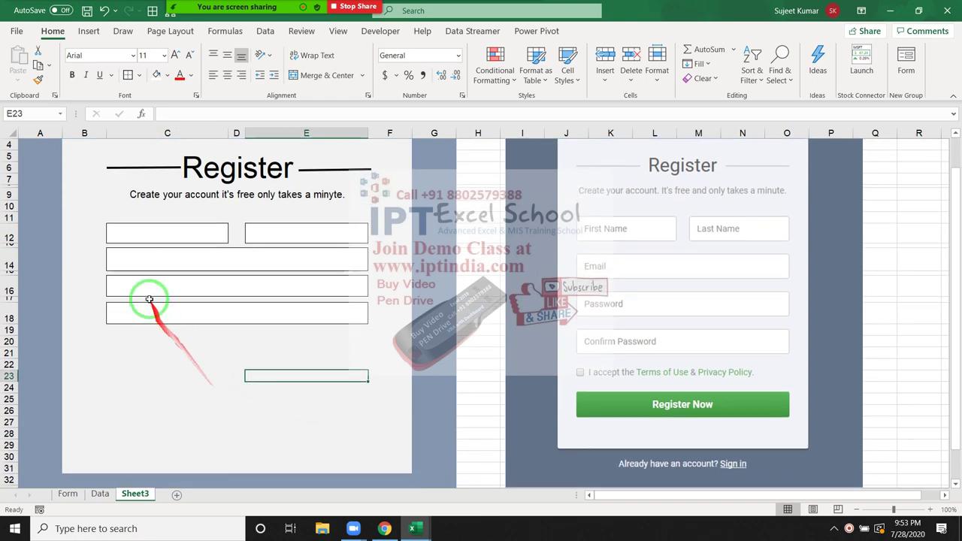
Check each input box in rows 12 through 18 for the tightened spacing
left_click(151, 234)
left_click(280, 232)
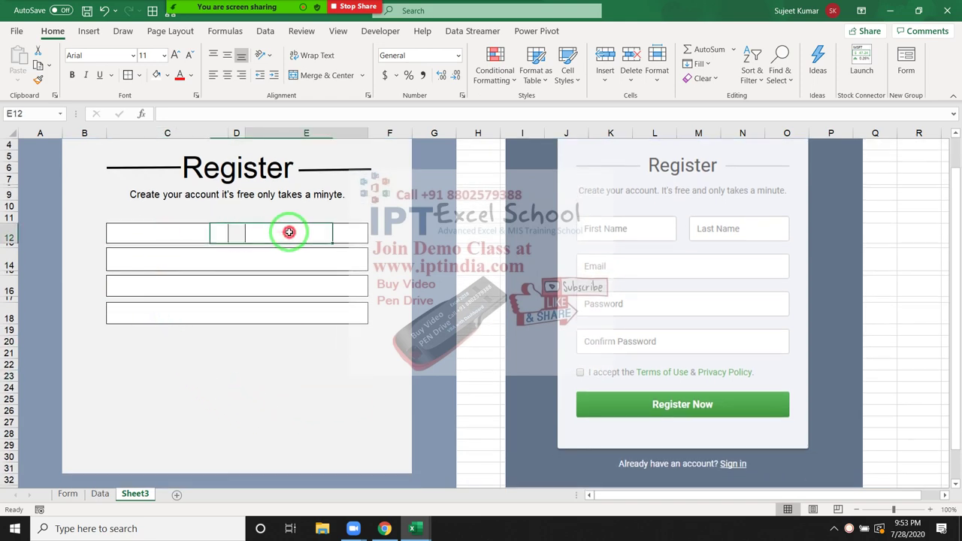
left_click(133, 267)
left_click(134, 287)
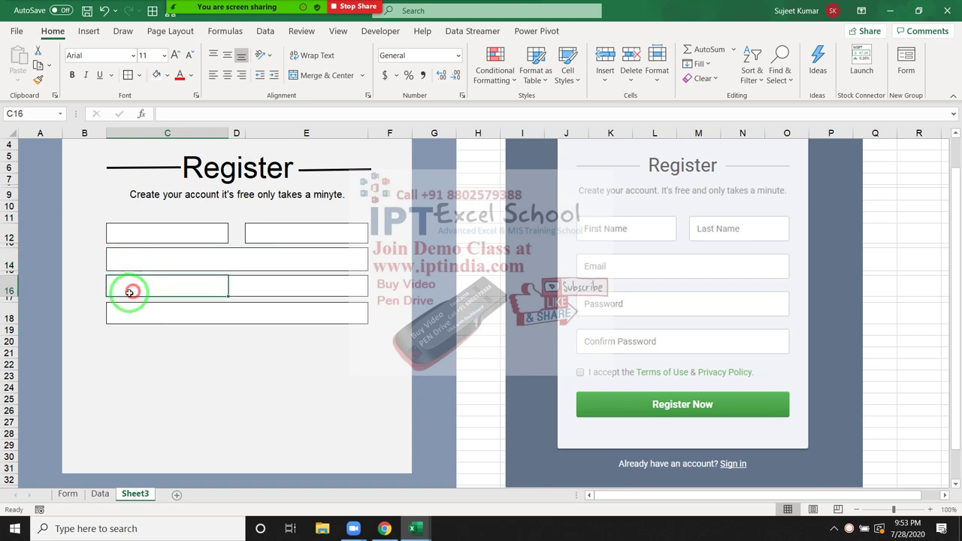
left_click(120, 316)
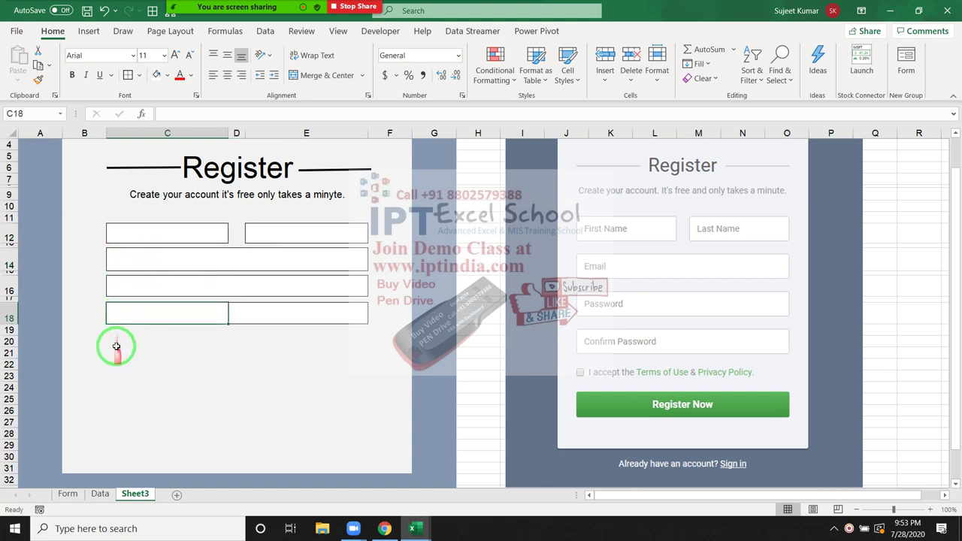
left_click(116, 344)
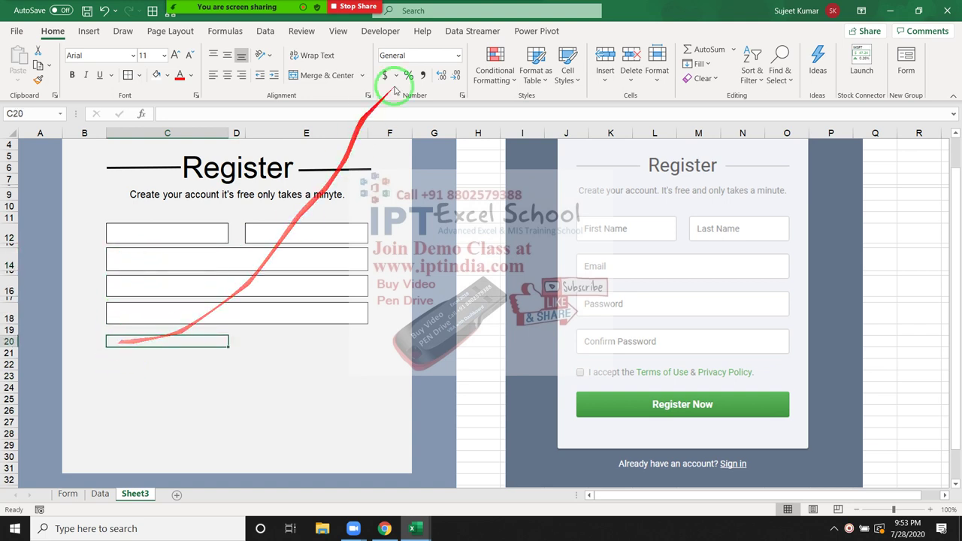
Insert a Form Controls check box across C20:D21
left_click(390, 35)
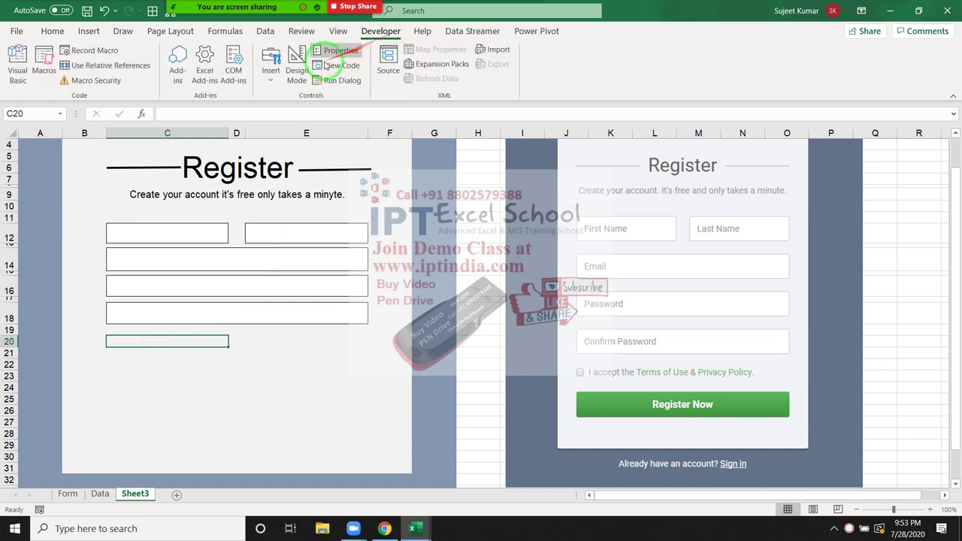
left_click(271, 75)
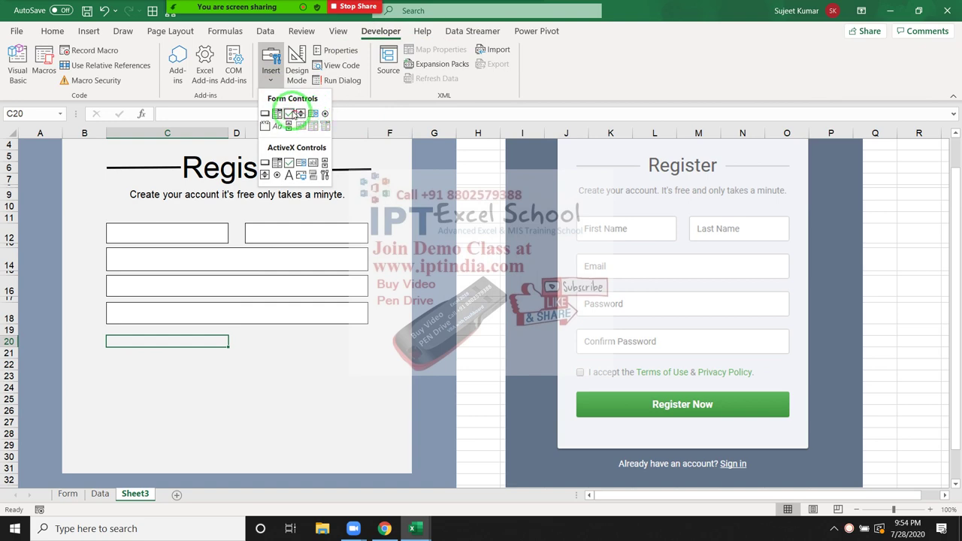
left_click(289, 113)
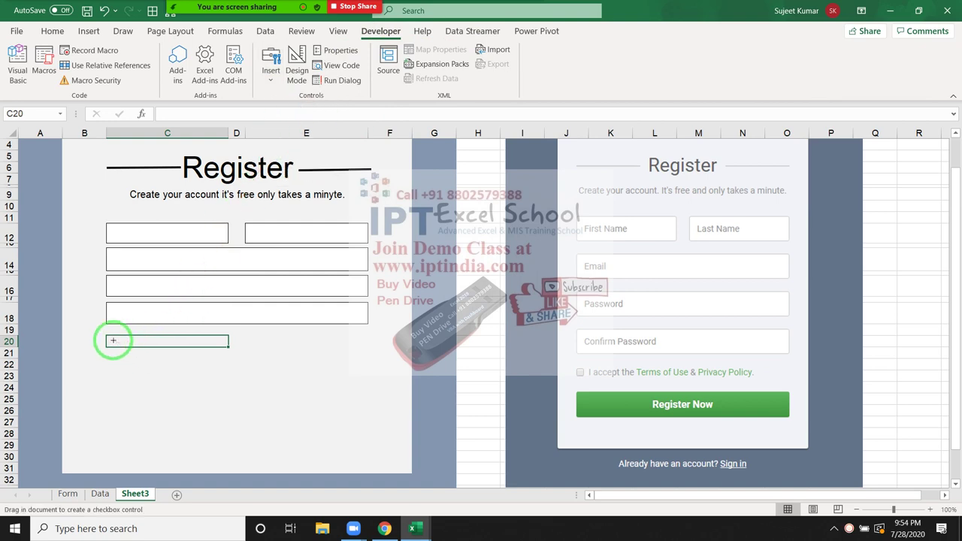
left_click_drag(110, 340, 280, 356)
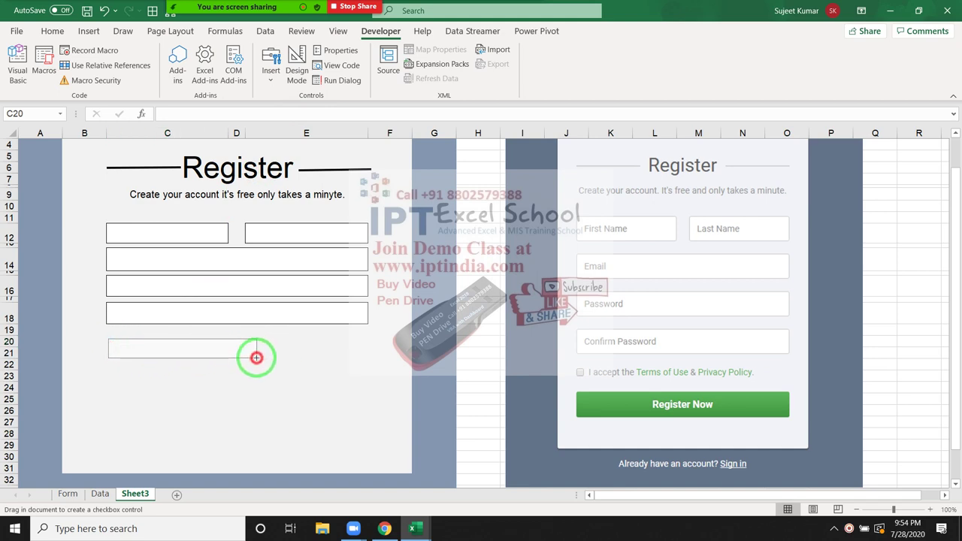
left_click_drag(280, 355, 257, 358)
Relabel the check box 'I accept the term of use & privacy Policy' and widen it
left_click(134, 348)
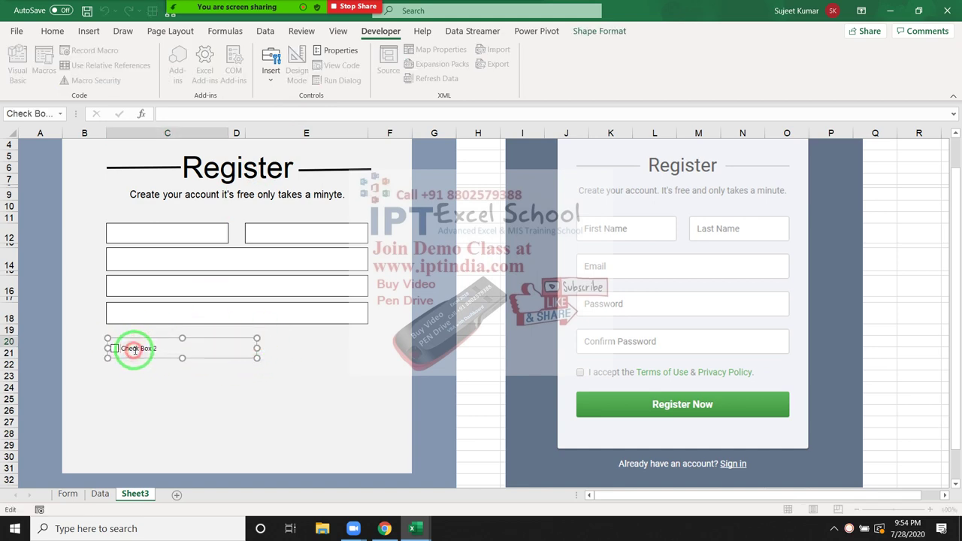
key("BackSpace")
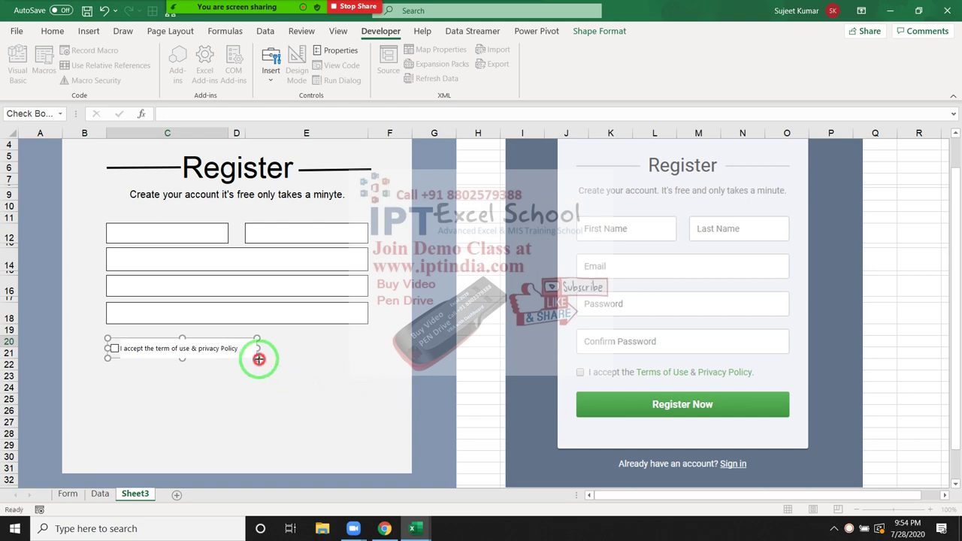
left_click_drag(259, 359, 292, 359)
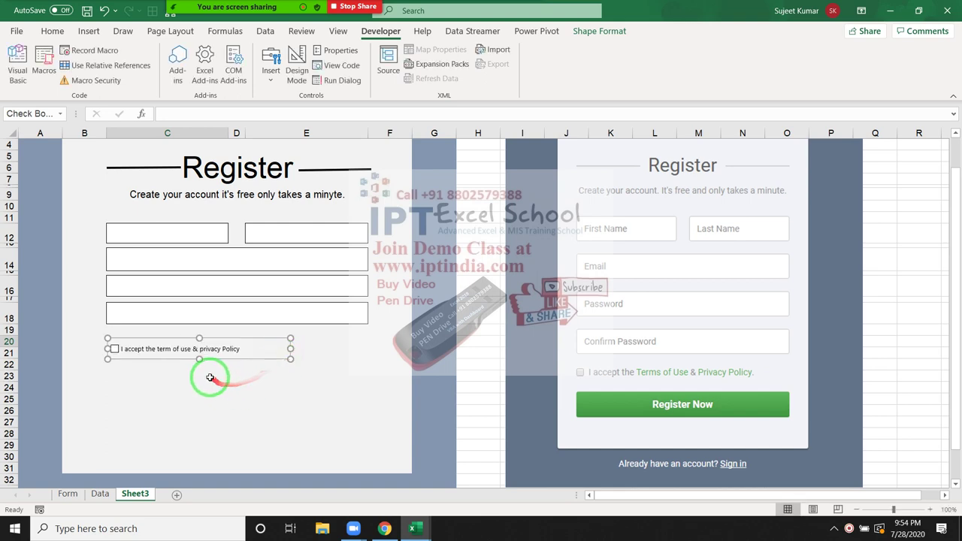
Link the terms checkbox to cell $F$20 with 3-D shading, then tick it so F20 shows TRUE
right_click(155, 357)
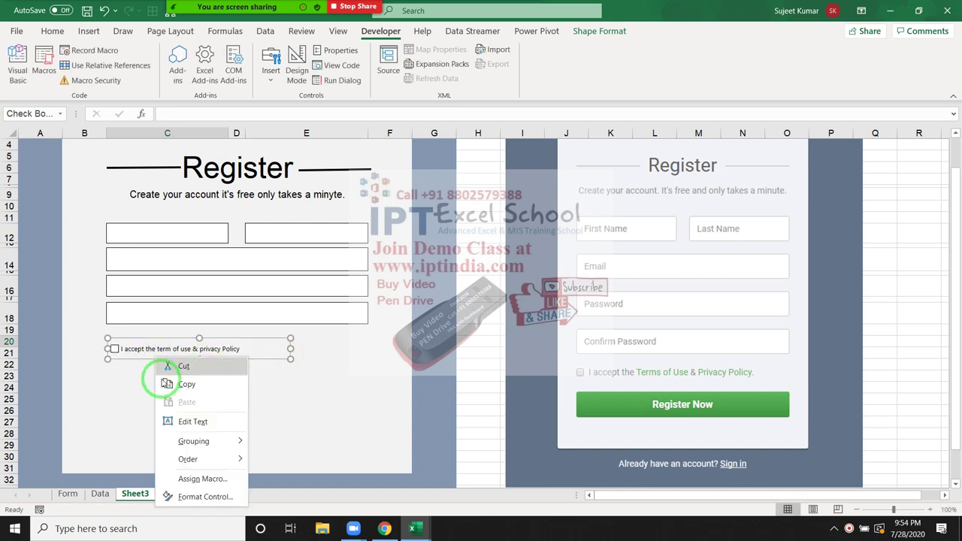
left_click(185, 497)
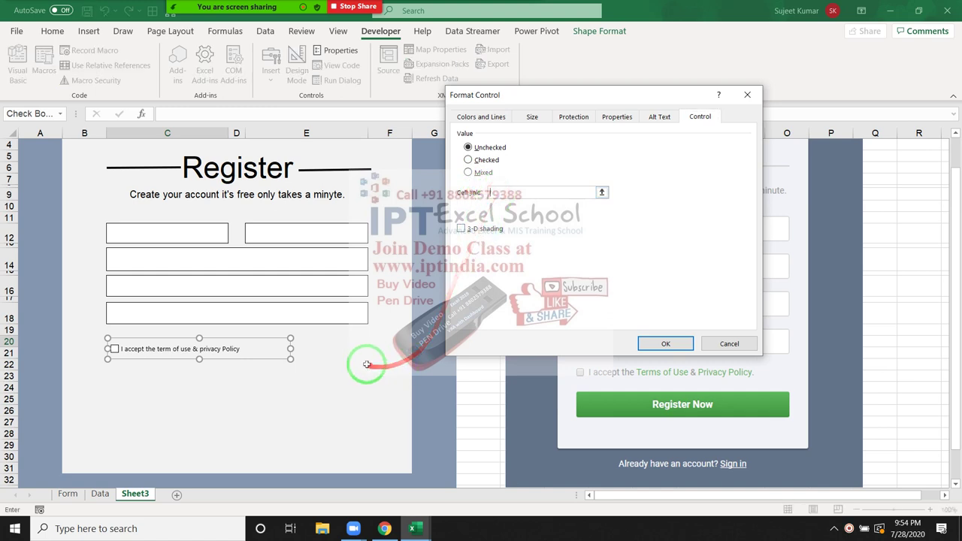
left_click(344, 346)
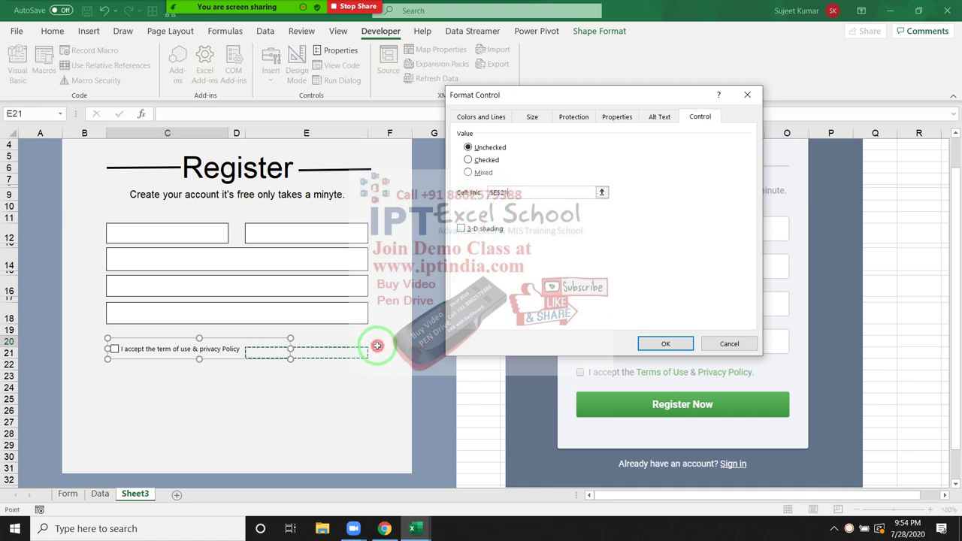
left_click(376, 343)
left_click(669, 344)
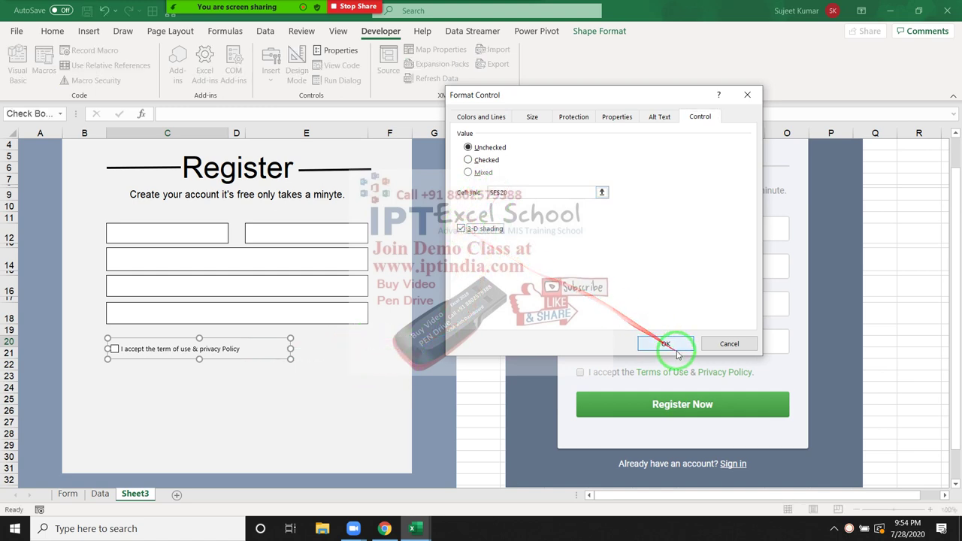
left_click(300, 387)
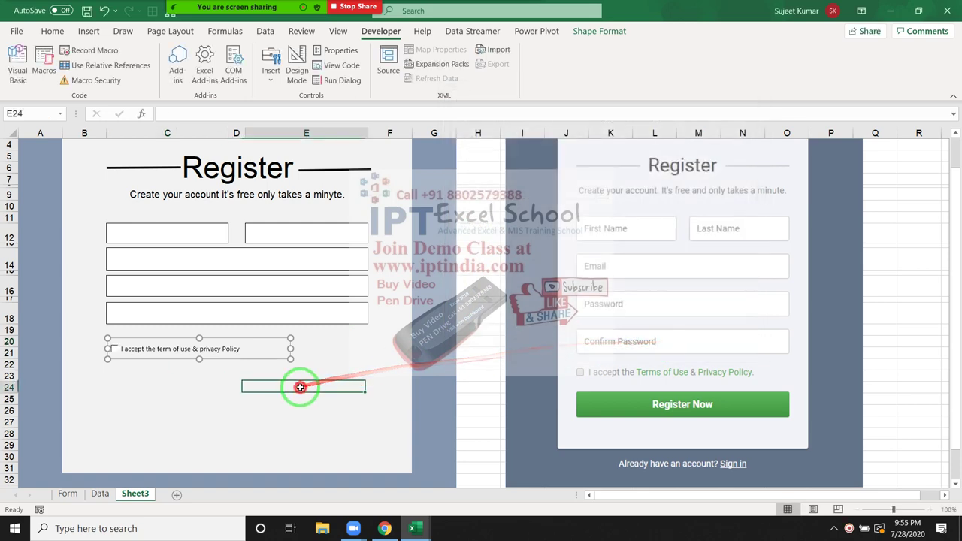
left_click(163, 352)
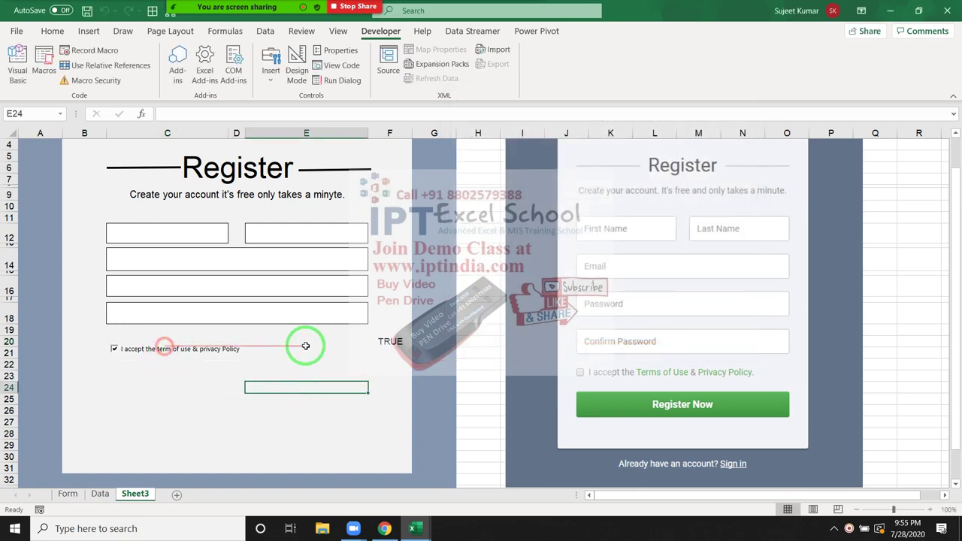
left_click(391, 342)
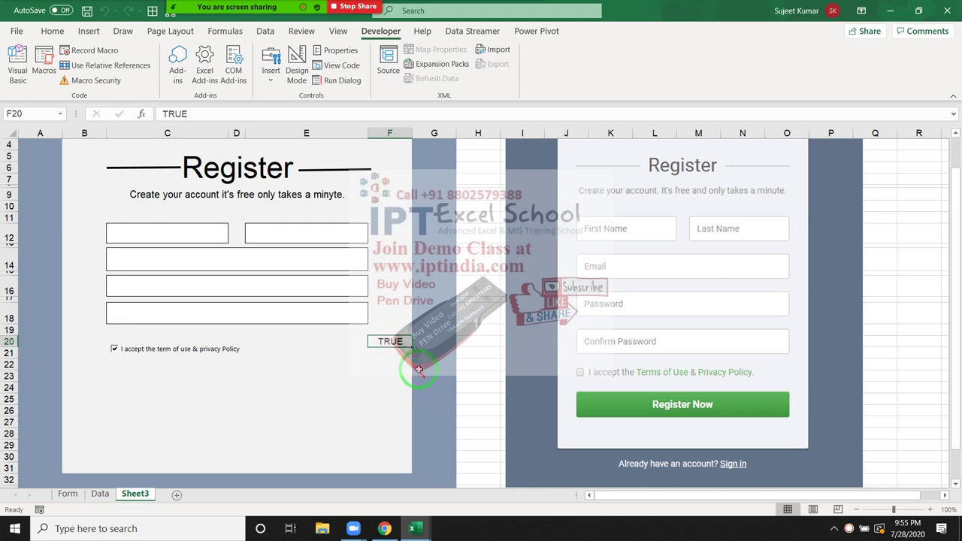
Draw a rectangle shape across rows 24–25 just below the terms checkbox
left_click(54, 31)
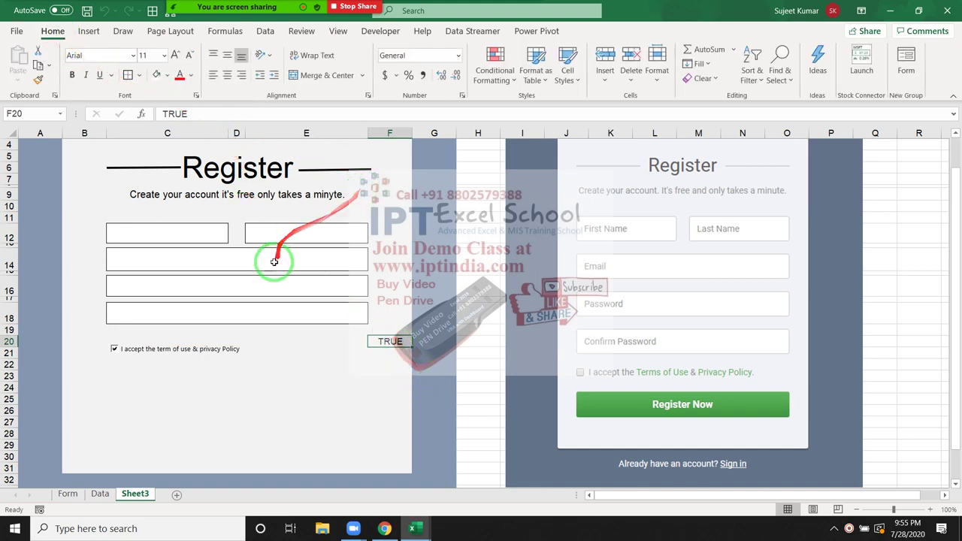
left_click(215, 387)
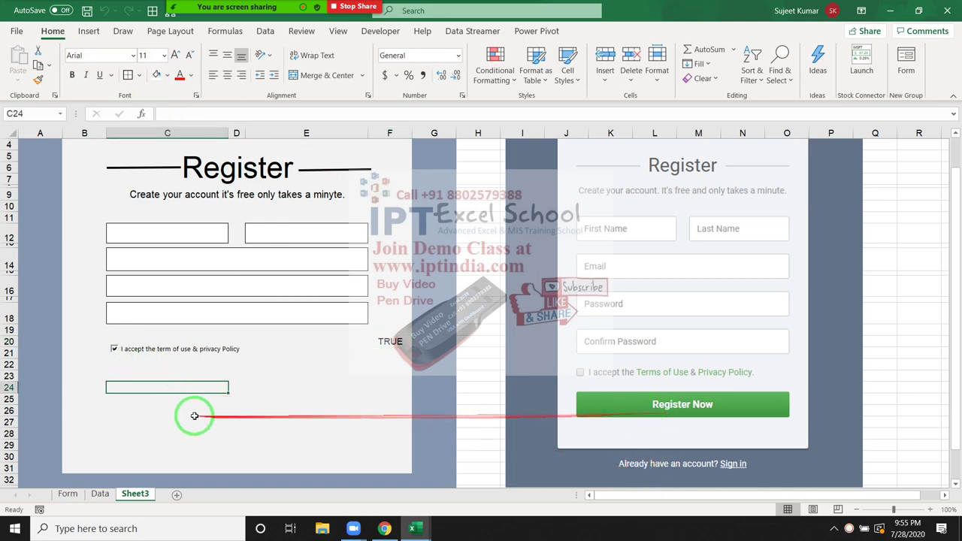
left_click(89, 31)
left_click(380, 31)
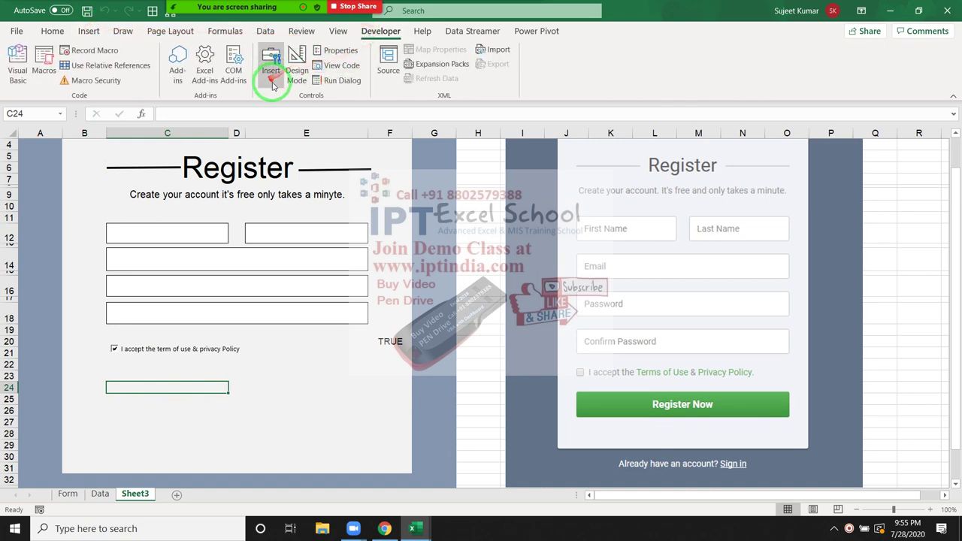
left_click(88, 32)
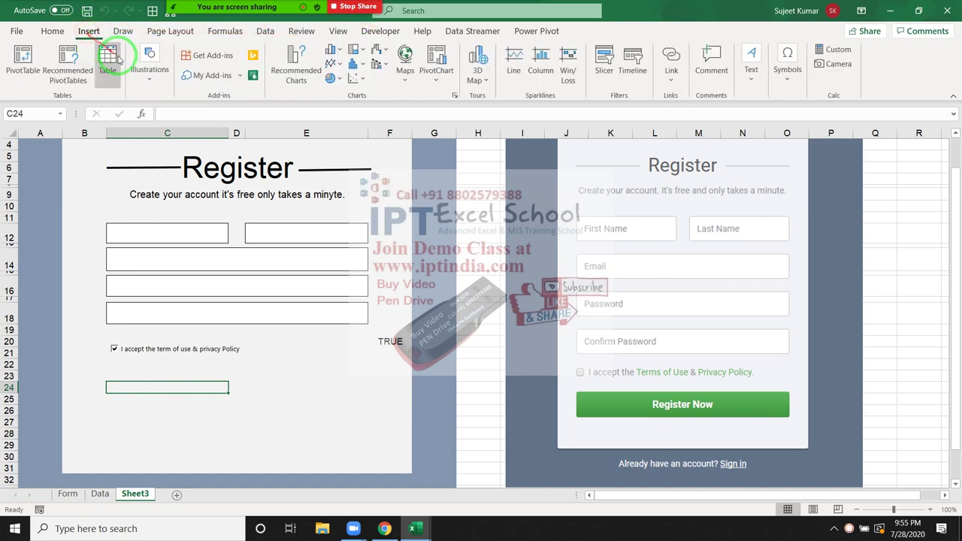
left_click(159, 82)
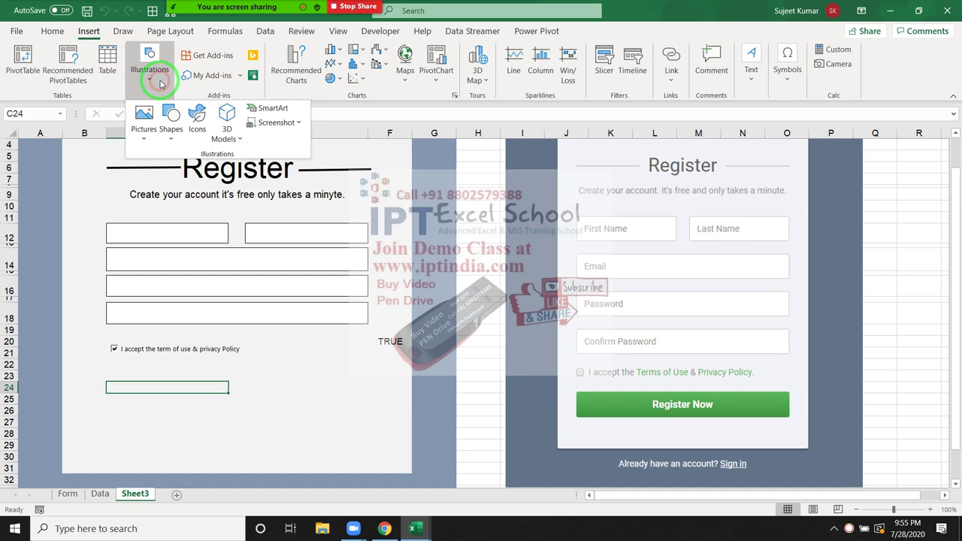
left_click(169, 131)
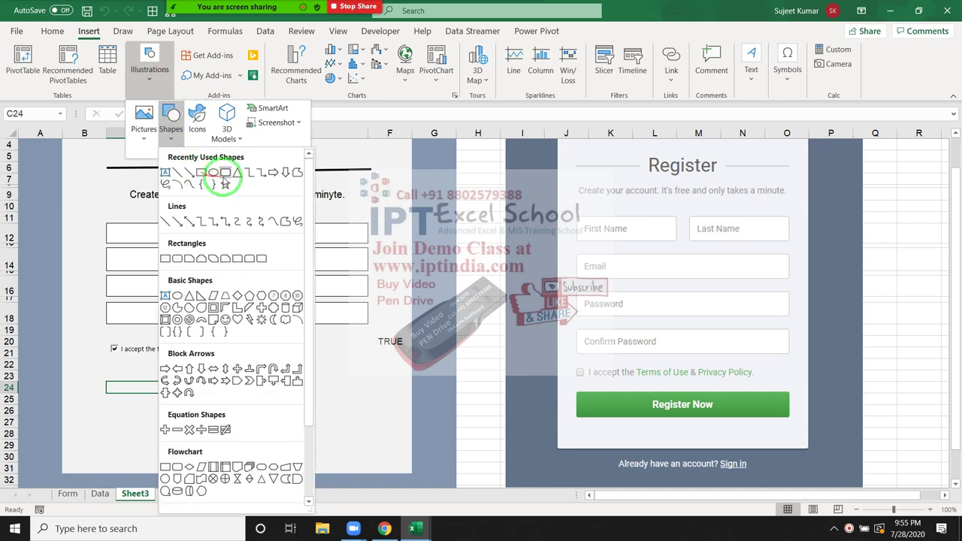
left_click(225, 174)
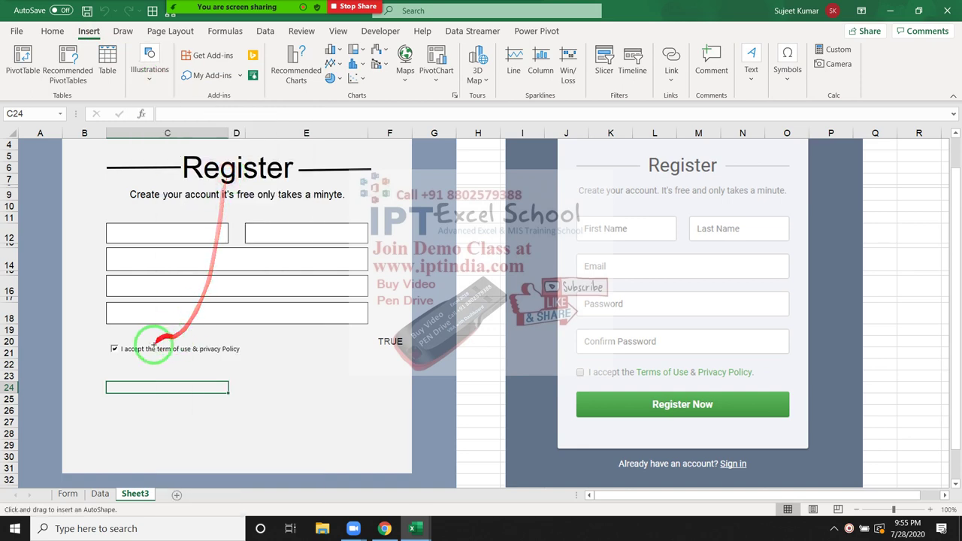
left_click_drag(109, 384, 359, 406)
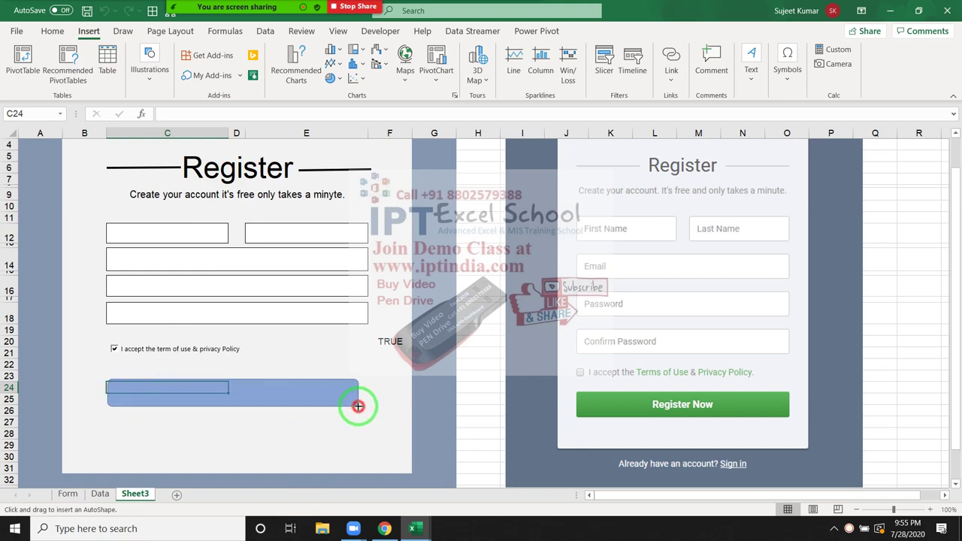
left_click_drag(358, 406, 358, 406)
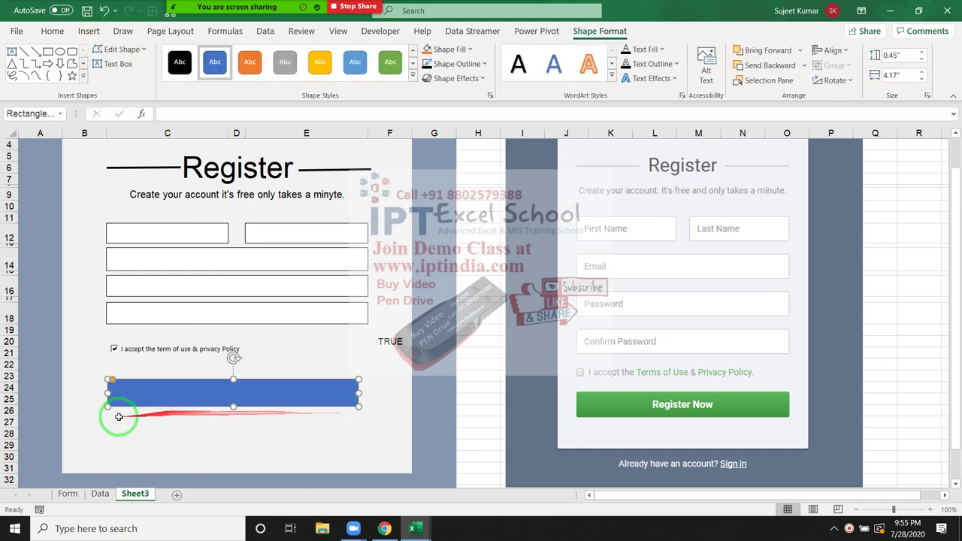
left_click_drag(171, 399, 175, 393)
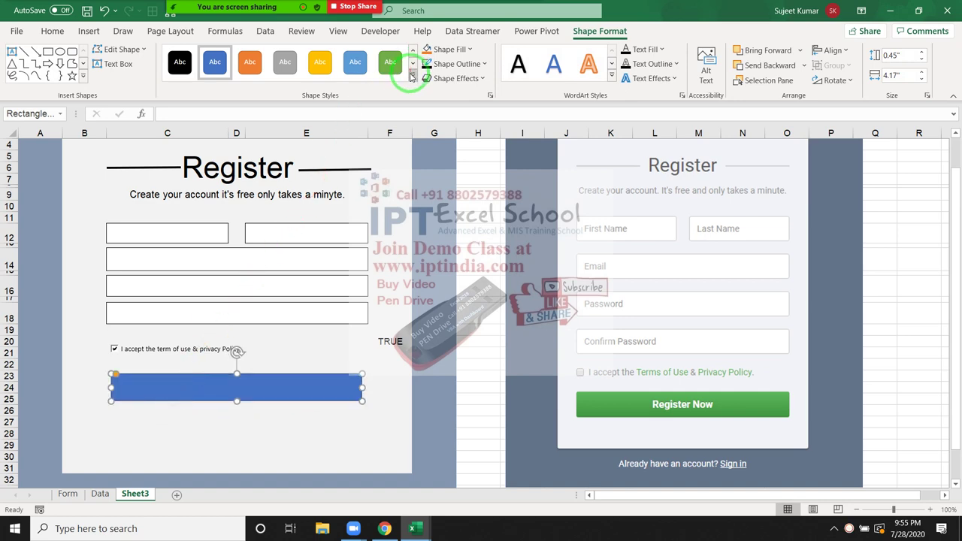
Apply a shaded green shape style and resize the button to 3.53 inches, centred under the fields
left_click(388, 66)
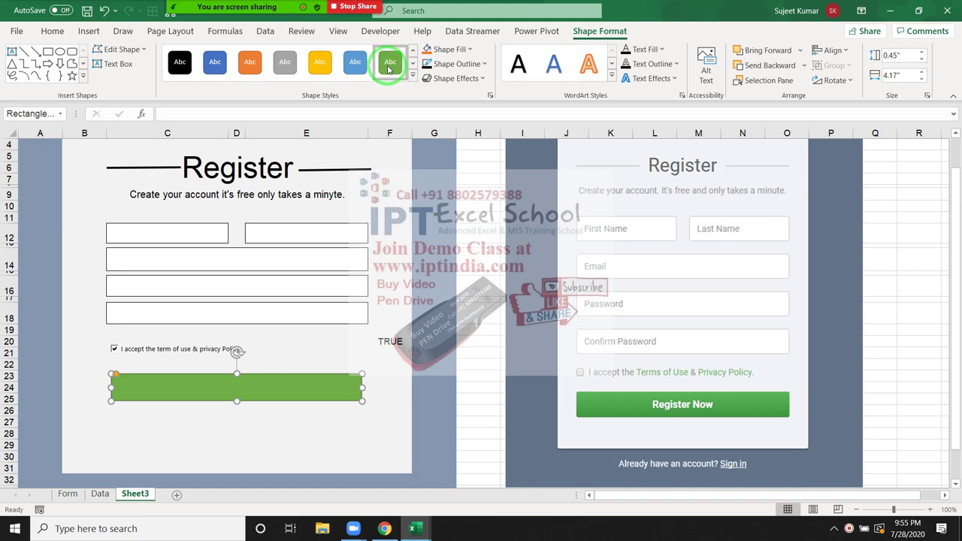
left_click(414, 79)
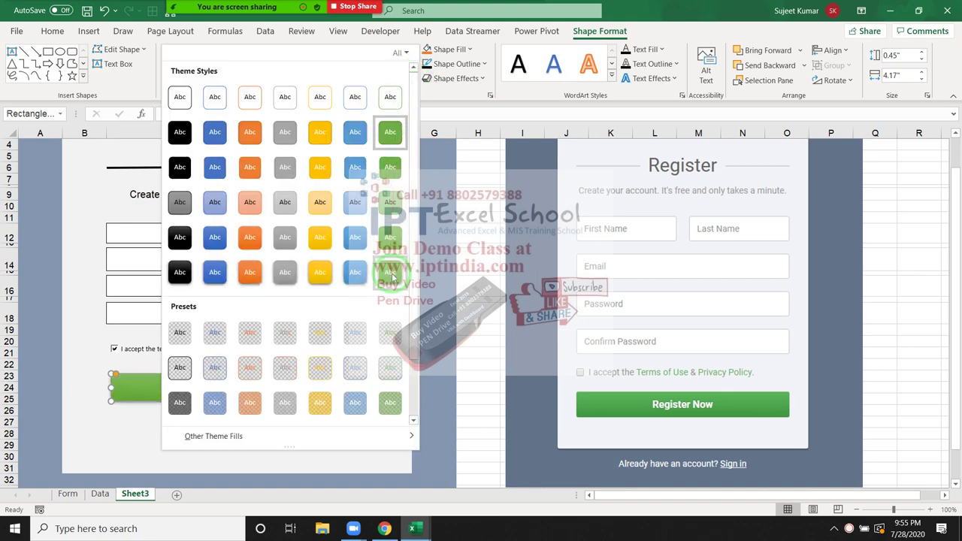
left_click(390, 272)
left_click_drag(362, 387, 324, 387)
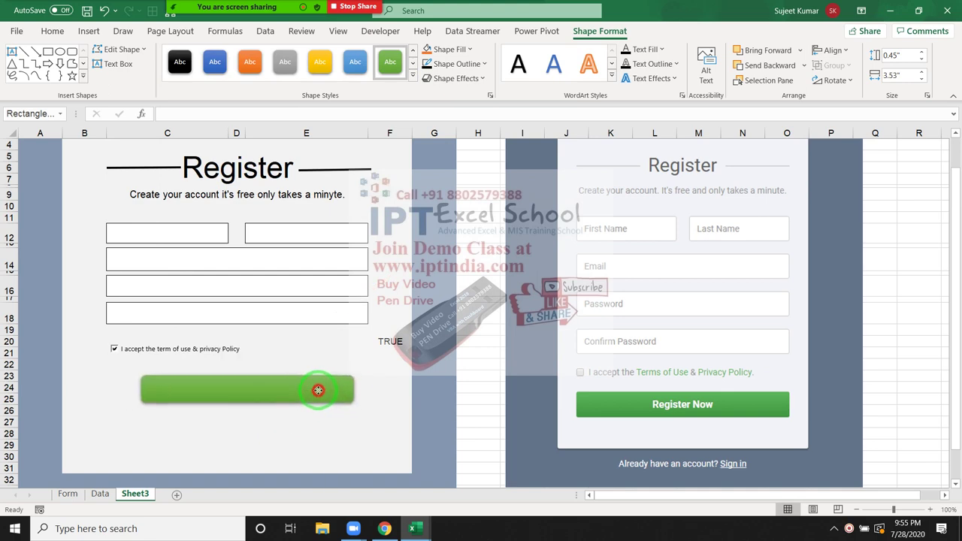
left_click_drag(316, 391, 316, 388)
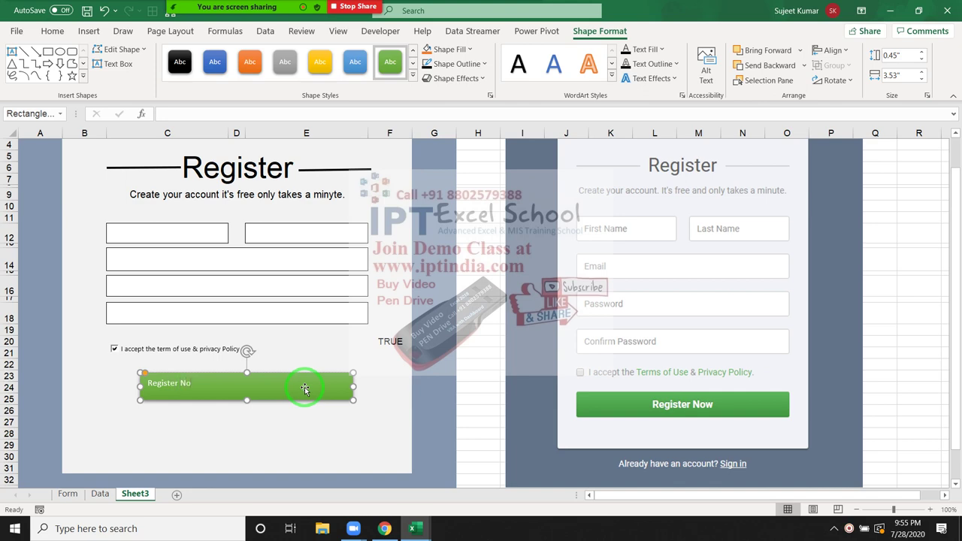
left_click_drag(305, 389, 288, 384)
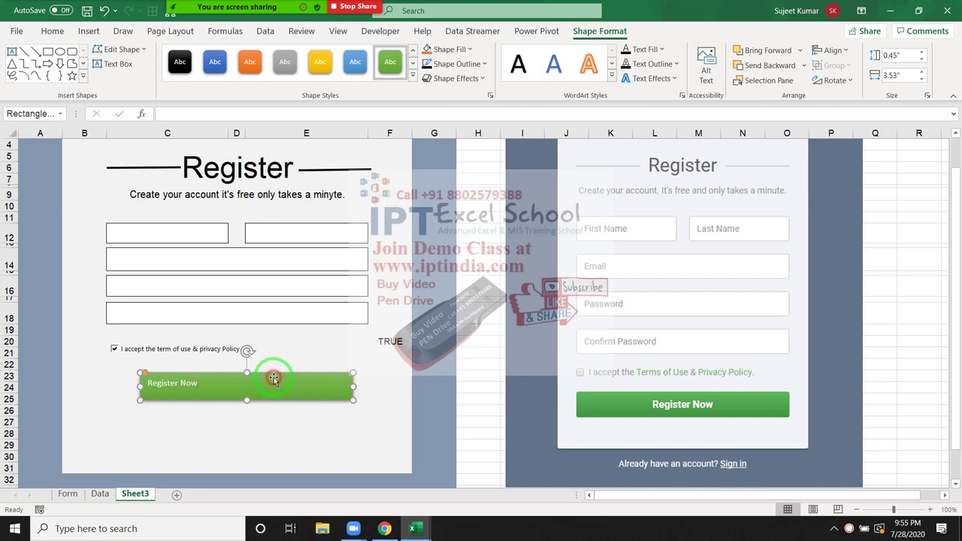
Enlarge the Register Now text to 18 pt and centre it horizontally and vertically
left_click(51, 31)
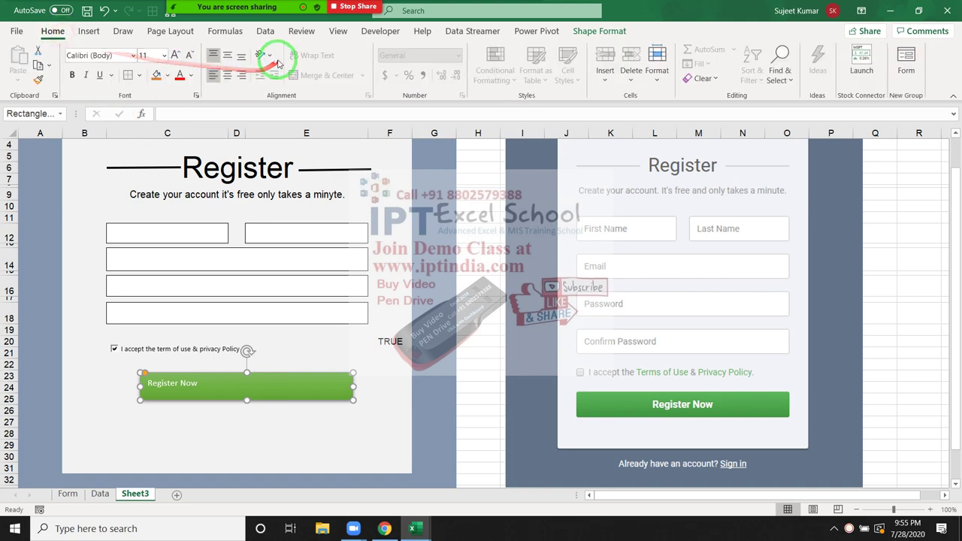
left_click(176, 55)
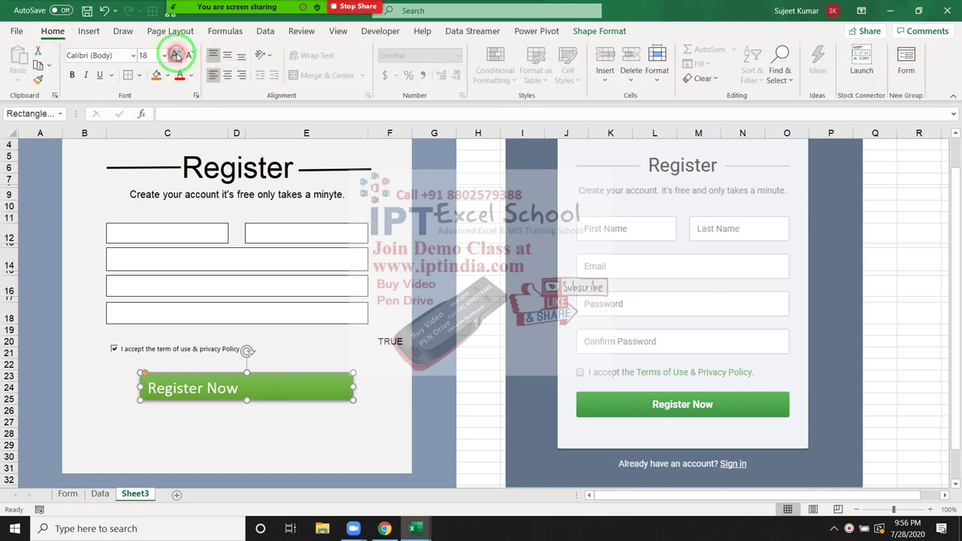
left_click(175, 55)
left_click(175, 55)
left_click(227, 75)
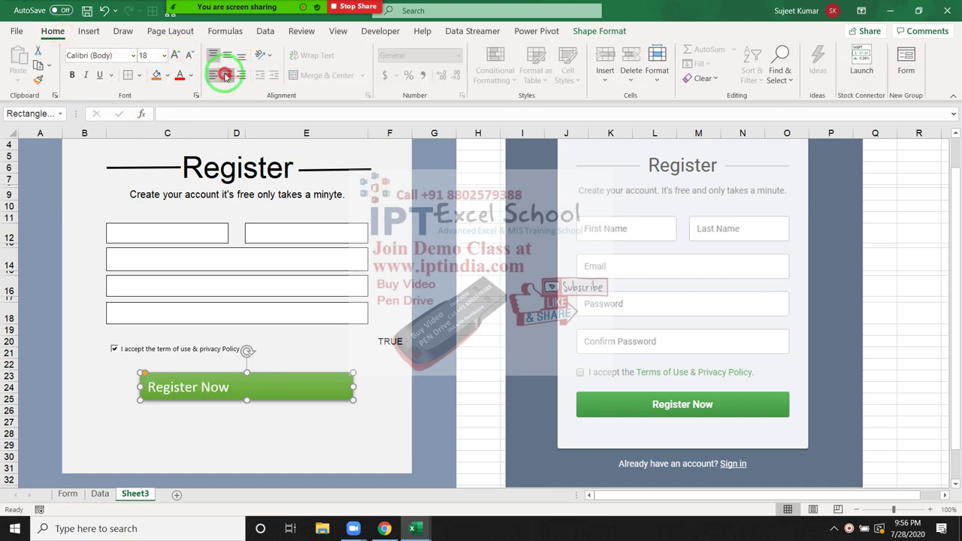
left_click(229, 58)
Delete two top rows, make row 1 taller, and narrow columns A and G
left_click(478, 341)
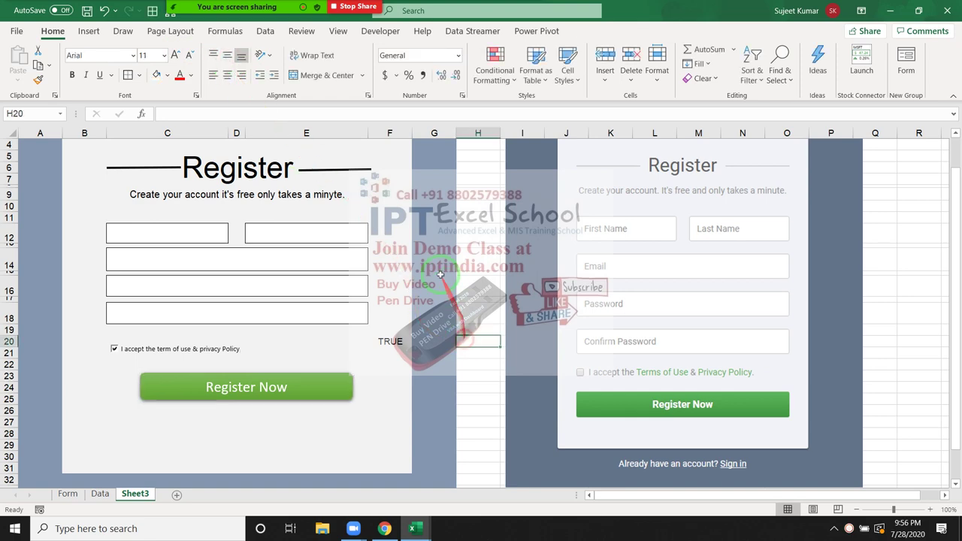
scroll(499, 237, "up", 1)
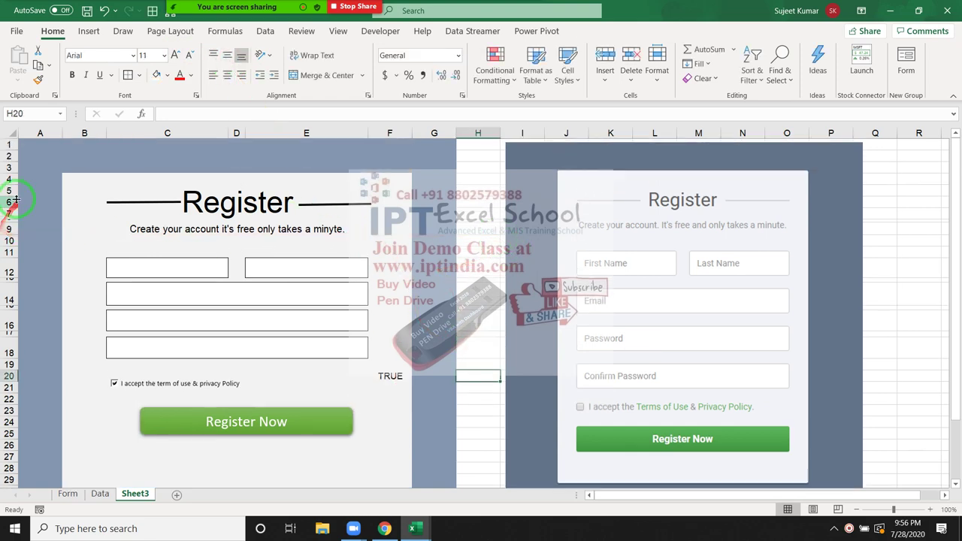
left_click(7, 146)
key("ctrl+minus")
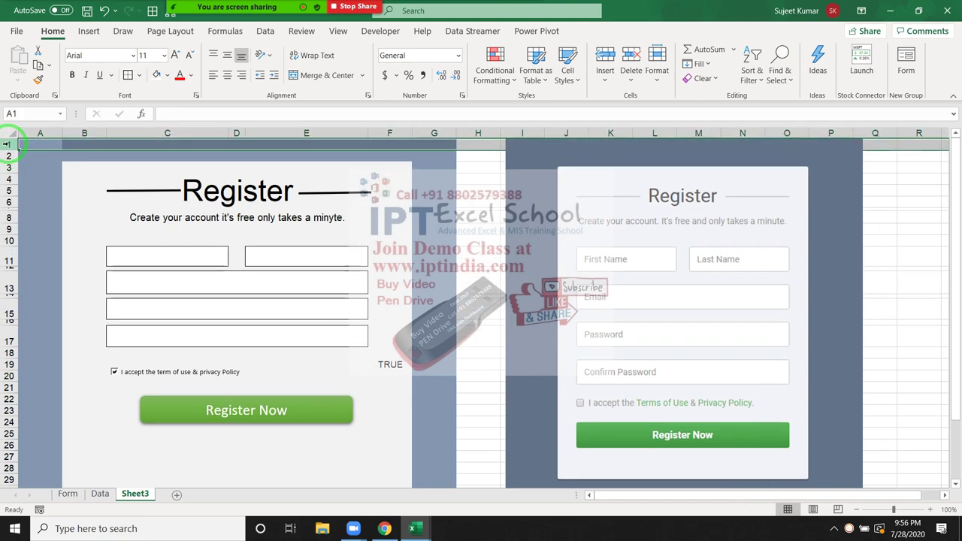
key("ctrl+minus")
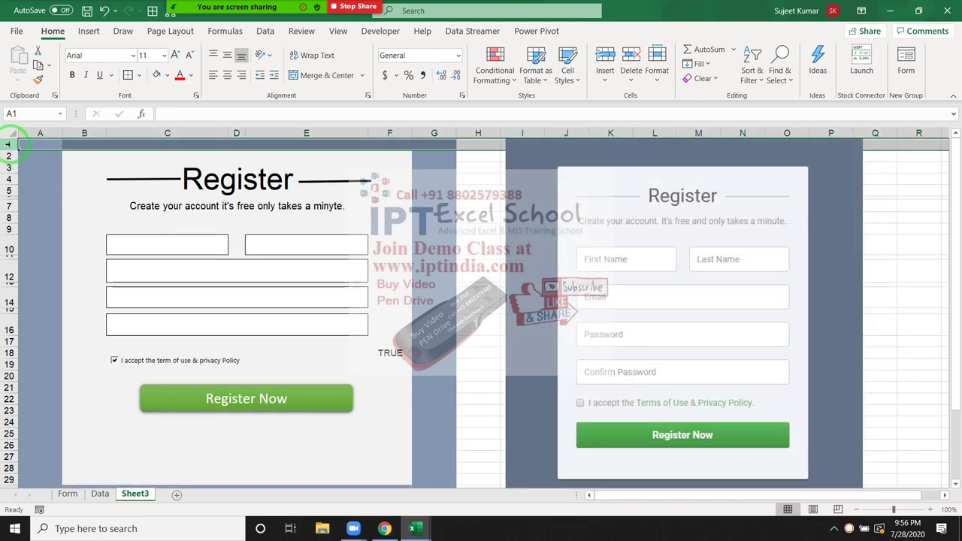
left_click_drag(6, 150, 7, 161)
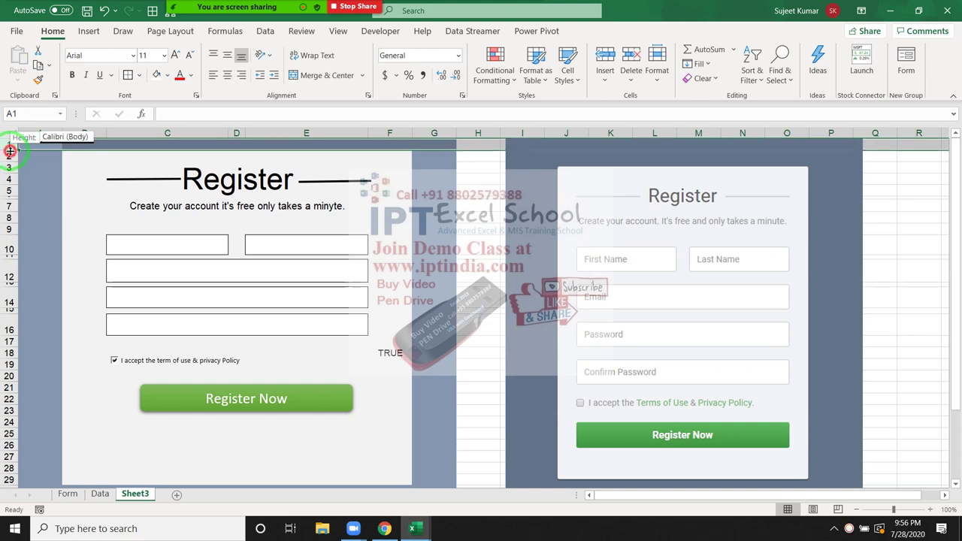
left_click(42, 177)
left_click_drag(58, 133, 31, 135)
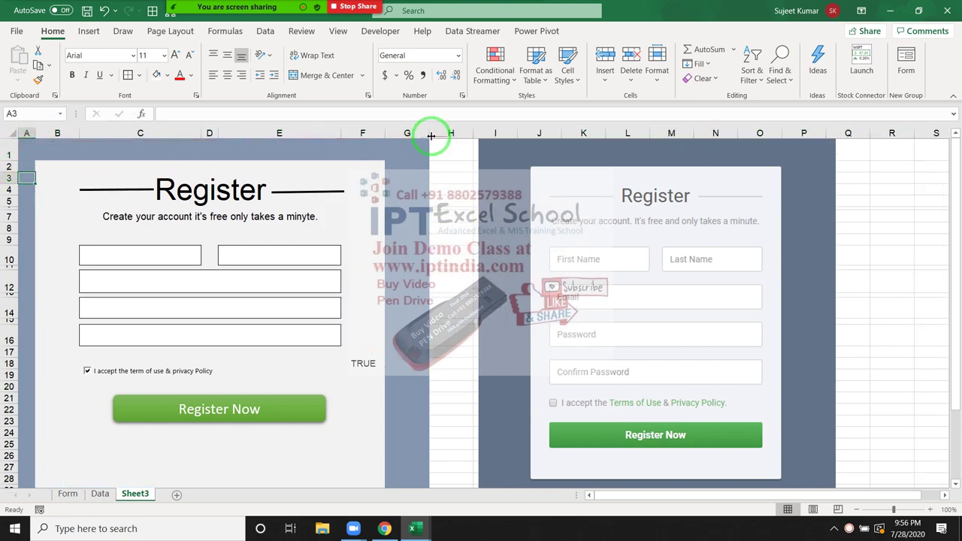
left_click_drag(429, 135, 406, 140)
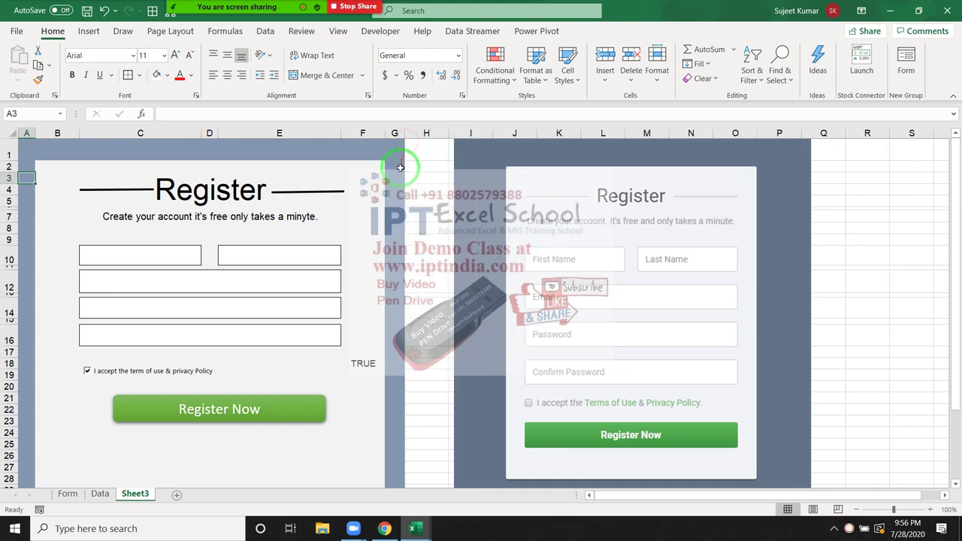
Delete the spare rows 32–33 and rows 25–27 from the form
scroll(323, 316, "down", 4)
left_click(7, 369)
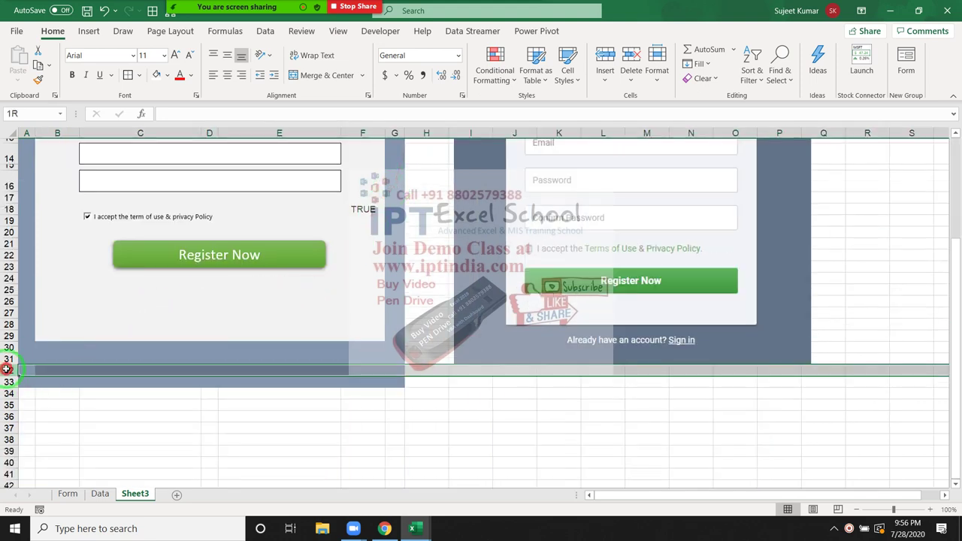
left_click_drag(6, 370, 6, 382)
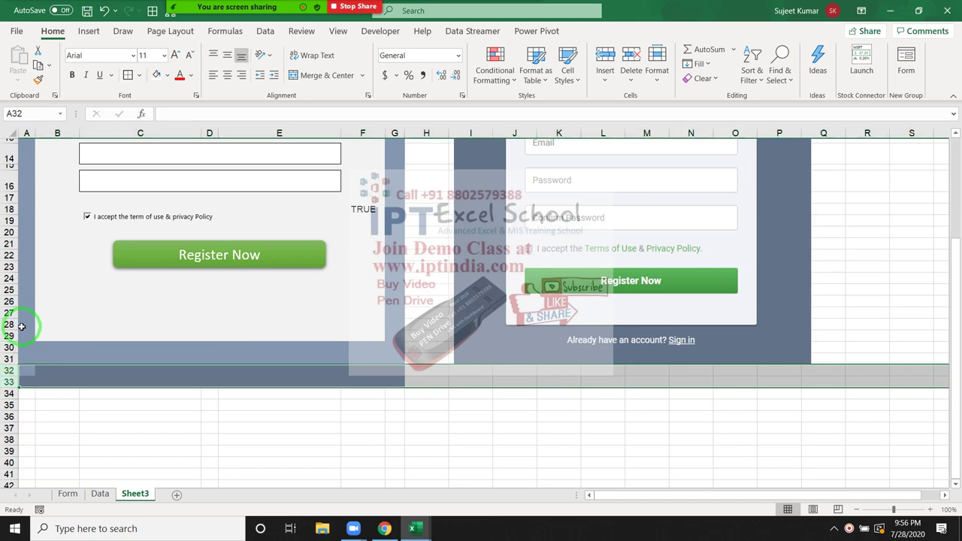
key("ctrl+minus")
left_click(188, 393)
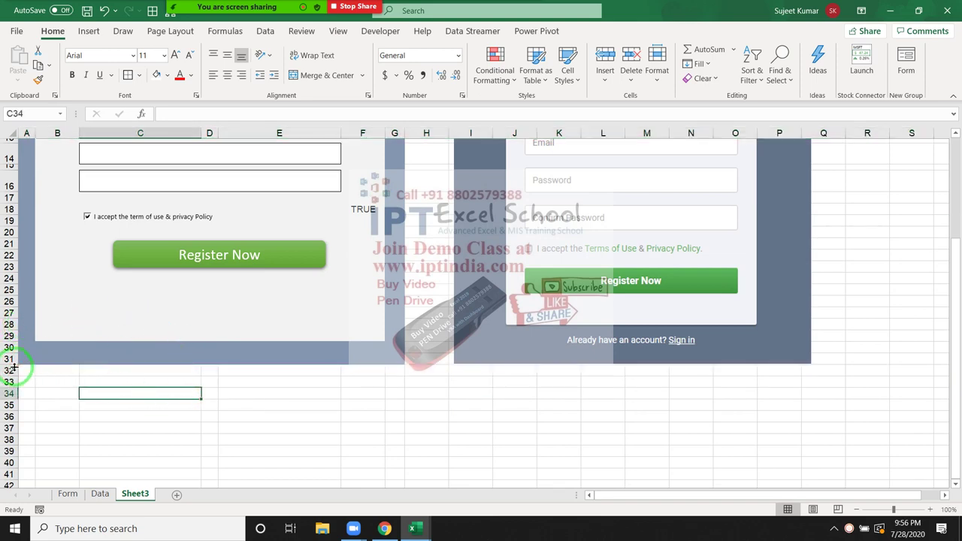
scroll(124, 333, "up", 2)
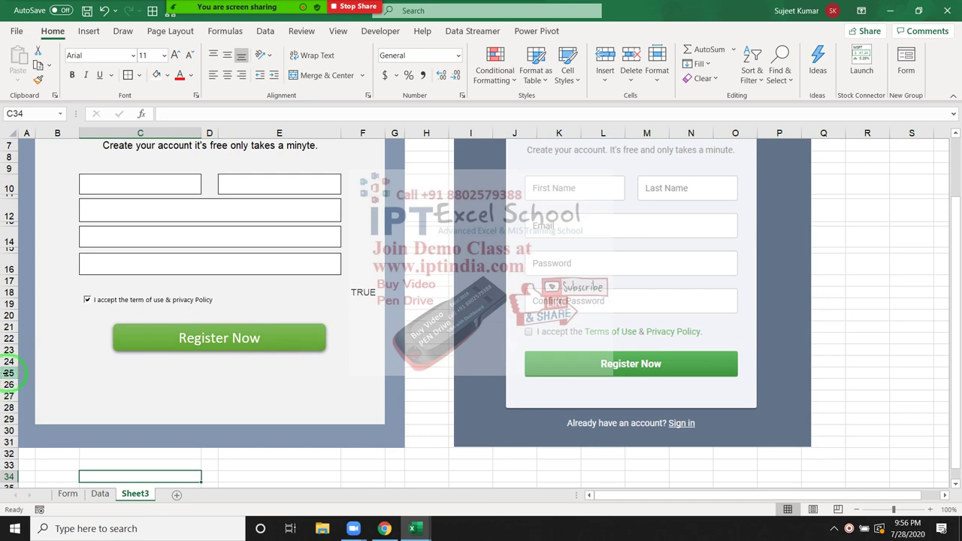
left_click_drag(6, 372, 8, 396)
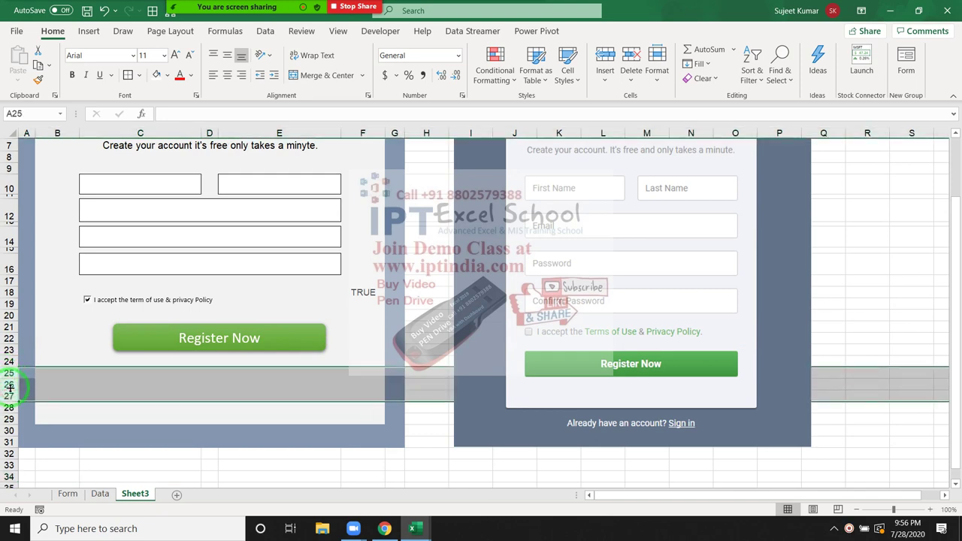
left_click(243, 441)
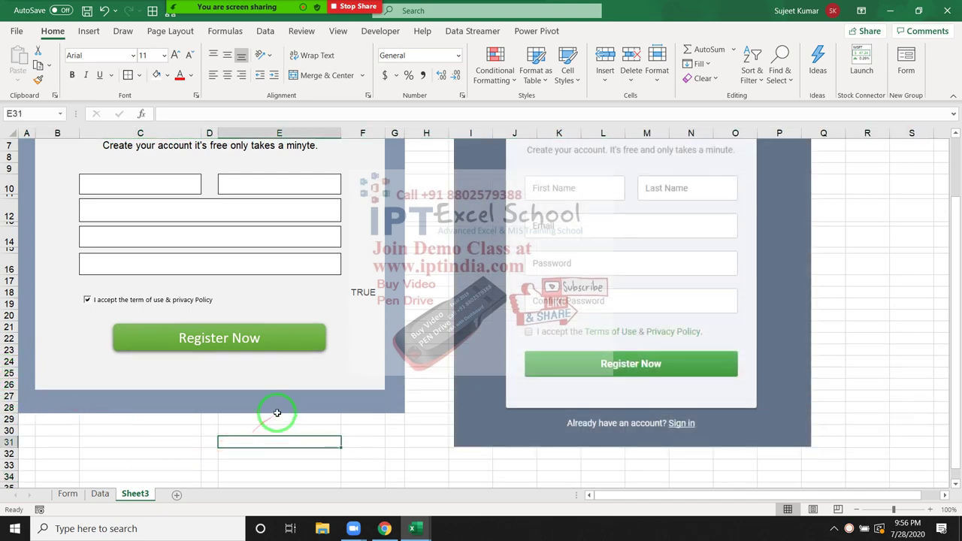
scroll(277, 414, "up", 2)
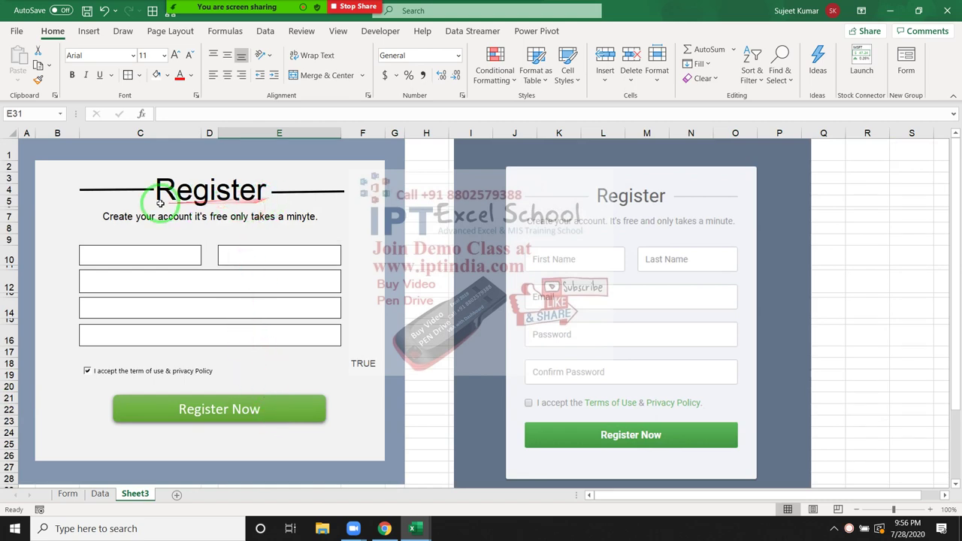
Extend both Register heading lines outward, then narrow columns B and F
left_click(308, 192)
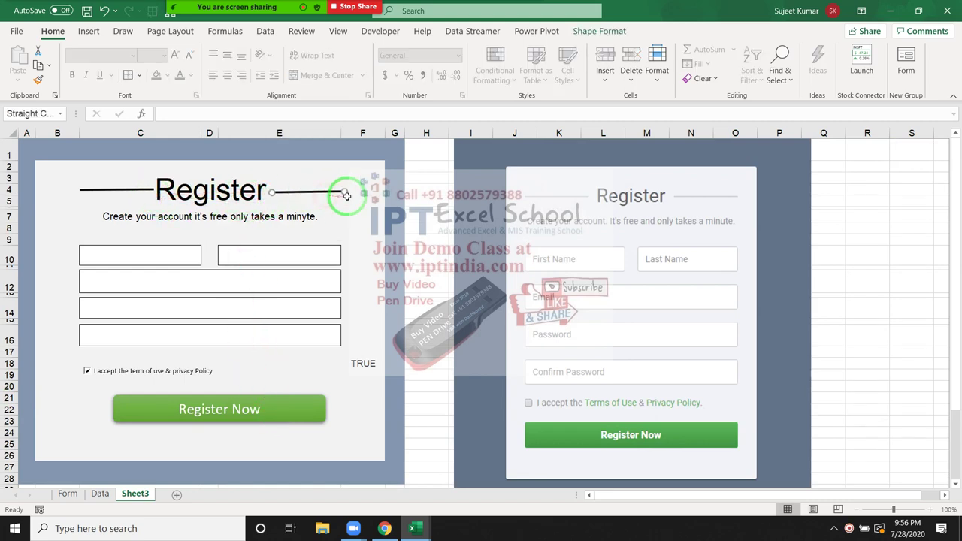
left_click_drag(345, 193, 367, 192)
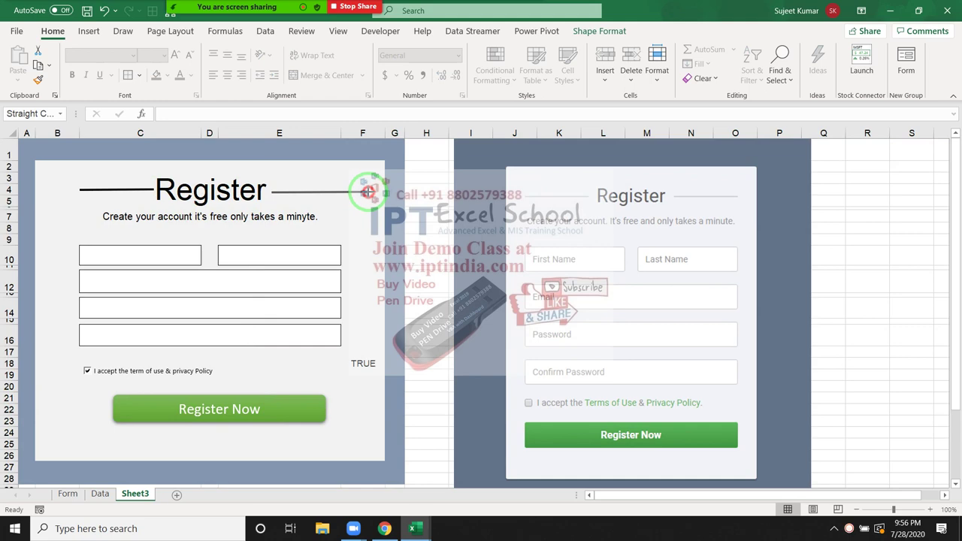
left_click(124, 190)
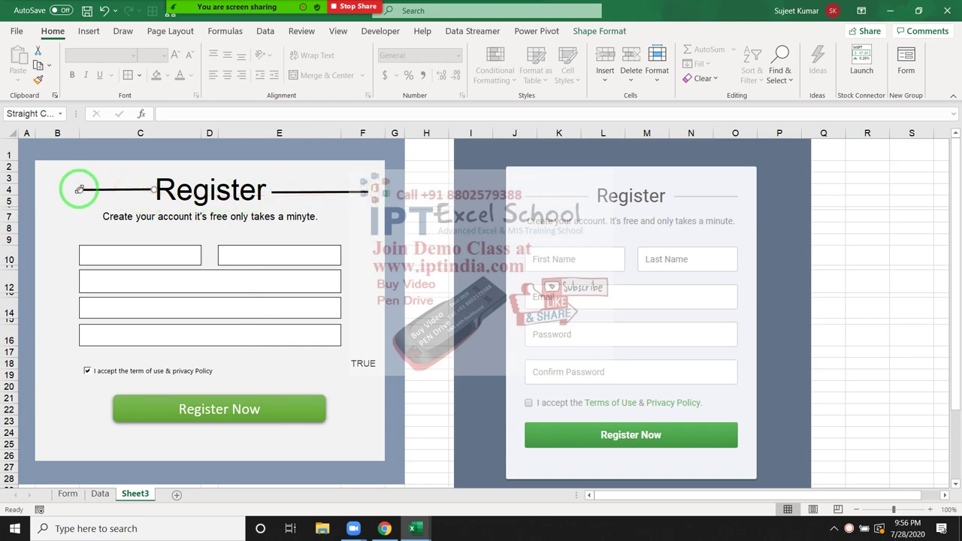
left_click_drag(79, 189, 76, 190)
left_click(54, 215)
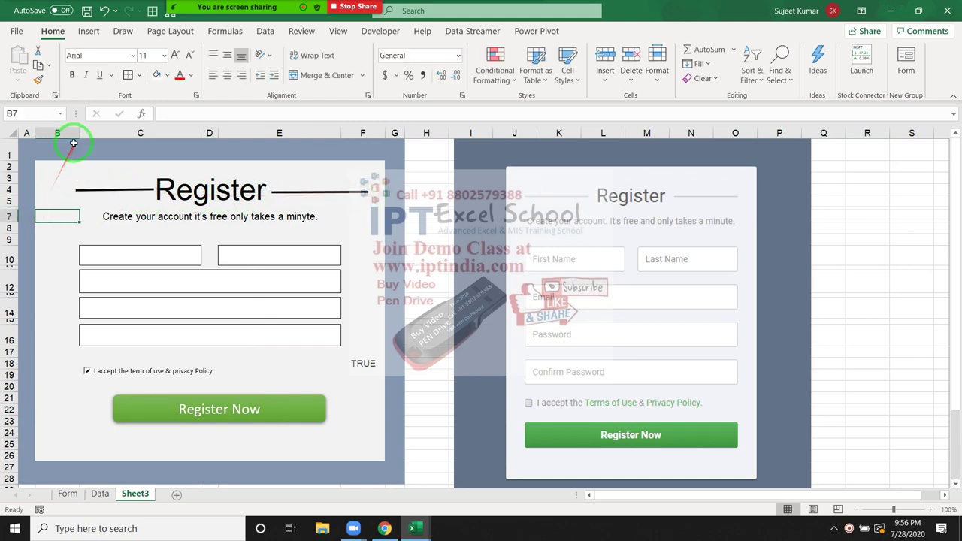
mouse_move(80, 134)
left_mouse_down()
mouse_move(49, 133)
mouse_move(359, 145)
mouse_move(350, 133)
left_mouse_up()
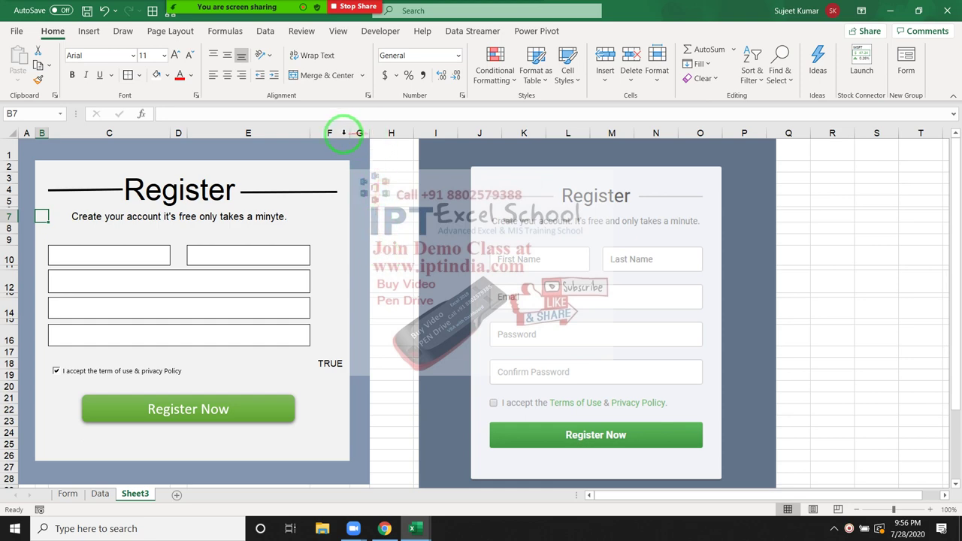
left_click_drag(348, 133, 341, 133)
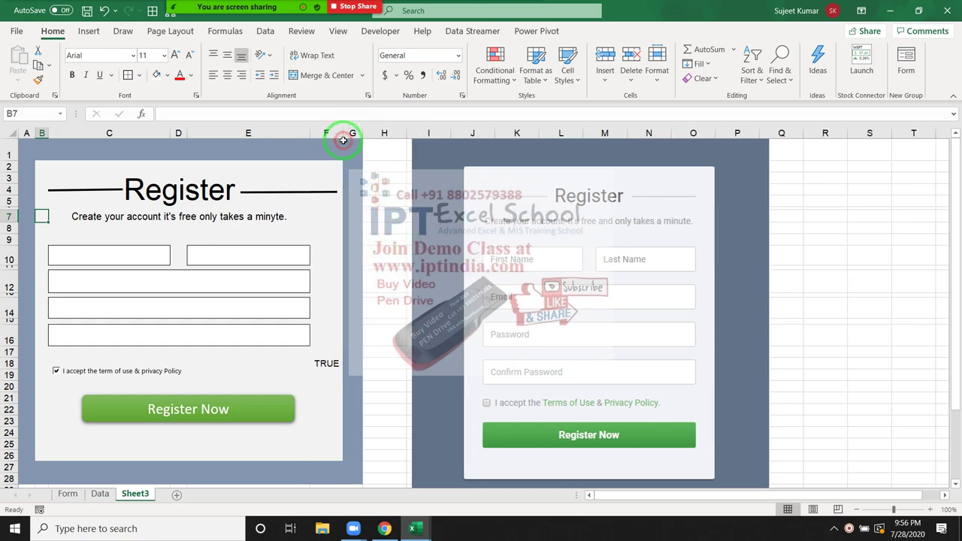
left_click(419, 240)
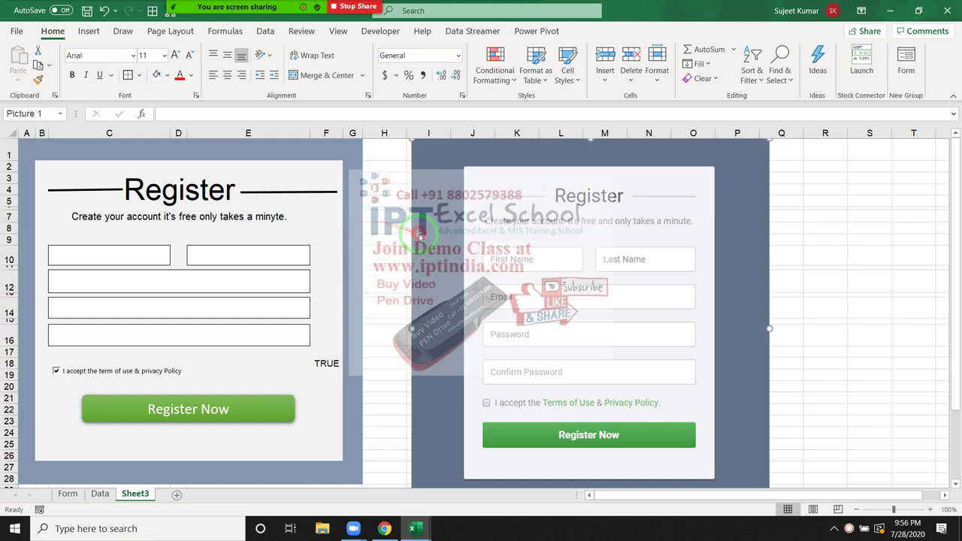
scroll(418, 239, "down", 1)
scroll(419, 238, "up", 1)
left_click(461, 165)
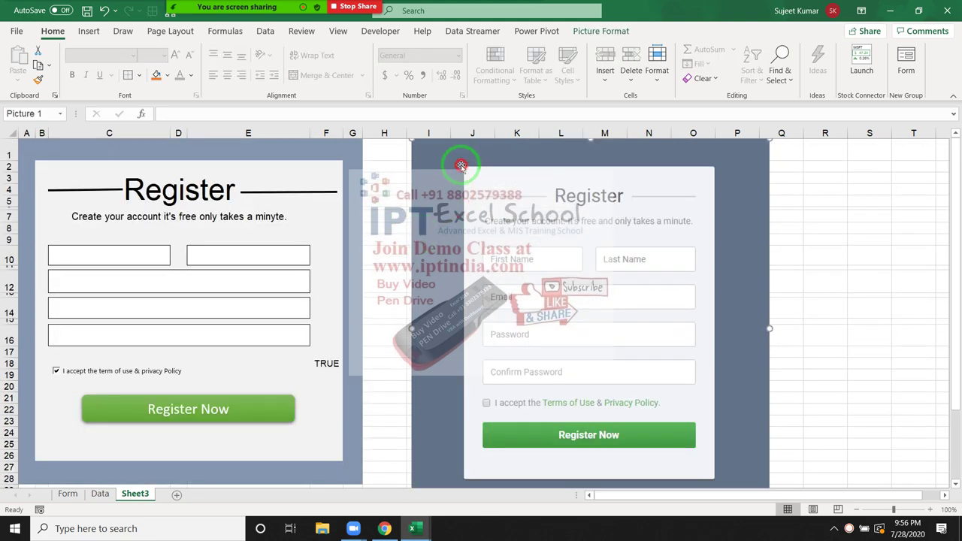
key("Delete")
scroll(462, 225, "down", 3)
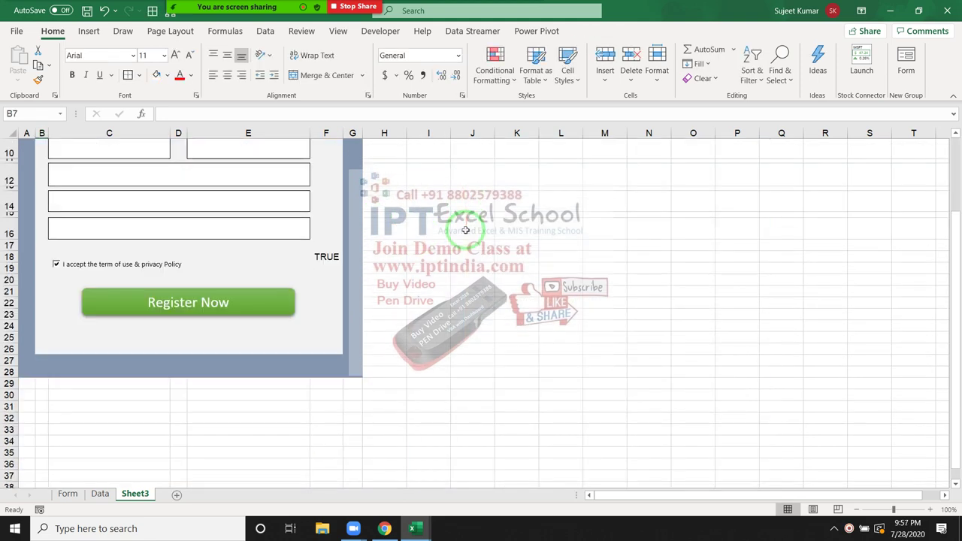
scroll(465, 231, "up", 3)
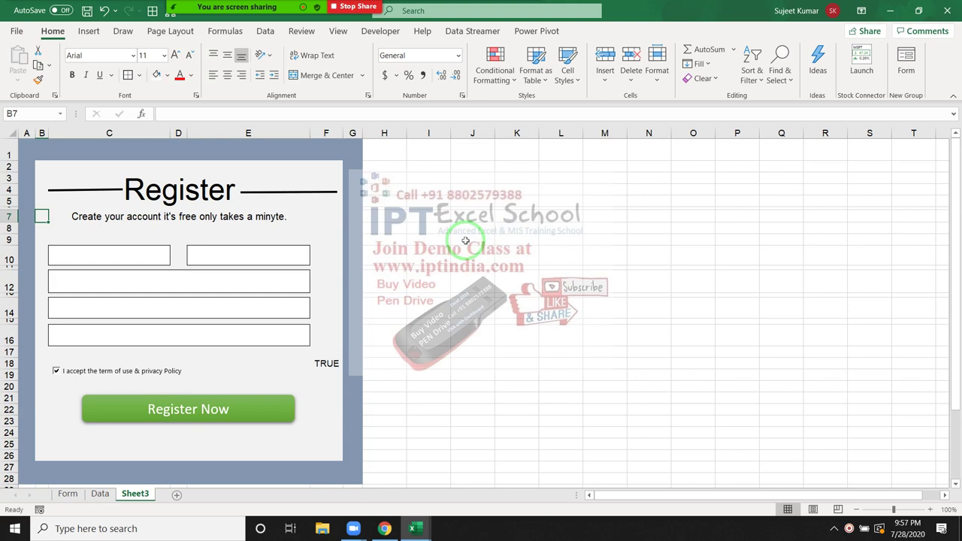
left_click(136, 256)
left_click(243, 256)
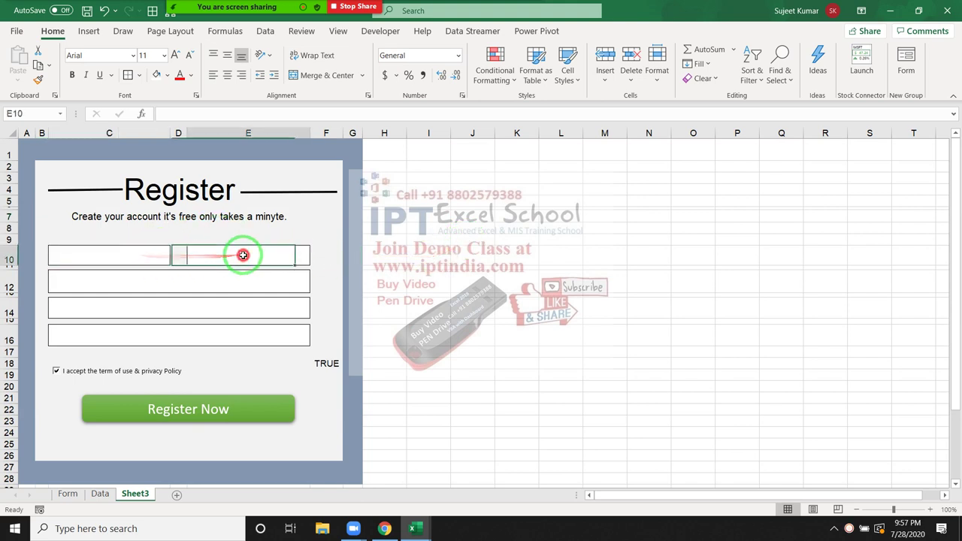
left_click(231, 280)
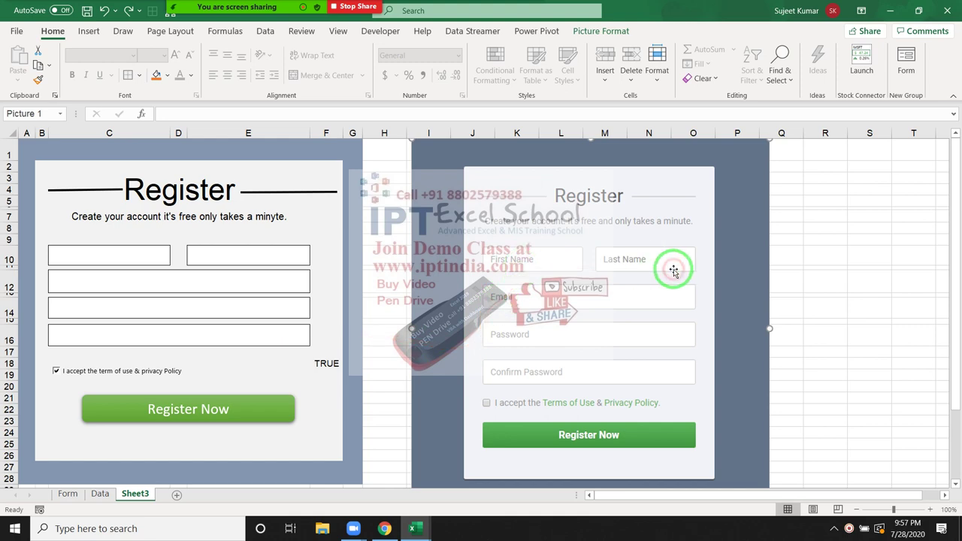
Enter 'F' in the first name cell, then cancel the stray 'sadh' and 'sd' entries
left_click(60, 261)
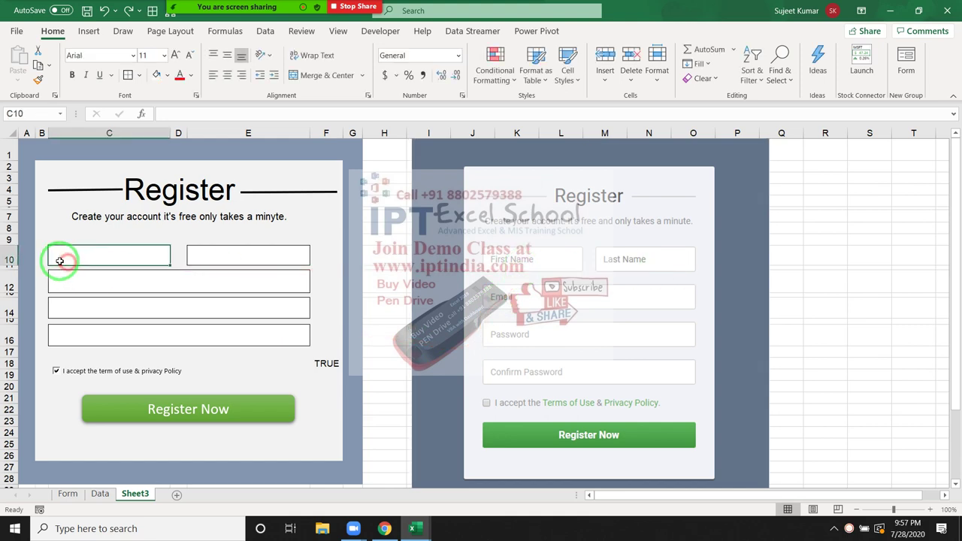
type("Fist Name")
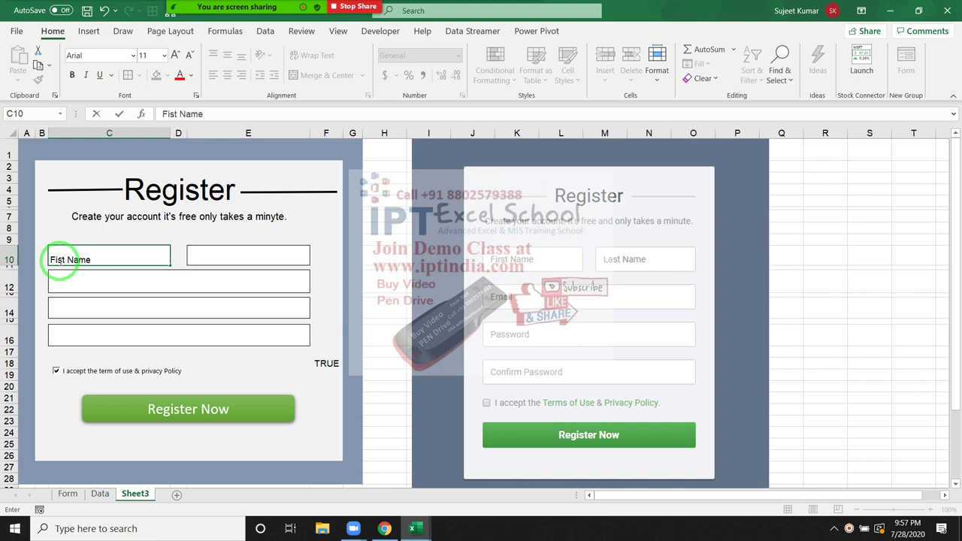
key("Return")
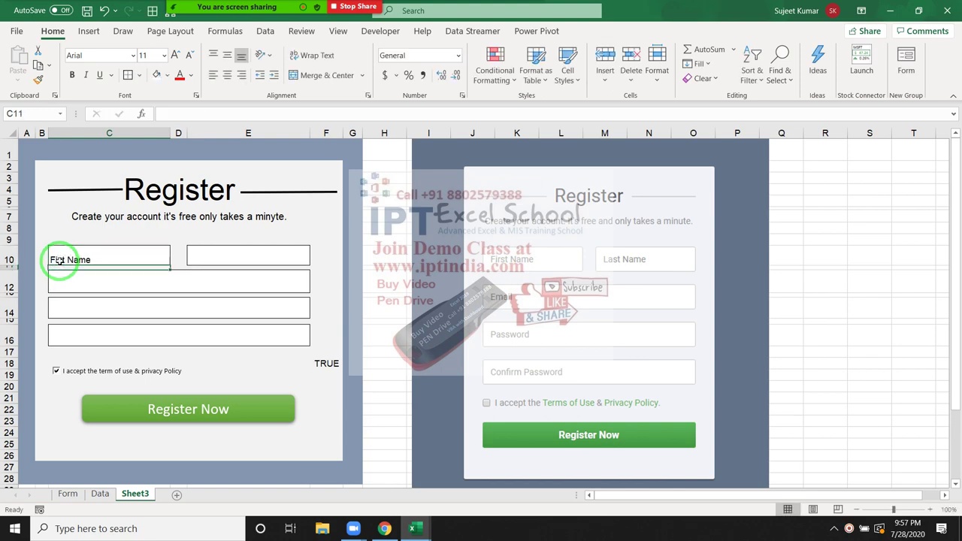
left_click(83, 371)
left_click(76, 259)
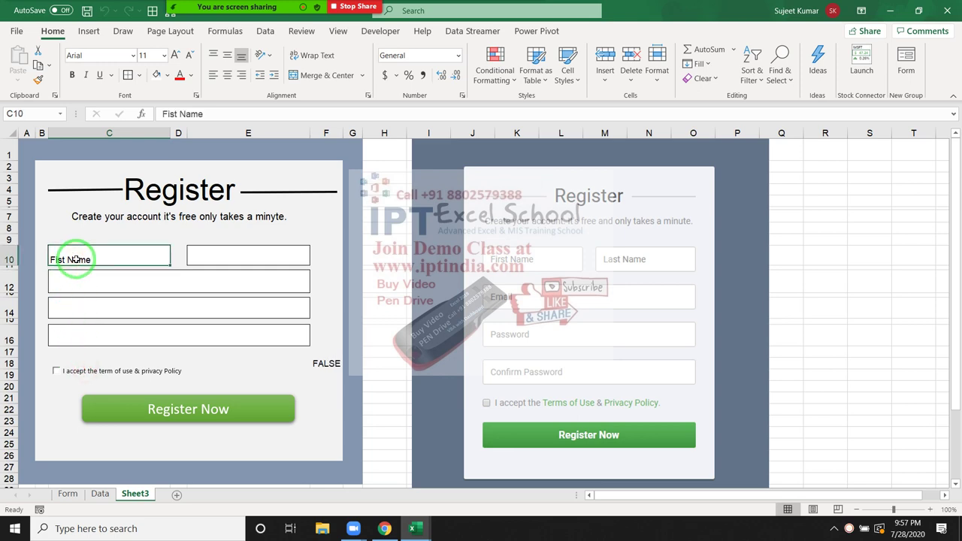
type("sadh")
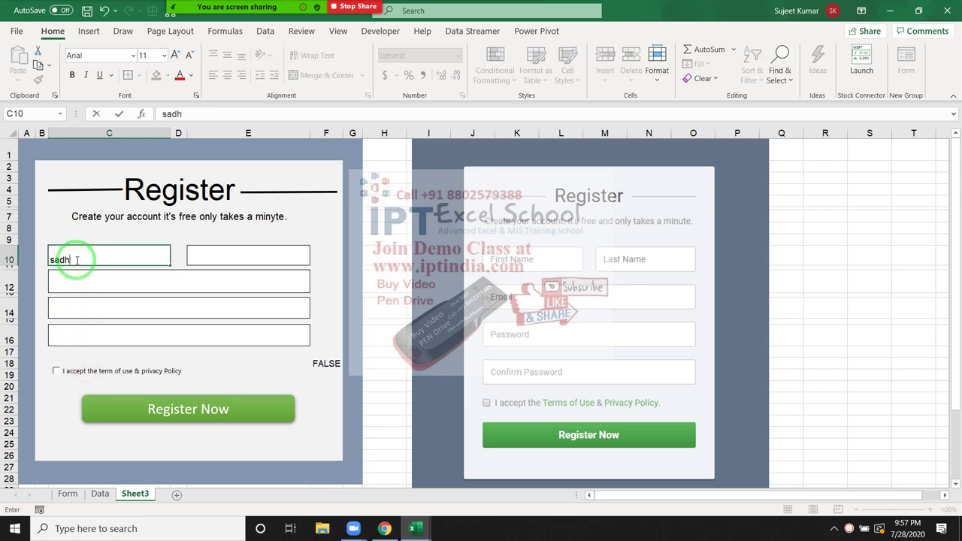
key("Escape")
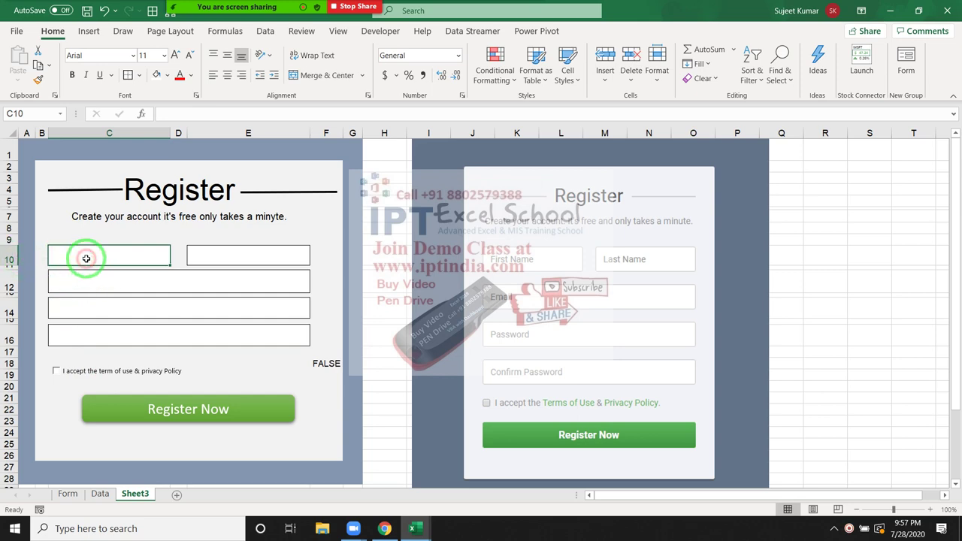
type("sd")
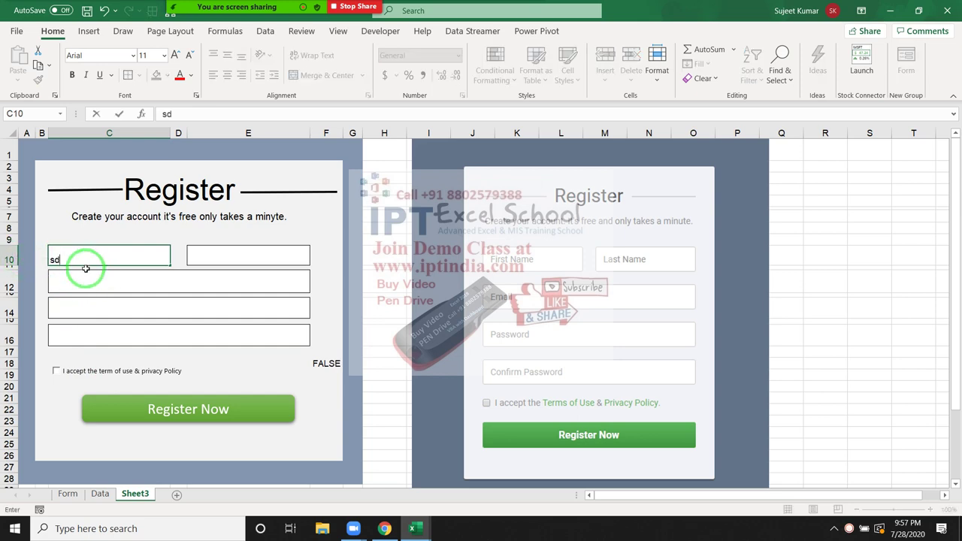
key("Escape")
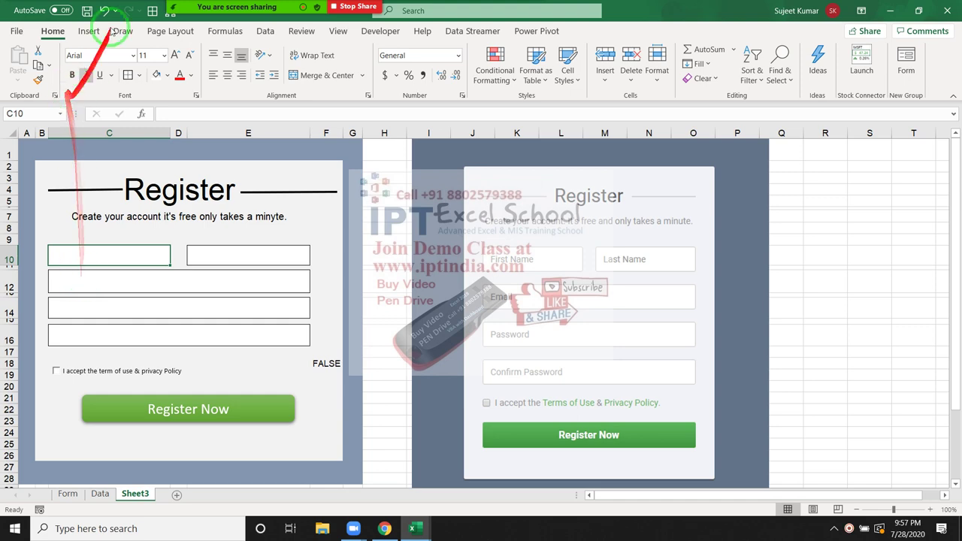
Open and close the meeting participants list, then select the third input box cell
left_click(240, 11)
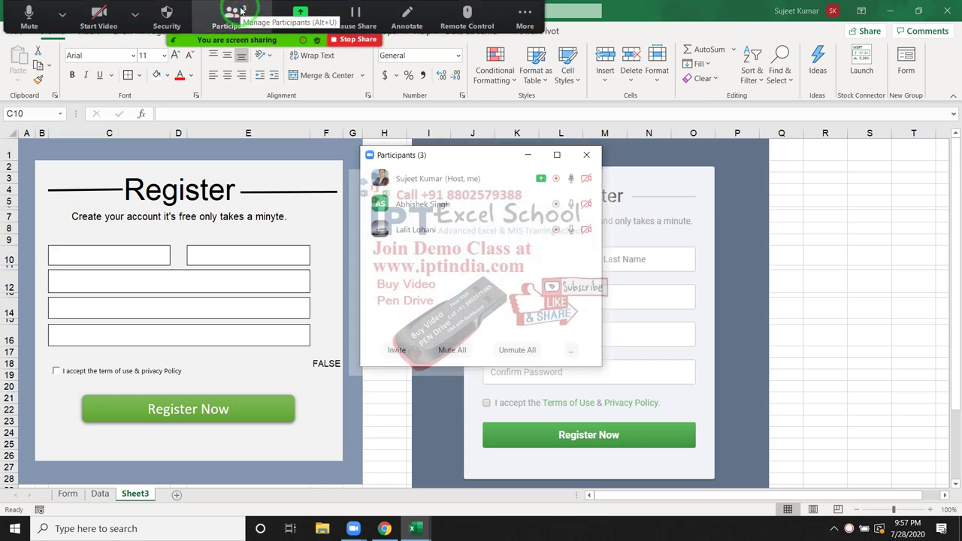
left_click(586, 155)
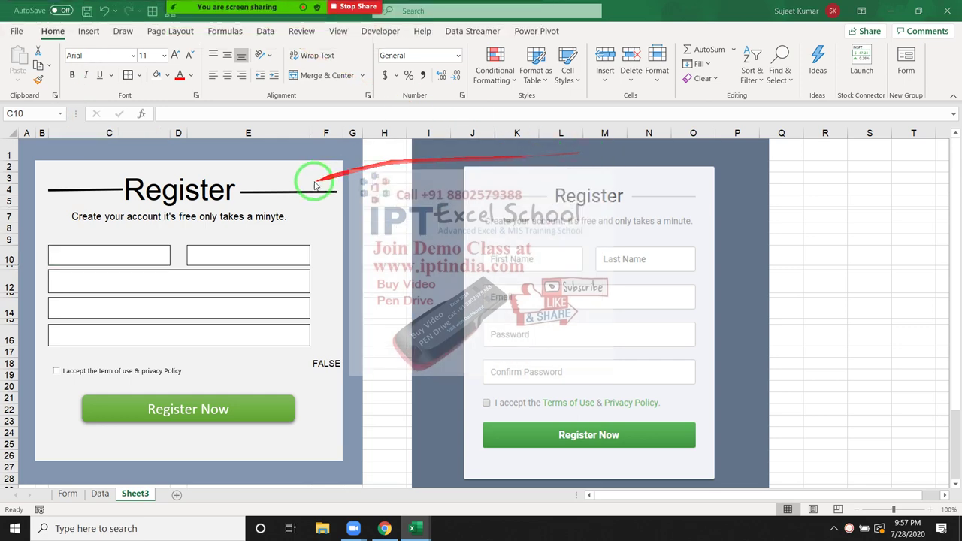
left_click(84, 260)
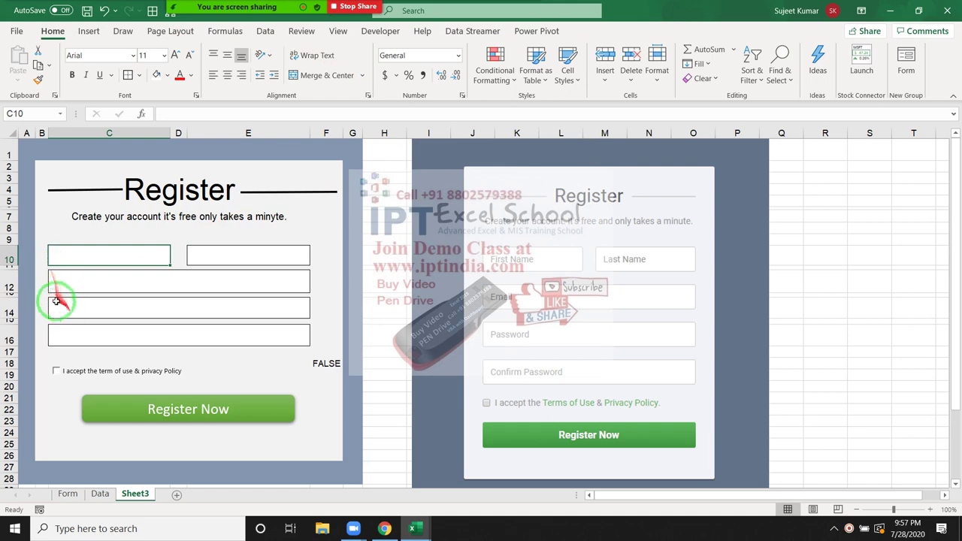
left_click(56, 302)
Enter the 'First Name' label in B10, removing its trailing apostrophe, and show the Font Color choices
left_click(44, 257)
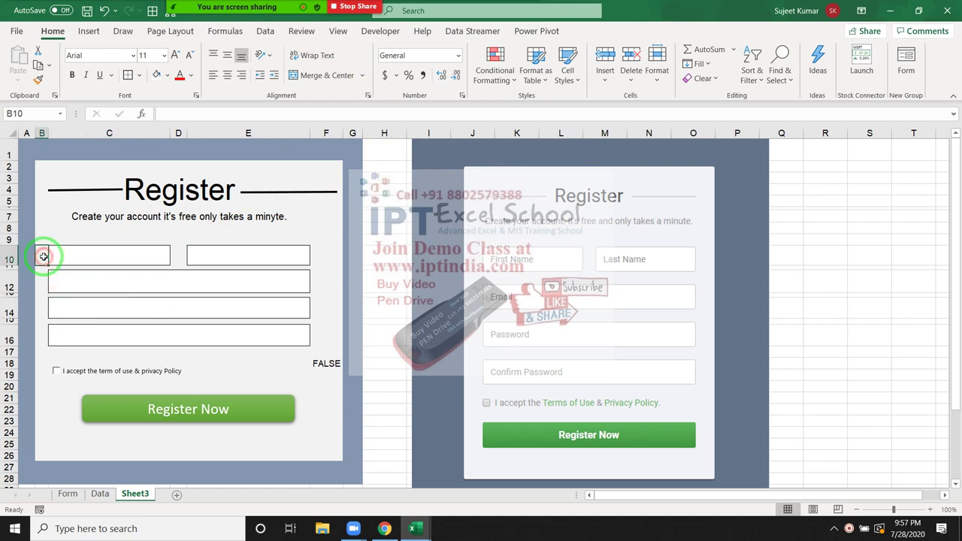
type("Fi")
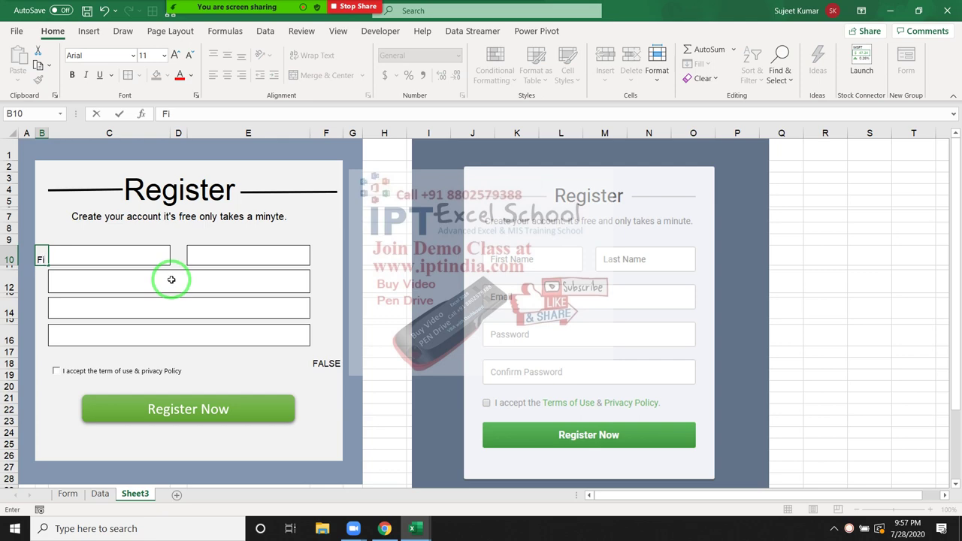
type("rst Na")
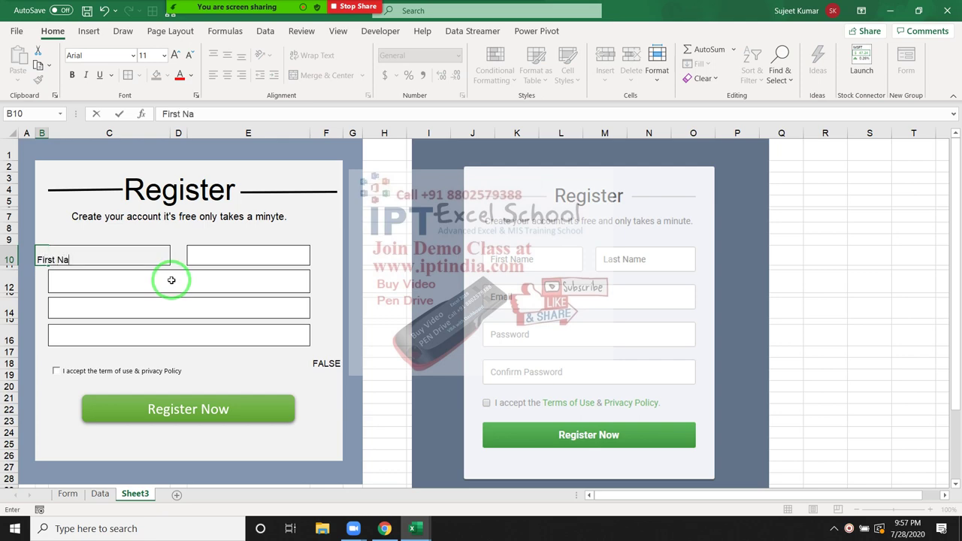
type("'")
key("ctrl+Return")
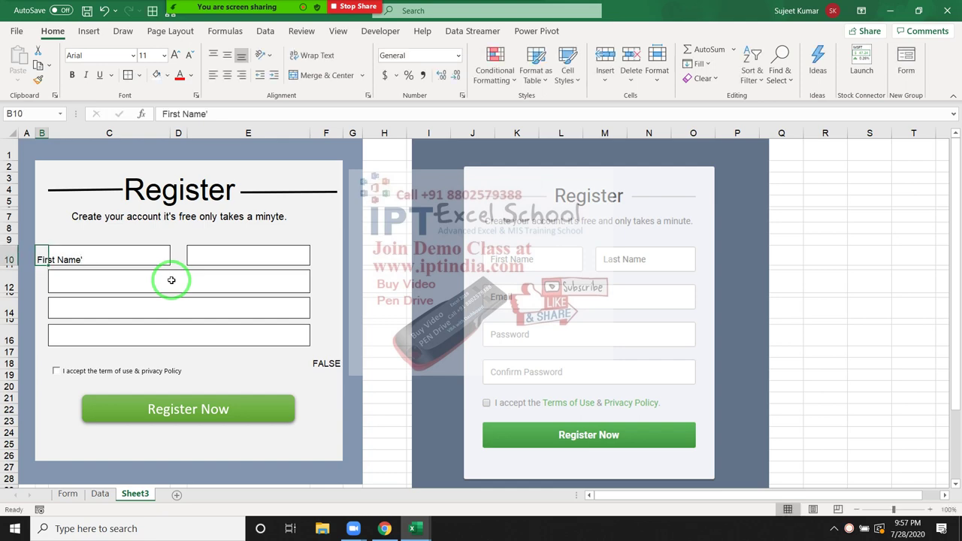
left_click(227, 118)
key("BackSpace")
key("ctrl+Return")
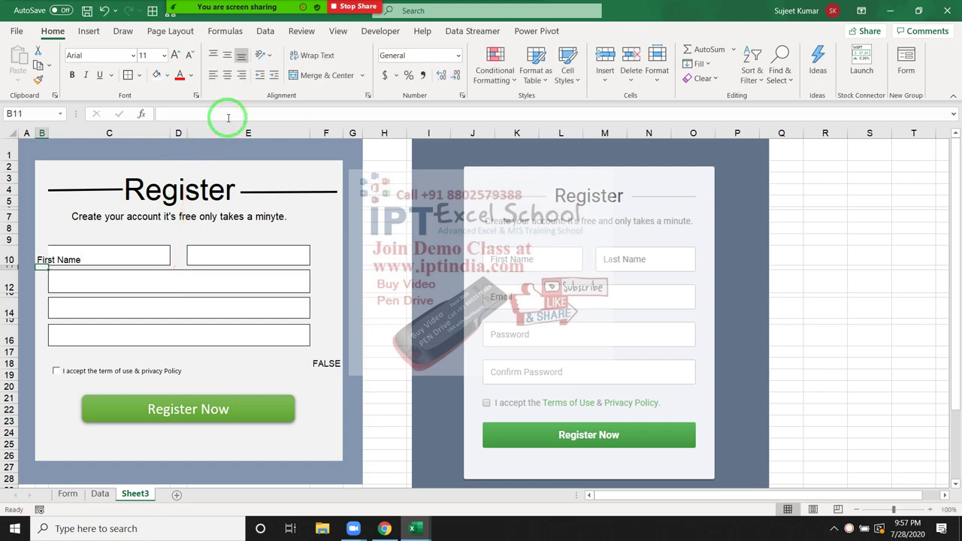
left_click(167, 76)
left_click(192, 77)
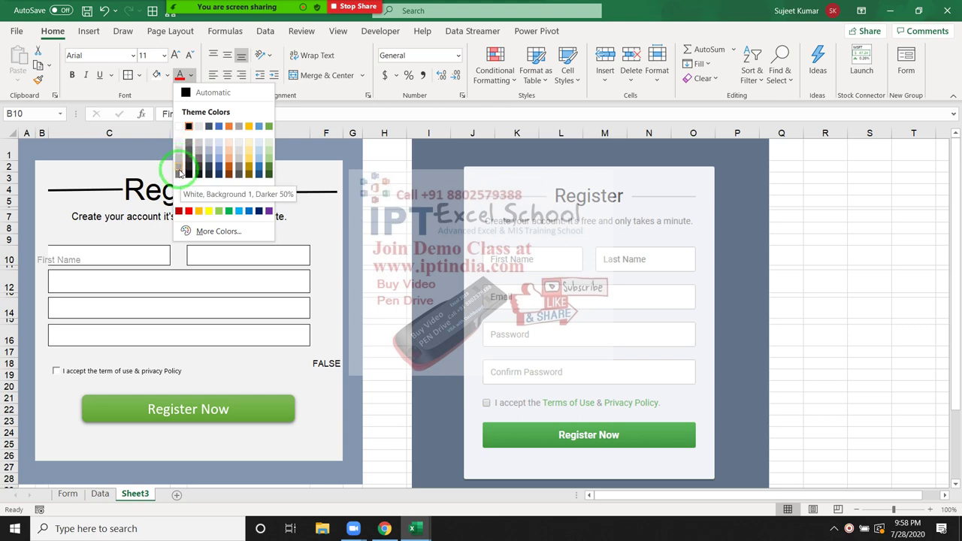
Make B10's First Name text grey (Darker 50%), middle- and left-aligned, indented twice
left_click(179, 173)
left_click(91, 287)
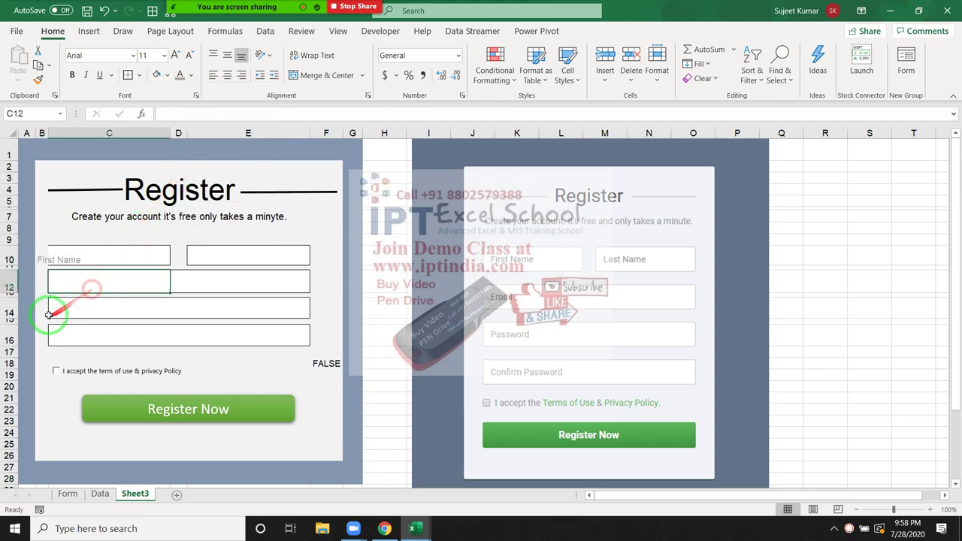
left_click(43, 259)
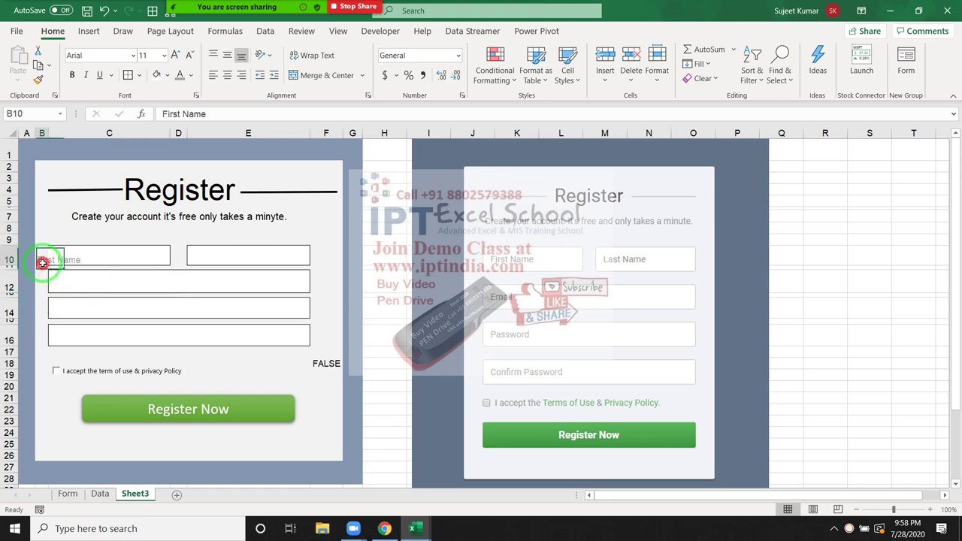
left_click(227, 55)
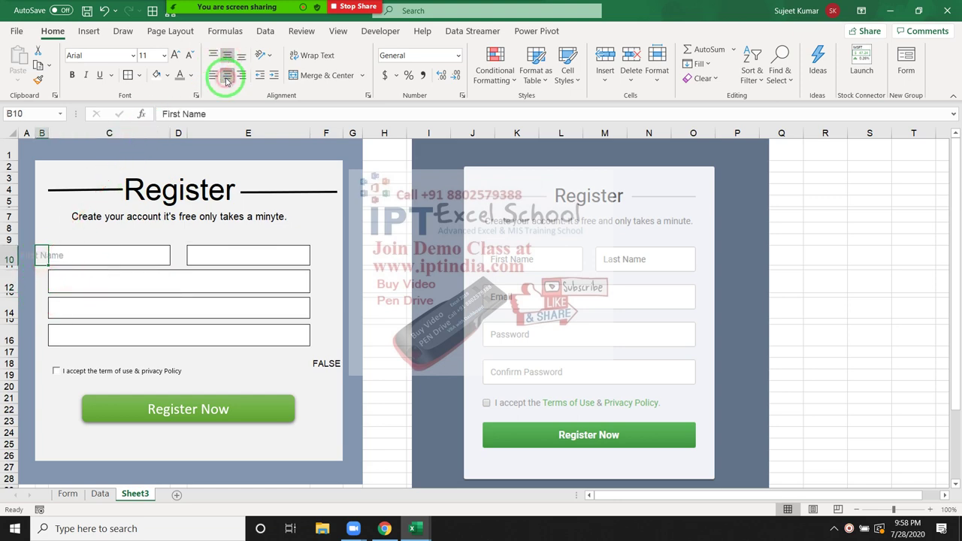
left_click(227, 81)
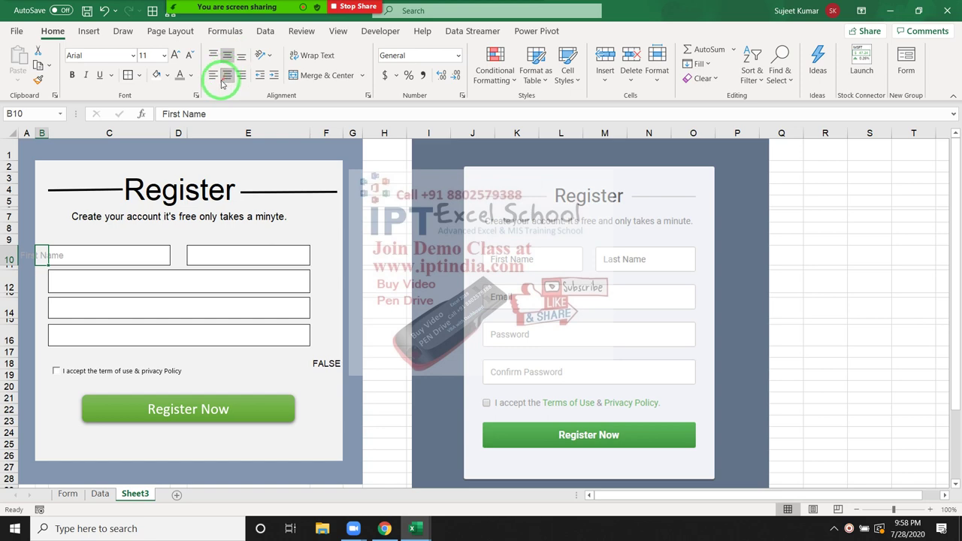
left_click(215, 75)
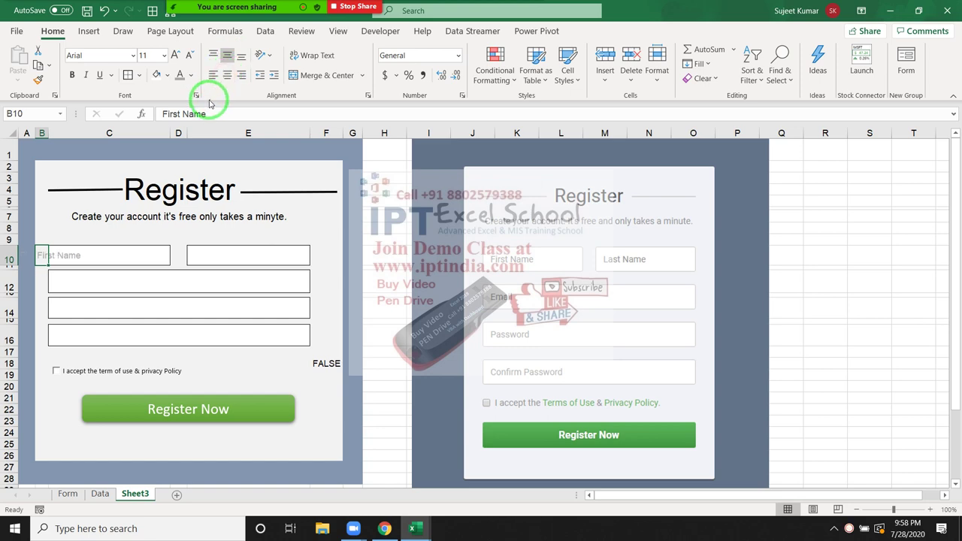
left_click(275, 78)
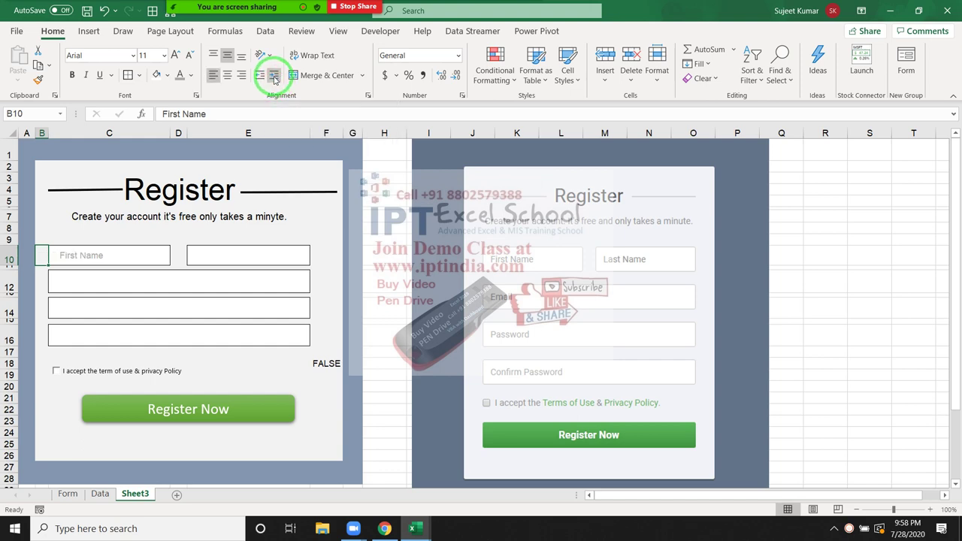
left_click(275, 79)
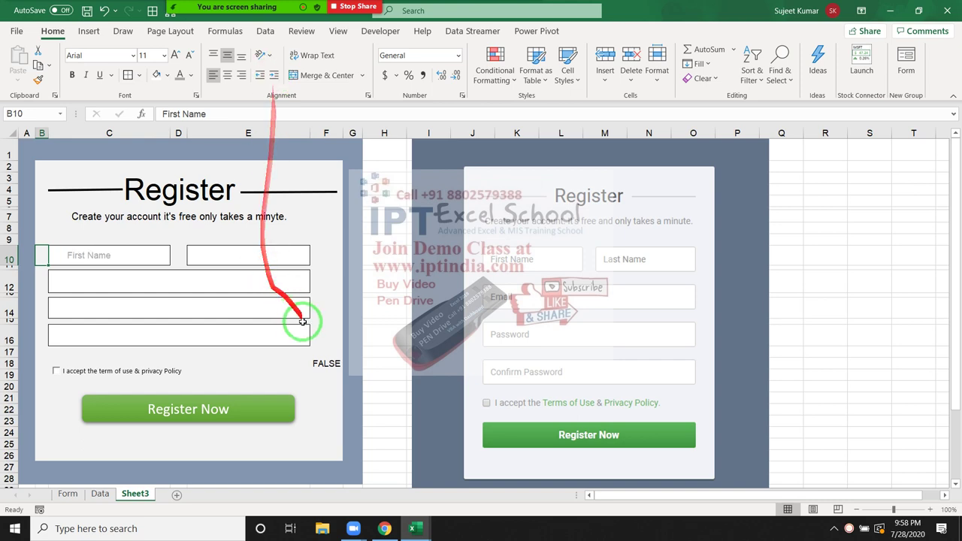
left_click(78, 258)
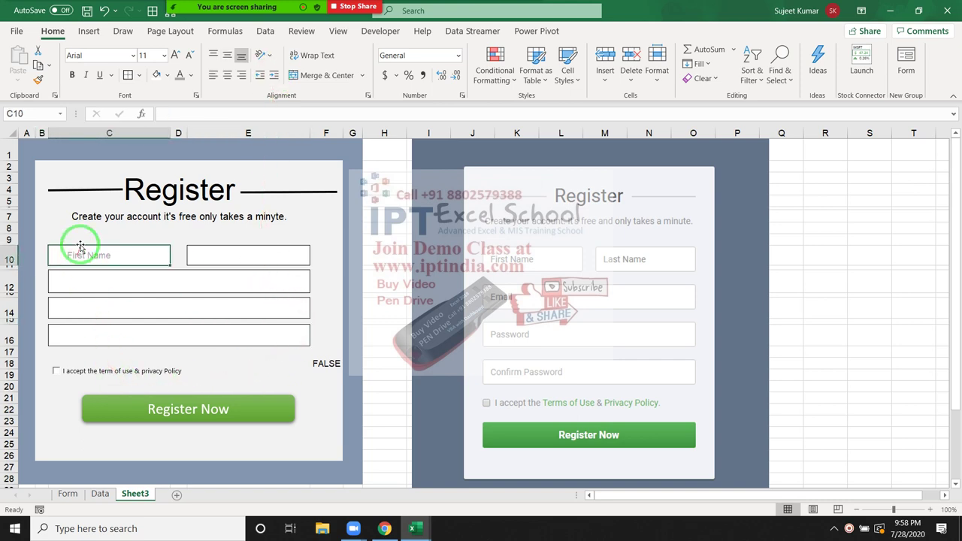
Tick the terms-of-use checkbox so its linked cell reads TRUE
left_click(100, 368)
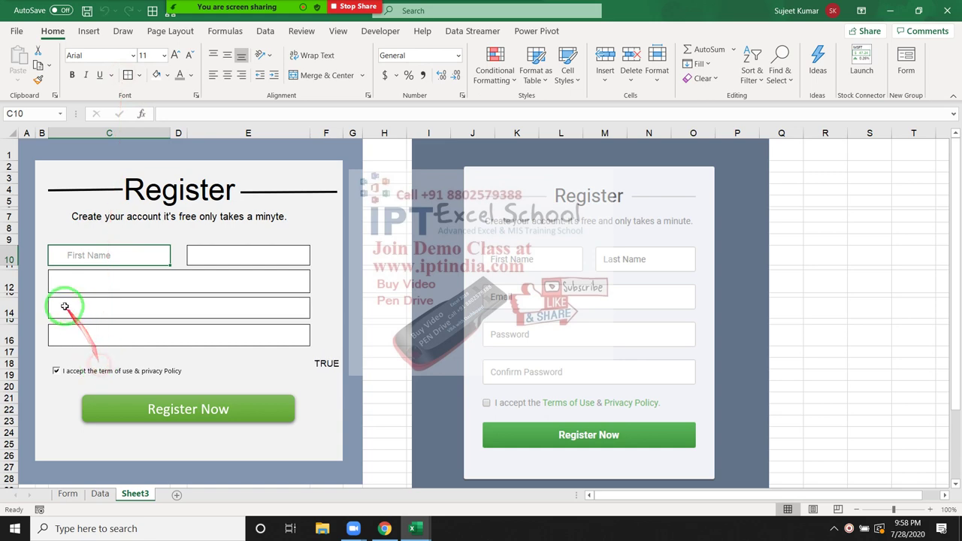
left_click(60, 282)
left_click(39, 259)
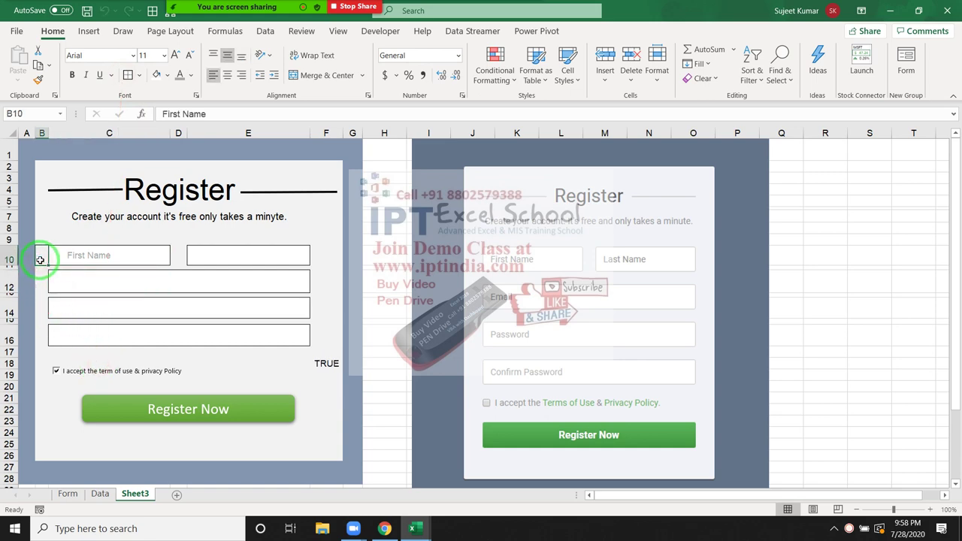
In B10's Format Cells Border tab, toggle the right border off and confirm
right_click(39, 259)
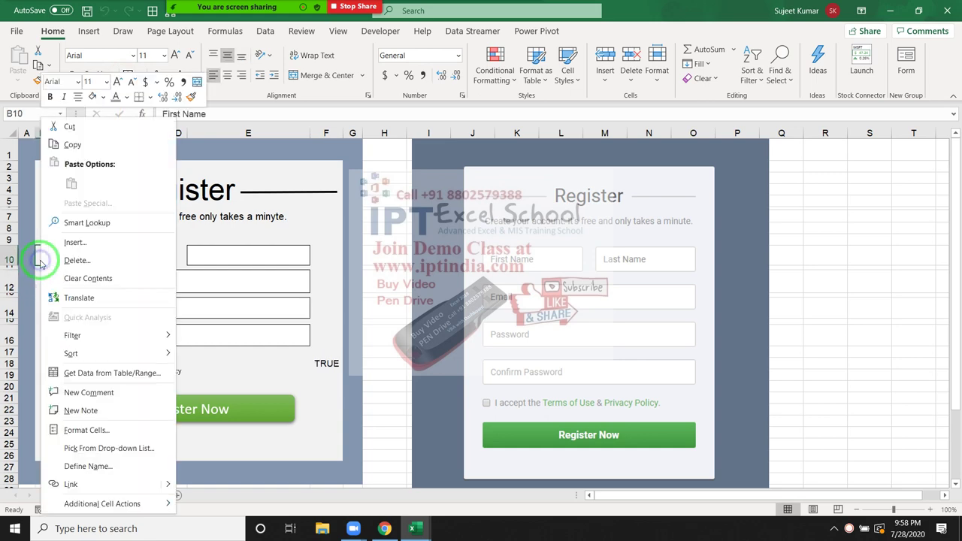
left_click(86, 429)
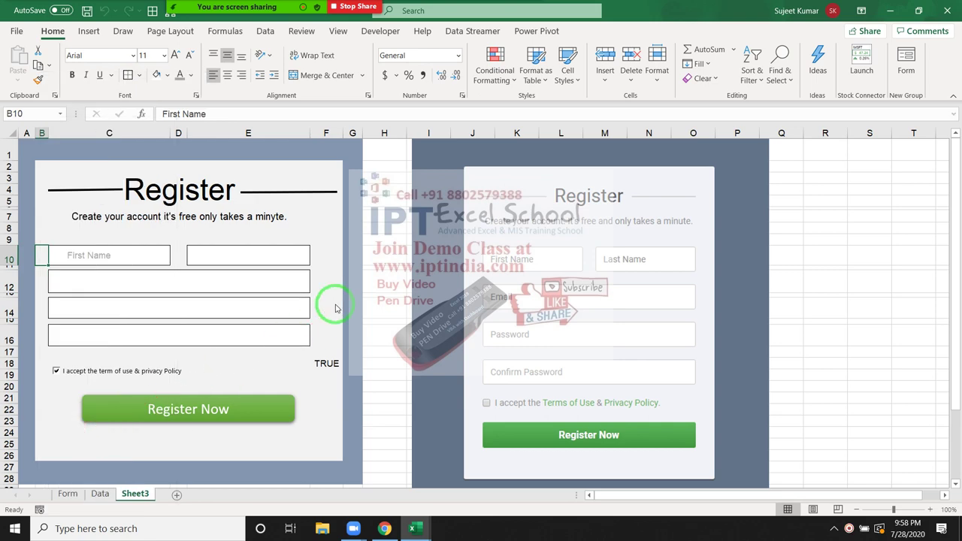
left_click_drag(202, 204, 442, 175)
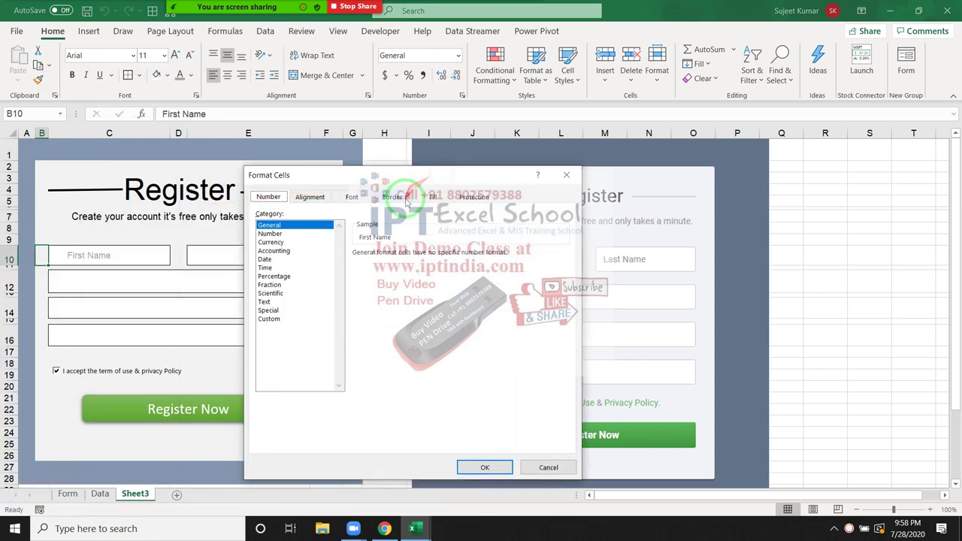
left_click(391, 197)
left_click(482, 329)
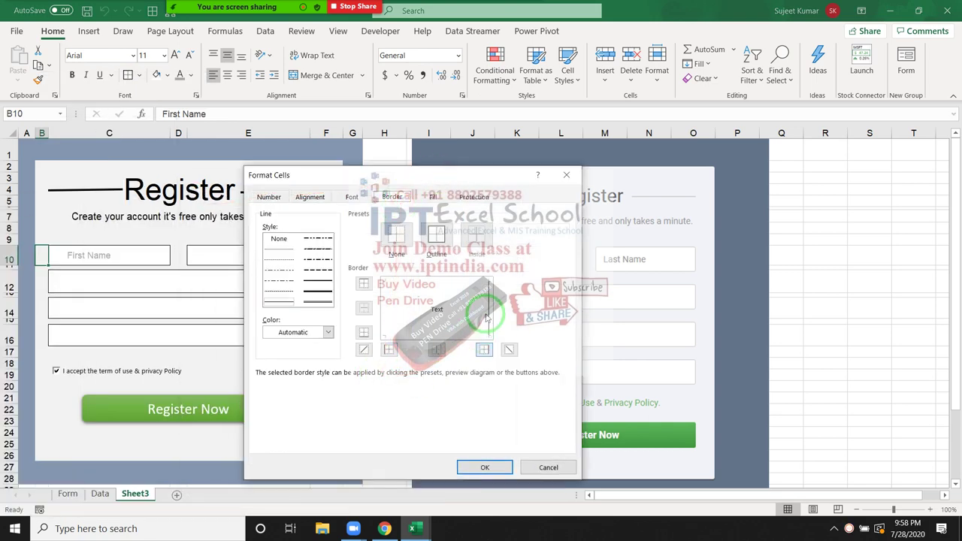
left_click(487, 316)
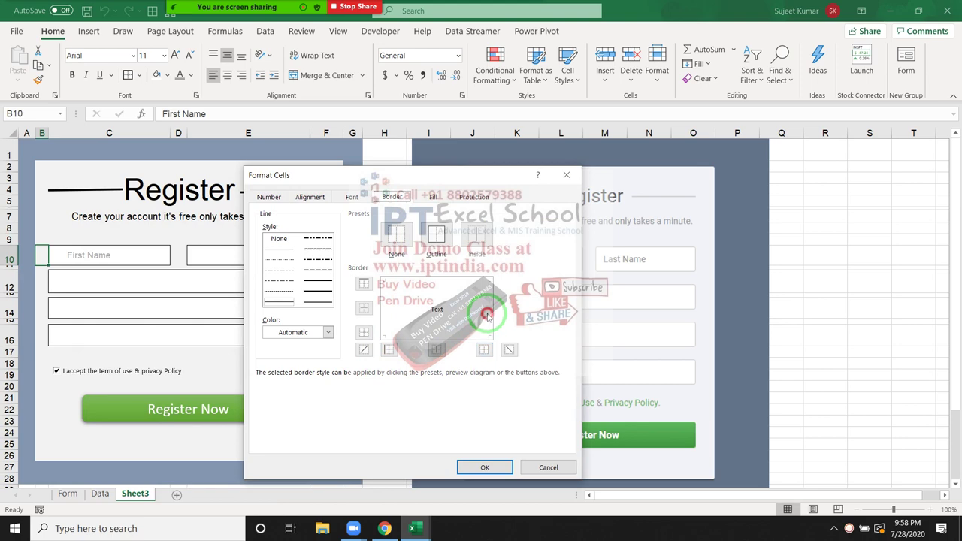
left_click(484, 468)
Click through cells B10, C10, C12, C14 and D10 to review the First Name box
left_click(122, 318)
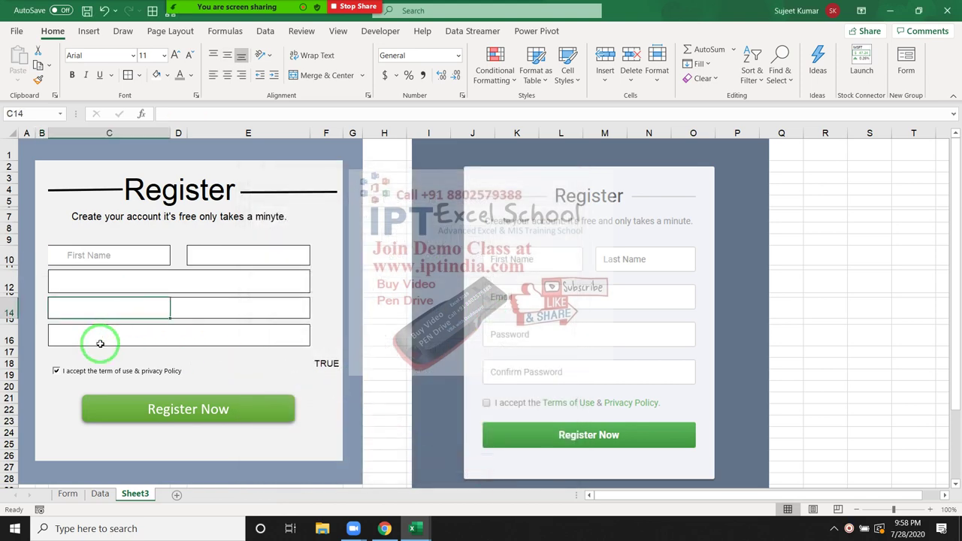
left_click(138, 251)
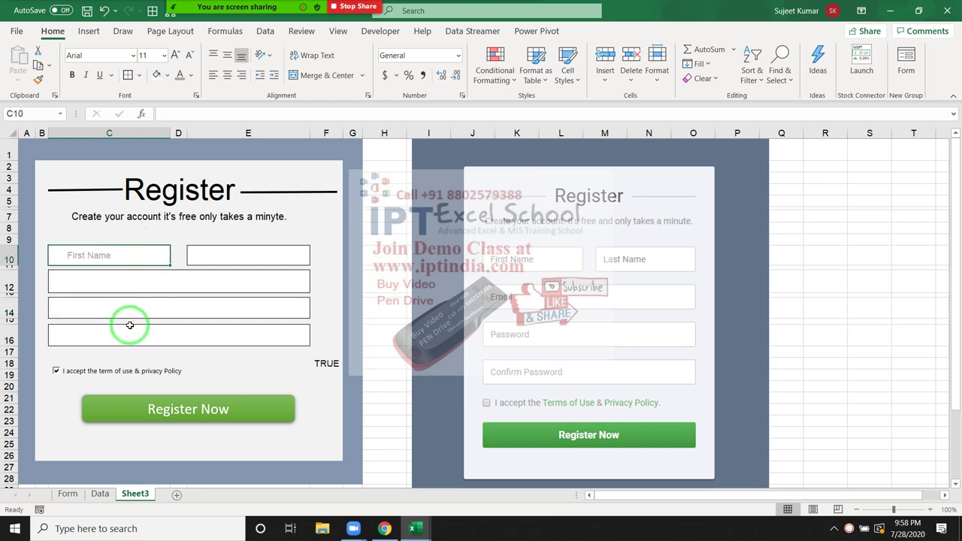
left_click(95, 306)
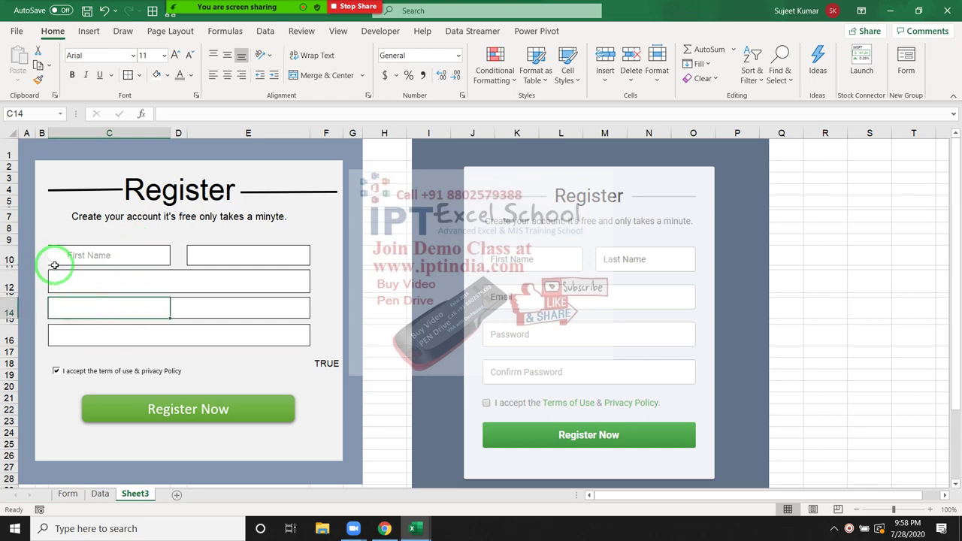
left_click(178, 257)
left_click(77, 257)
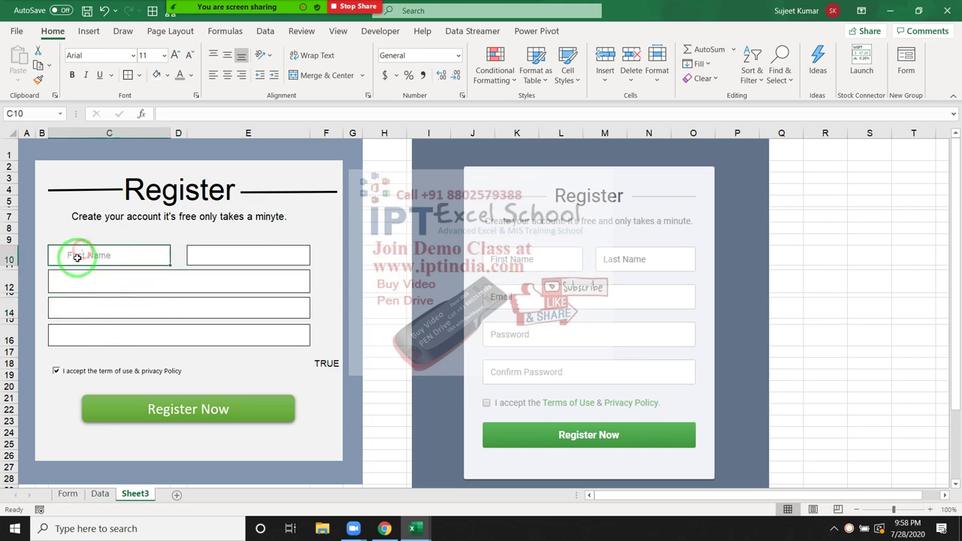
left_click(45, 256)
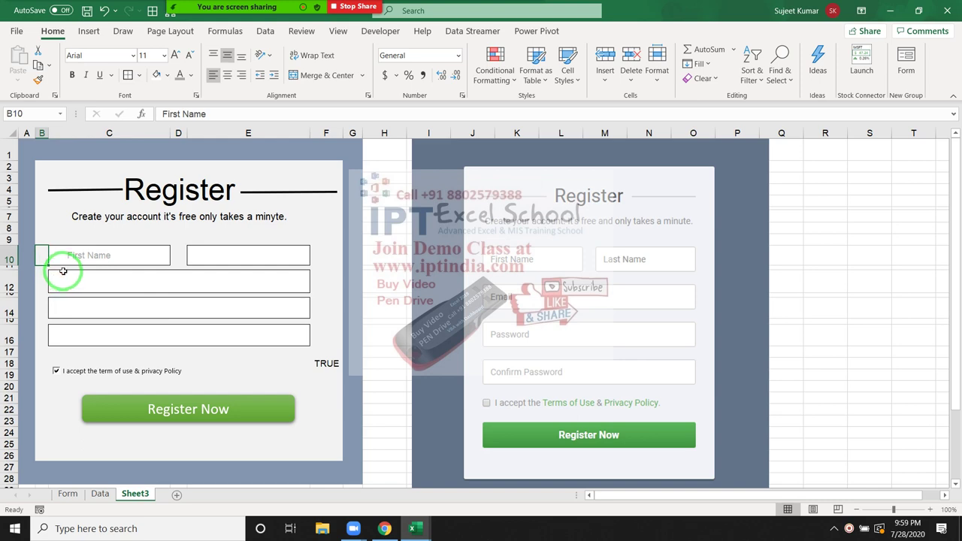
left_click(60, 274)
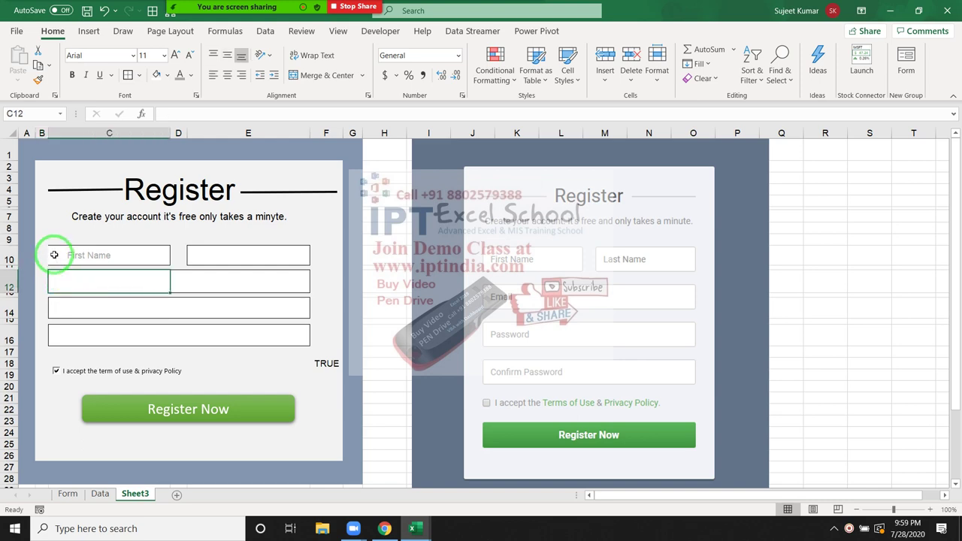
left_click(55, 255)
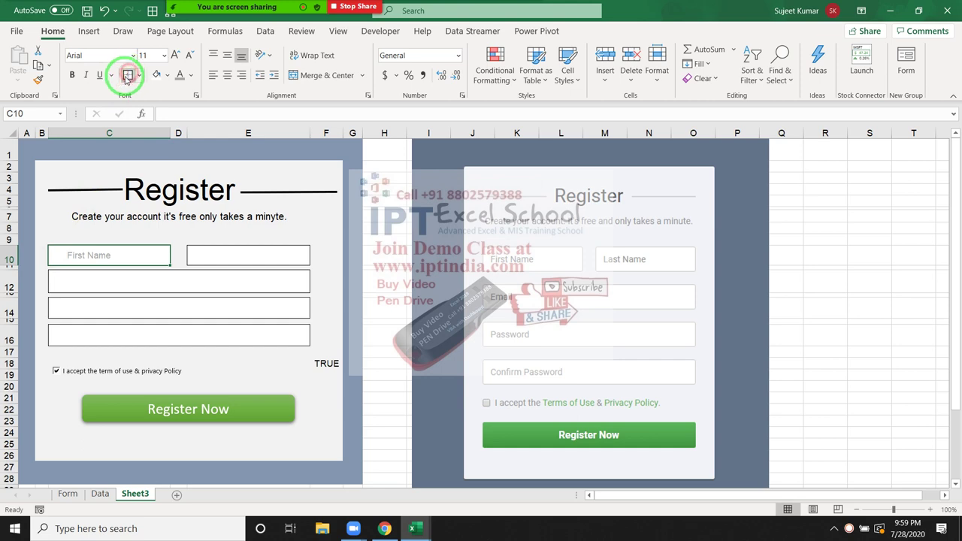
left_click(112, 307)
Type 'Last Name' into D10, middle-align it and make the text grey
left_click(235, 260)
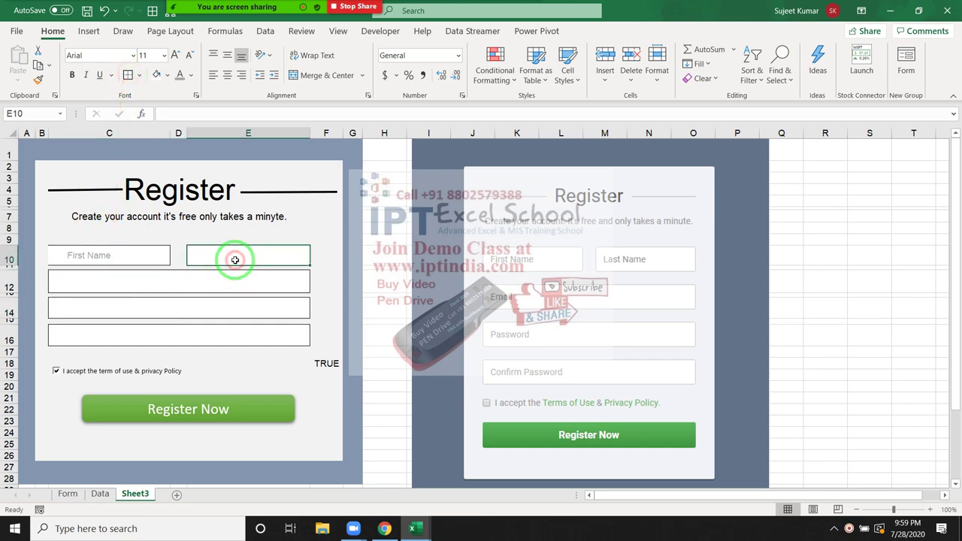
left_click(182, 258)
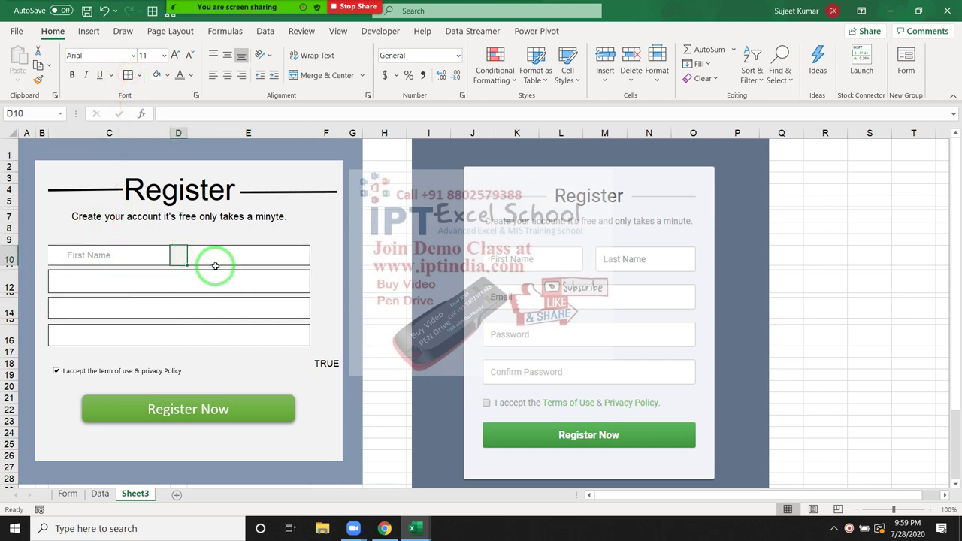
type("LA")
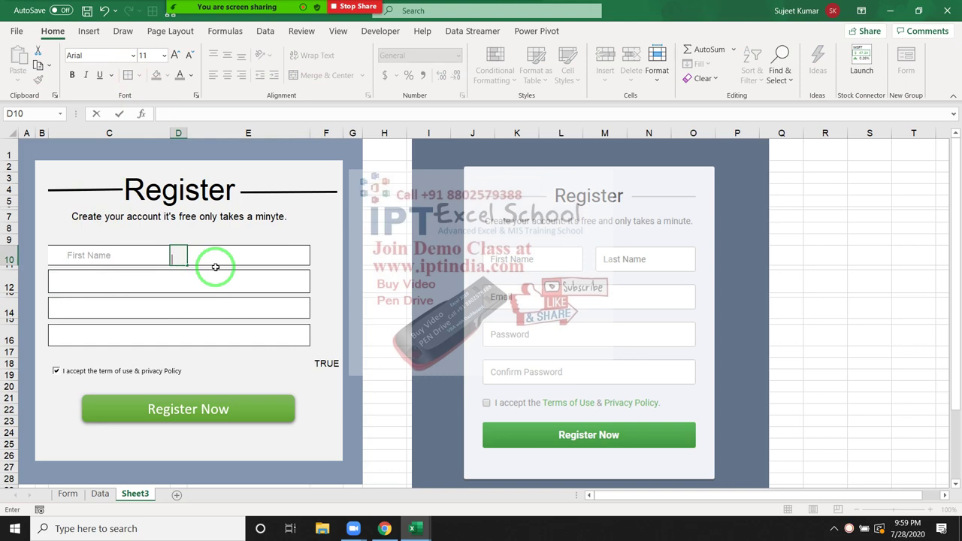
type("st Name")
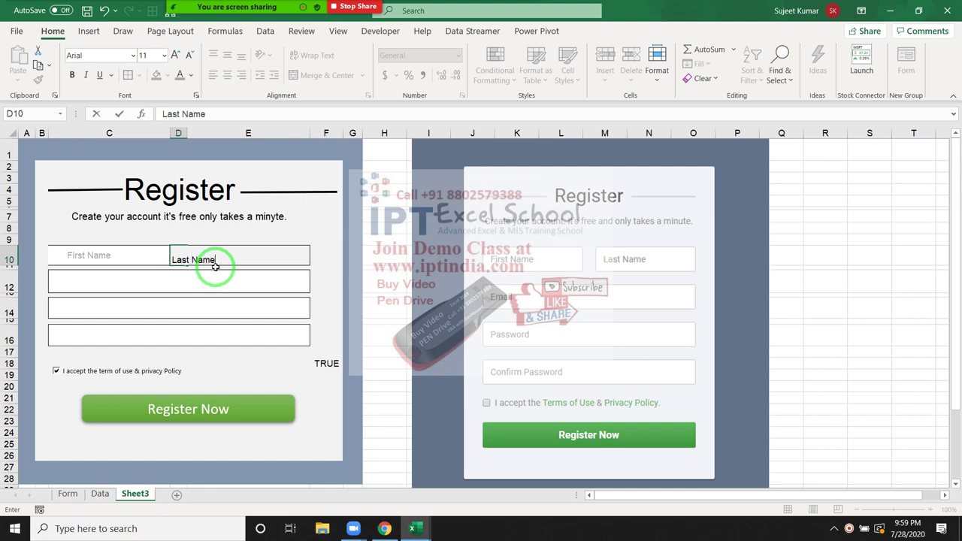
key("Return")
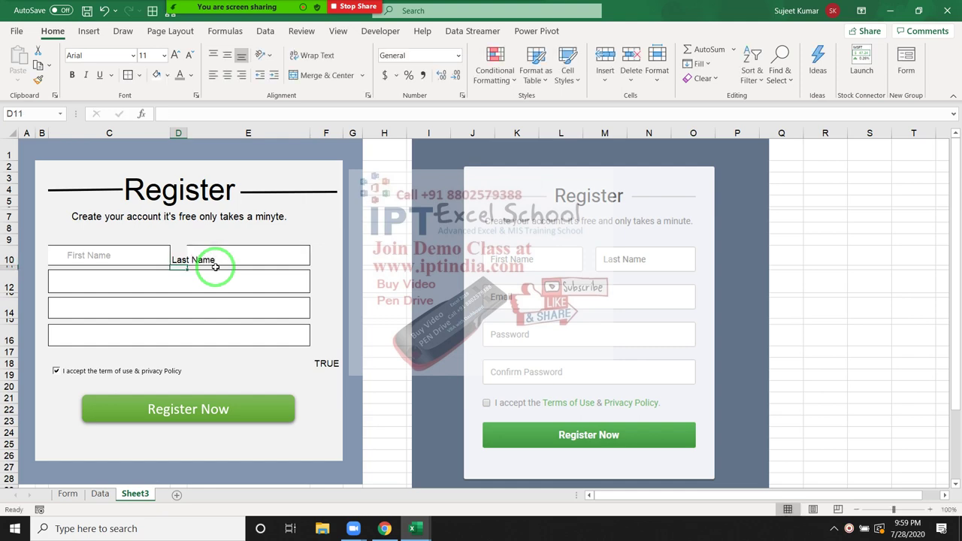
left_click(227, 55)
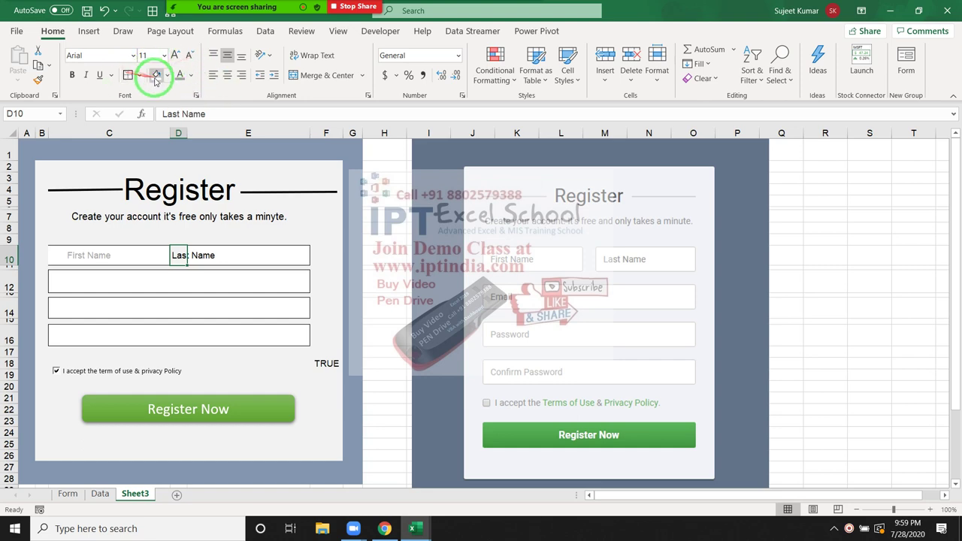
left_click(179, 76)
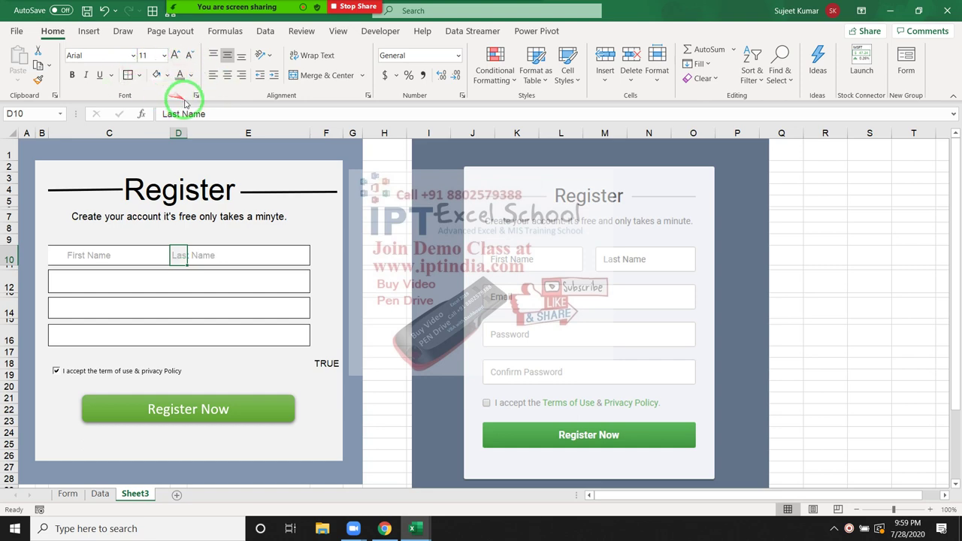
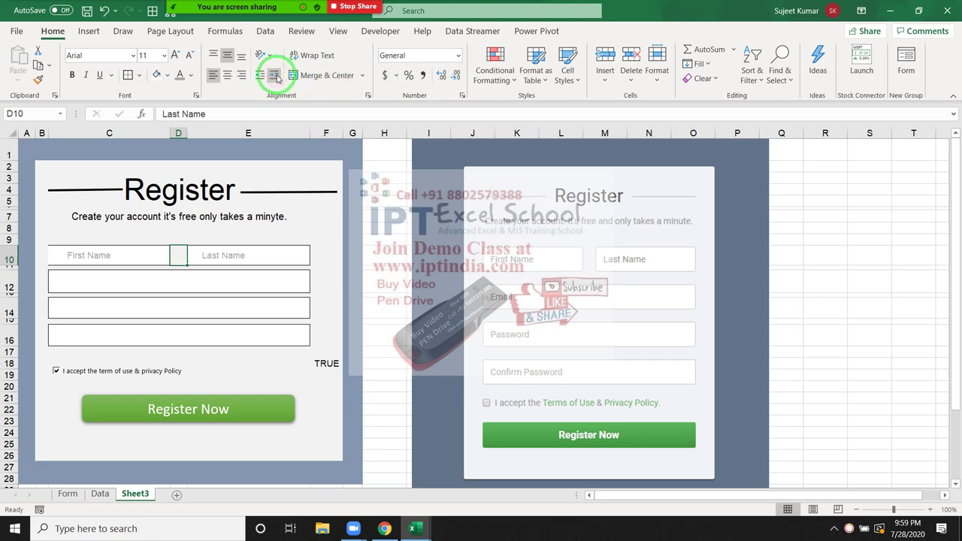
Outdent the Last Name label and enter Emial, Password and Confirm Password in B12, B14 and B16
left_click(260, 75)
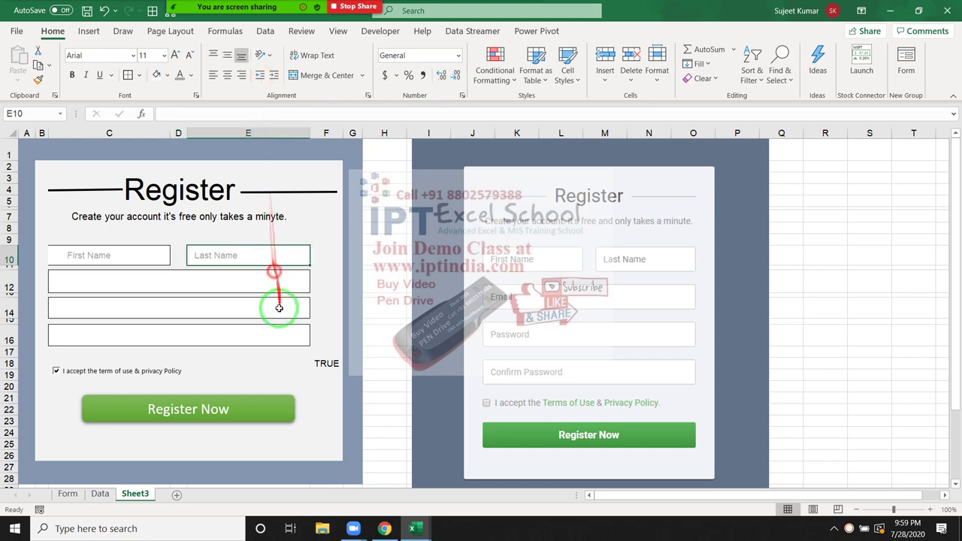
left_click(251, 339)
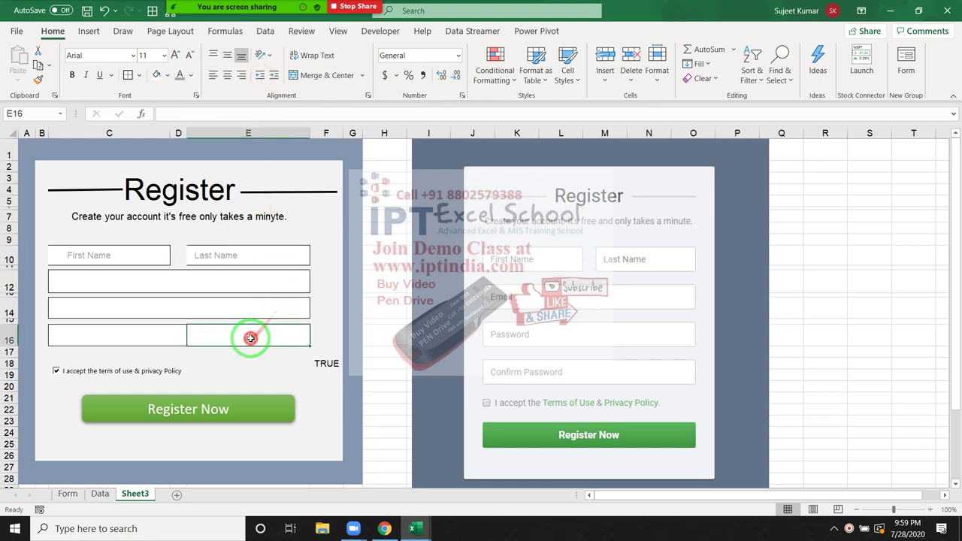
left_click(72, 284)
left_click(42, 282)
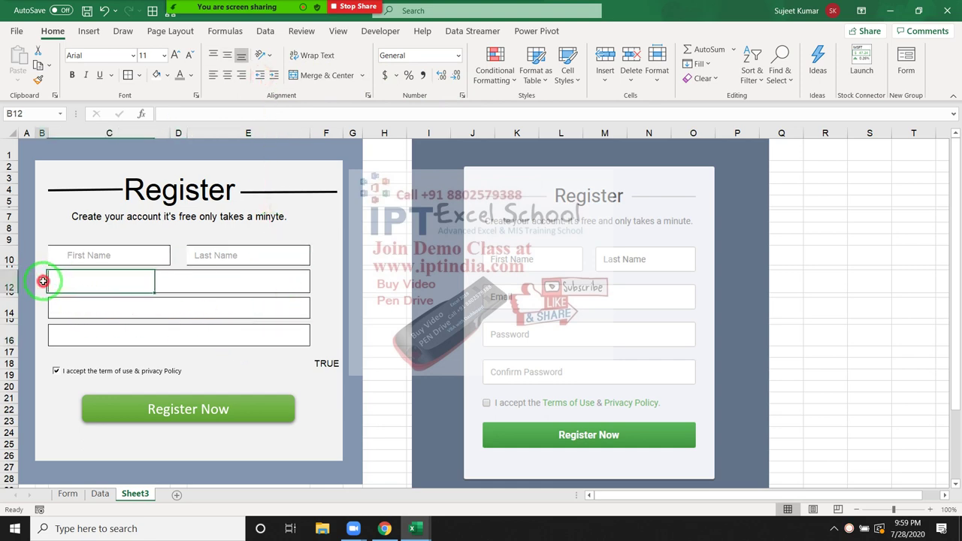
left_click(181, 113)
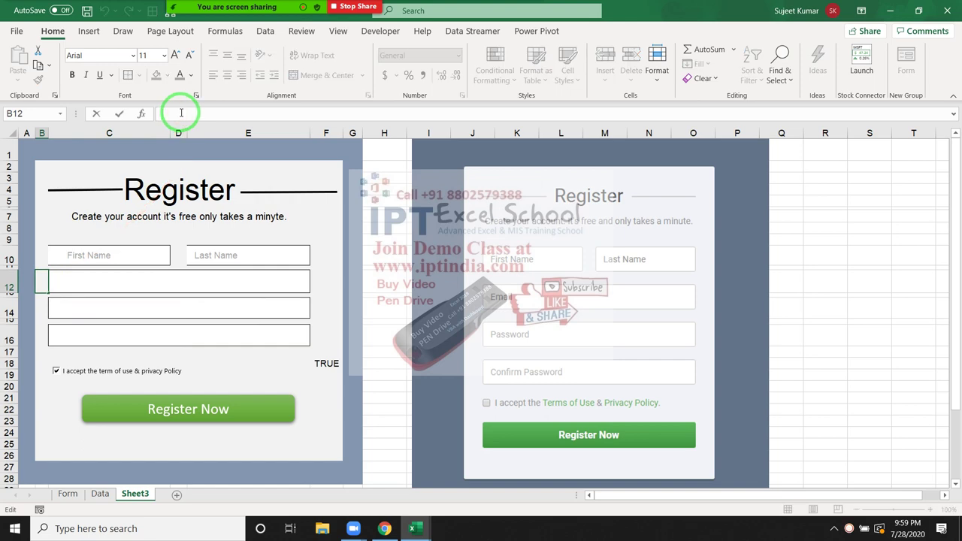
type("Emial")
key("Return")
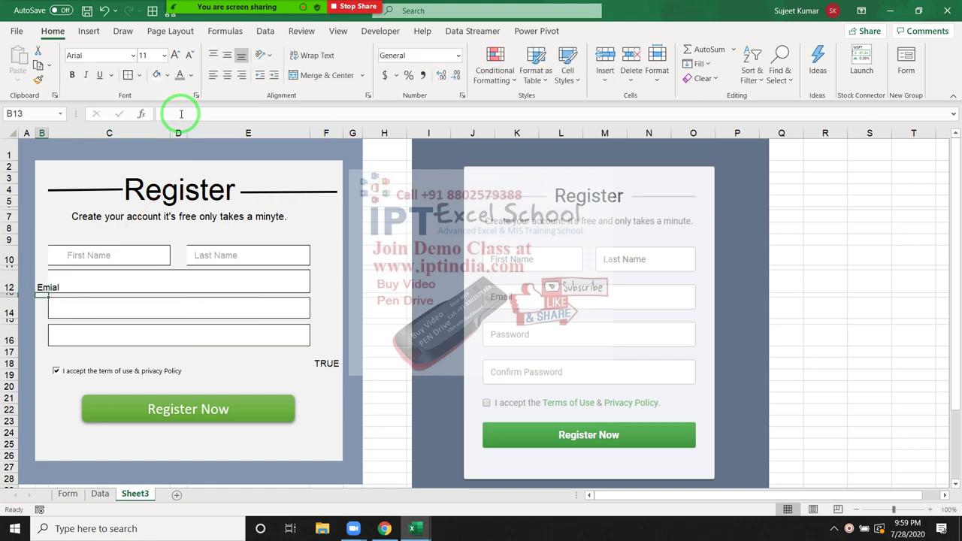
type("Password")
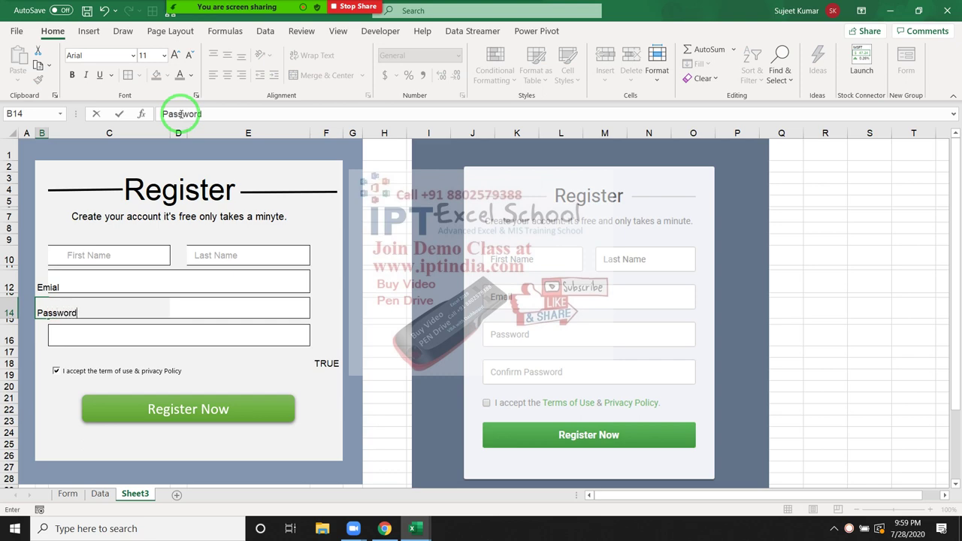
key("Return")
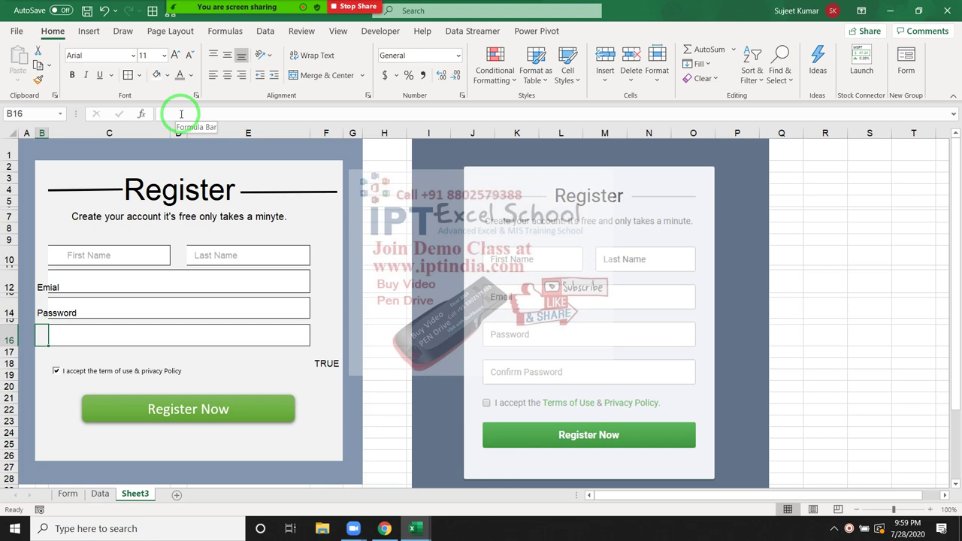
type("Confirm Password")
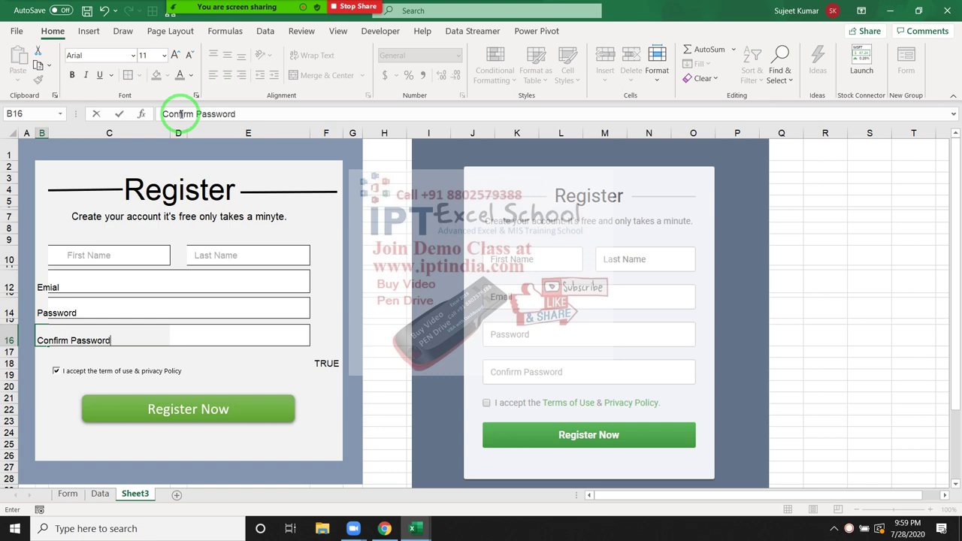
key("Return")
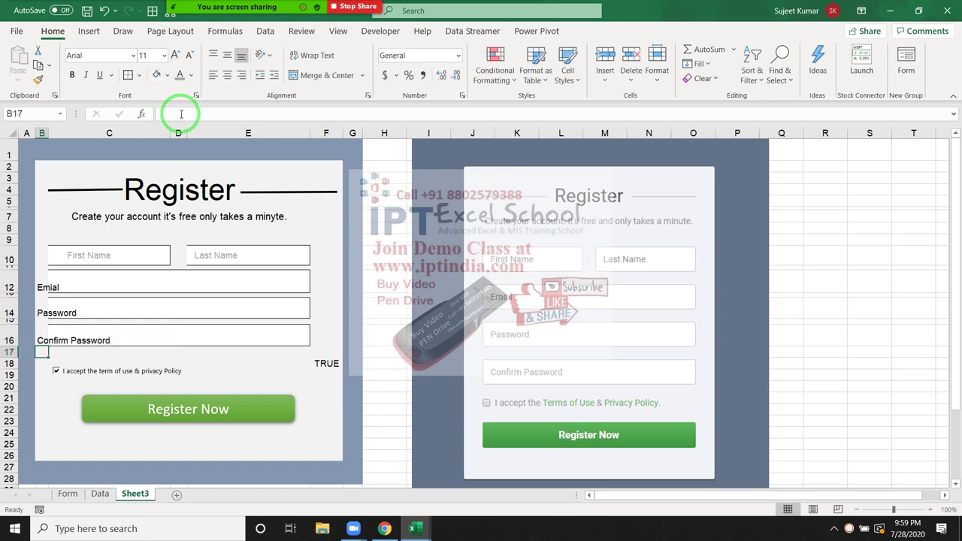
key("Up")
key("Up")
key("Up")
key("Up")
key("Up")
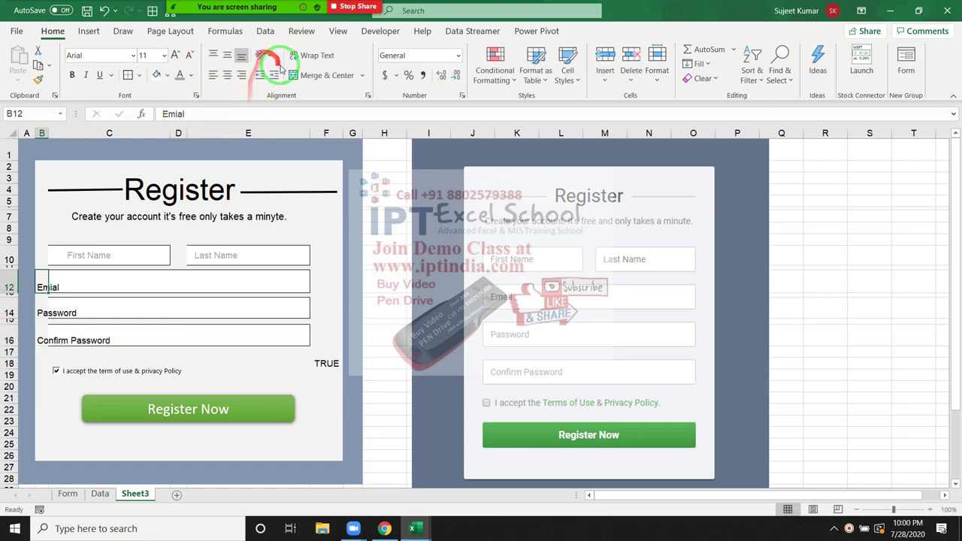
Indent the B12 label and correct its spelling from Emial to Email
left_click(271, 76)
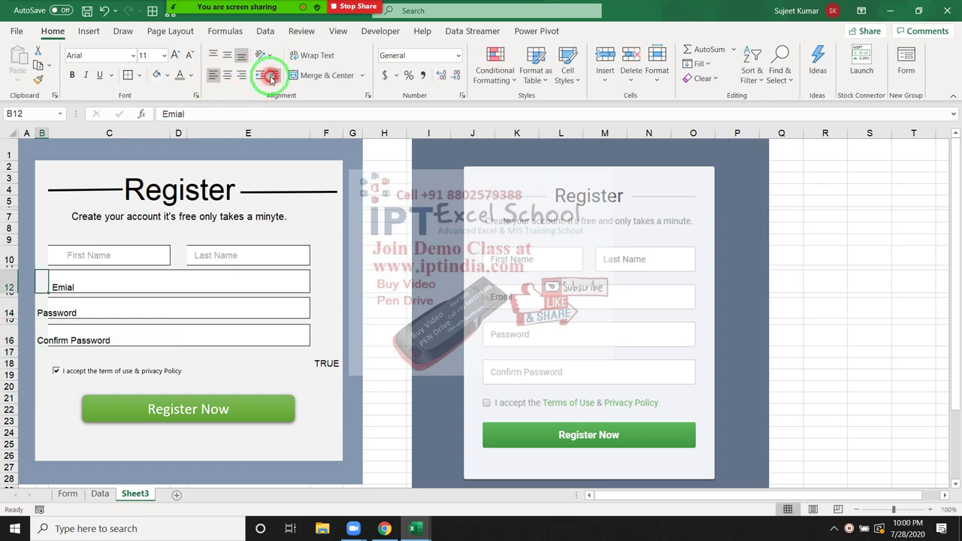
left_click(42, 310)
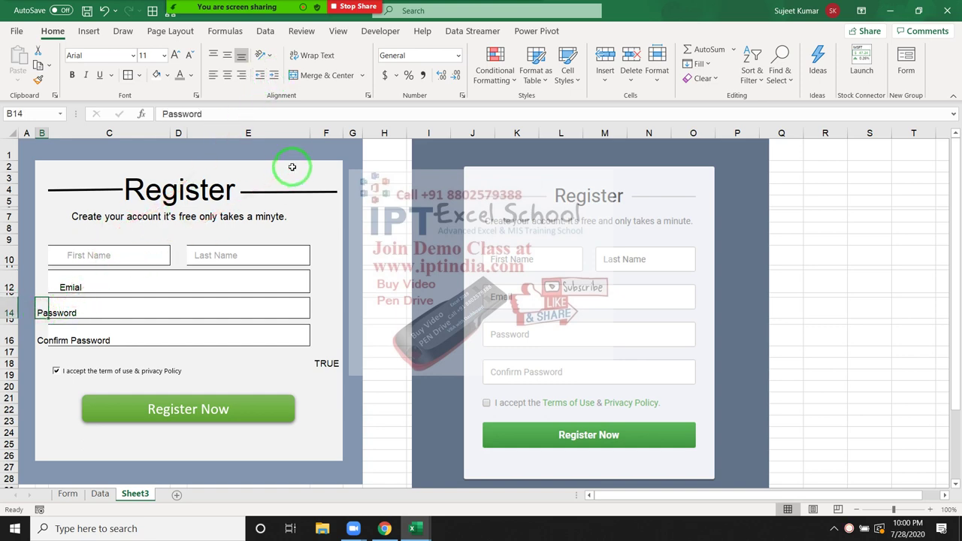
left_click(75, 282)
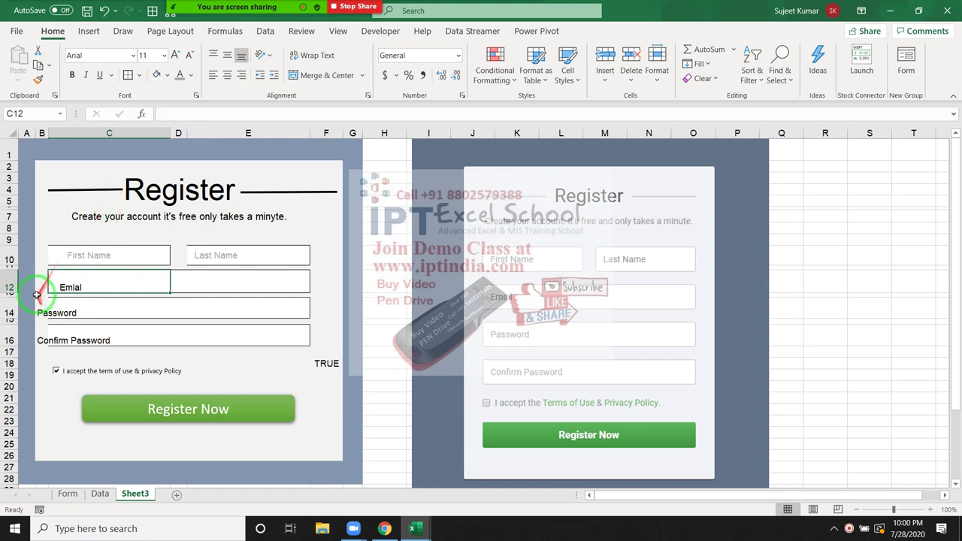
key("Down")
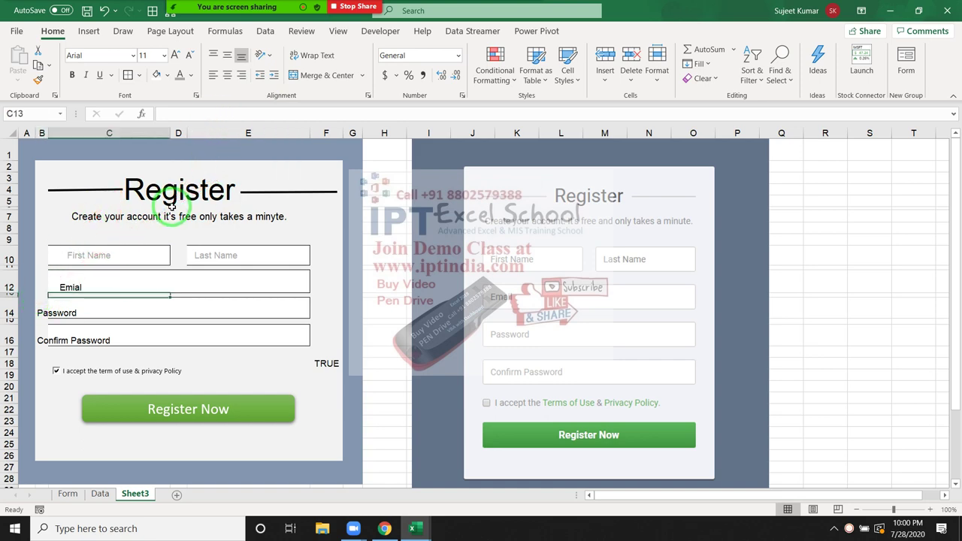
key("Up")
key("Left")
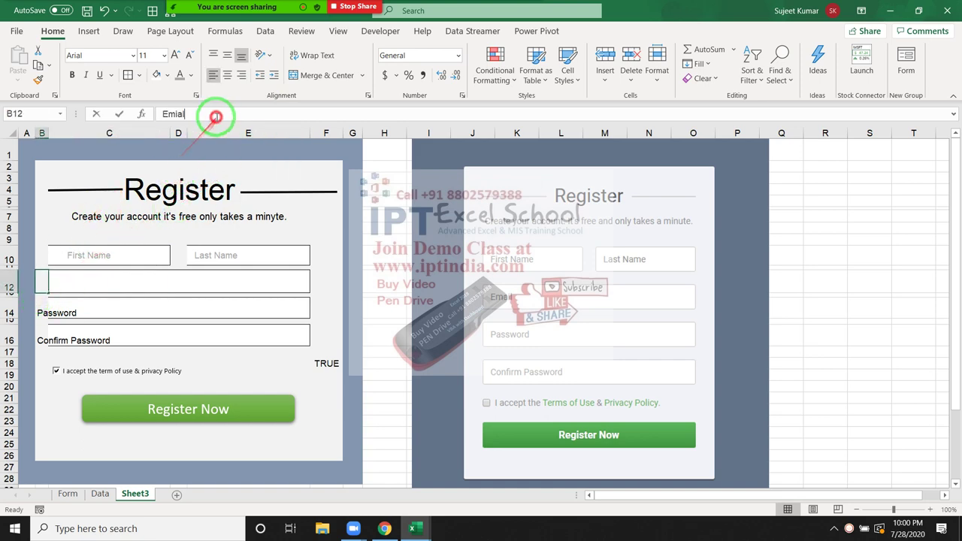
left_click(216, 117)
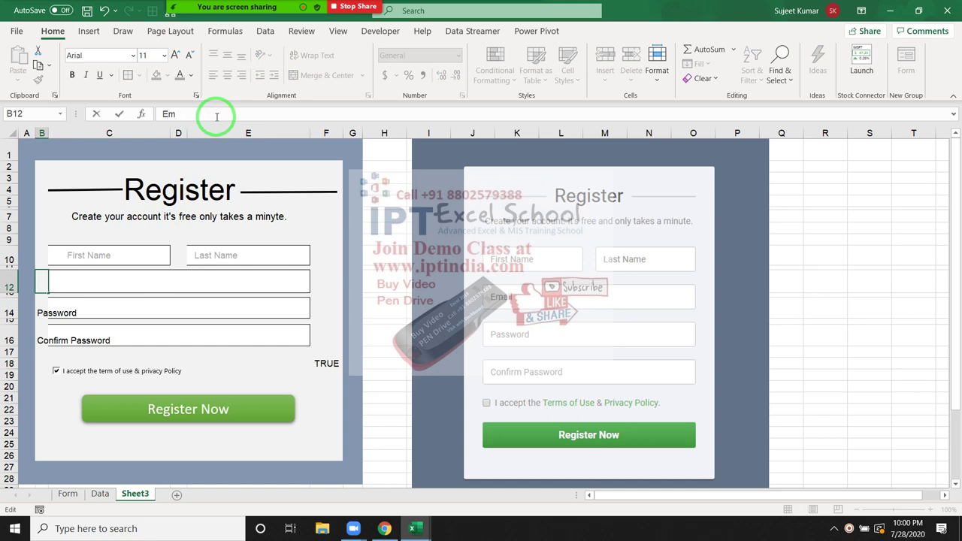
key("Return")
key("Down")
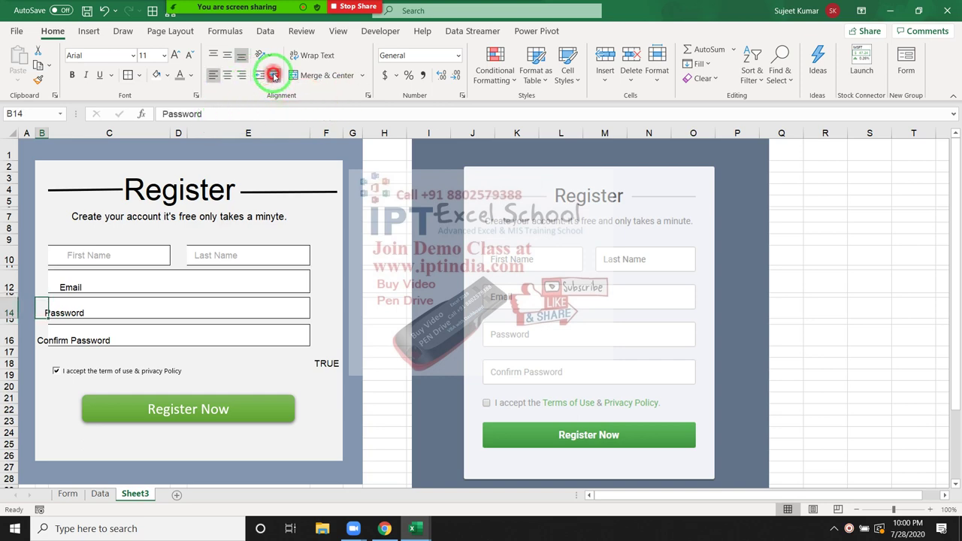
Select the Confirm Password label, then check each input box from First Name to Confirm Password
left_click(39, 340)
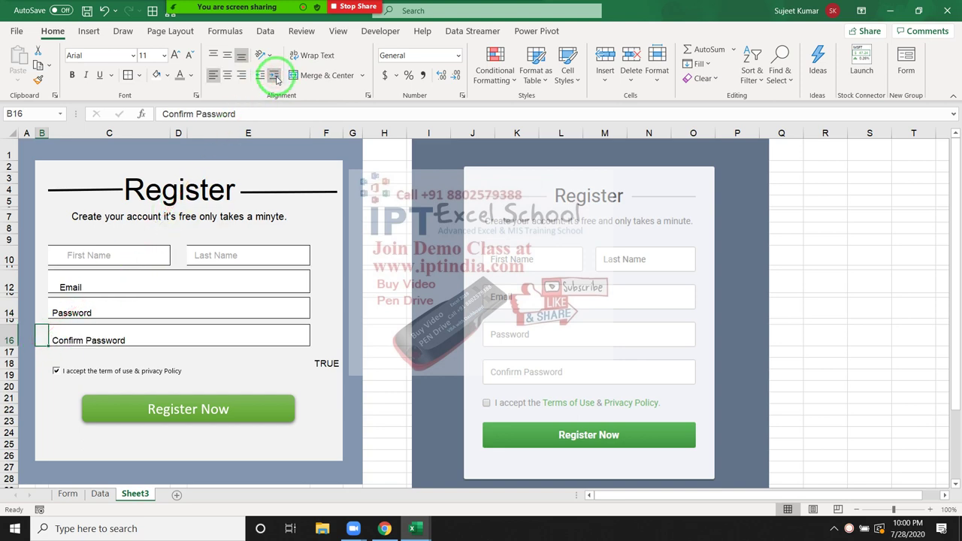
left_click(180, 352)
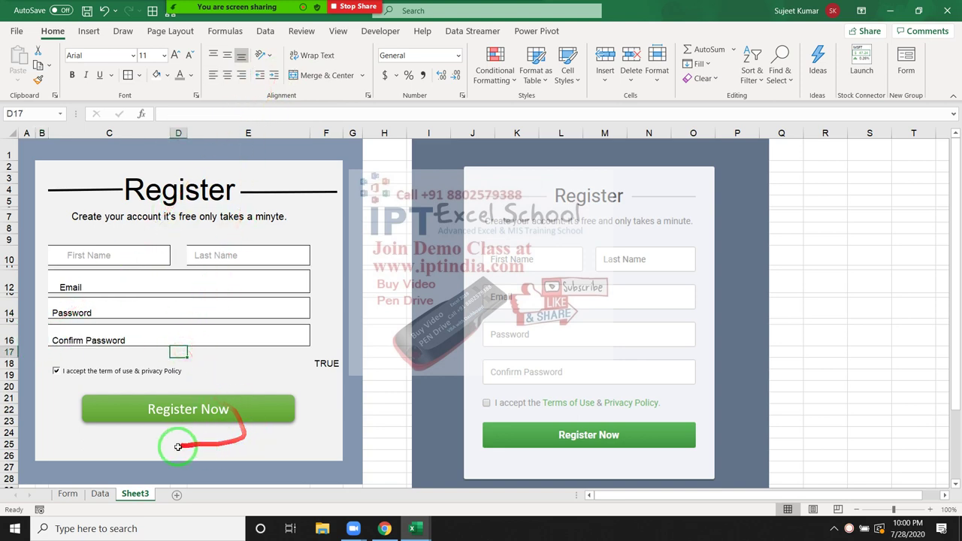
scroll(178, 447, "down", 1)
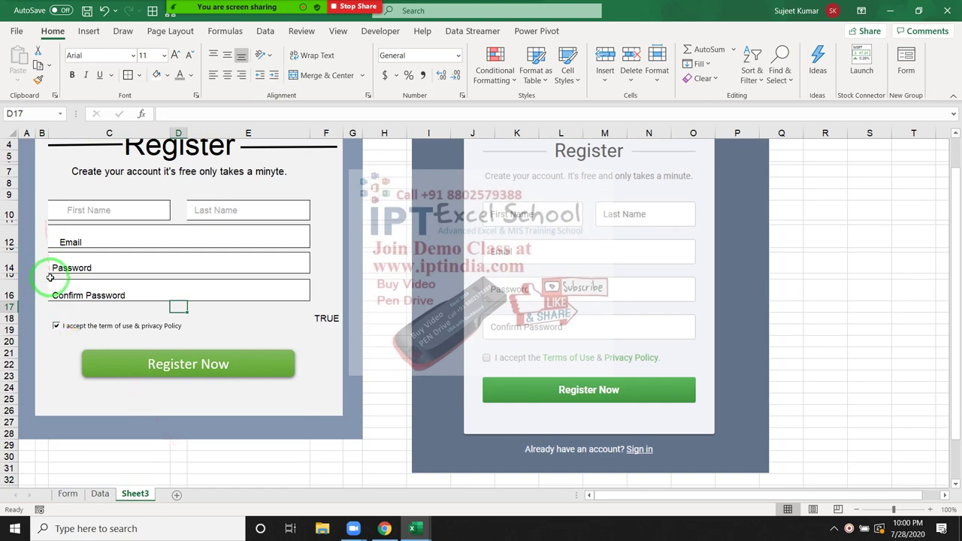
left_click(75, 211)
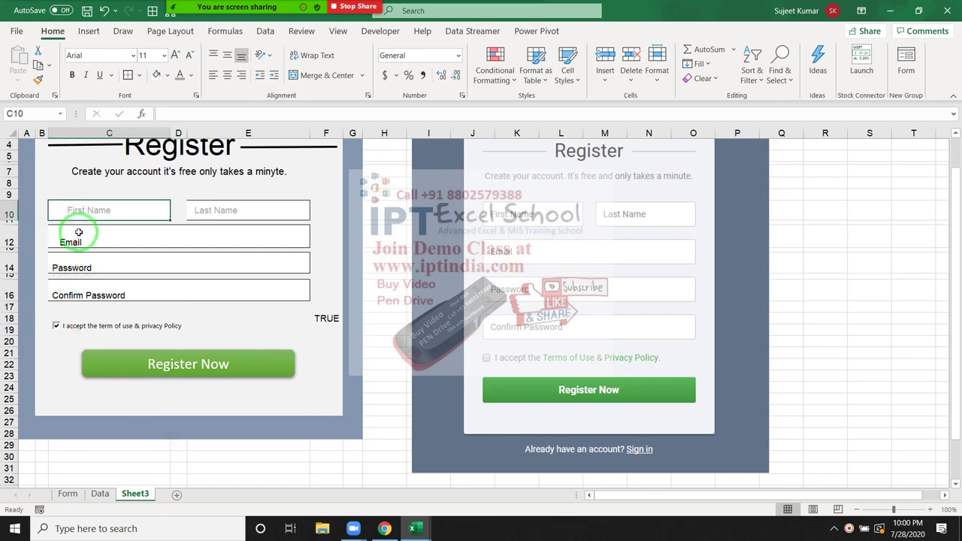
left_click(87, 247)
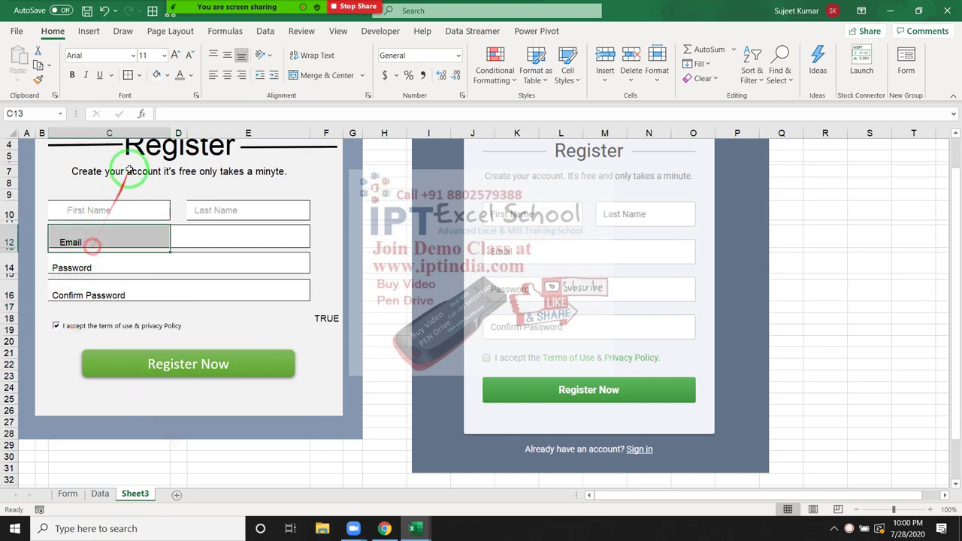
left_click(108, 243)
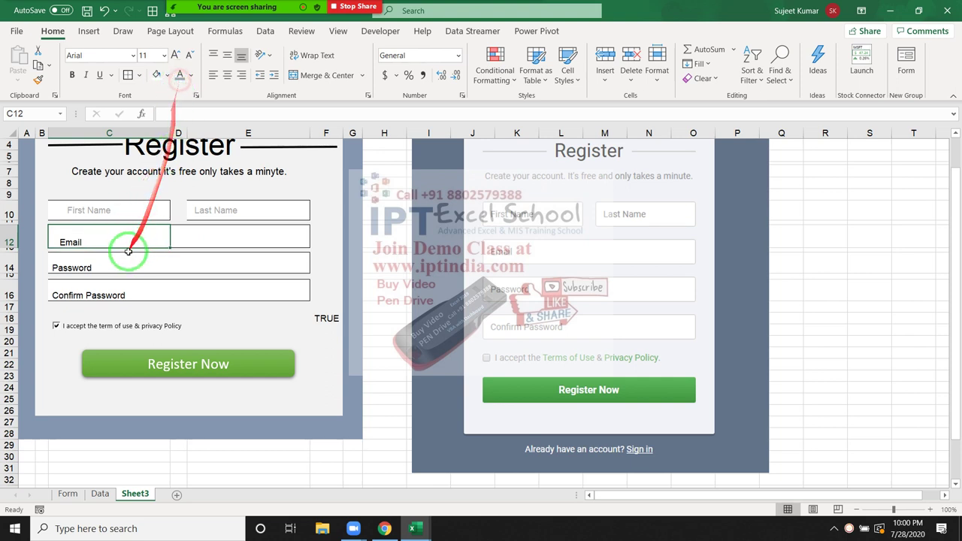
left_click(124, 261)
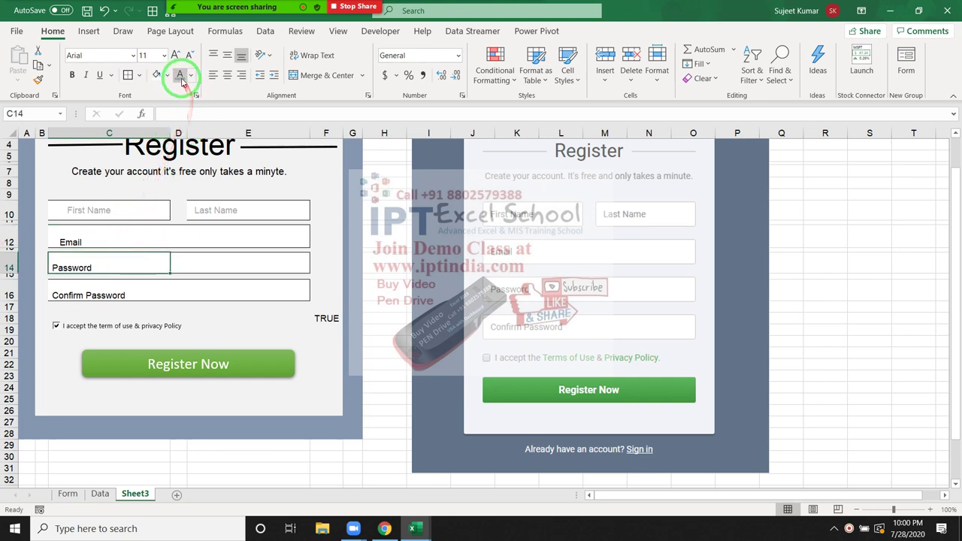
left_click(122, 304)
left_click(112, 297)
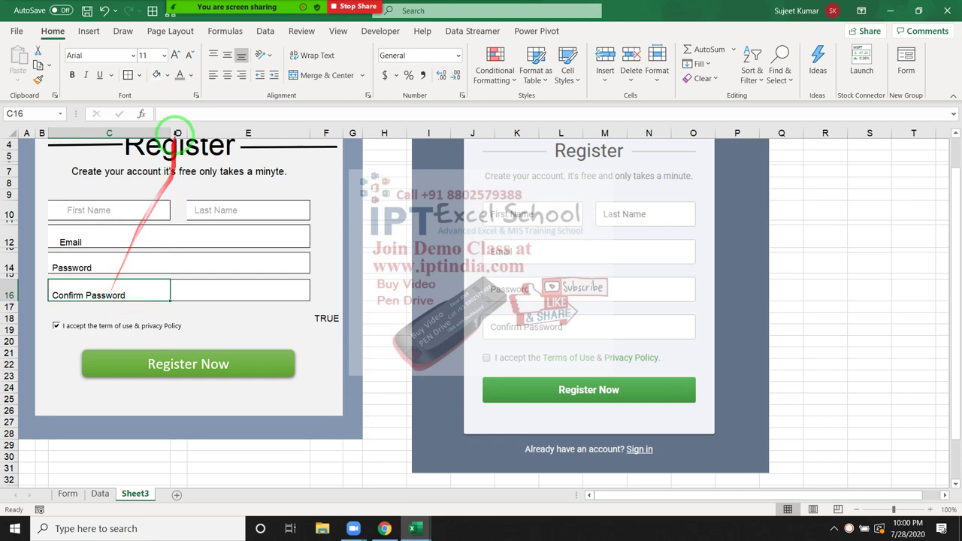
left_click(118, 213)
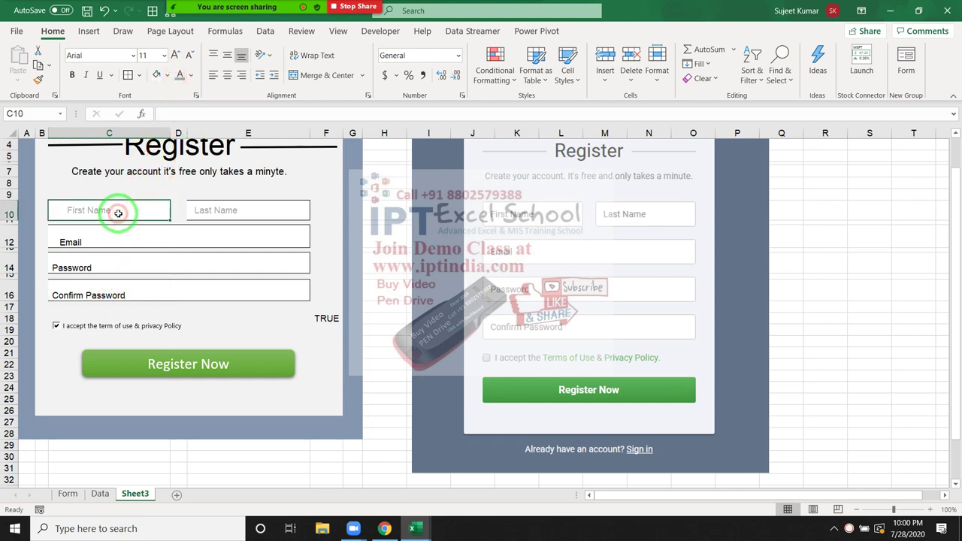
Give the form's input boxes full outline borders, adding the left edge in Format Cells > Border
right_click(116, 217)
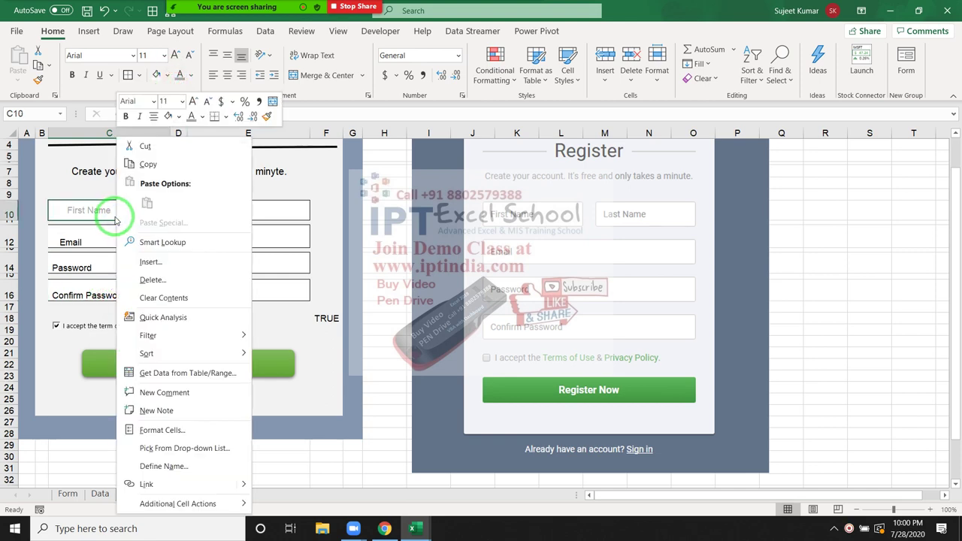
left_click(174, 430)
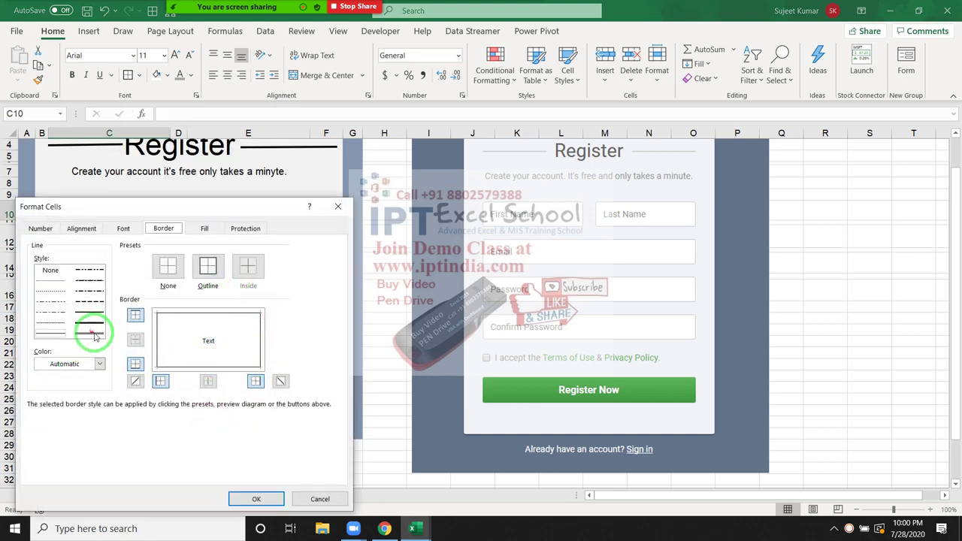
left_click_drag(165, 206, 350, 164)
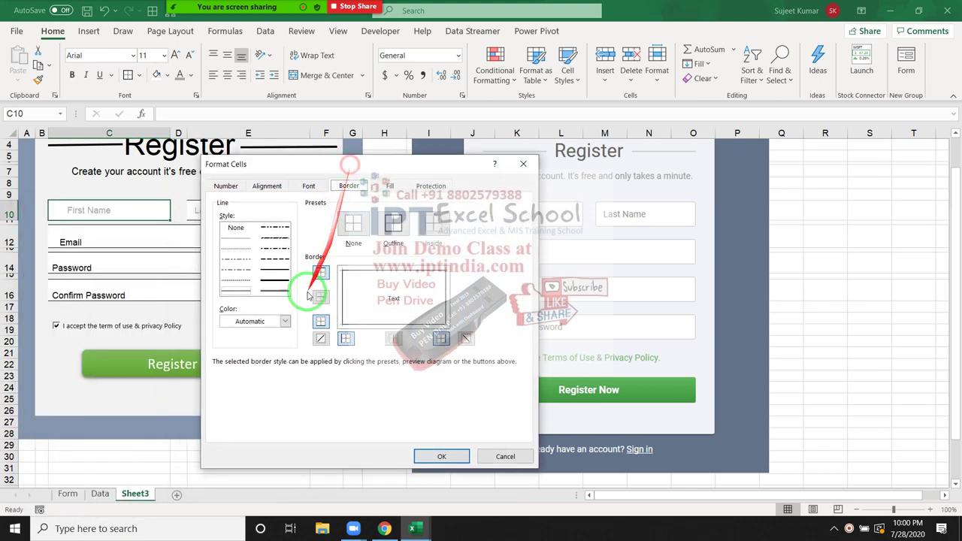
left_click(343, 300)
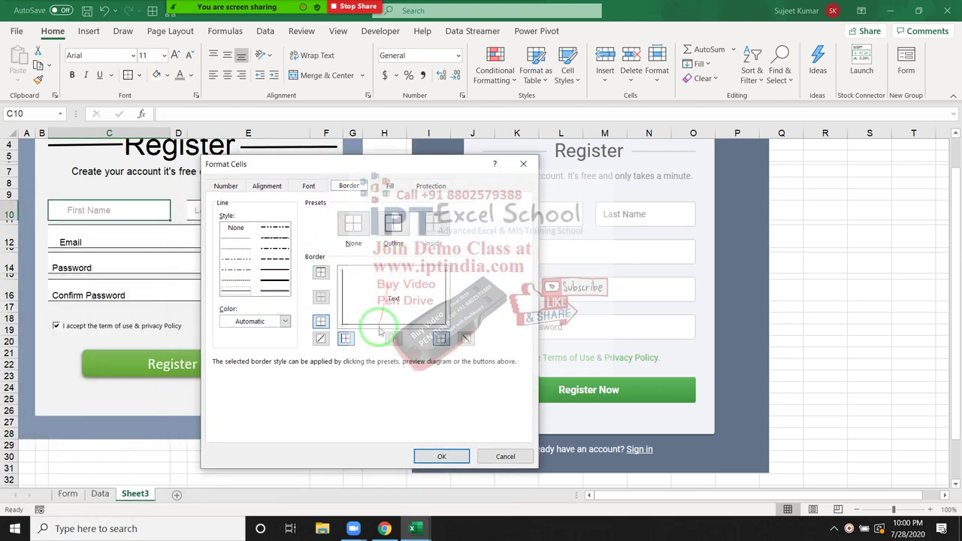
left_click_drag(444, 310, 735, 263)
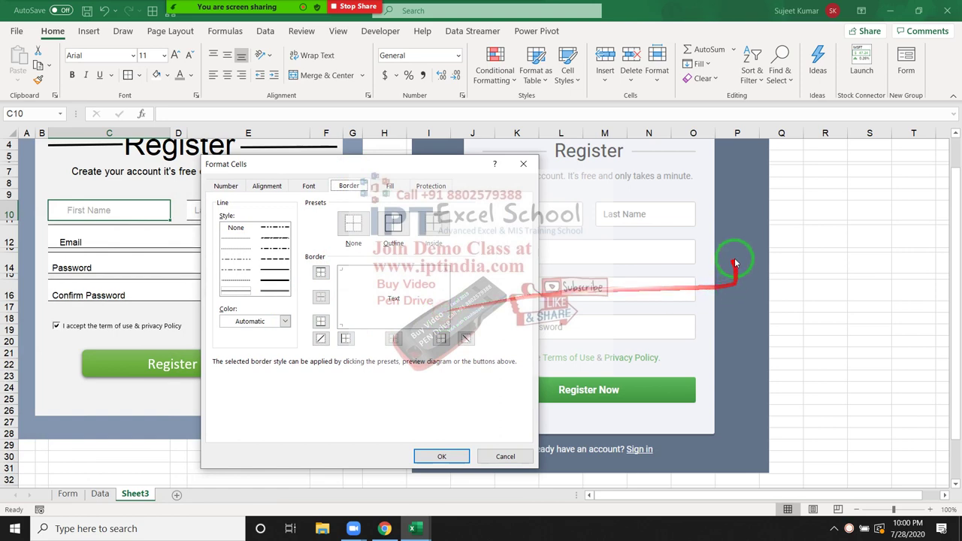
left_click(441, 457)
left_click(179, 290)
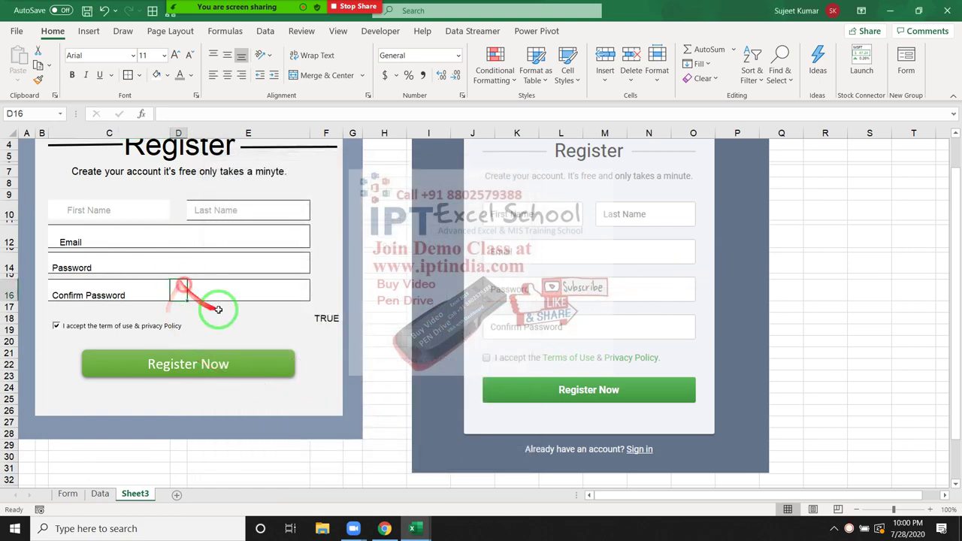
left_click(246, 213)
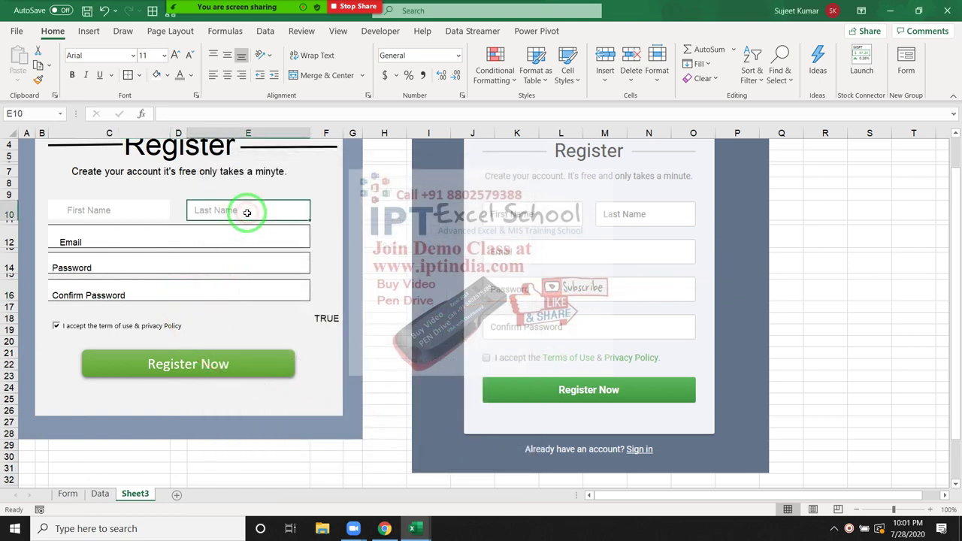
Set No Border on the Last Name box and the Email box D12:E12
left_click(140, 75)
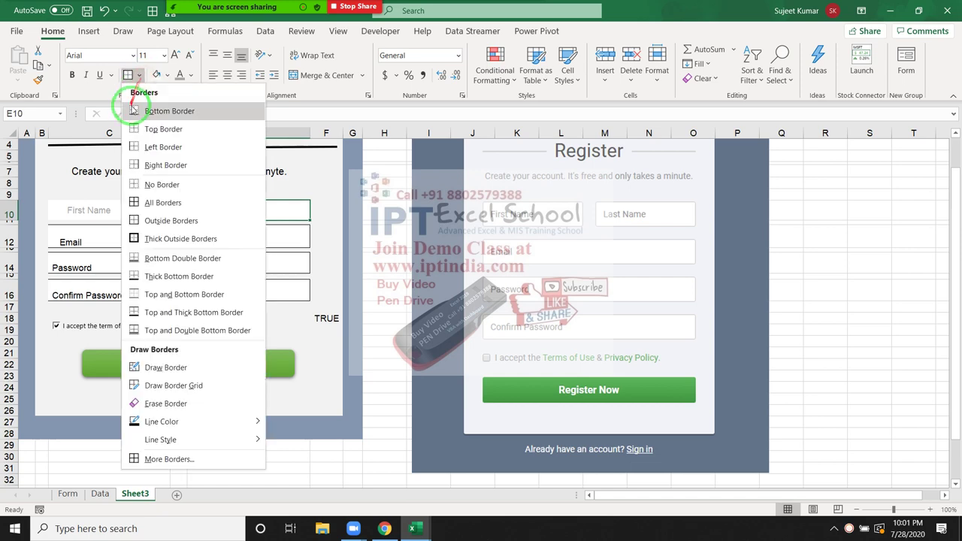
left_click(143, 185)
left_click(128, 273)
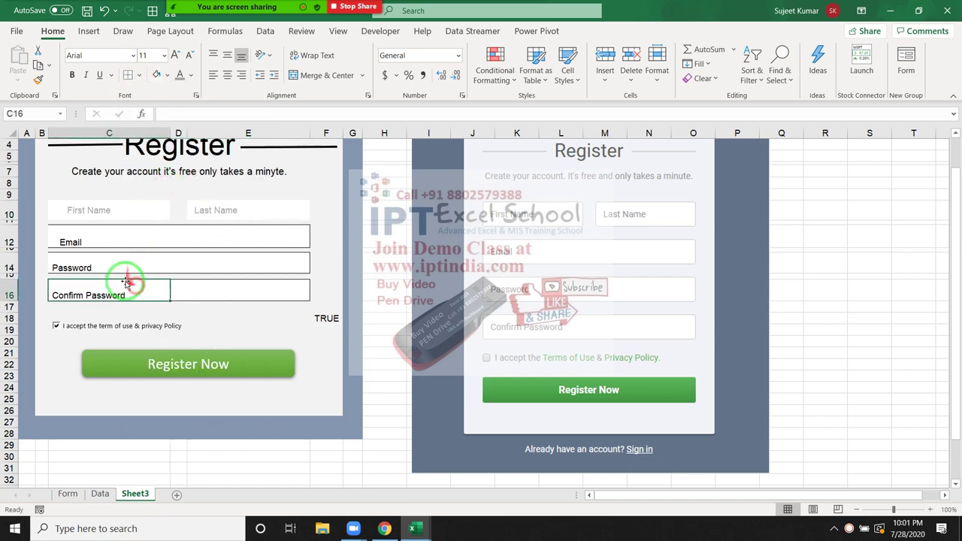
left_click(122, 238)
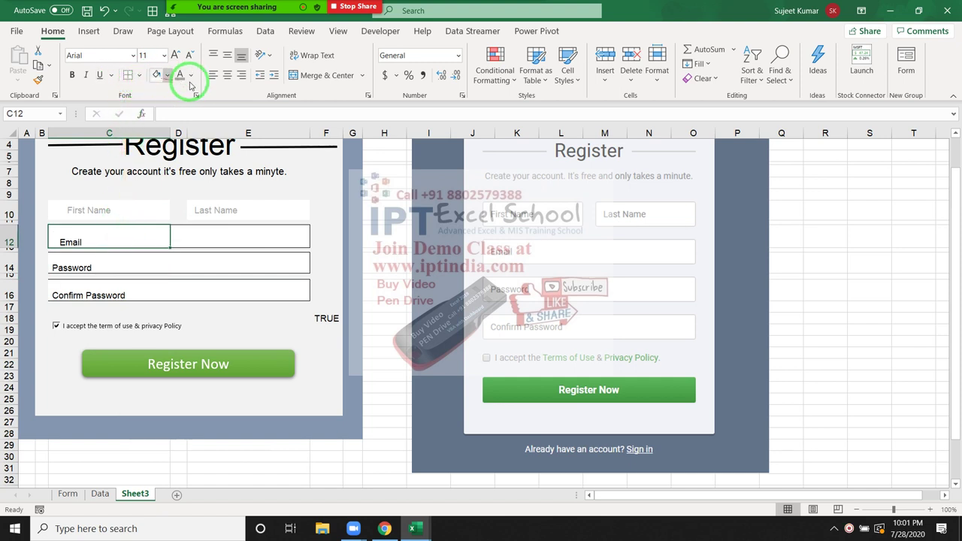
left_click(180, 80)
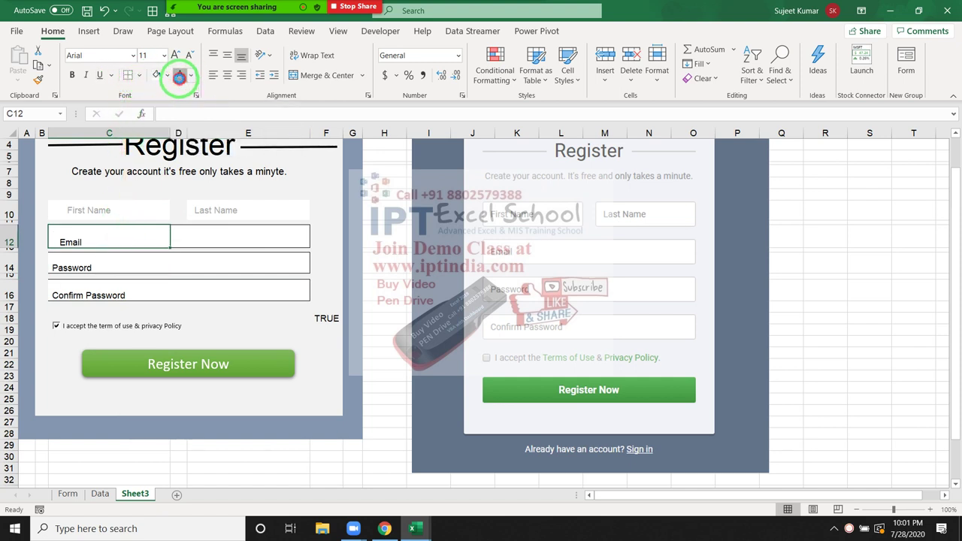
left_click(149, 291)
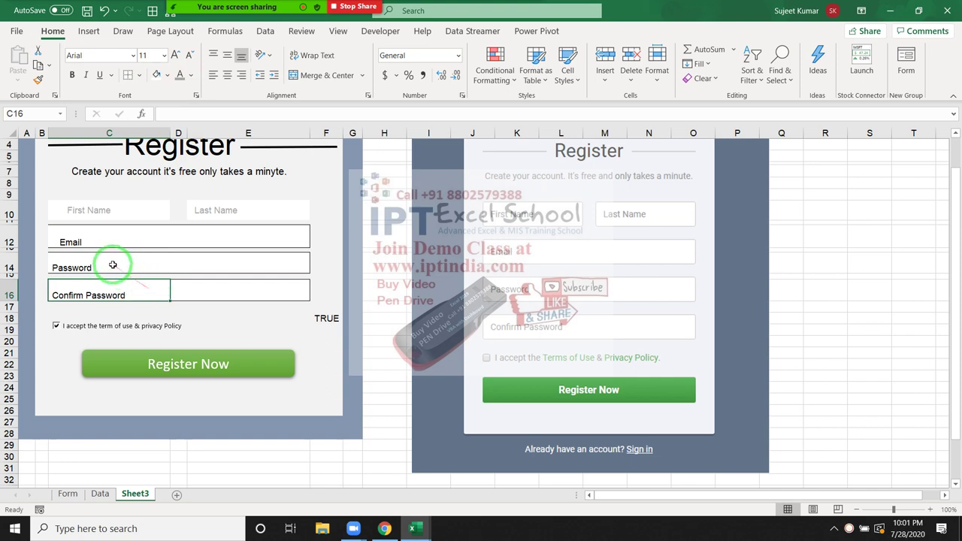
left_click(122, 241)
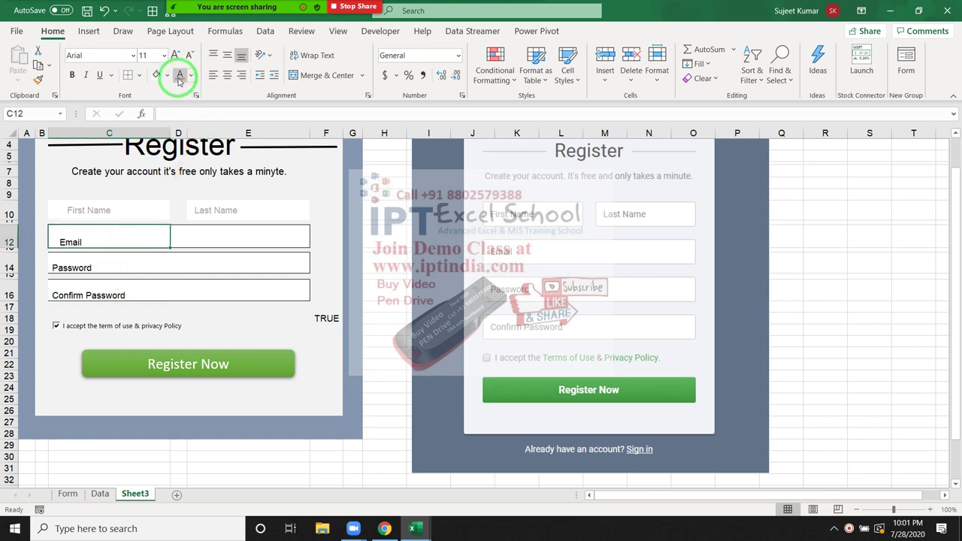
left_click(128, 75)
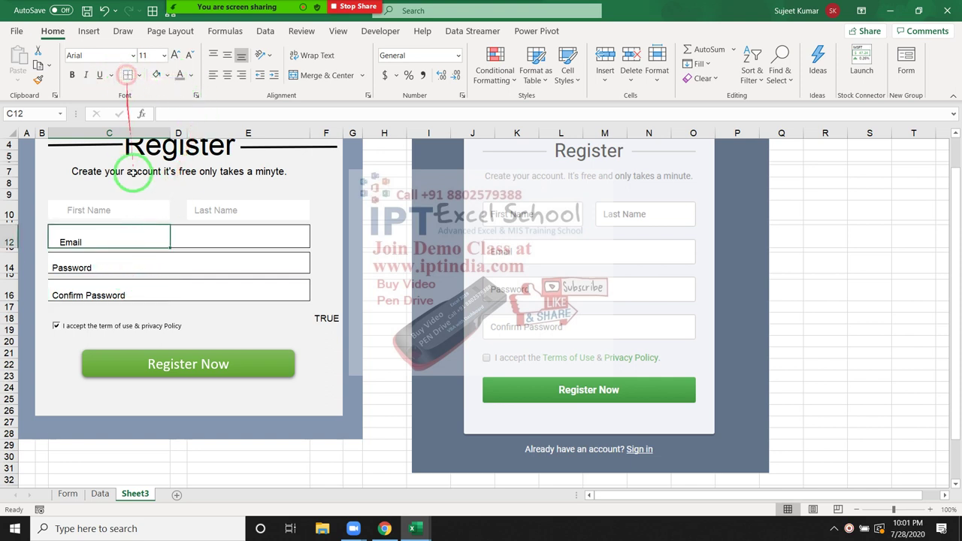
left_click(129, 307)
left_click(197, 239)
left_click(126, 74)
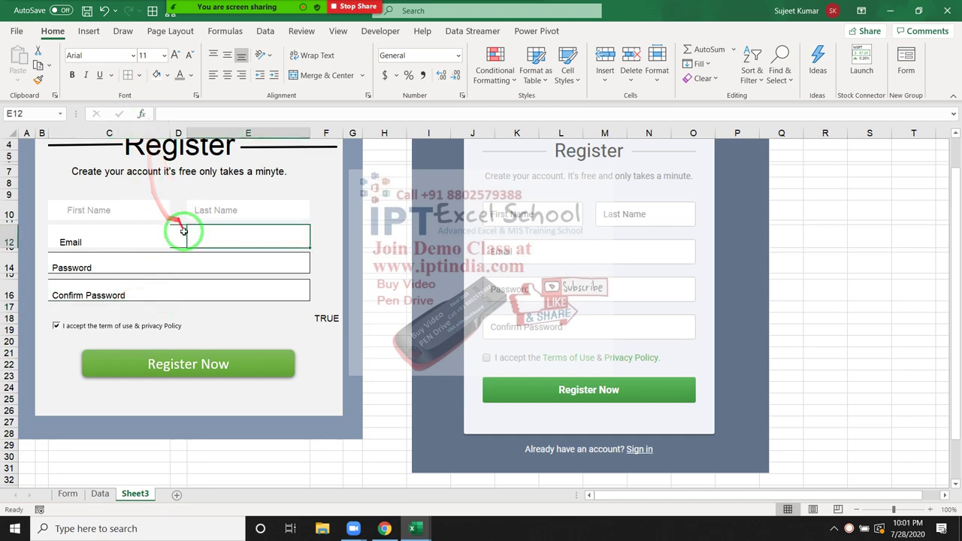
left_click_drag(183, 232, 258, 236)
left_click(130, 76)
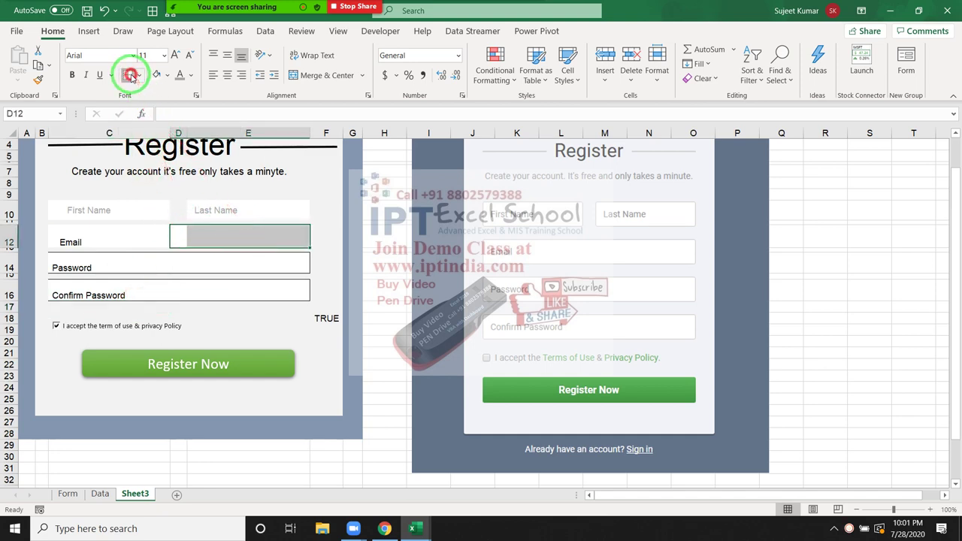
Remove the Password row's borders across C14:E14 and reset its font colour to Automatic
left_click_drag(103, 262, 227, 273)
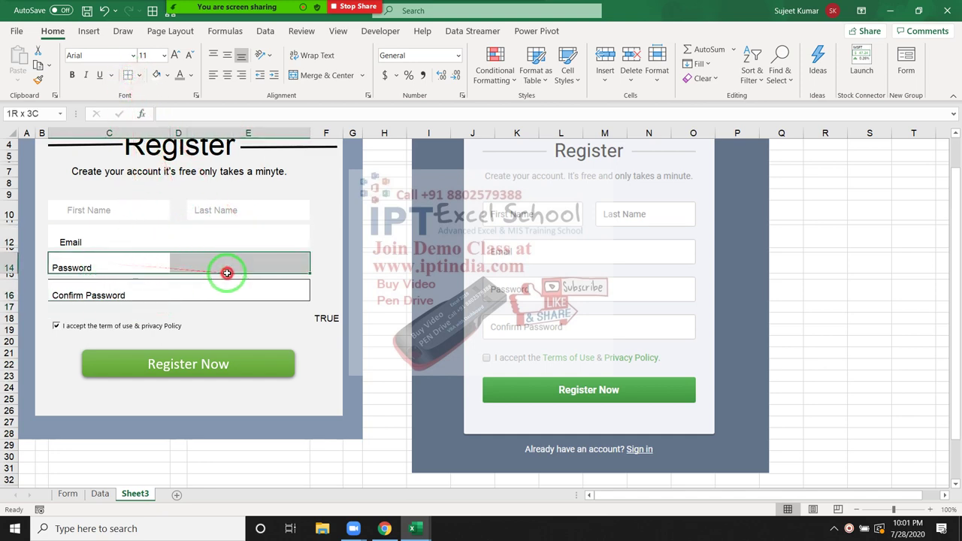
left_click(133, 77)
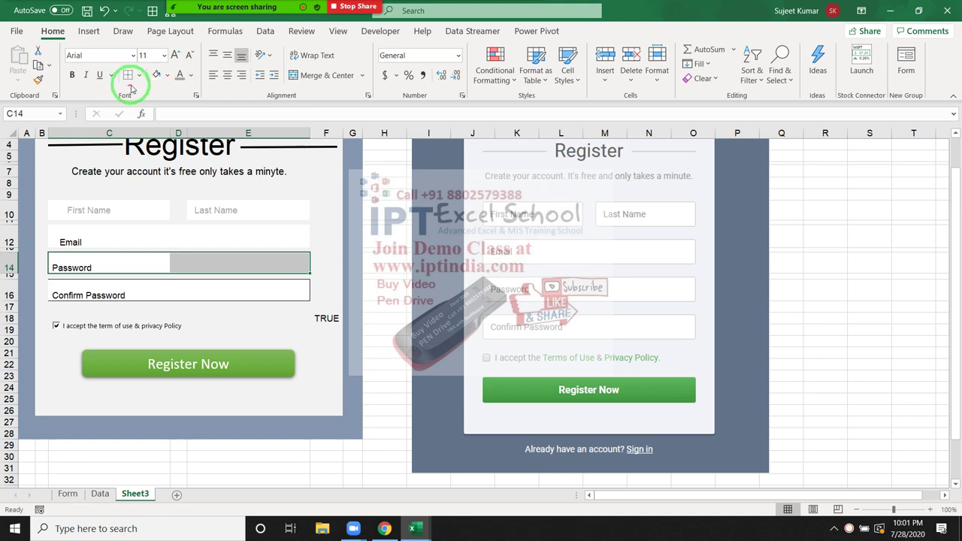
left_click(192, 79)
left_click(194, 94)
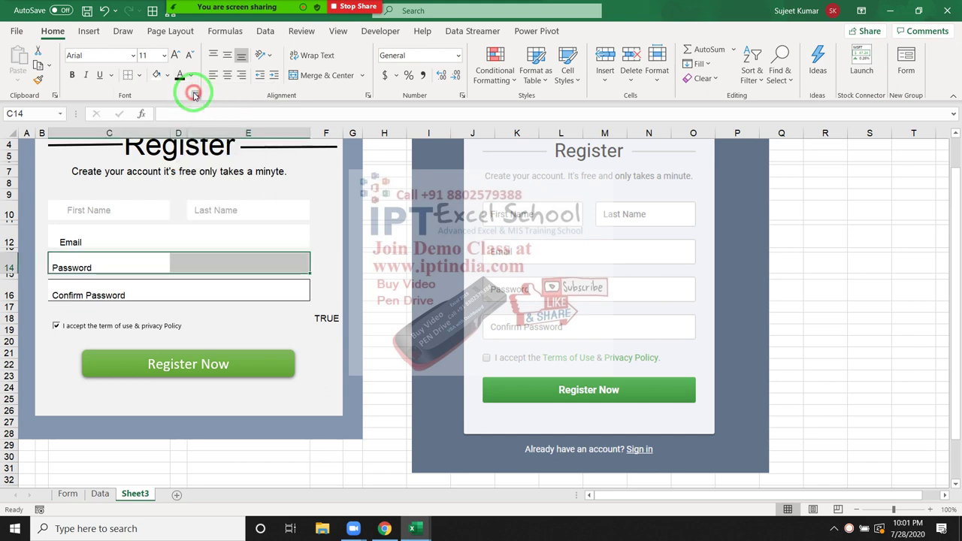
left_click_drag(125, 75, 53, 296)
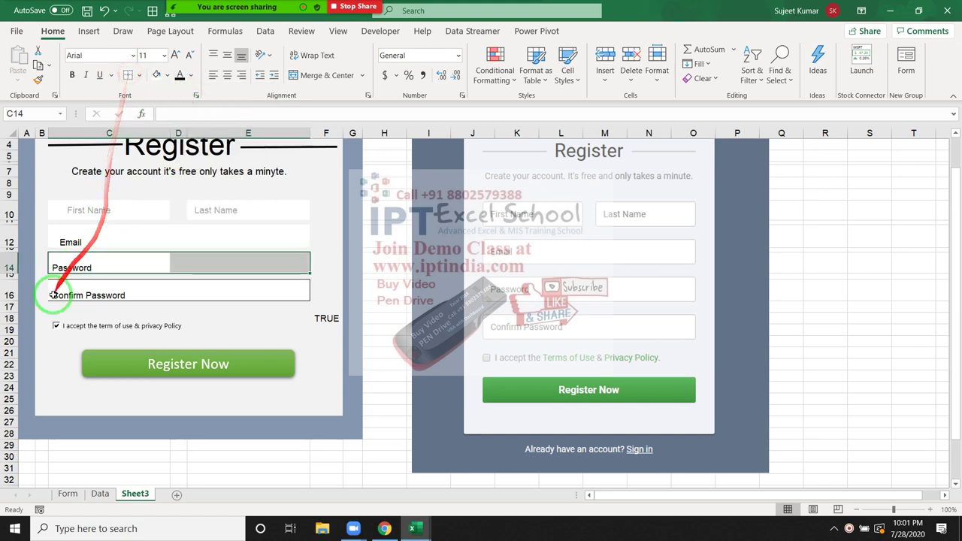
left_click(53, 295)
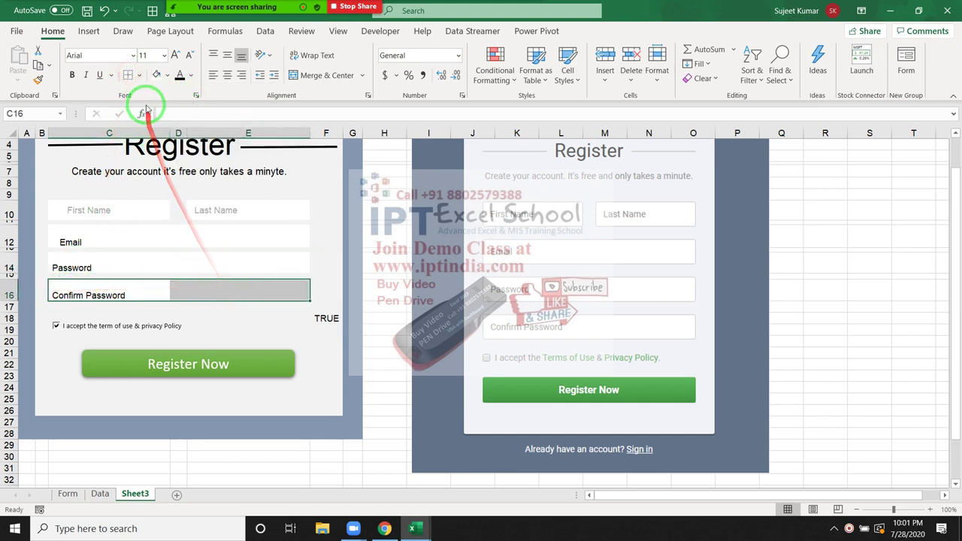
left_click(121, 257)
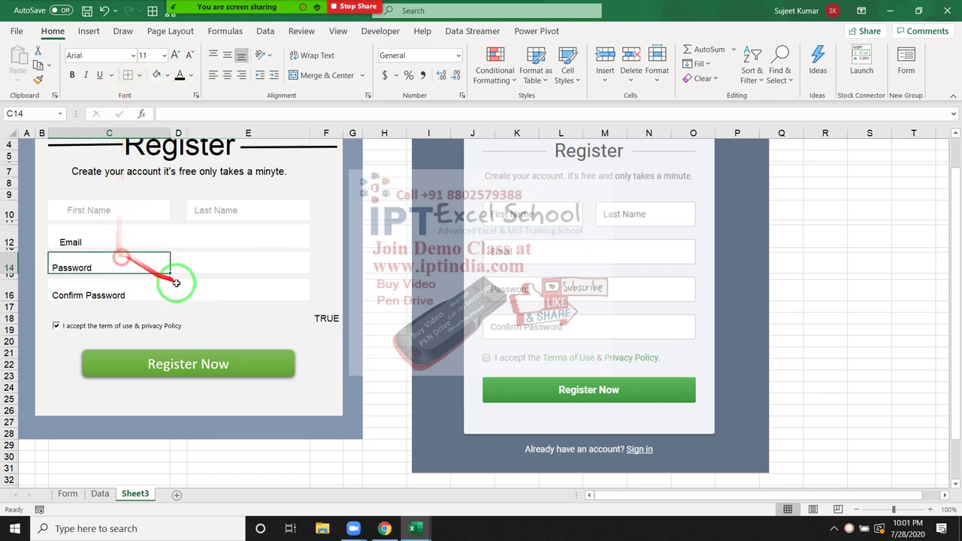
left_click(98, 341)
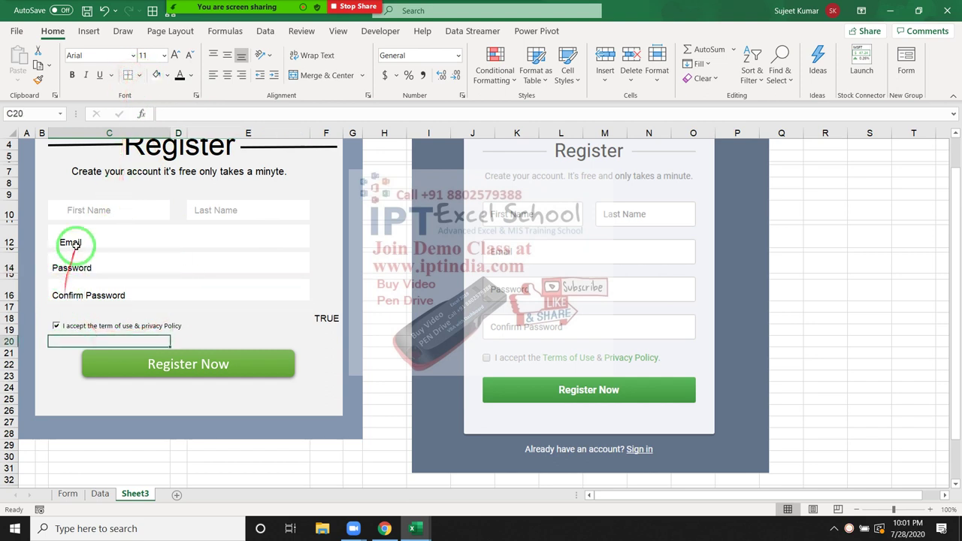
Make the Email label grey and middle-align the Email and Password labels
left_click(42, 238)
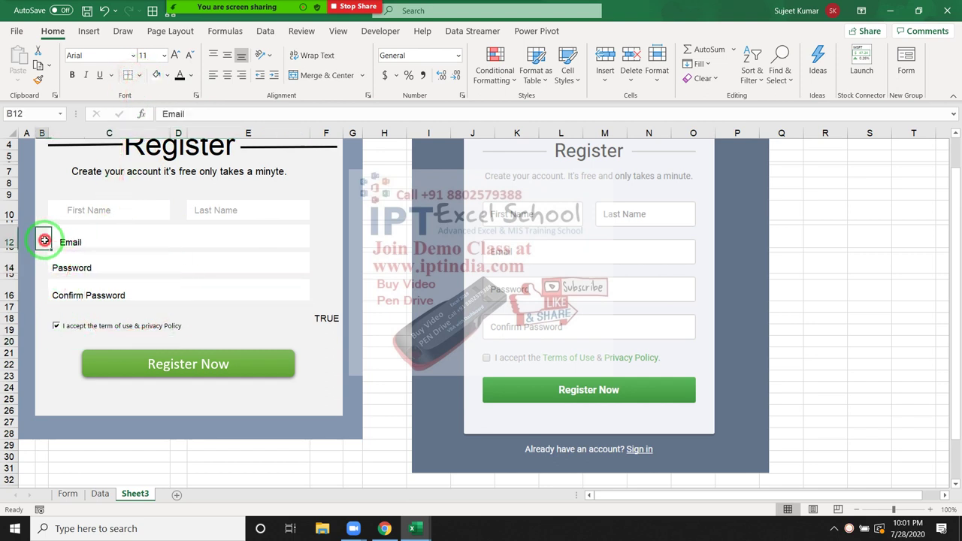
left_click(191, 76)
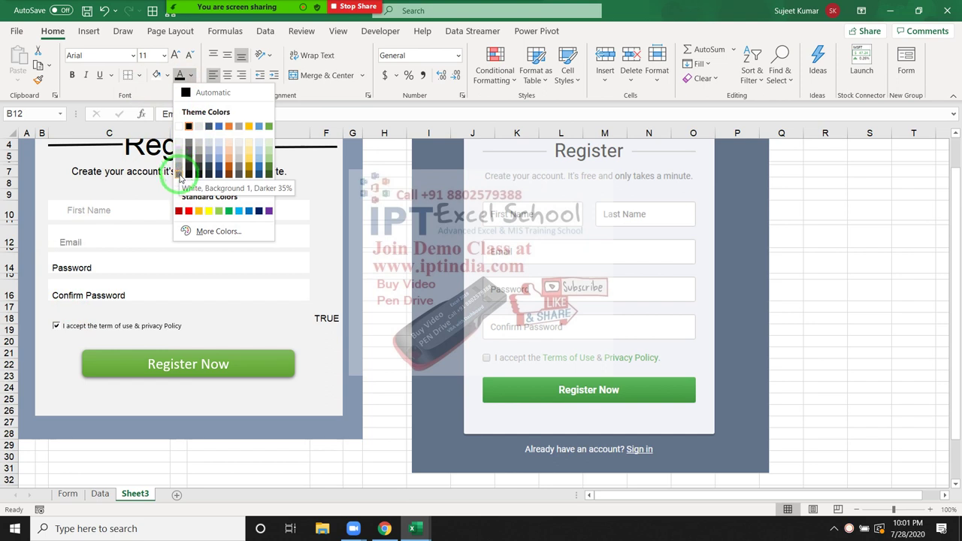
left_click(179, 173)
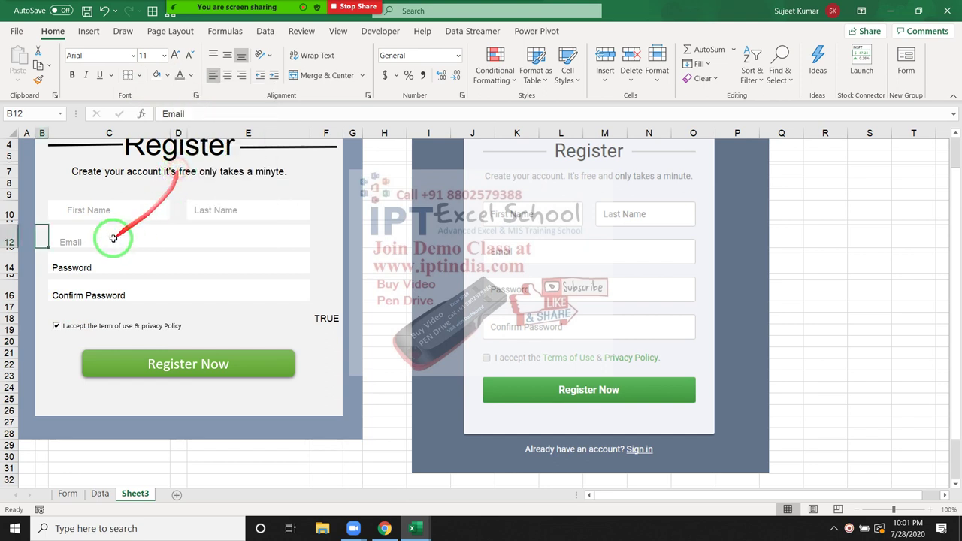
left_click(226, 54)
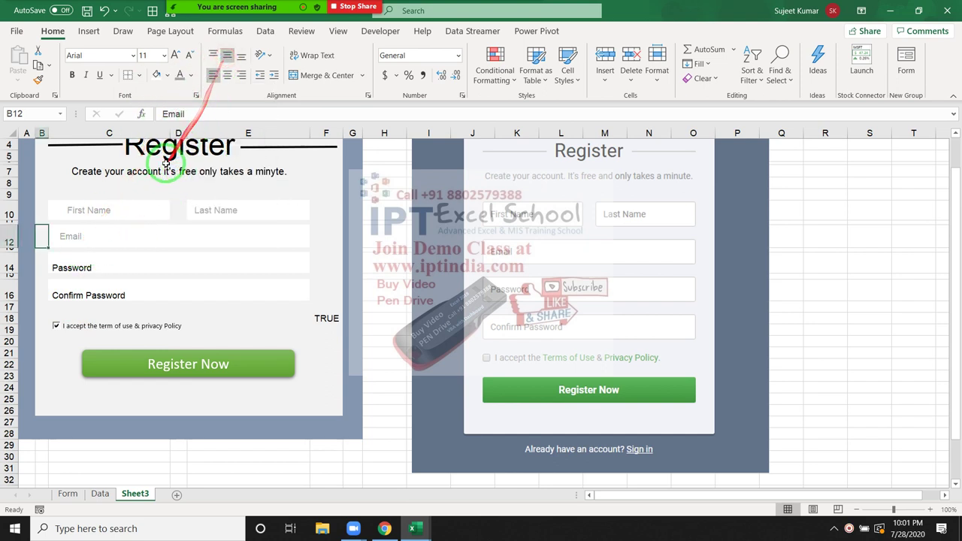
left_click(47, 274)
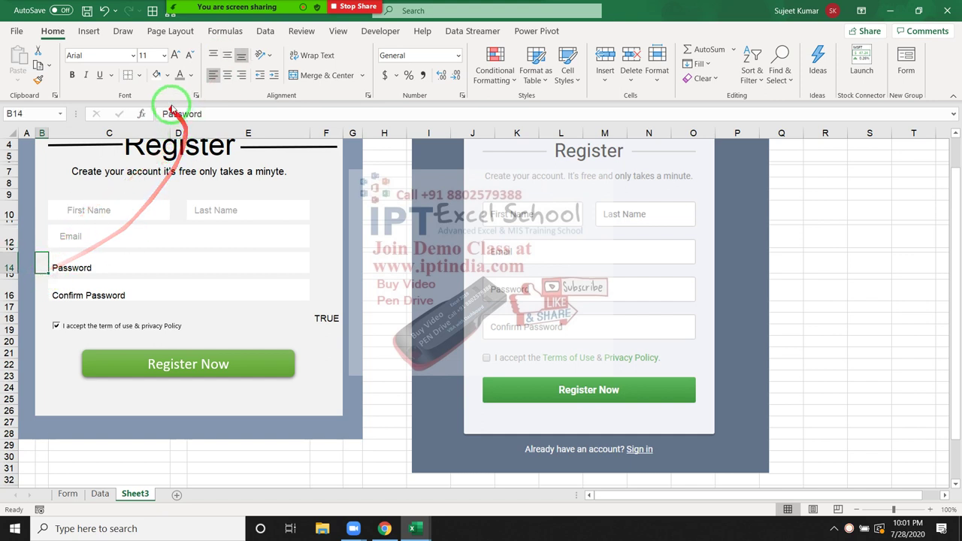
left_click(223, 63)
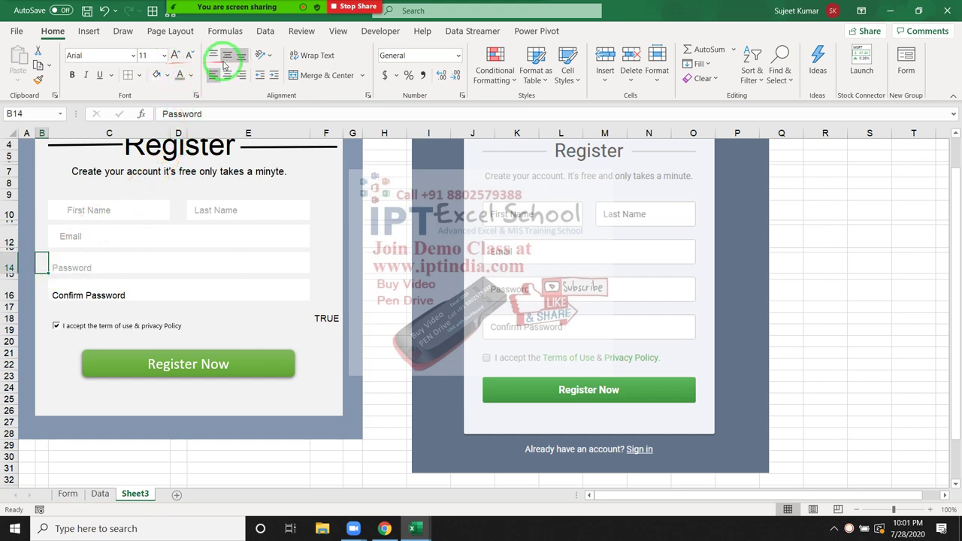
Turn the Confirm Password label in B16 grey and middle-align it
left_click(47, 294)
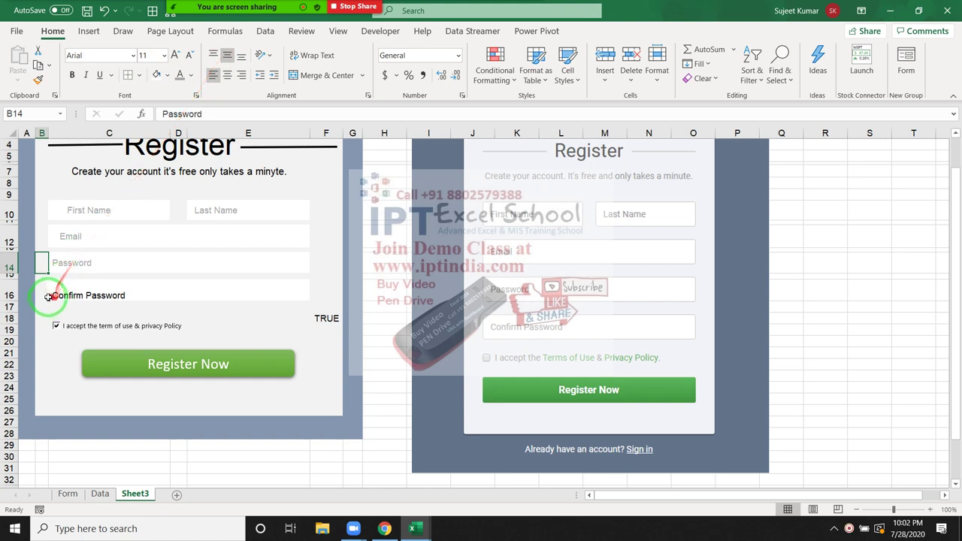
left_click(178, 76)
left_click(227, 58)
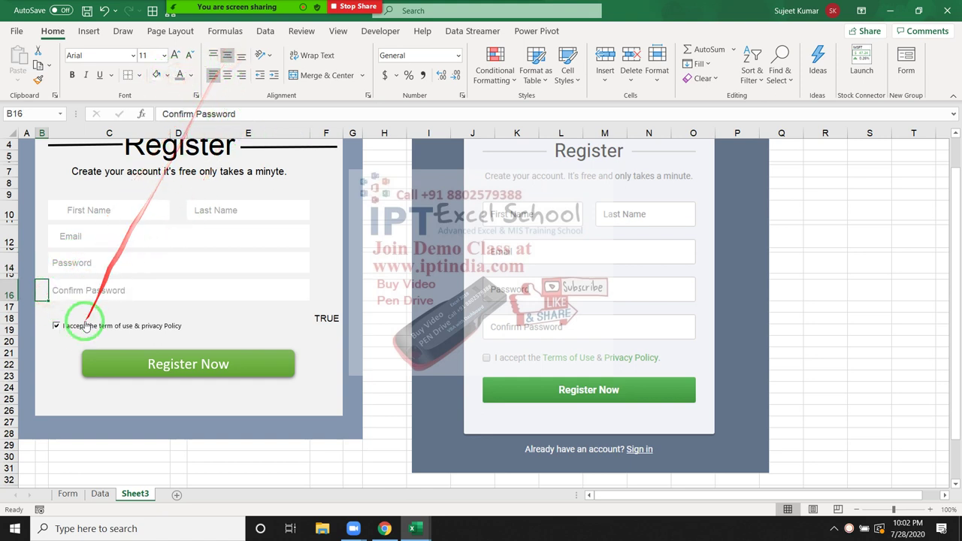
left_click(45, 398)
left_click(324, 318)
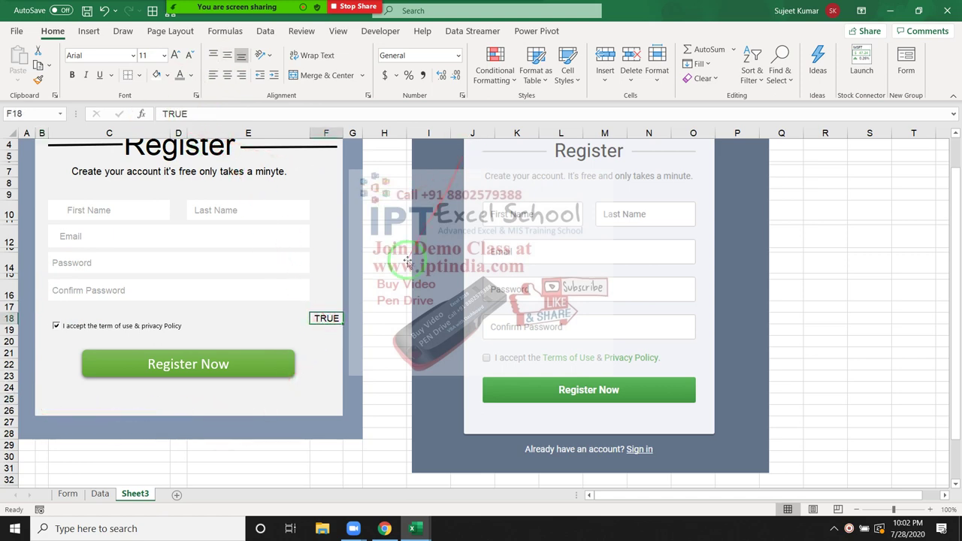
scroll(406, 261, "up", 1)
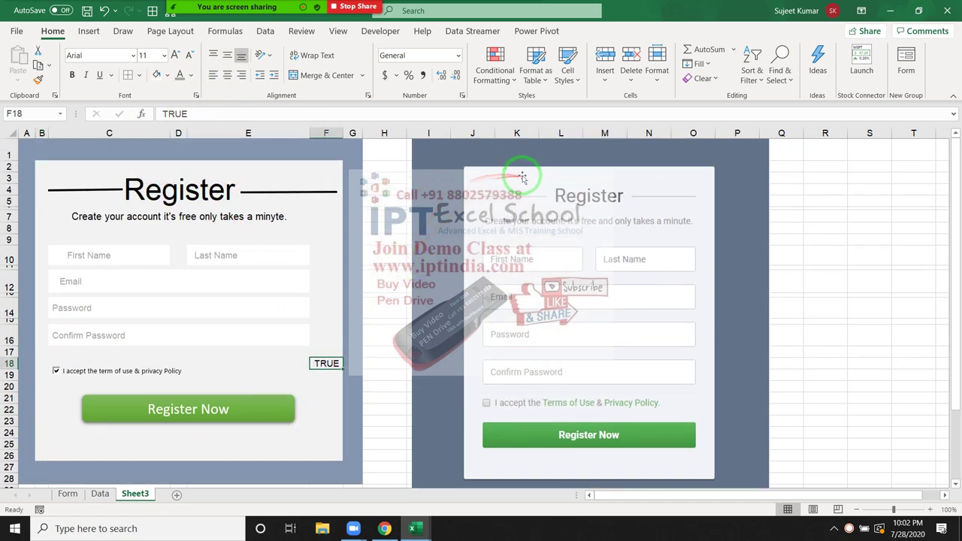
left_click(84, 249)
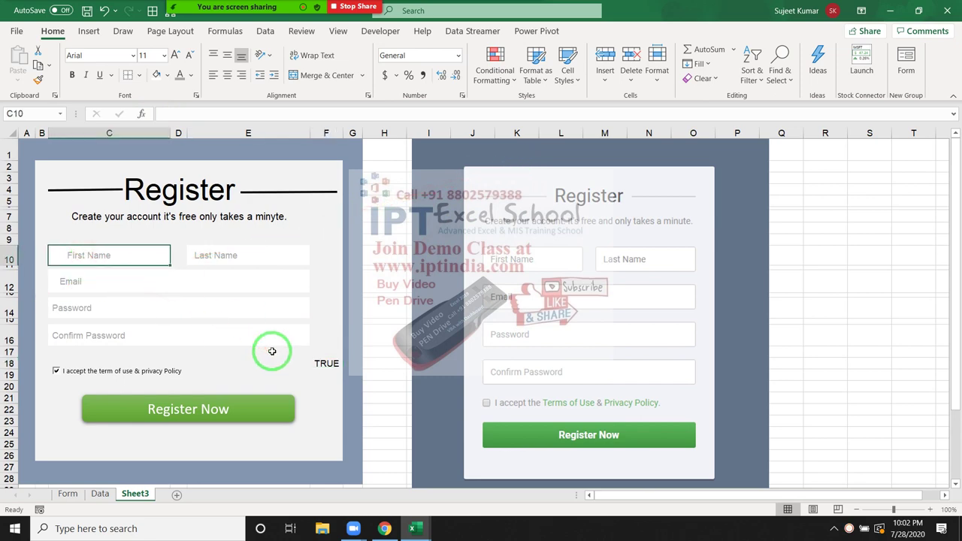
type("Puja")
key("Return")
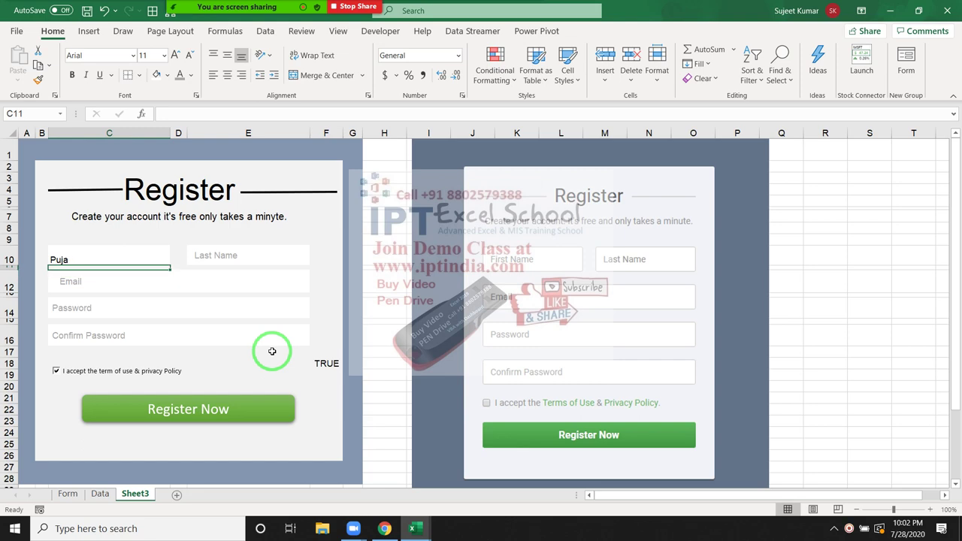
key("Up")
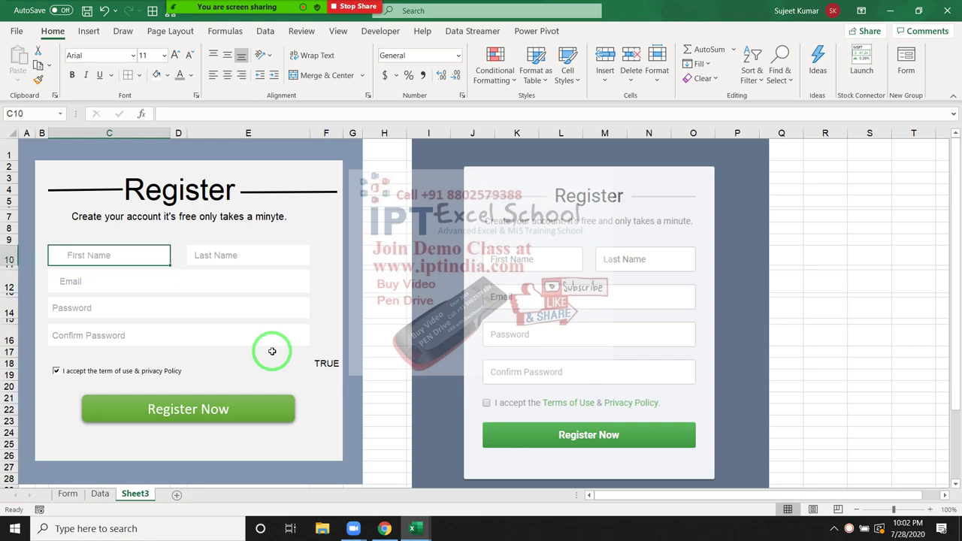
type("Puja")
key("Return")
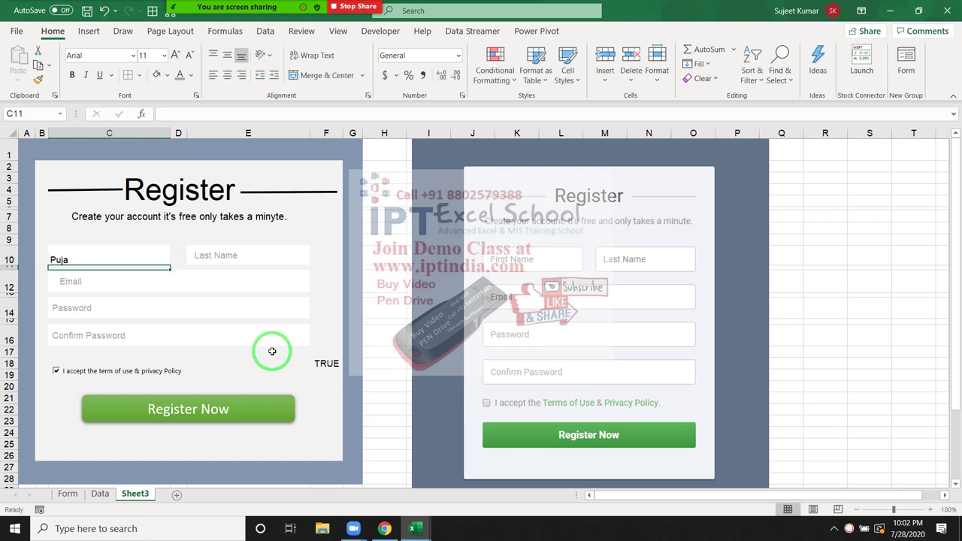
key("Up")
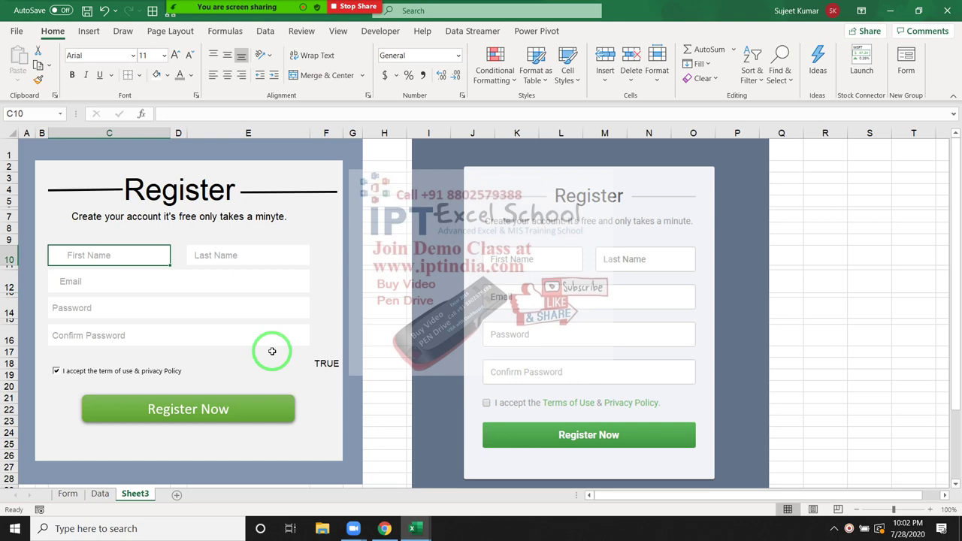
Delete the reference register picture and hide all columns from H to the end
left_click(488, 150)
key("Delete")
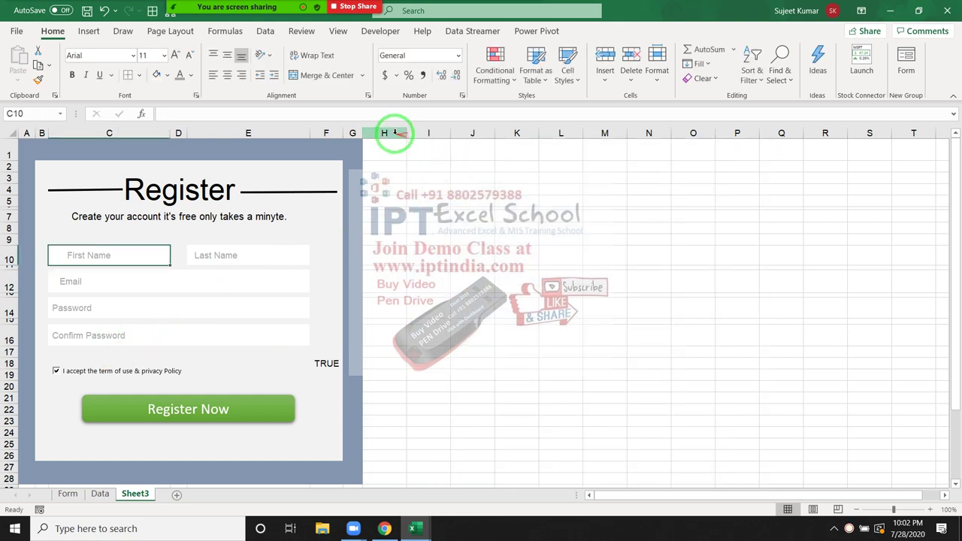
left_click(391, 133)
key("ctrl+shift+Right")
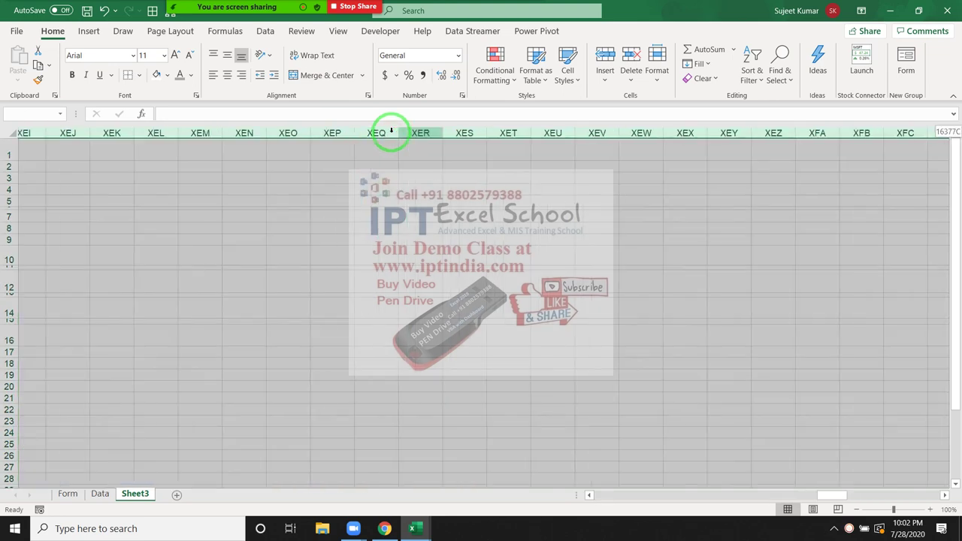
right_click(399, 131)
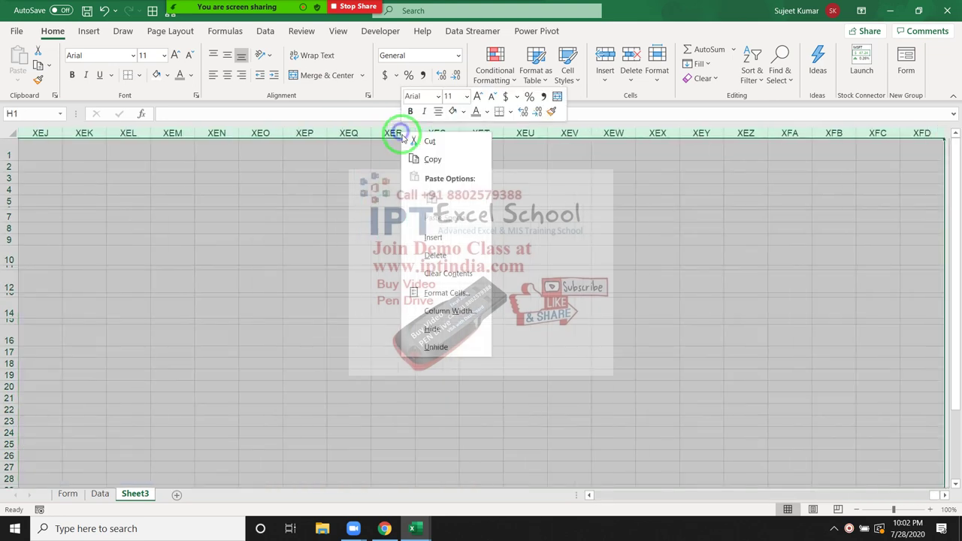
left_click(442, 334)
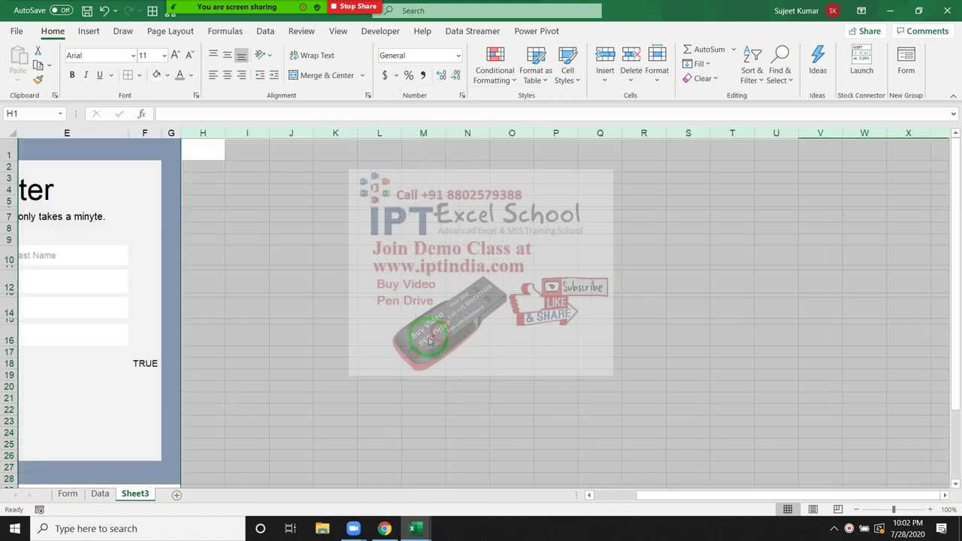
Hide all rows from 29 to the bottom of the sheet
scroll(129, 430, "down", 3)
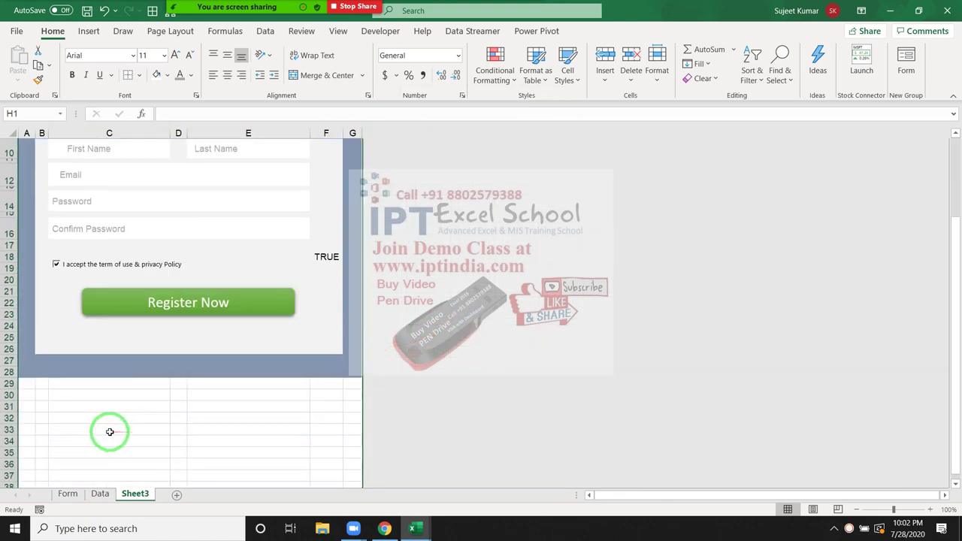
left_click(8, 383)
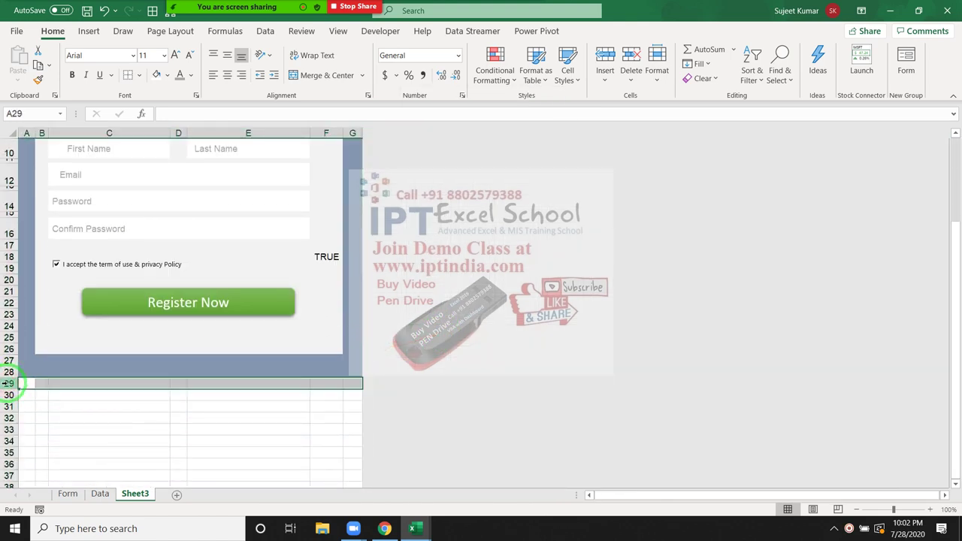
key("ctrl+shift+Down")
right_click(30, 373)
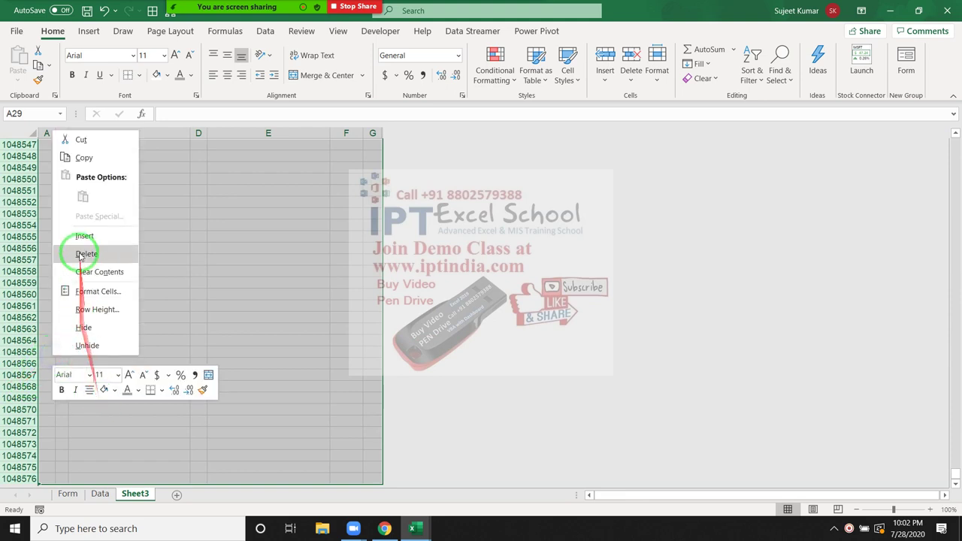
left_click(84, 327)
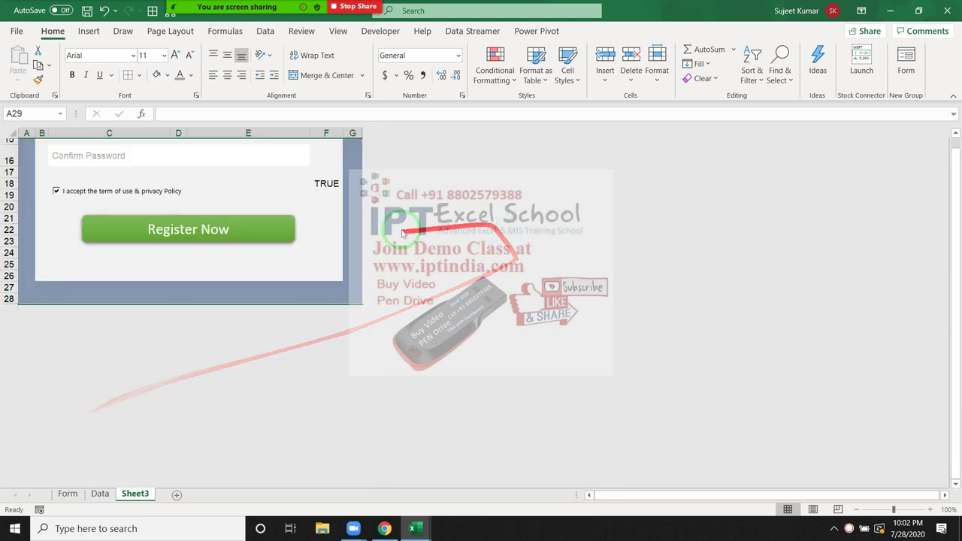
left_click(353, 231)
scroll(354, 268, "up", 5)
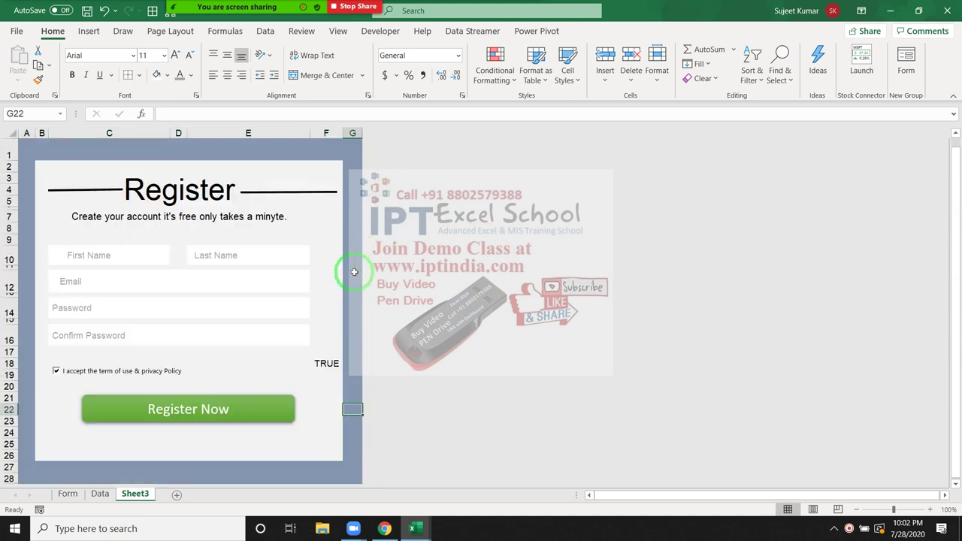
Clear the Locked protection setting on input boxes C10, E10, C12, C14 and C16
left_click(129, 253)
left_click(223, 256, "ctrl")
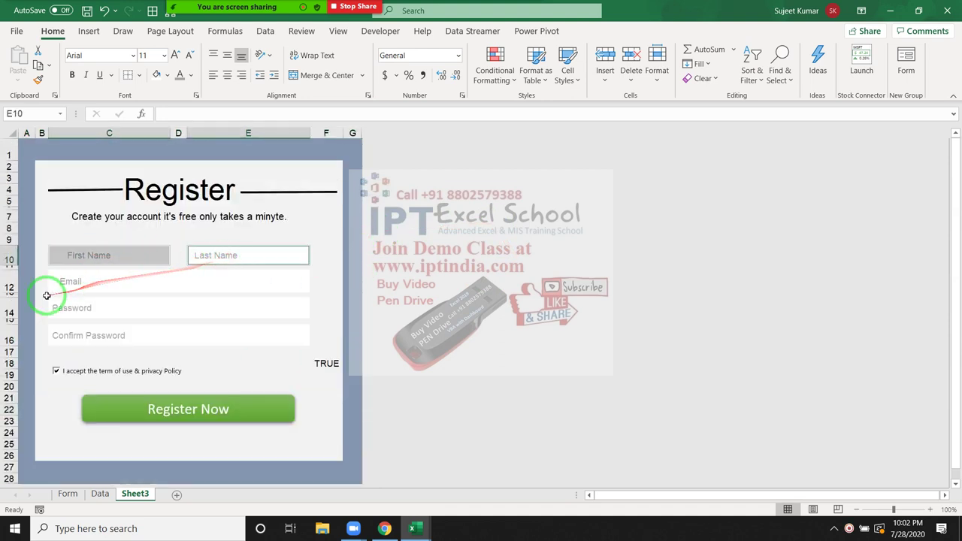
left_click(65, 281, "ctrl")
left_click(64, 308, "ctrl")
left_click(64, 333, "ctrl")
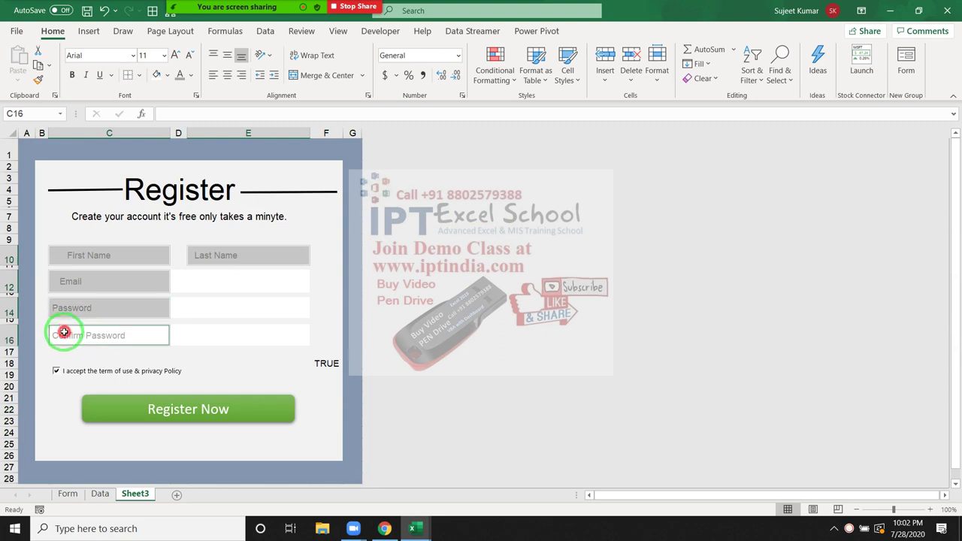
right_click(130, 254)
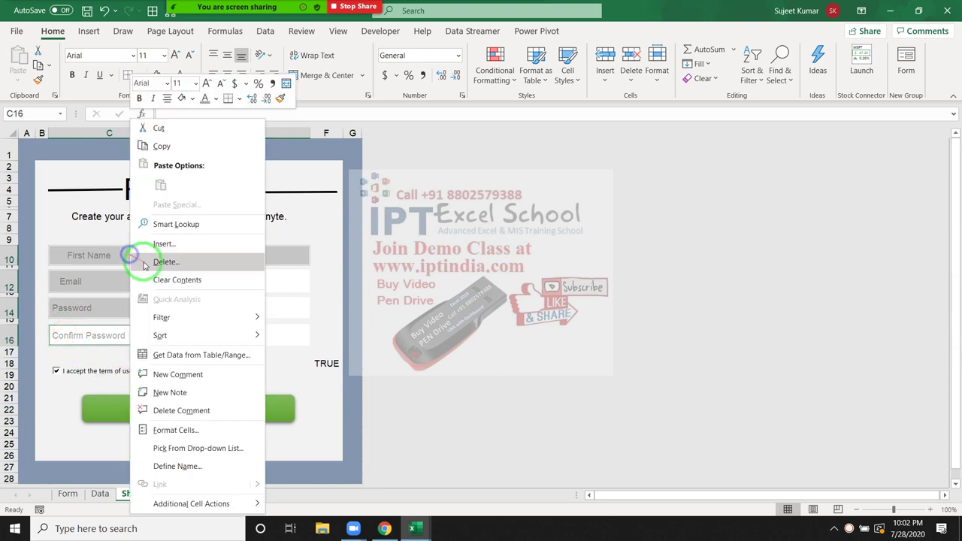
left_click(198, 430)
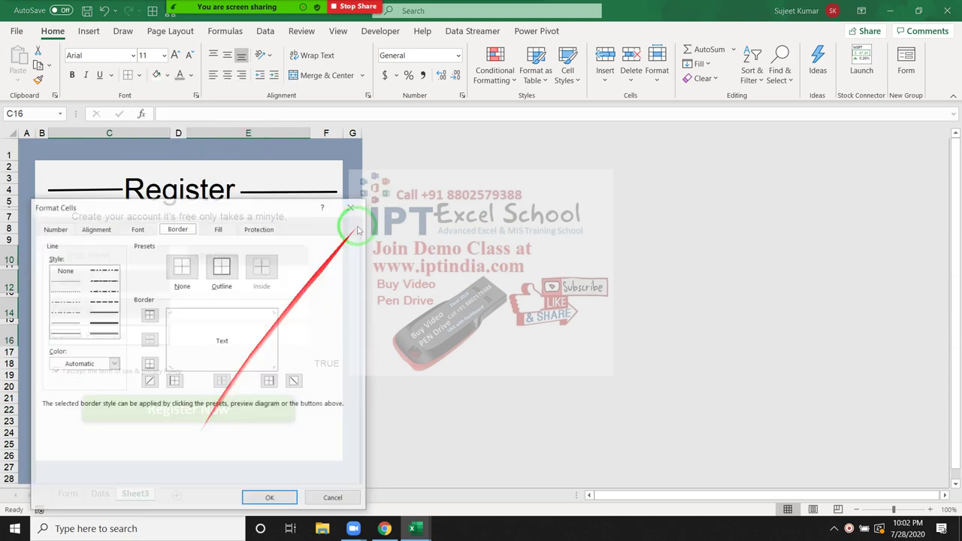
left_click(252, 232)
left_click(57, 247)
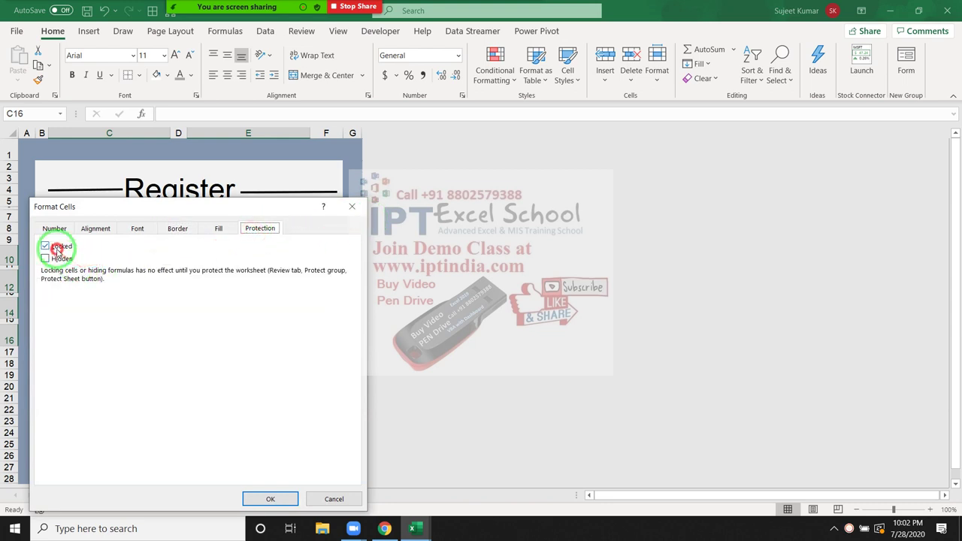
left_click(268, 500)
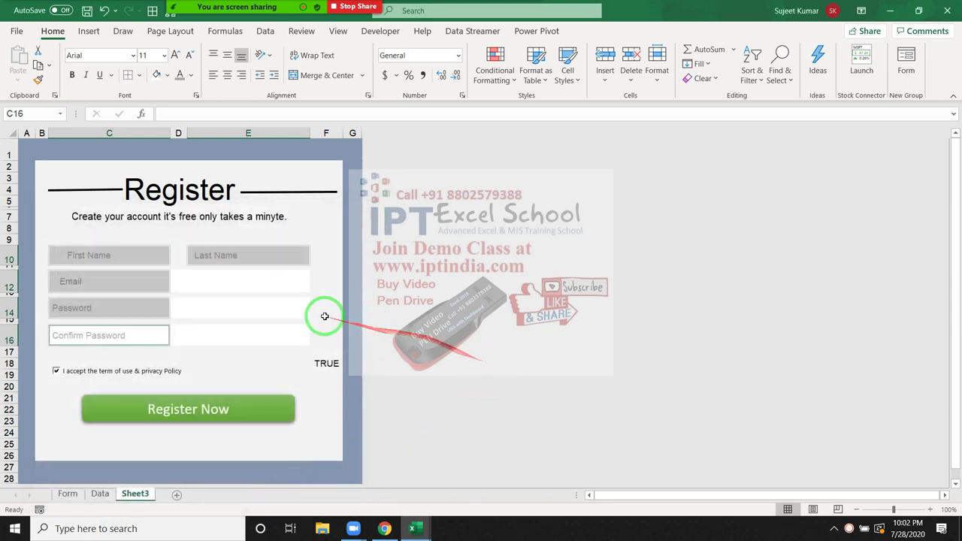
left_click(270, 288)
Protect Sheet3 with locked-cell selection disallowed and Edit objects allowed
right_click(141, 497)
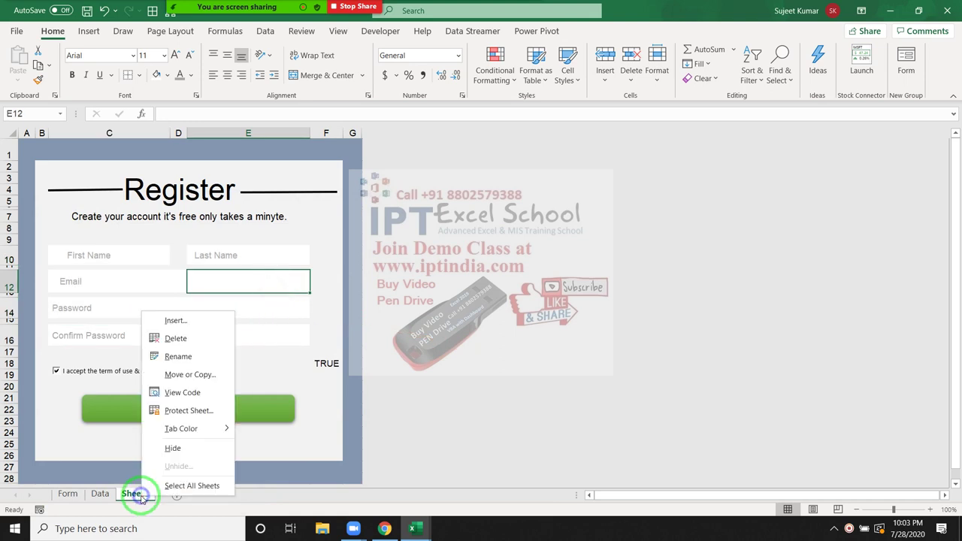
left_click(189, 411)
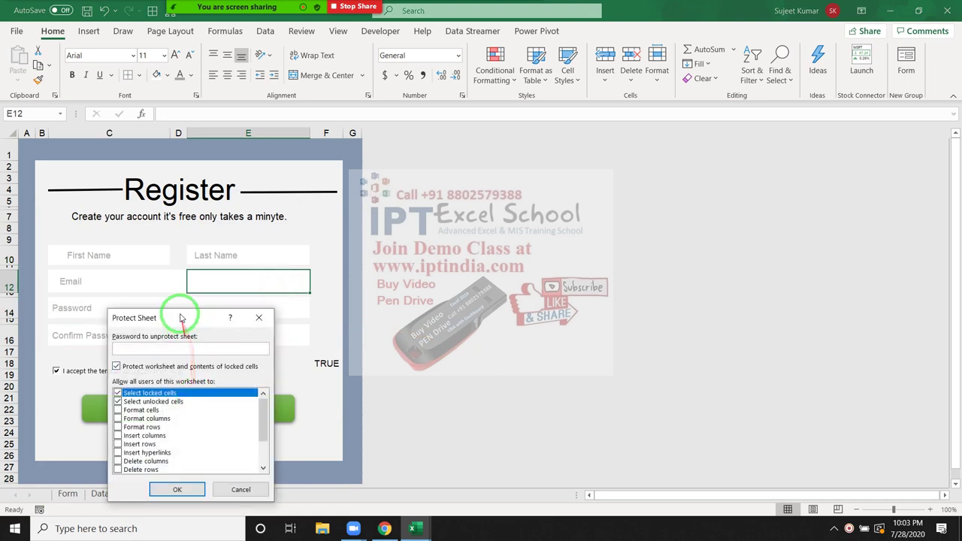
left_click_drag(189, 314, 502, 248)
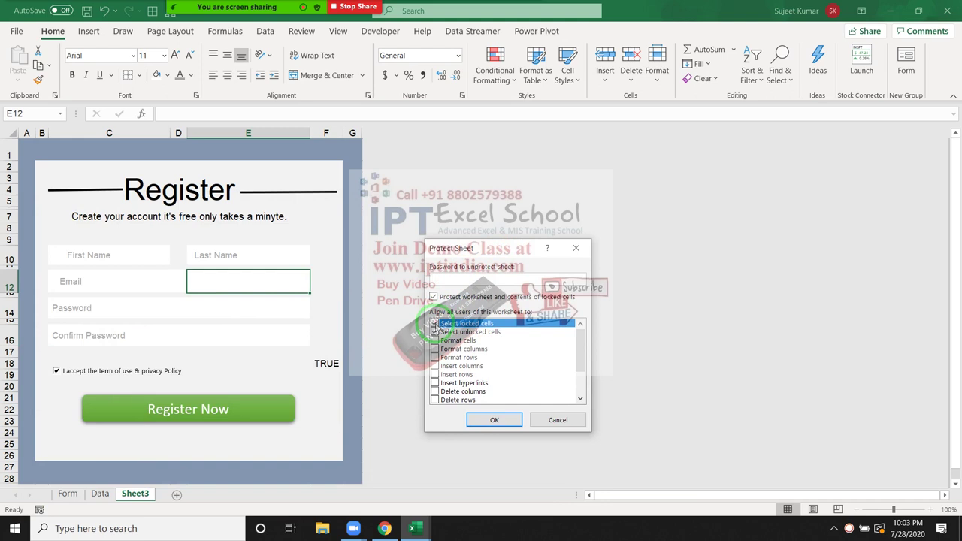
left_click(434, 324)
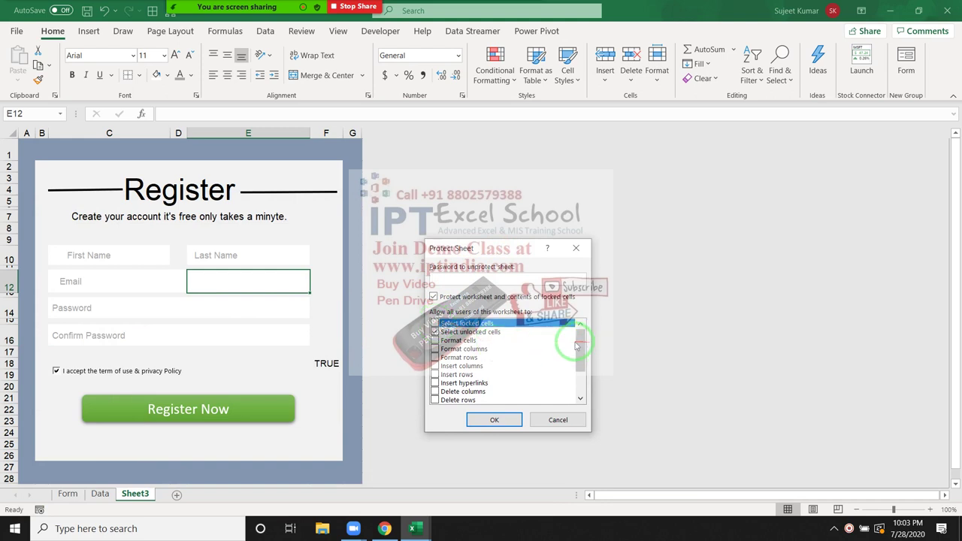
left_click_drag(586, 348, 584, 382)
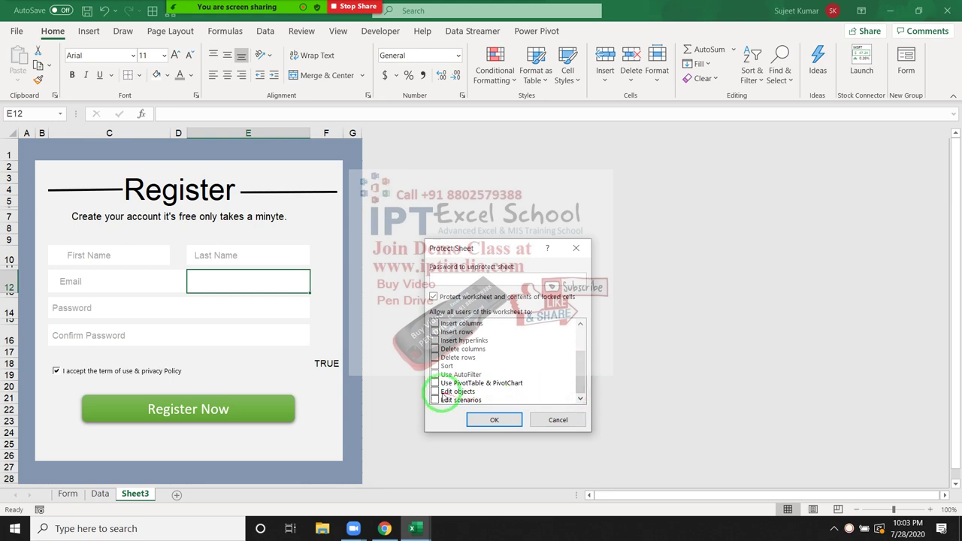
left_click(434, 391)
left_click(490, 419)
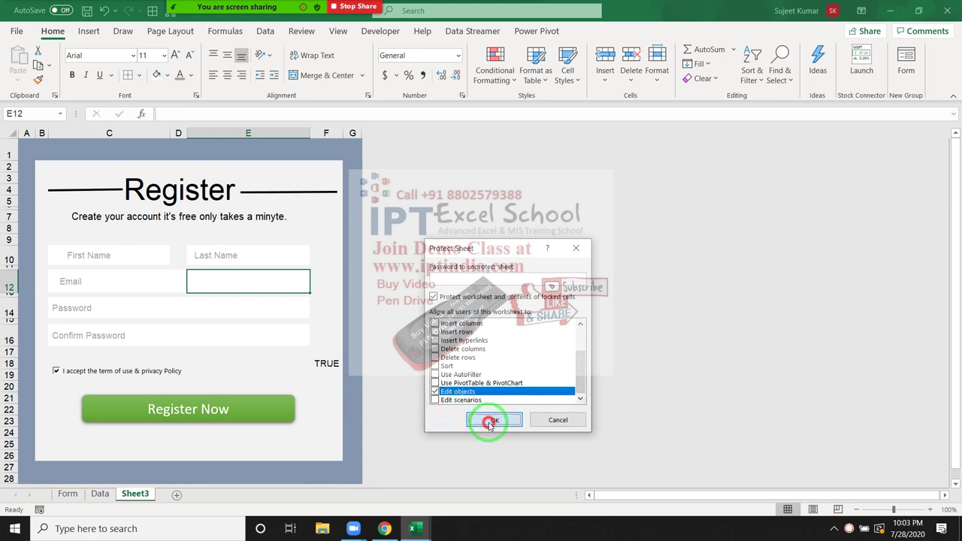
Test the protection by cycling through the unlocked fields, then glance at the Form and Data sheets
left_click(105, 251)
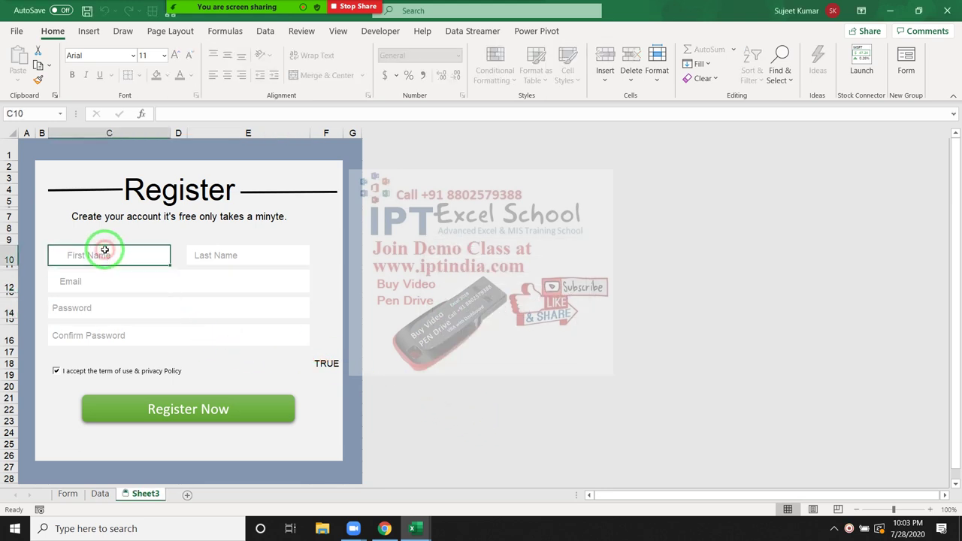
key("Return")
key("Return")
key("Return")
key("Return")
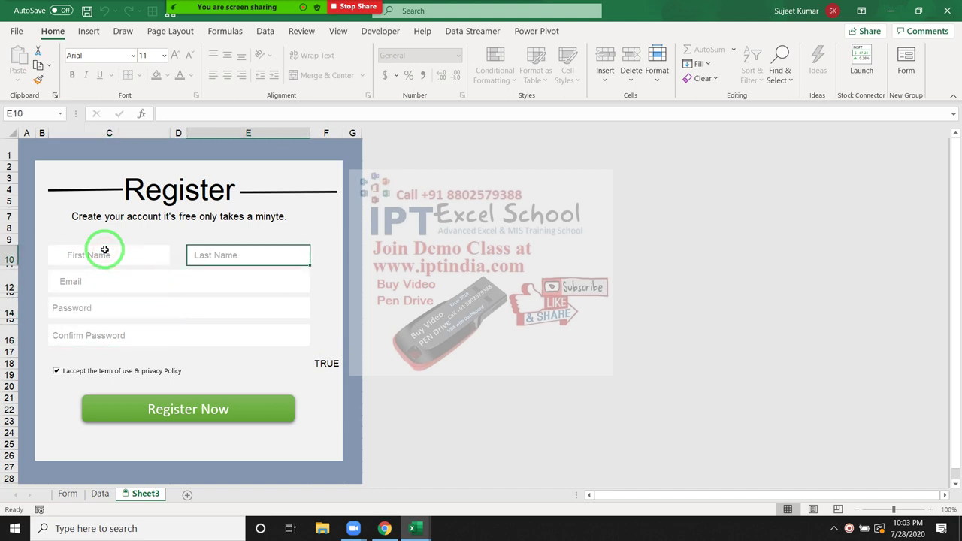
key("Return")
key("Return")
key("Return")
key("Return")
key("Return")
key("Return")
key("Return")
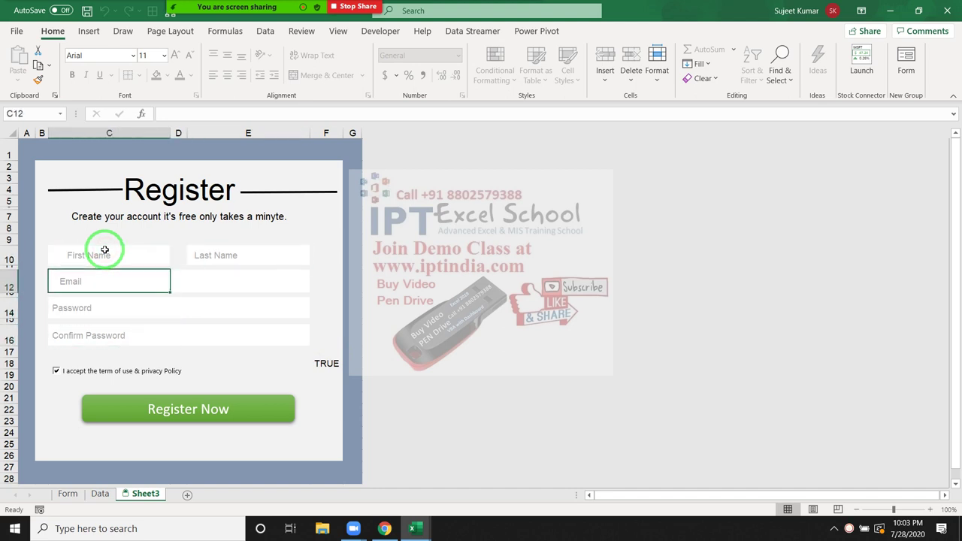
key("Return")
key("Return")
key("Return")
key("Return")
key("Return")
key("Return")
key("Return")
key("Return")
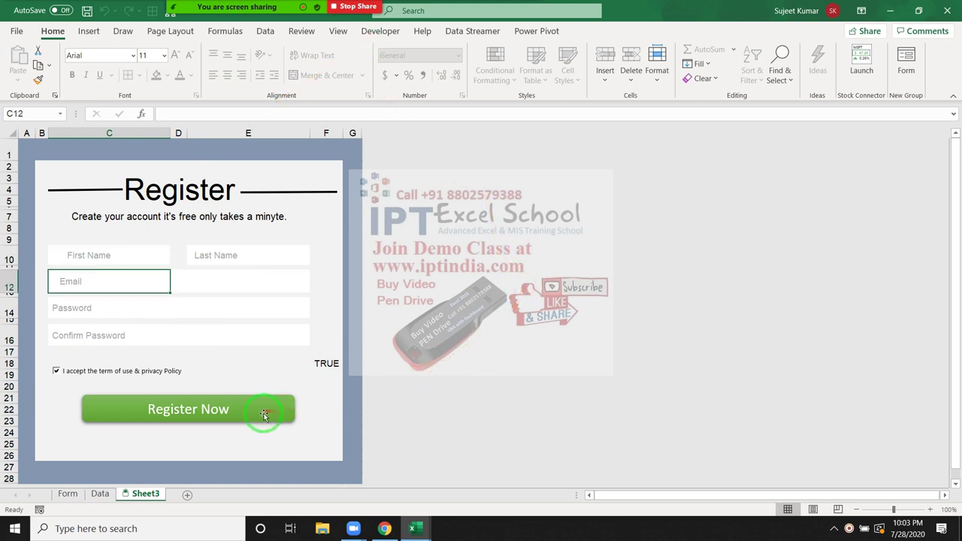
left_click(66, 495)
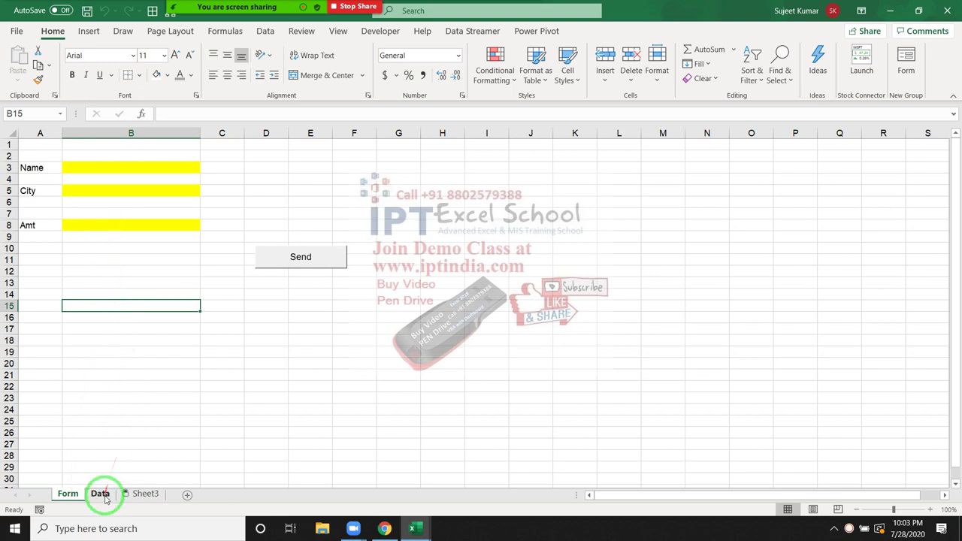
left_click(100, 494)
left_click(143, 494)
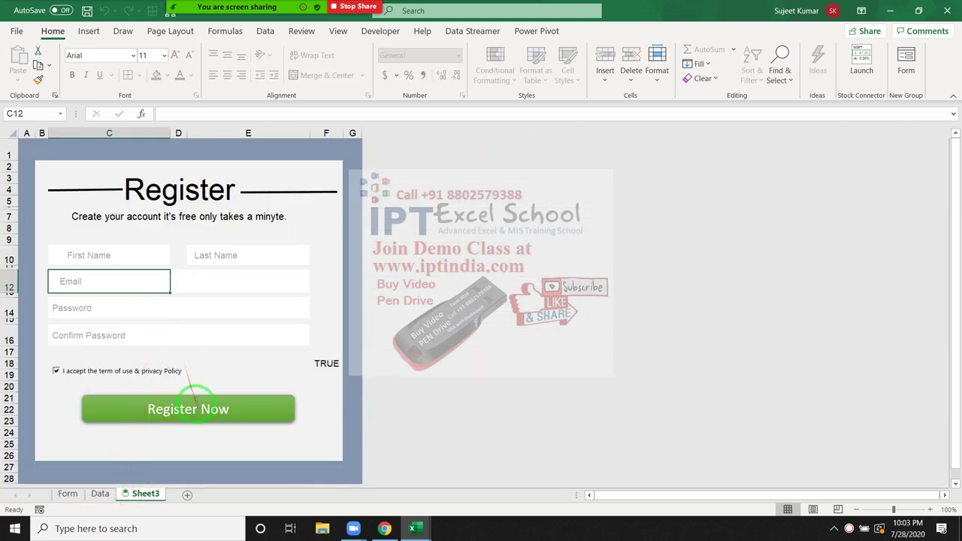
right_click(197, 408)
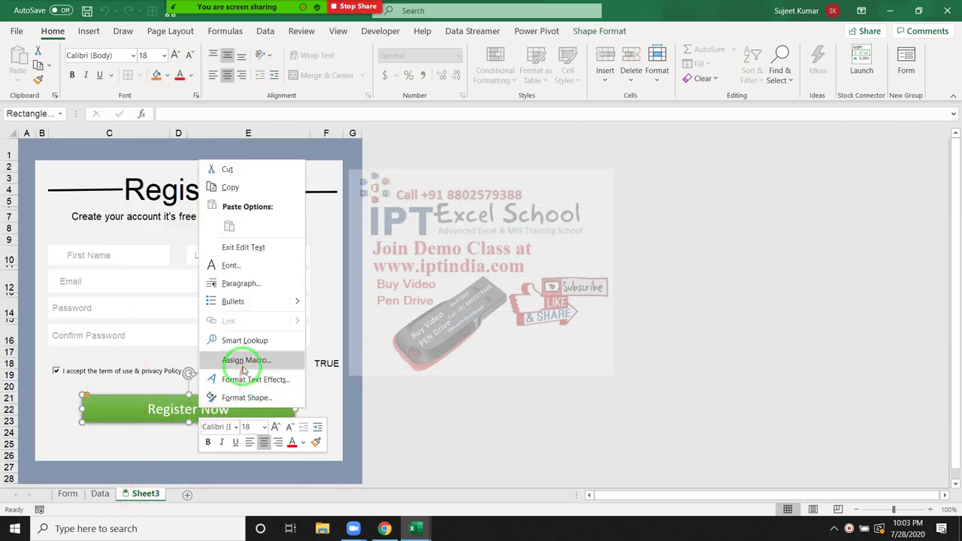
left_click(242, 366)
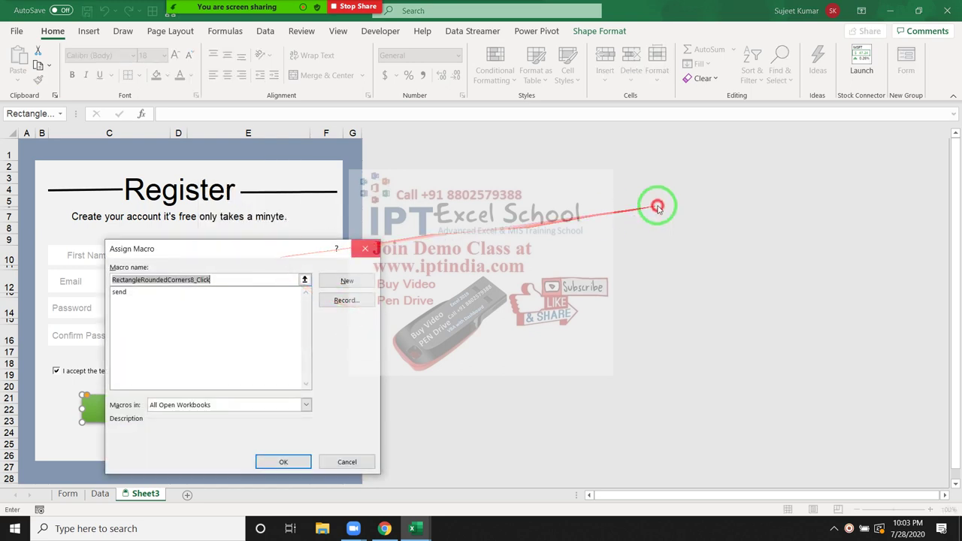
mouse_move(299, 252)
left_mouse_down()
mouse_move(657, 238)
mouse_move(644, 252)
left_mouse_up()
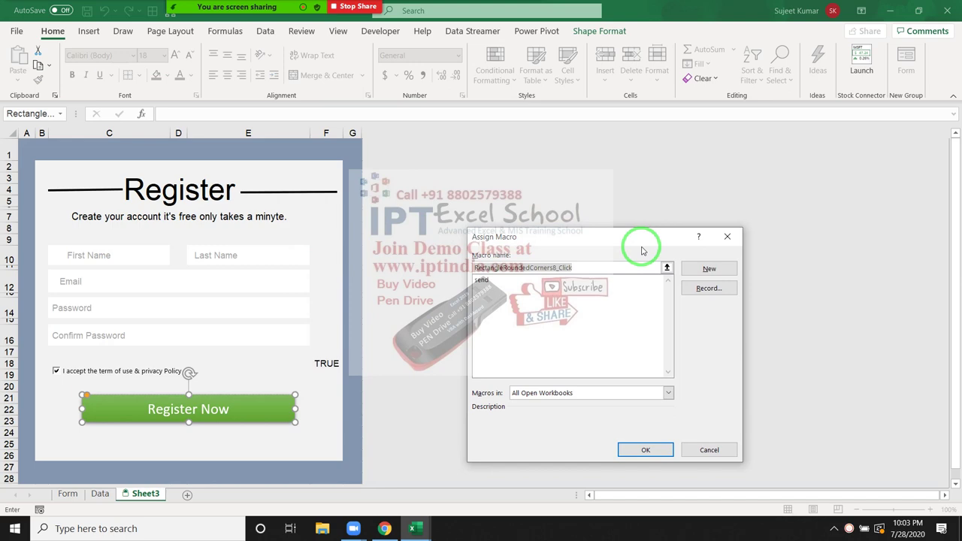
left_click(727, 237)
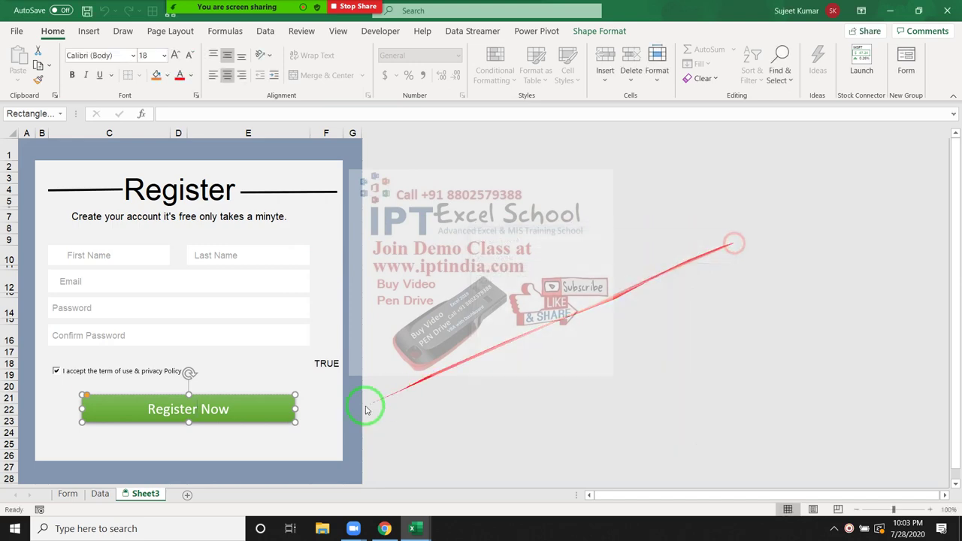
Add a new sheet and name it NData, since Data is already taken
left_click(187, 495)
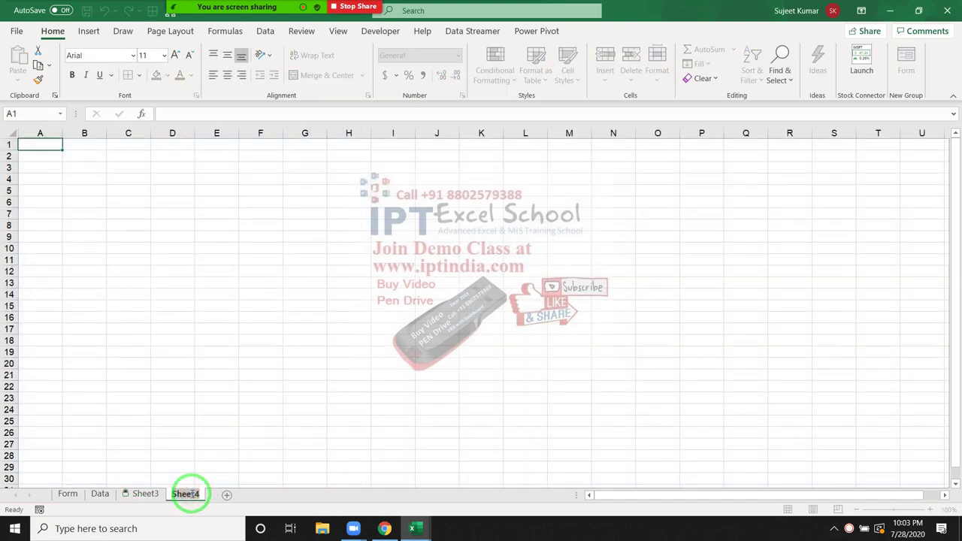
left_click(133, 223)
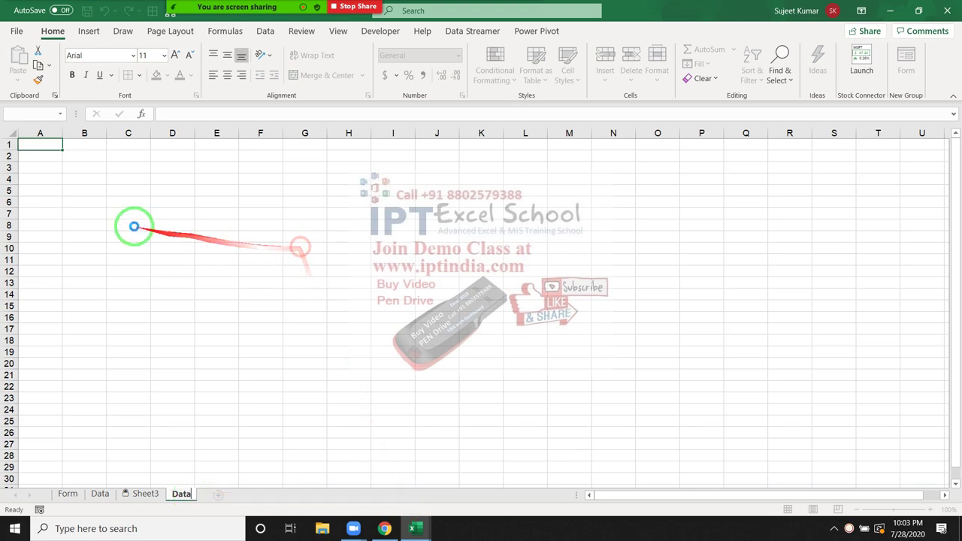
left_click(485, 299)
type("N")
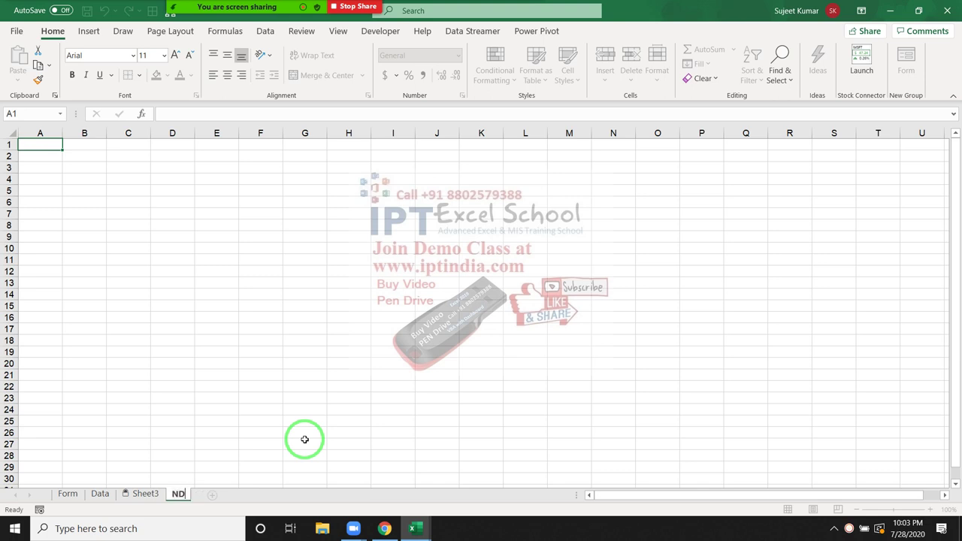
type("ata")
left_click_drag(305, 440, 57, 149)
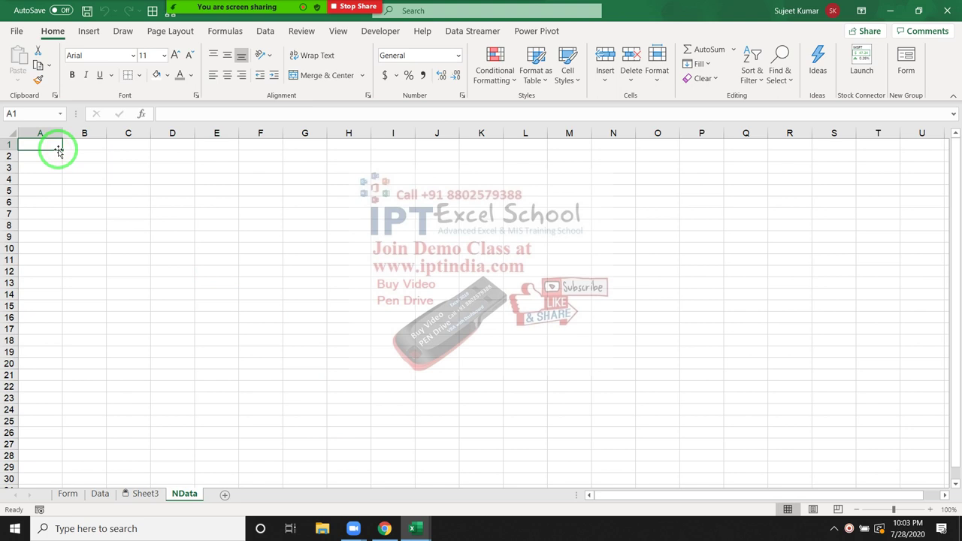
Enter headers ID, Date, Time, Fname and Lname across A1:E1
type("D")
key("Tab")
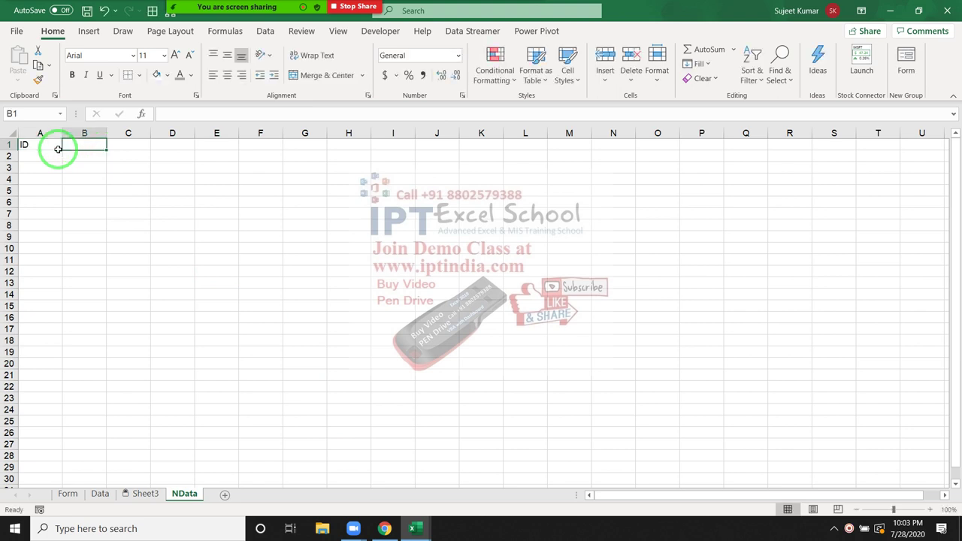
type("Date")
key("Tab")
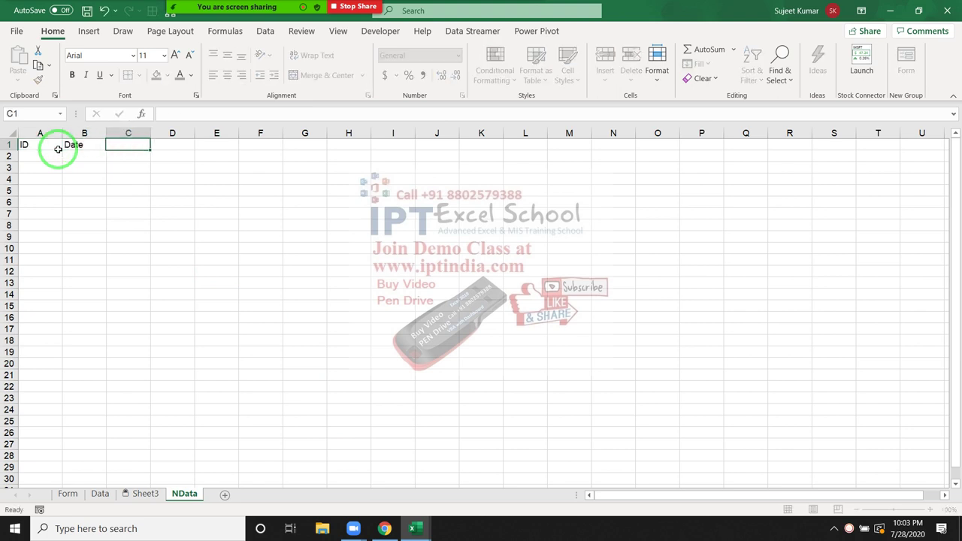
type("Time")
key("Tab")
type("F")
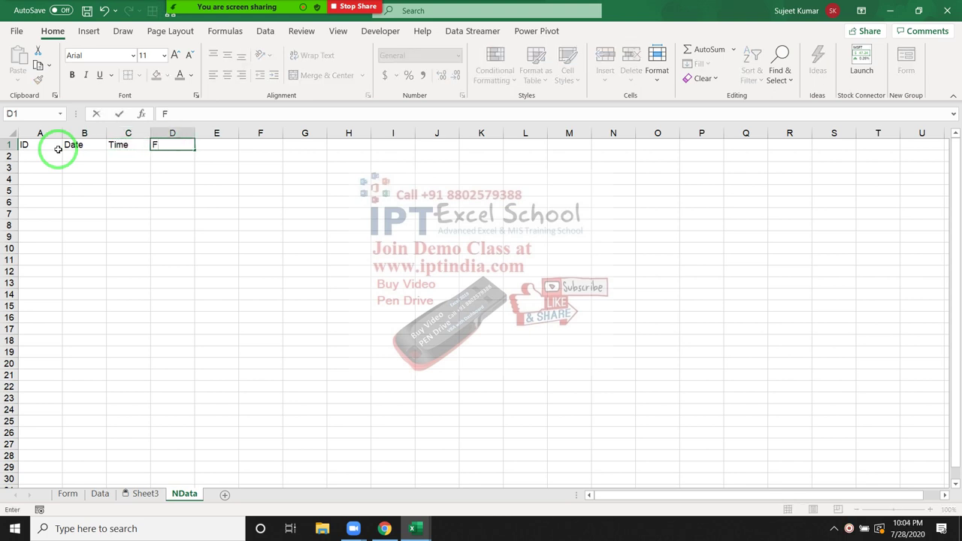
key("Tab")
type("L")
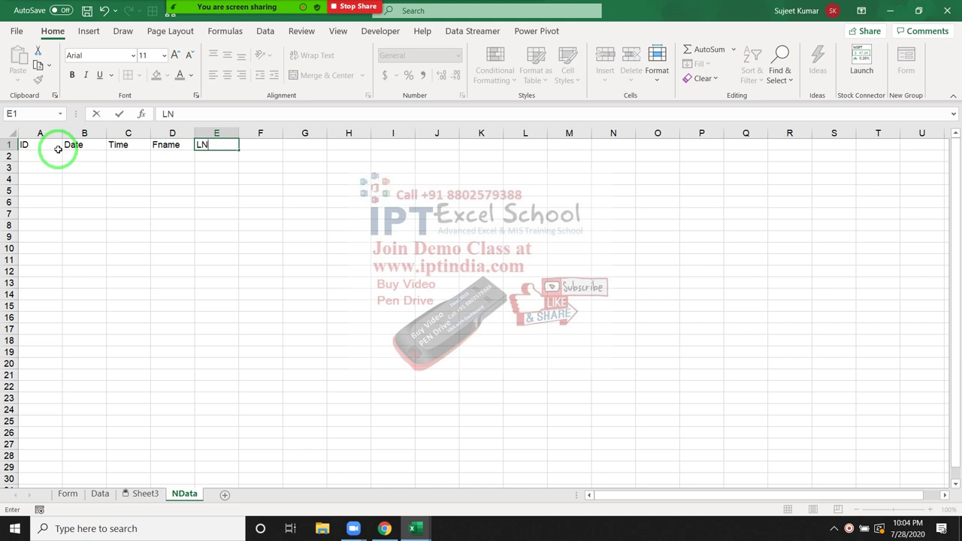
key("Tab")
Enter headers Full Name, email, password, Cpassword and T&C across F1:J1
type("F")
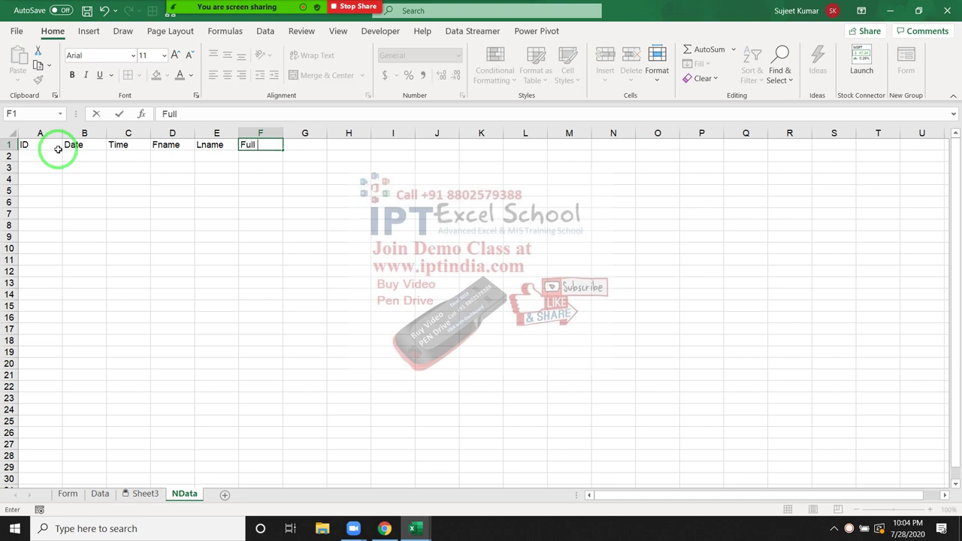
key("Tab")
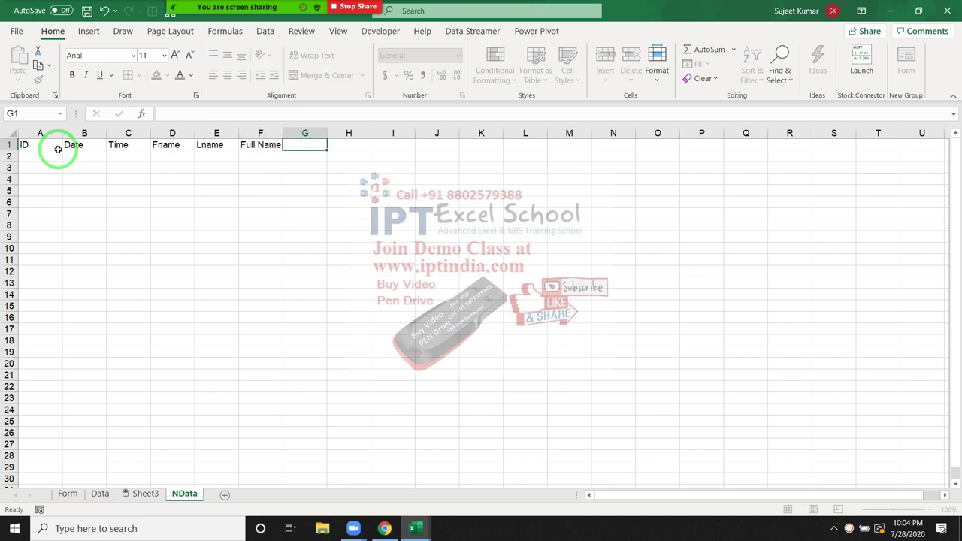
type("email")
key("Tab")
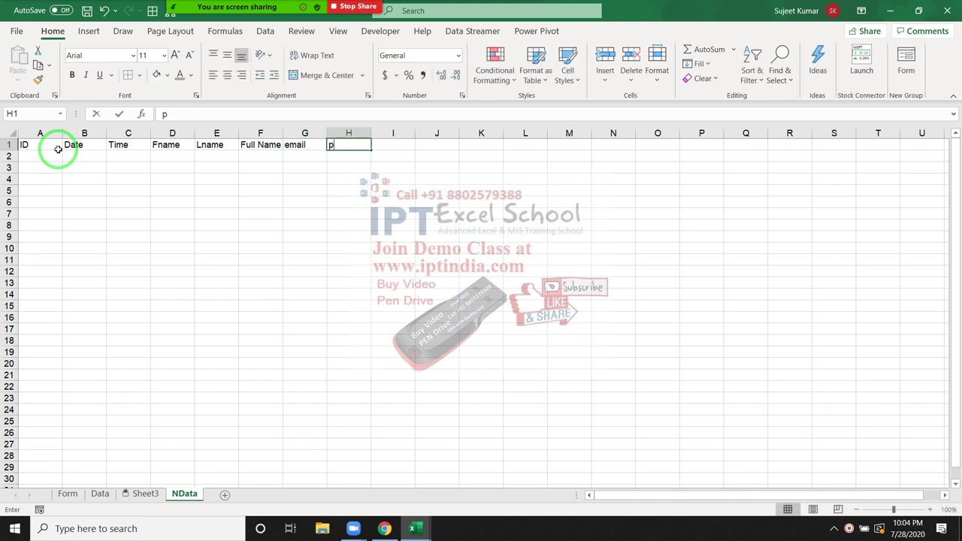
type("assword")
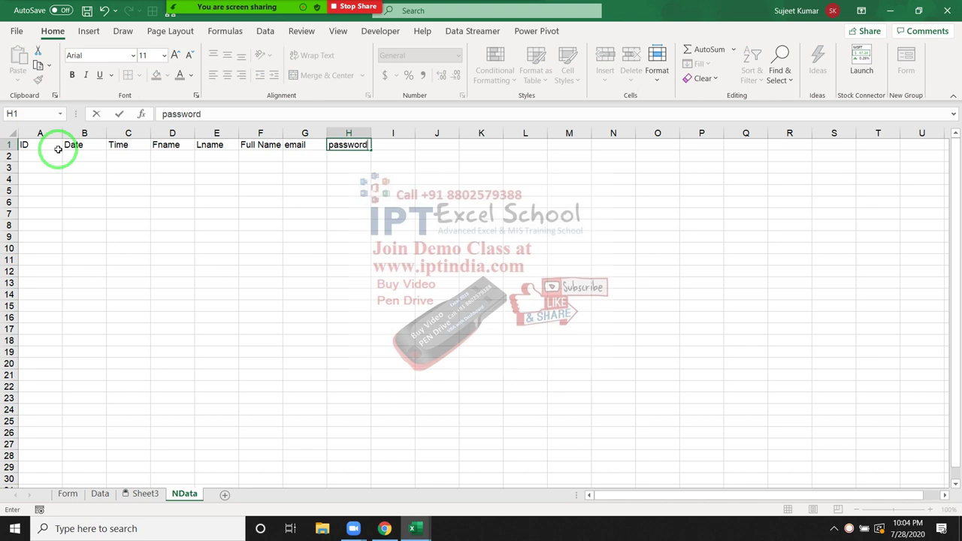
key("Tab")
type("c")
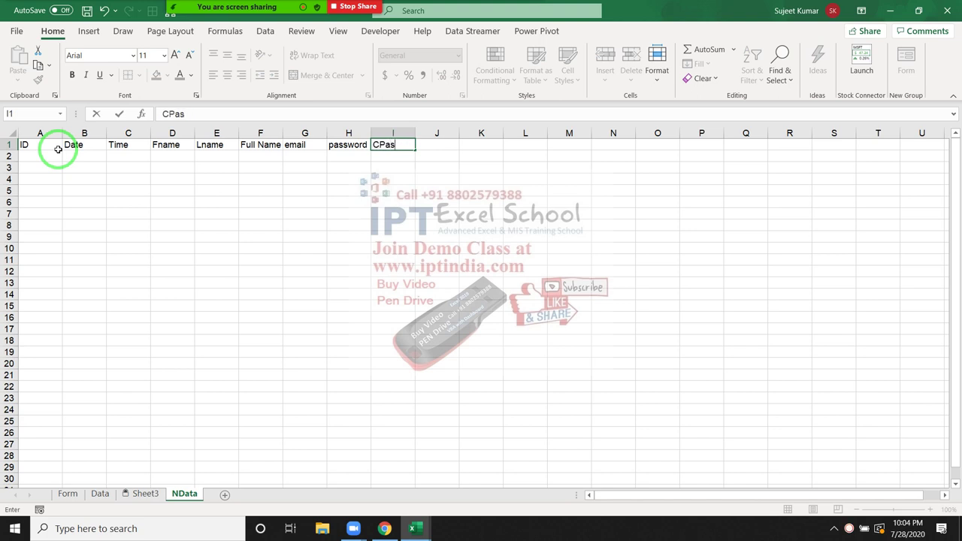
type("d")
key("Tab")
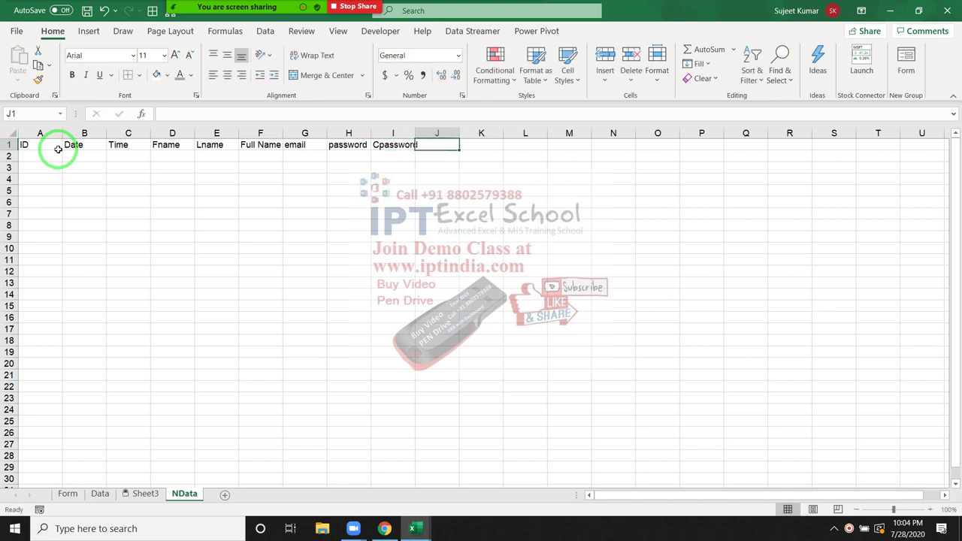
type("T&C")
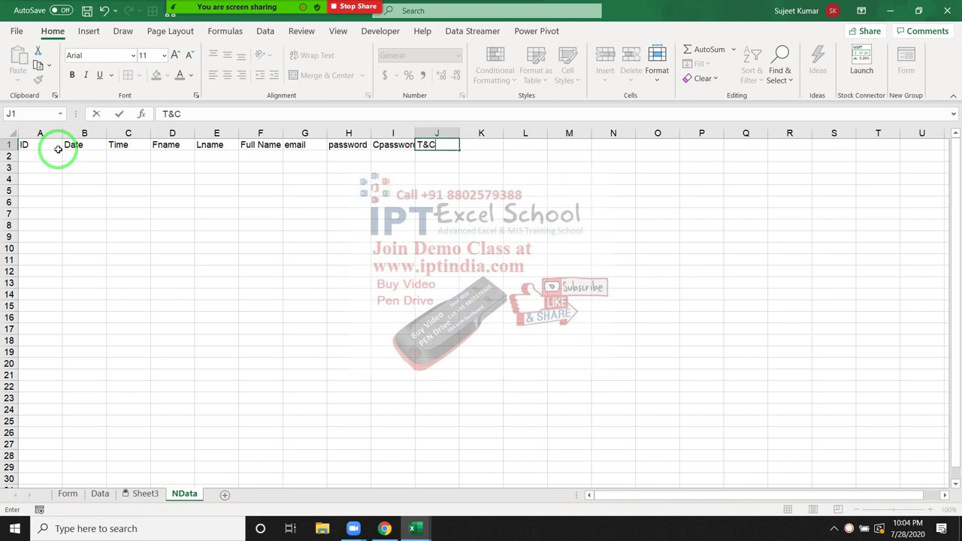
key("Return")
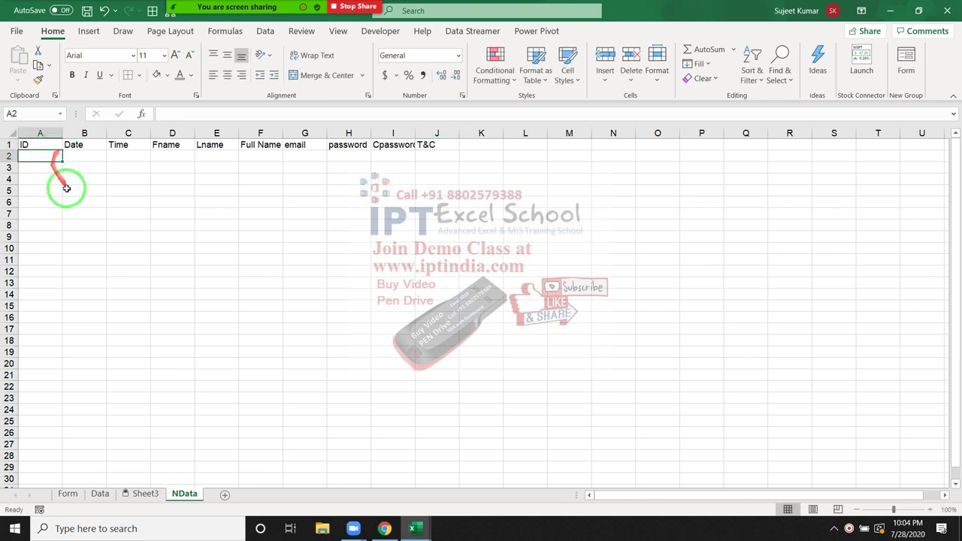
Clear the test entry from Password cell C14 and unprotect Sheet3
left_click(144, 493)
left_click(76, 312)
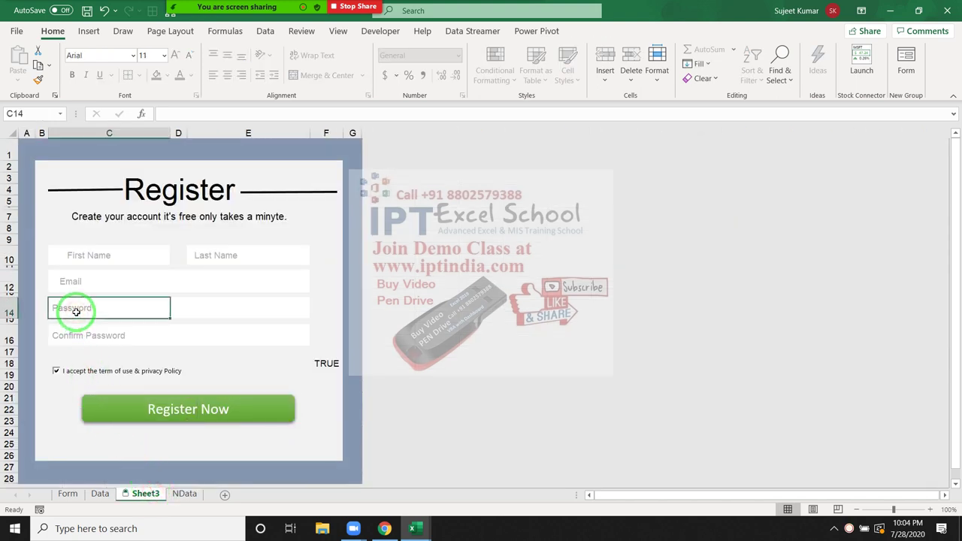
type("sdsad")
left_click(86, 337)
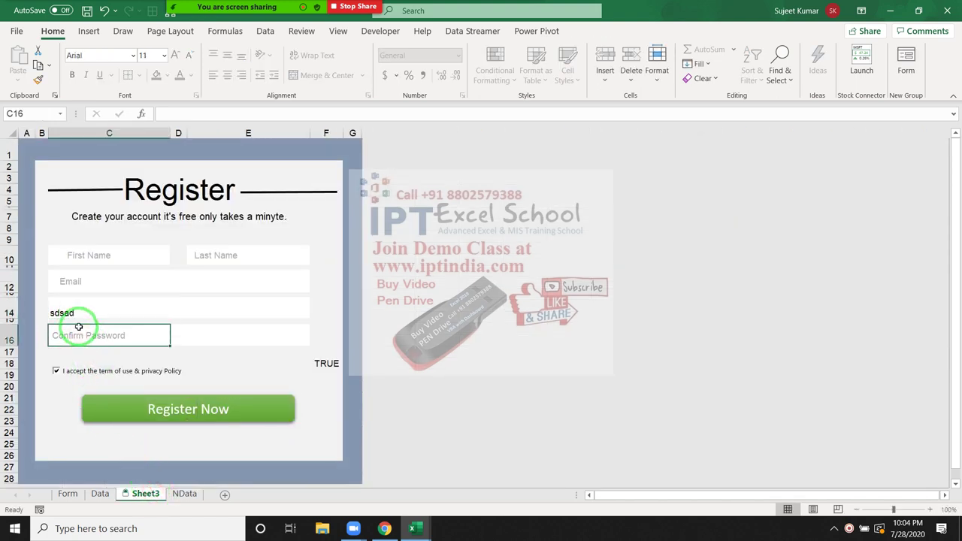
left_click(75, 314)
key("Delete")
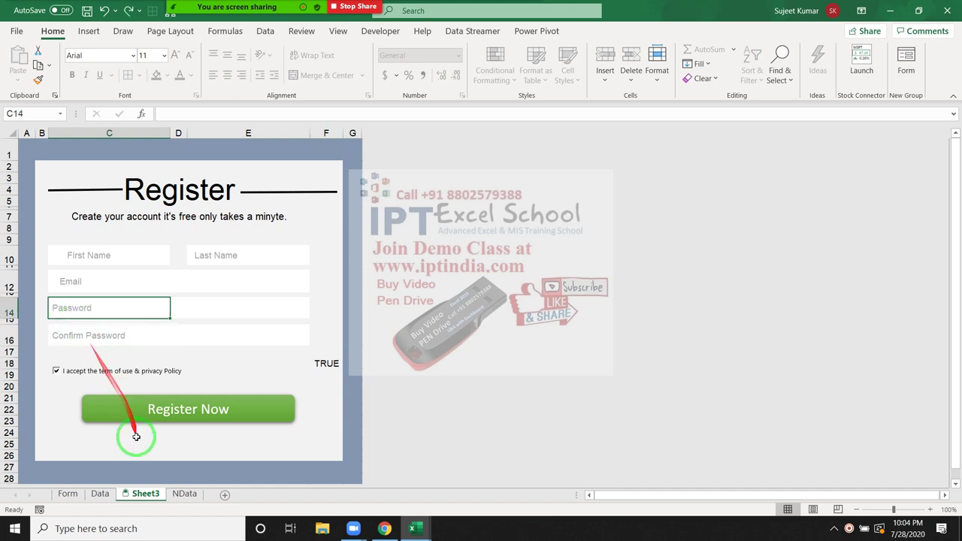
right_click(143, 493)
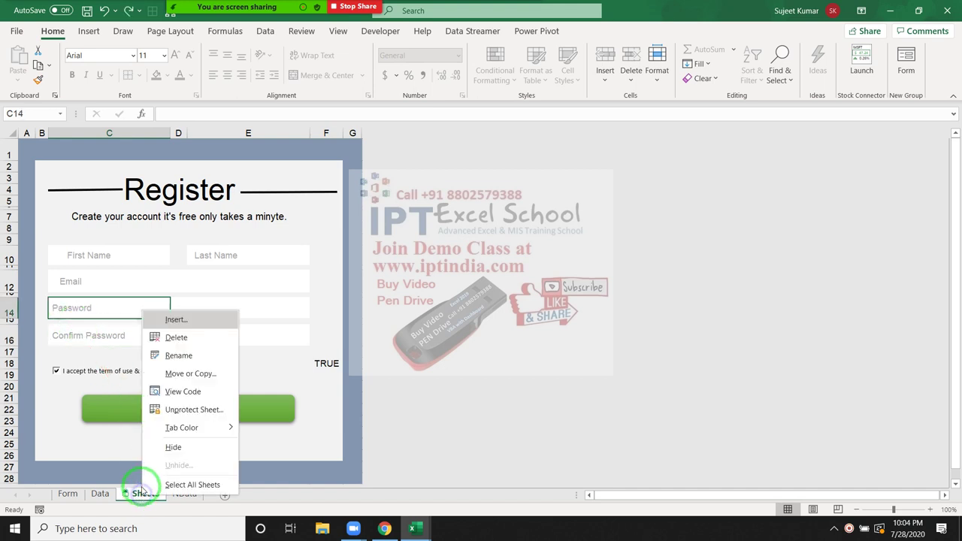
left_click(170, 410)
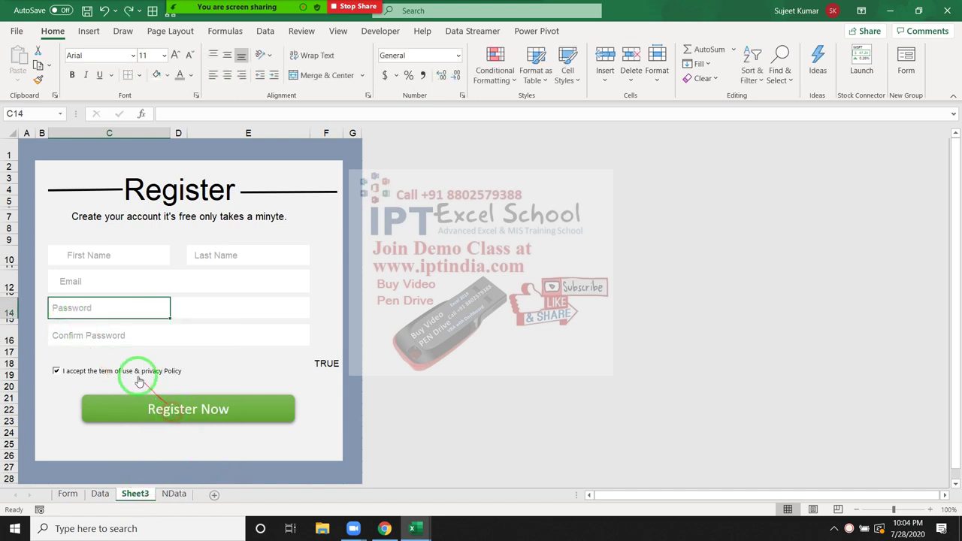
Apply the custom number format ** to Password C14 and Confirm Password C16
left_click(78, 335)
right_click(78, 335)
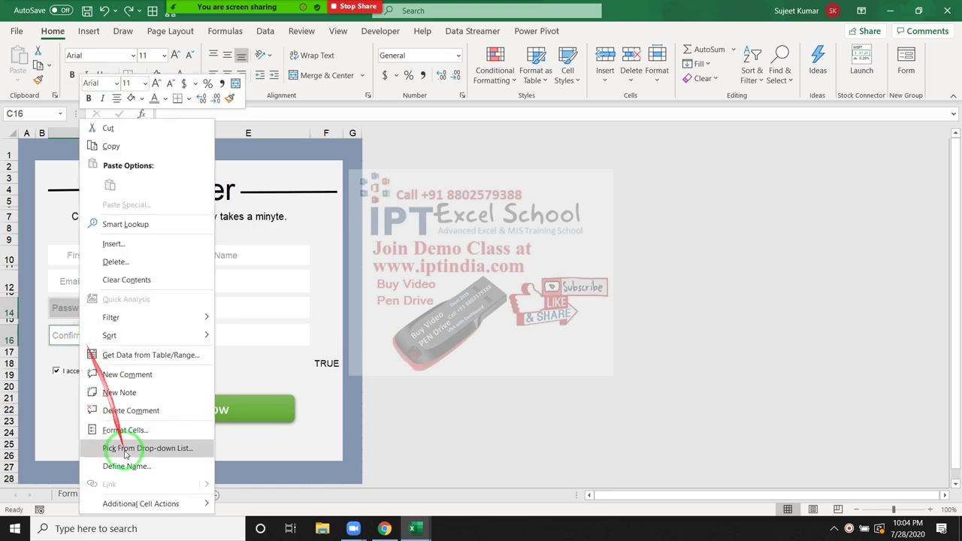
left_click(118, 433)
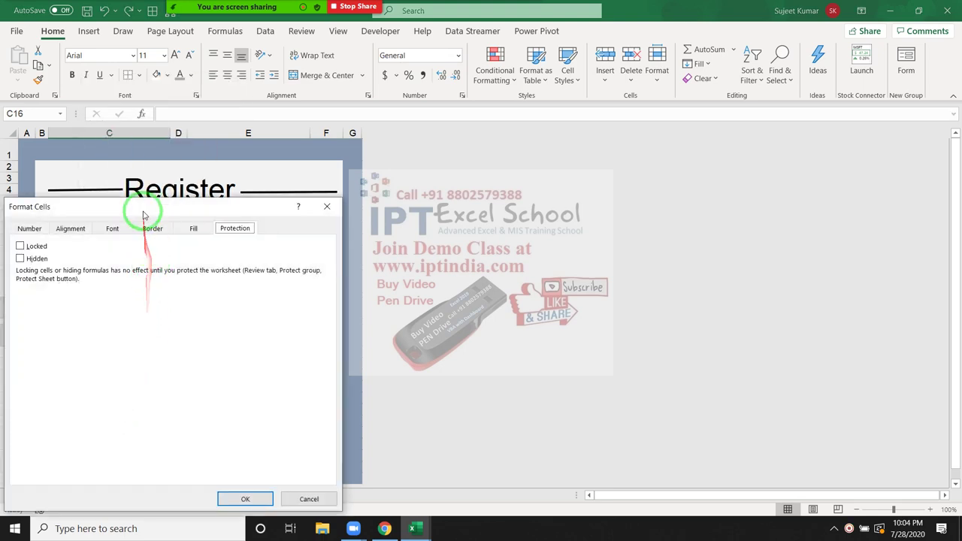
left_click_drag(146, 182, 569, 173)
left_click(455, 194)
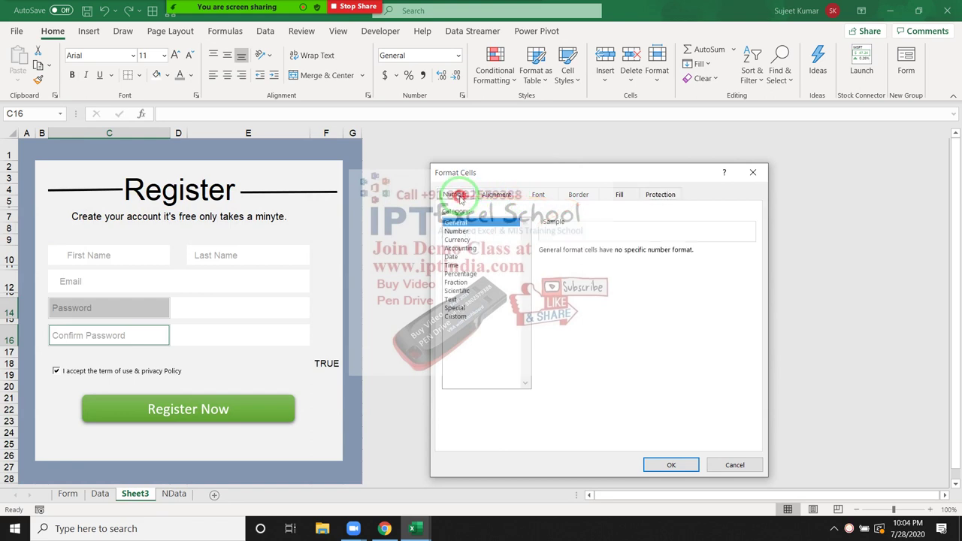
left_click(457, 317)
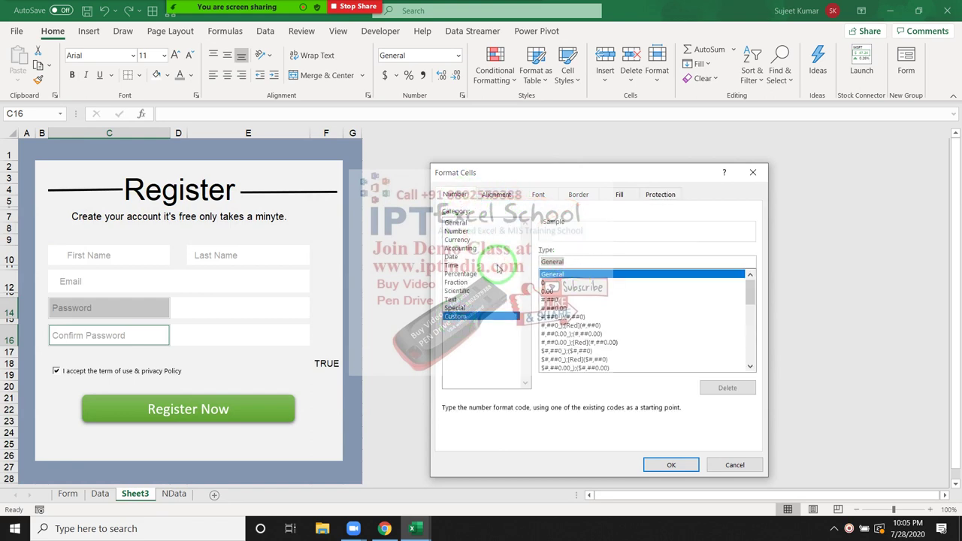
type(";;;")
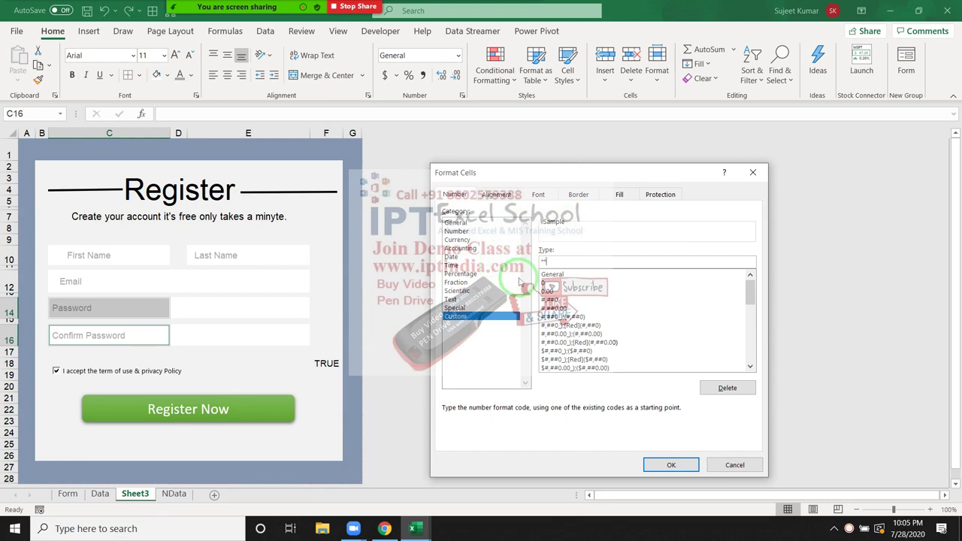
left_click(680, 464)
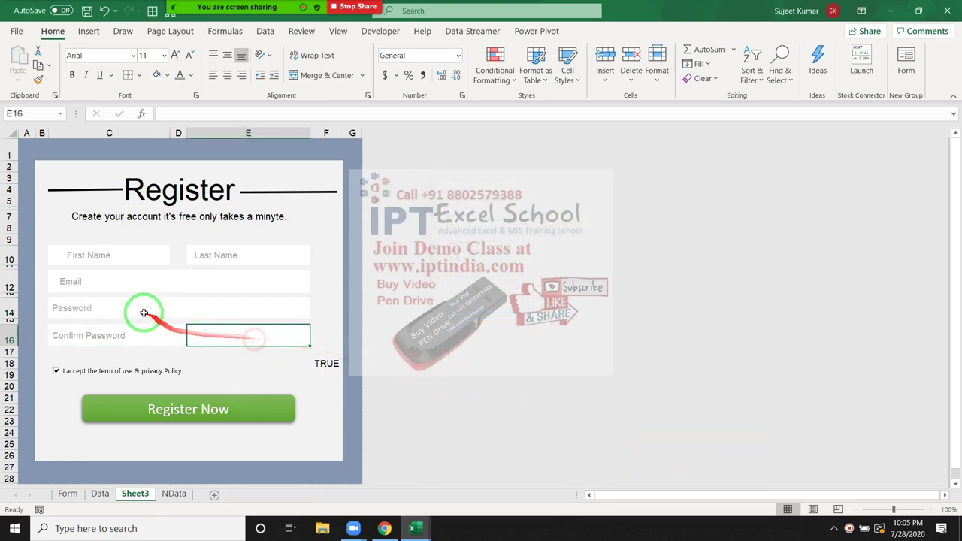
Enter test text asdasd in Password C14 and asd in Confirm Password C16
left_click(107, 309)
type("asdasd")
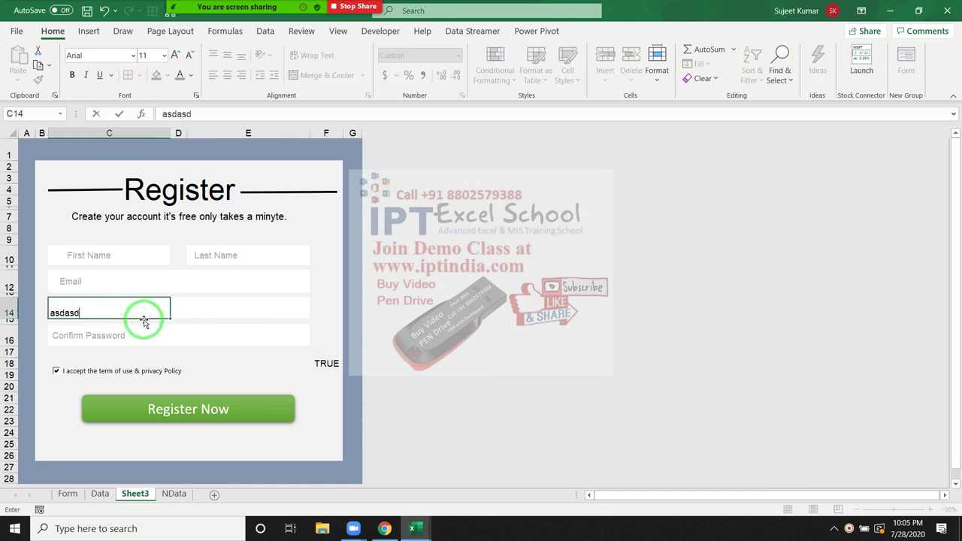
left_click(143, 321)
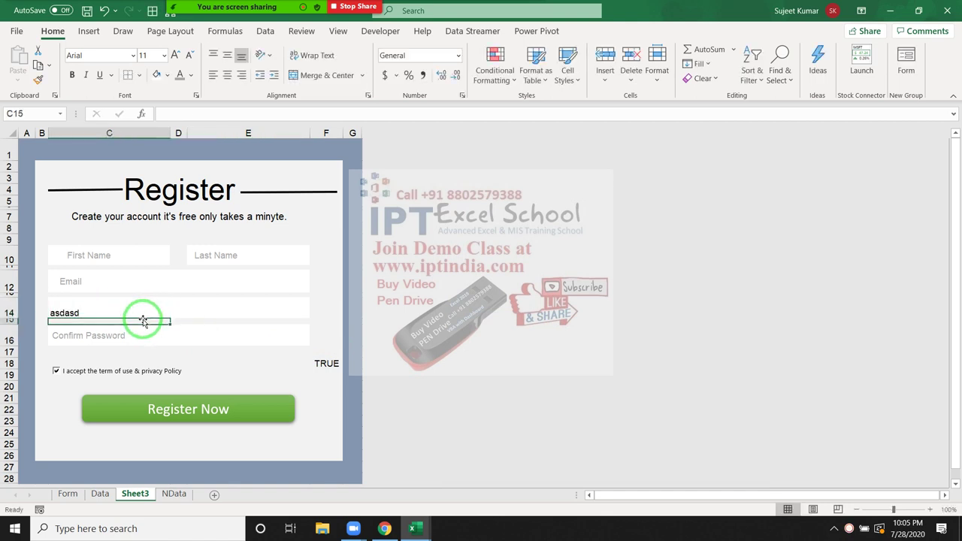
left_click(118, 307)
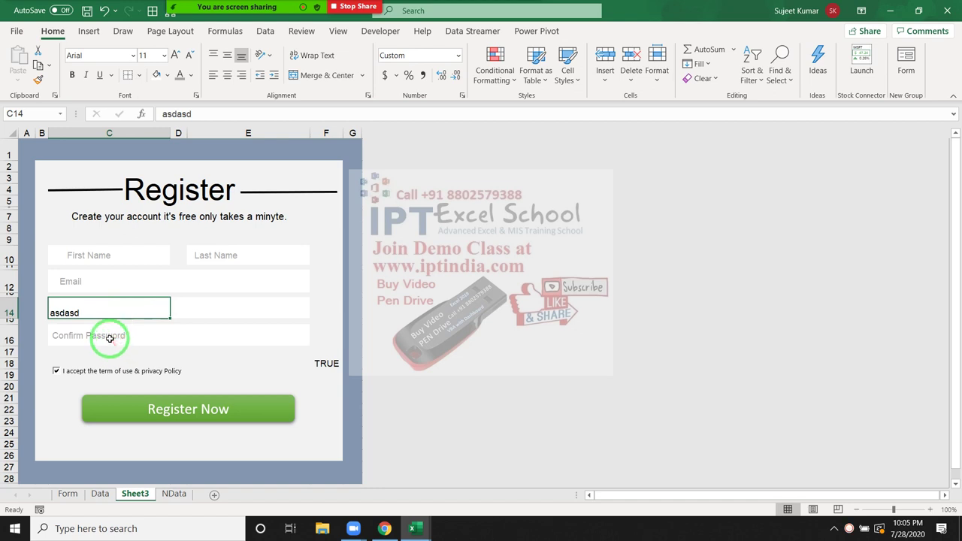
left_click(110, 338)
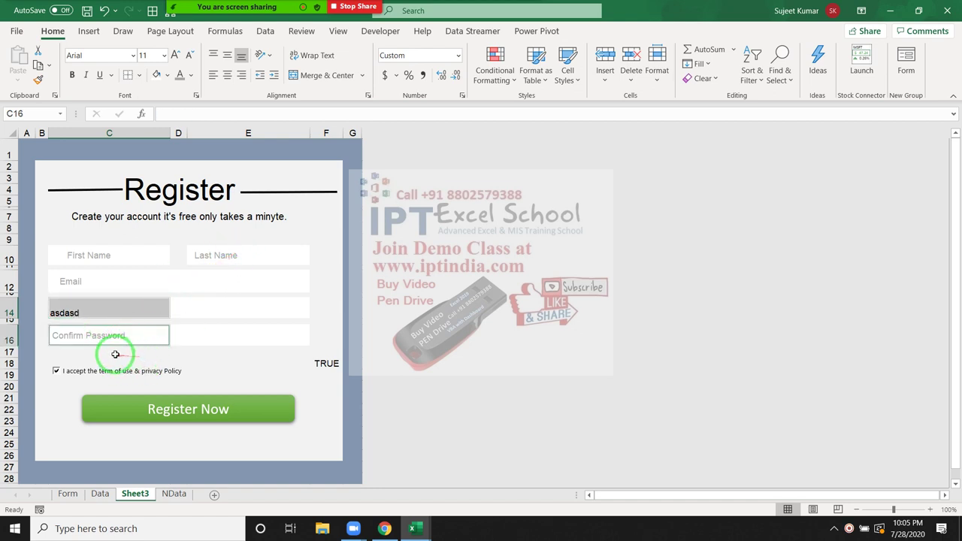
left_click(66, 313)
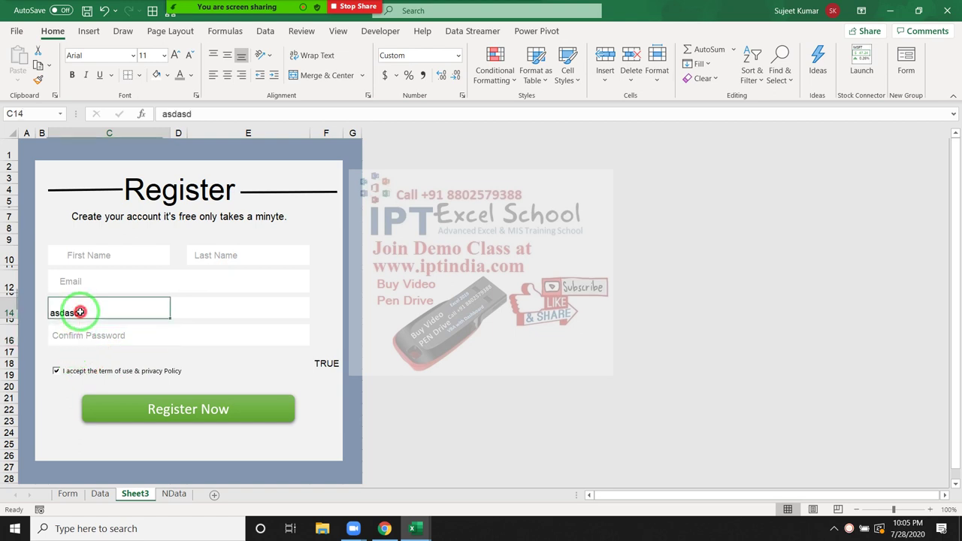
left_click(95, 334)
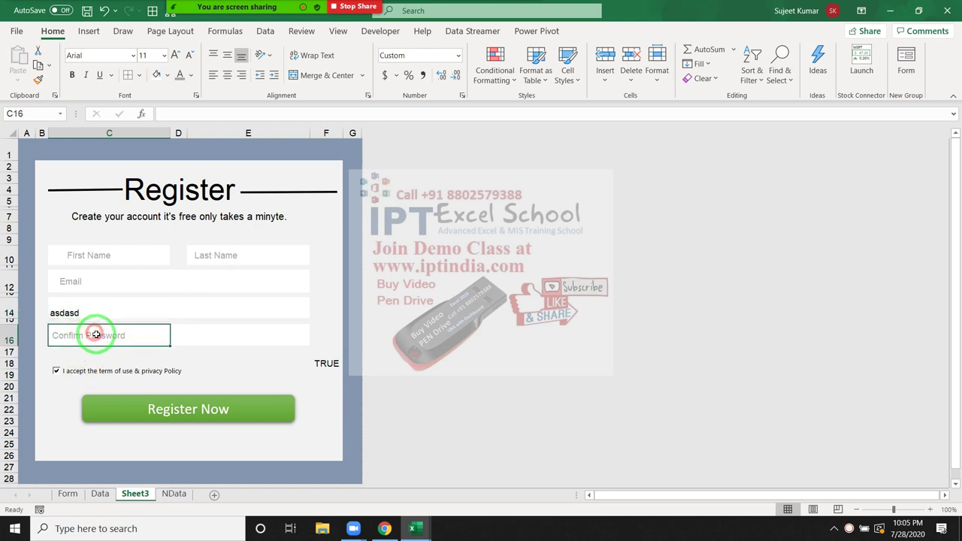
key("Return")
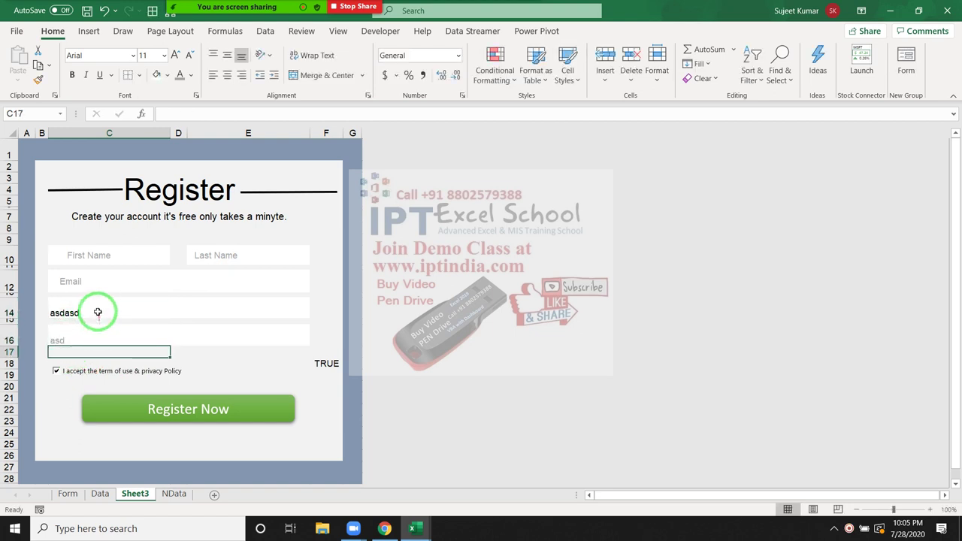
left_click(97, 310)
Try a new format code on C14, dismiss the invalid-format error and keep **
right_click(97, 311)
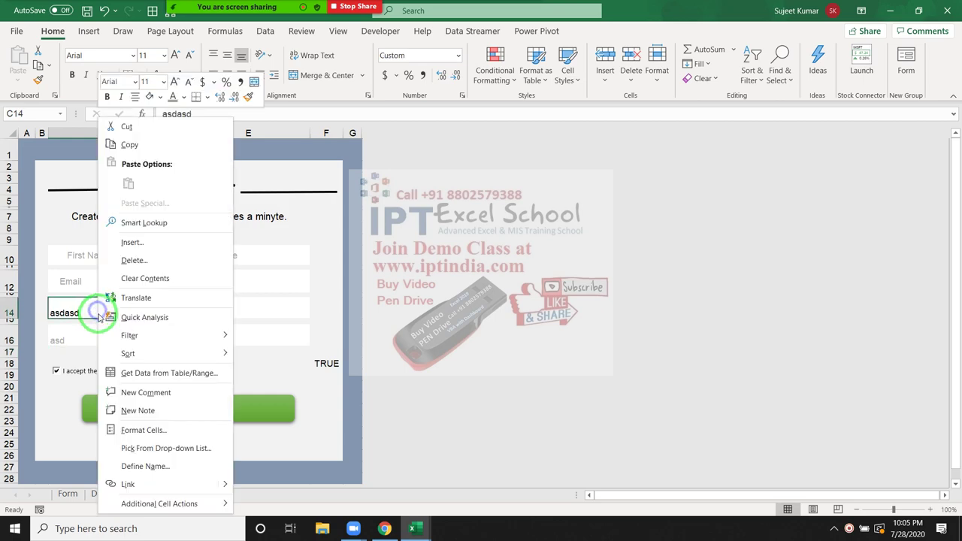
left_click(148, 432)
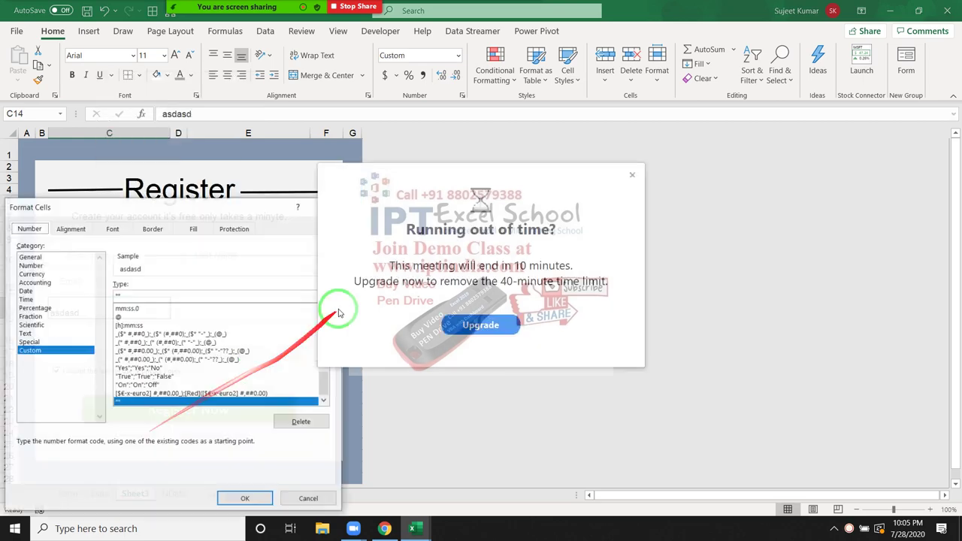
left_click(631, 174)
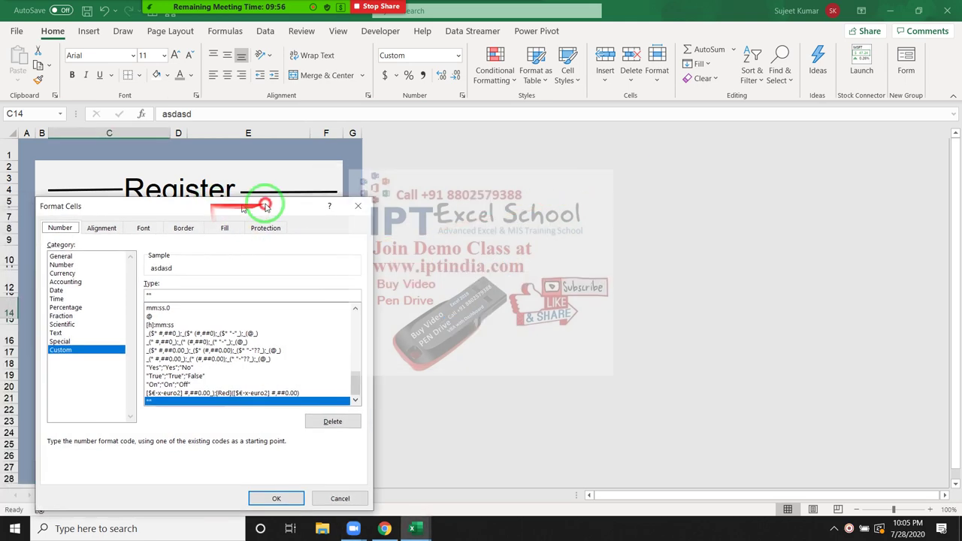
left_click_drag(225, 205, 600, 151)
type(";")
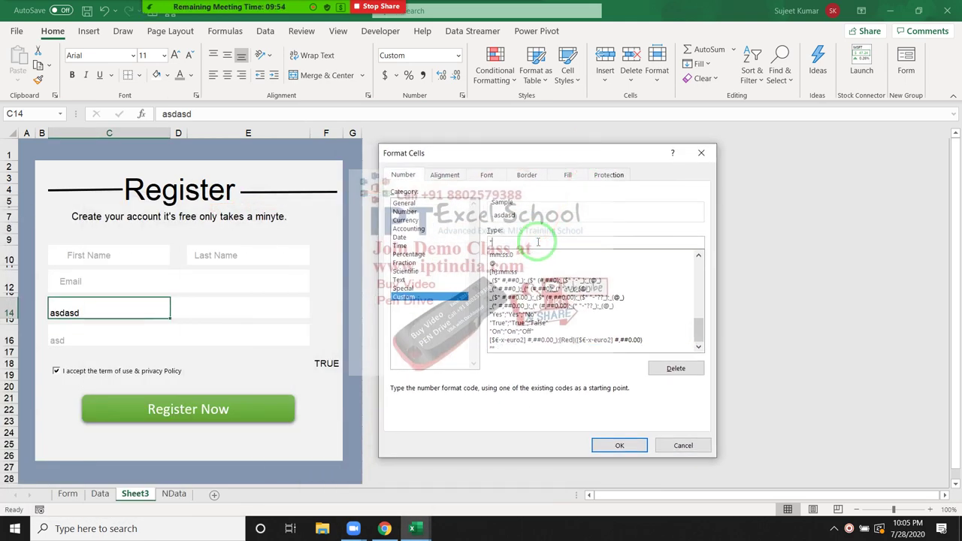
left_click(611, 446)
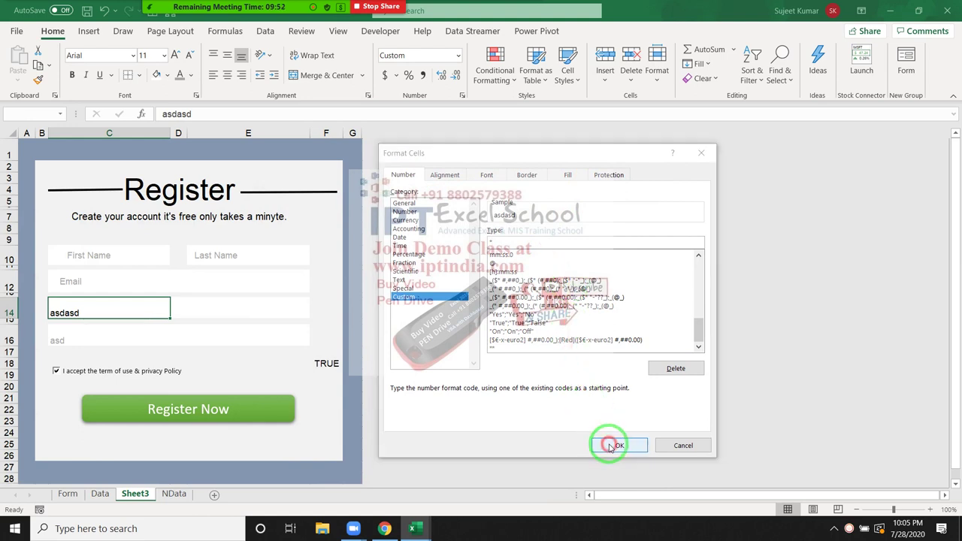
left_click(460, 310)
left_click(513, 241)
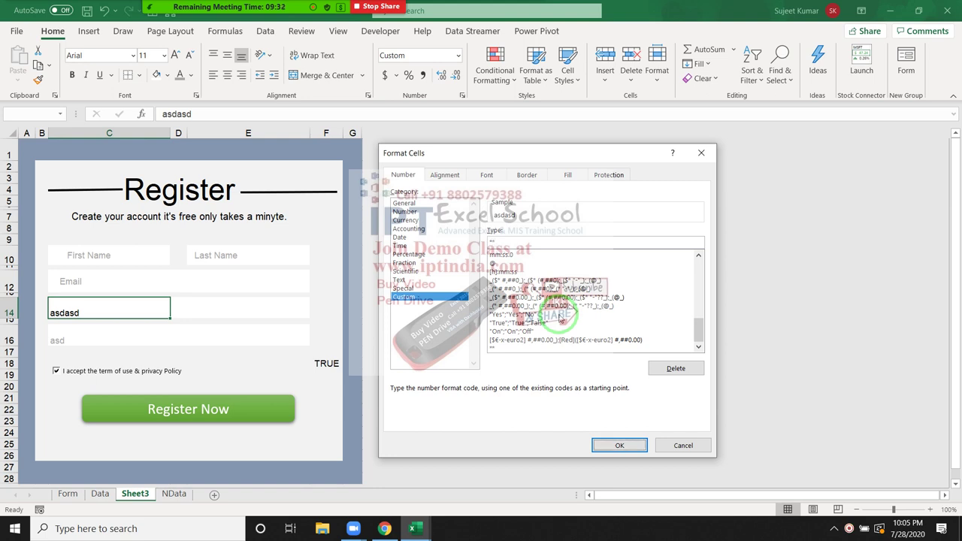
key("Return")
Change the Password test entry in C14 to asdasdas
key("F2")
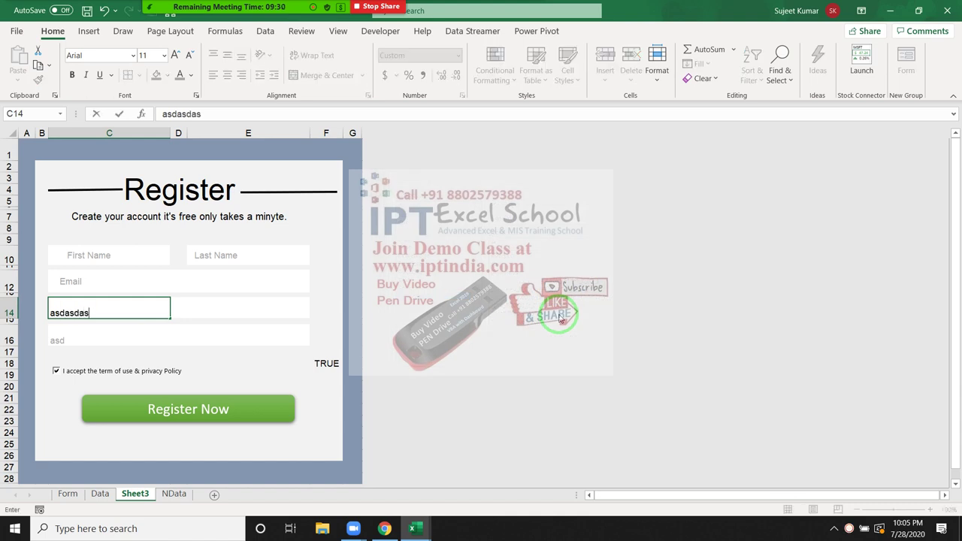
key("Return")
key("Up")
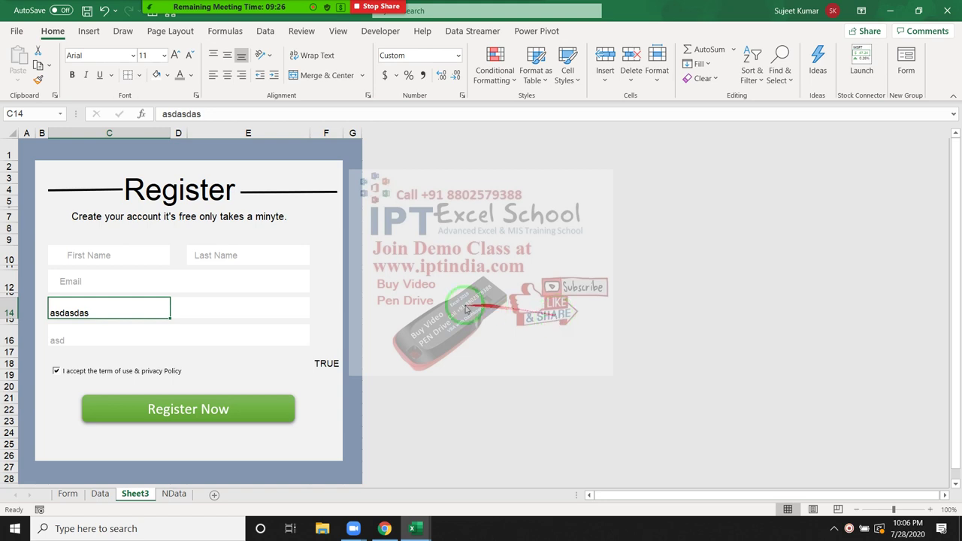
left_click(150, 335)
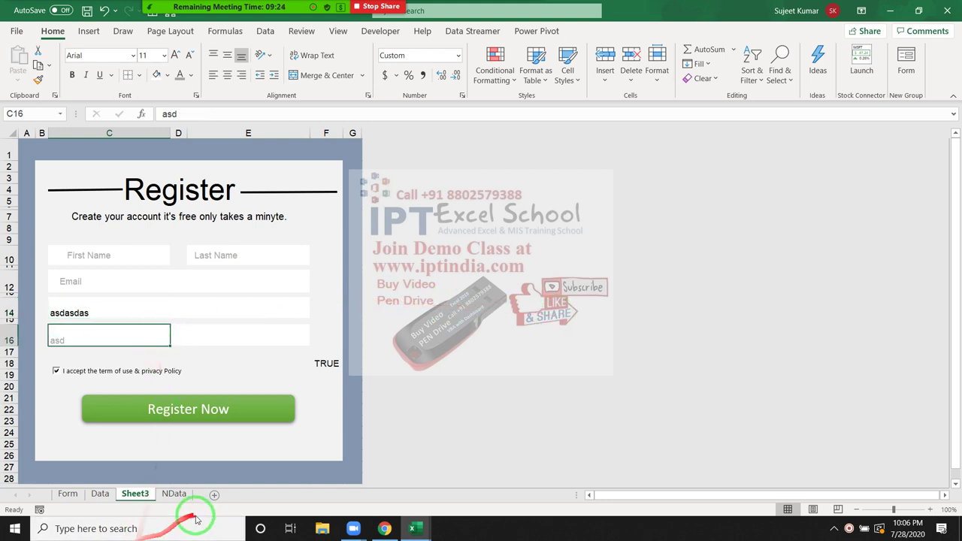
Insert a new worksheet and enter test text aasd in cell F6
left_click(214, 494)
left_click(248, 199)
type("asd")
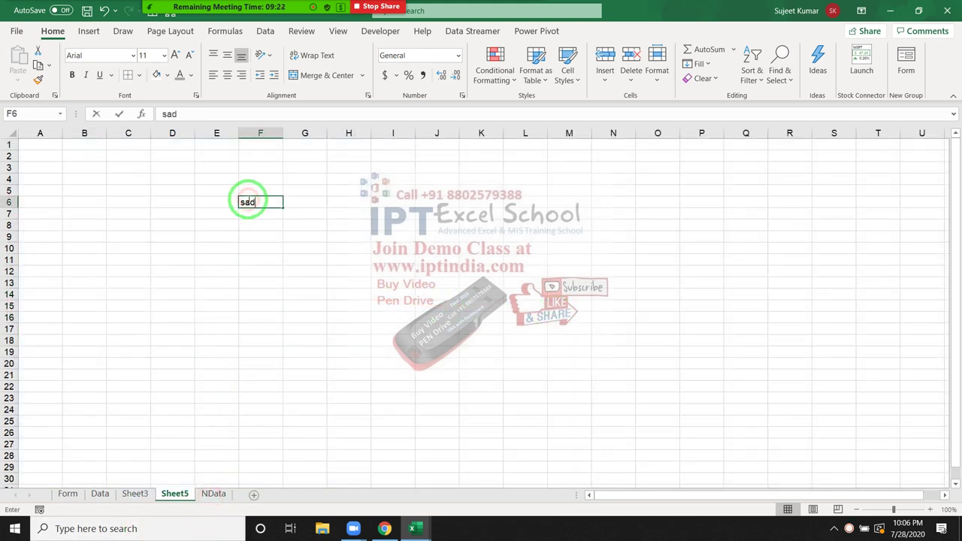
key("Escape")
type("aasd")
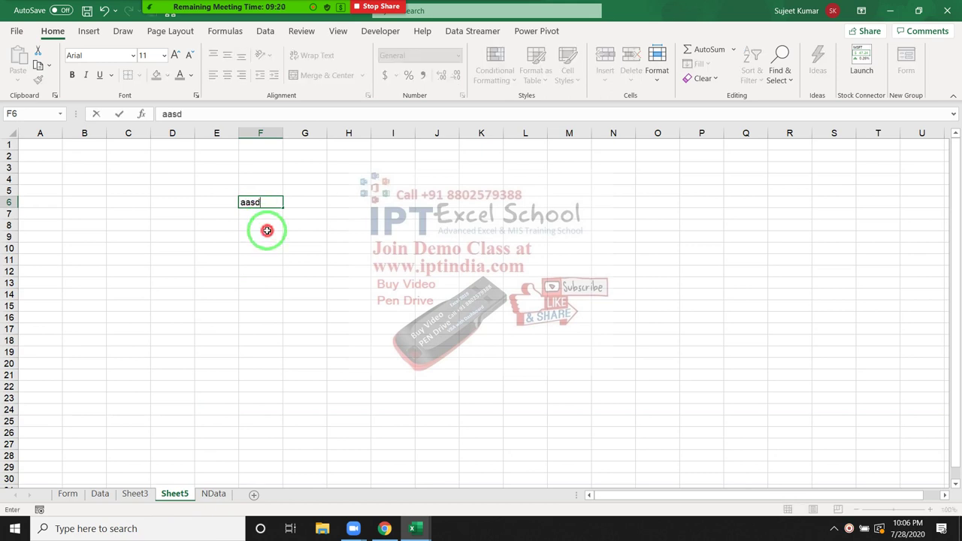
left_click(258, 200)
Give F6 a custom number format, re-enter asd and widen column F slightly
left_click(464, 93)
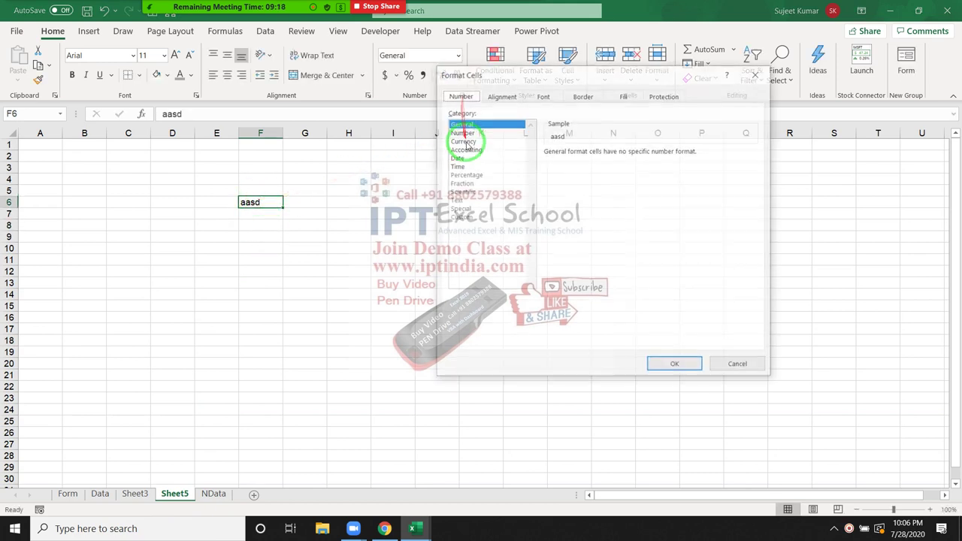
left_click(460, 217)
double_click(564, 162)
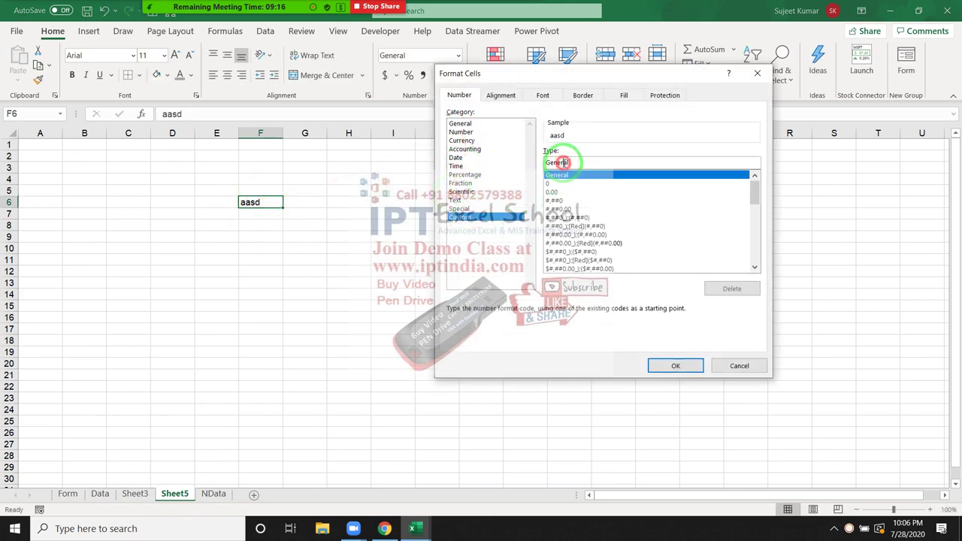
type("[")
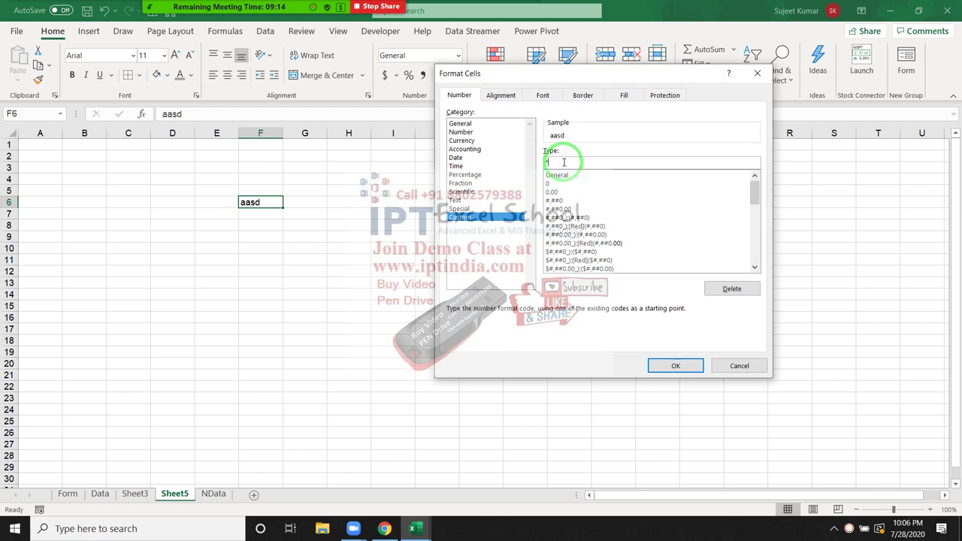
left_click(676, 365)
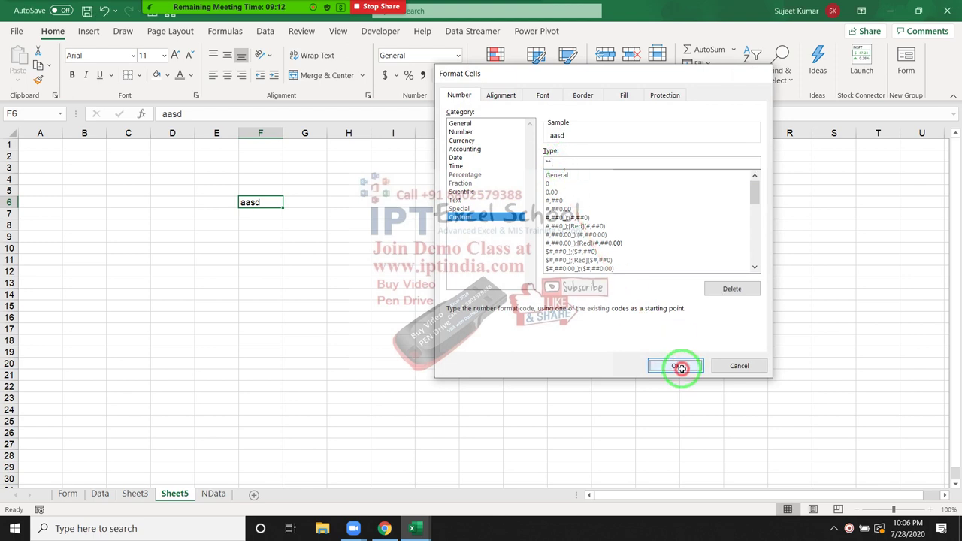
type("asd")
key("Return")
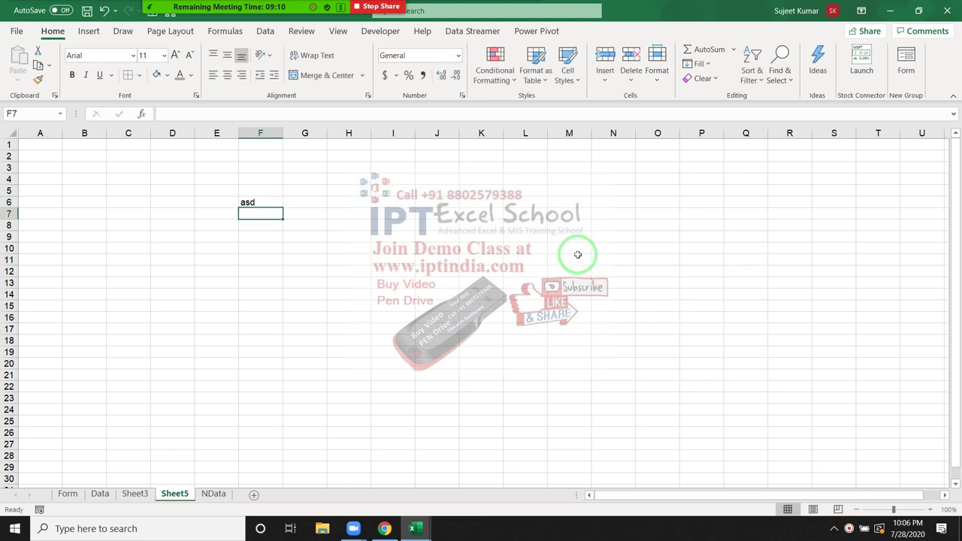
left_click(253, 203)
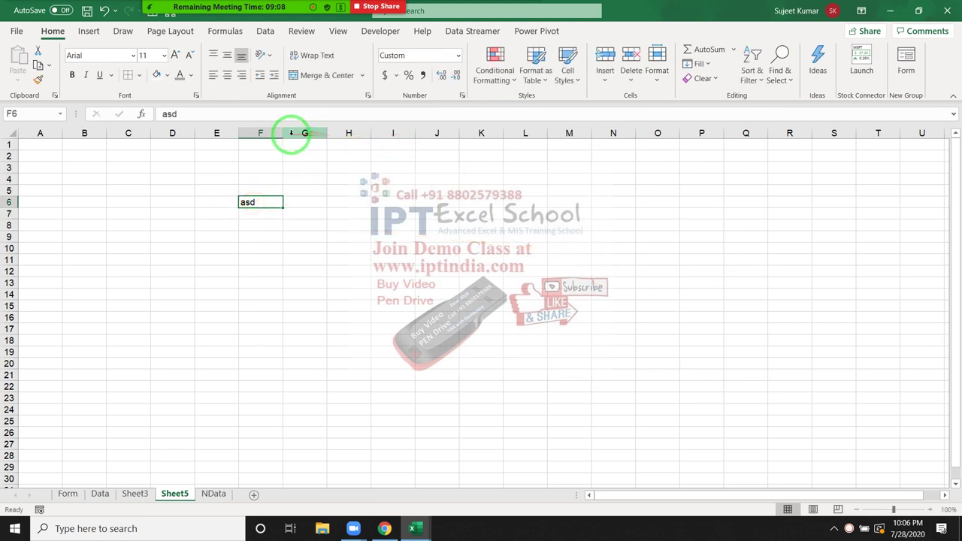
left_click_drag(283, 135, 288, 136)
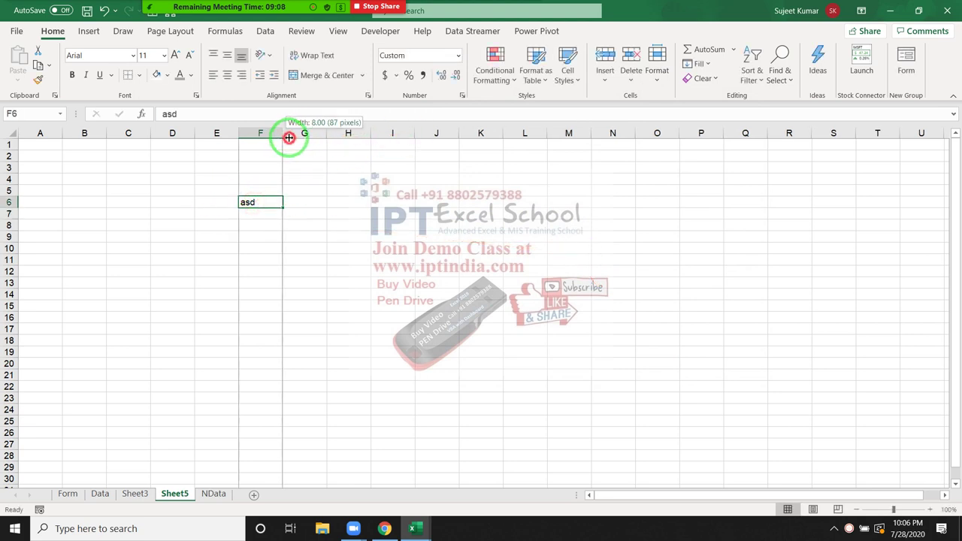
Try the @* custom format code on F6, retrying after an invalid-format warning
left_click(460, 98)
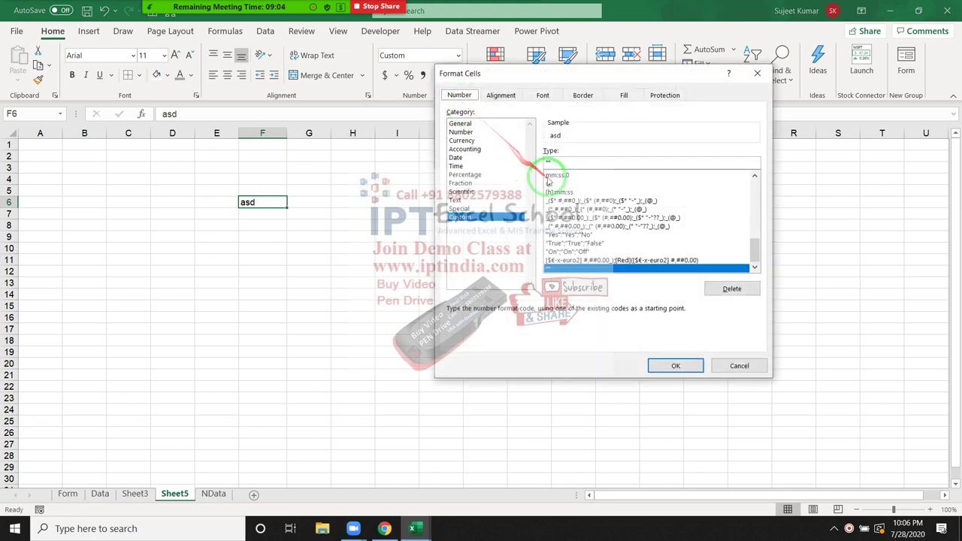
left_click(560, 161)
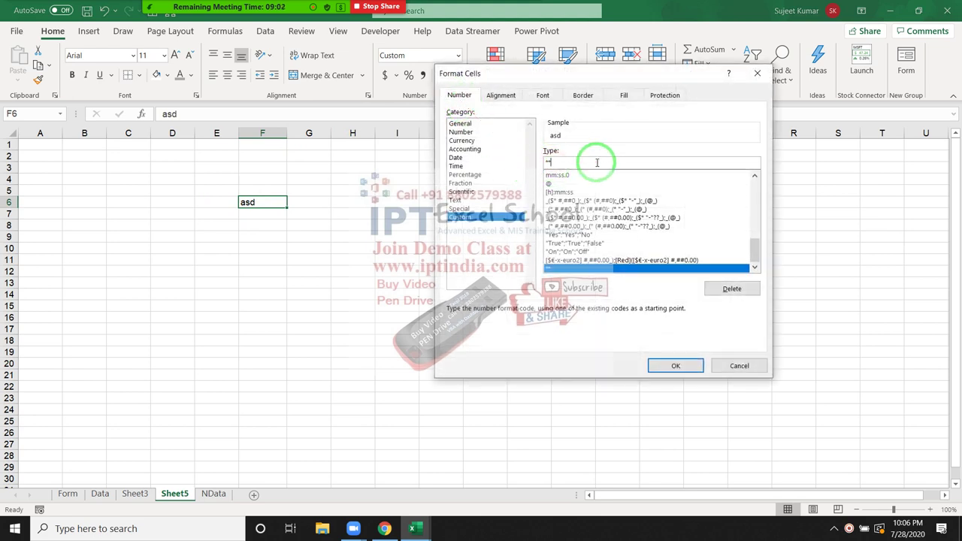
key("BackSpace")
type("@")
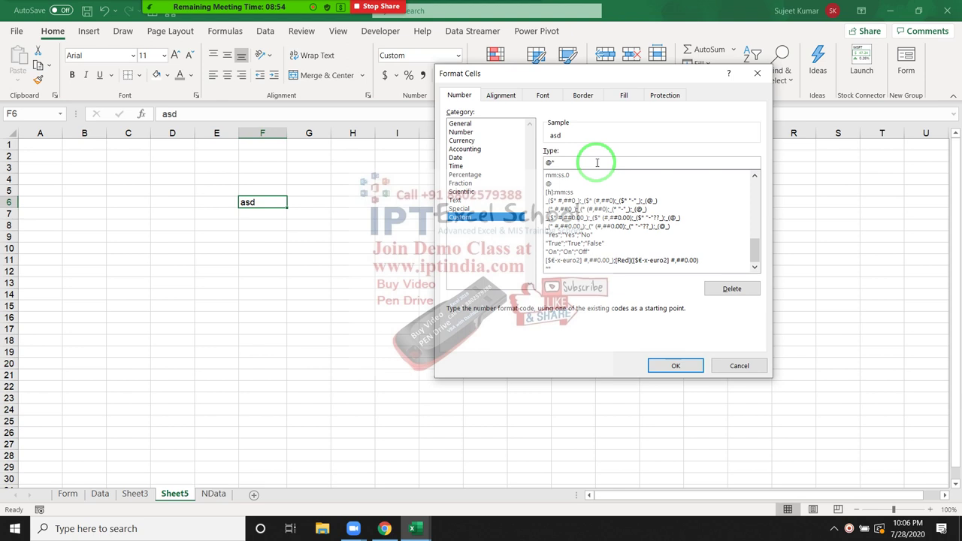
key("Return")
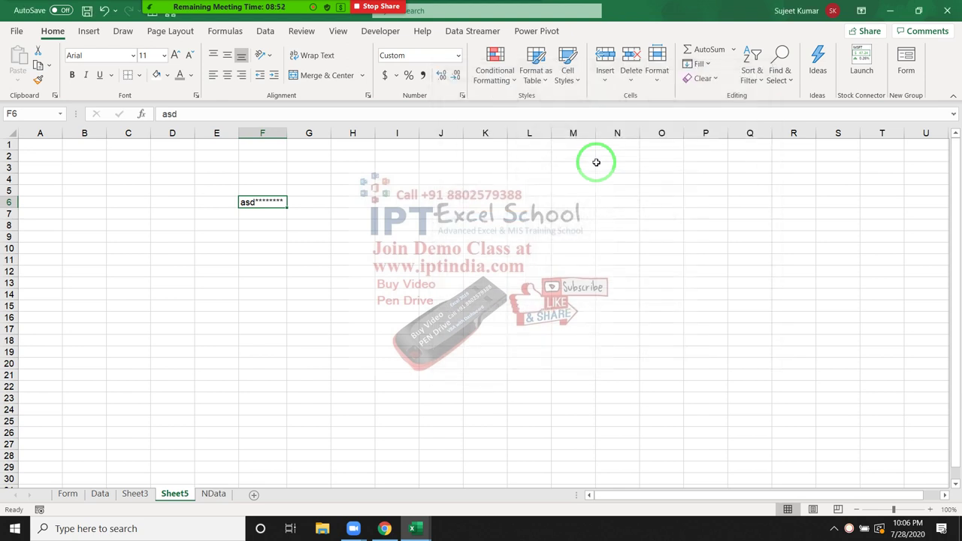
left_click(462, 98)
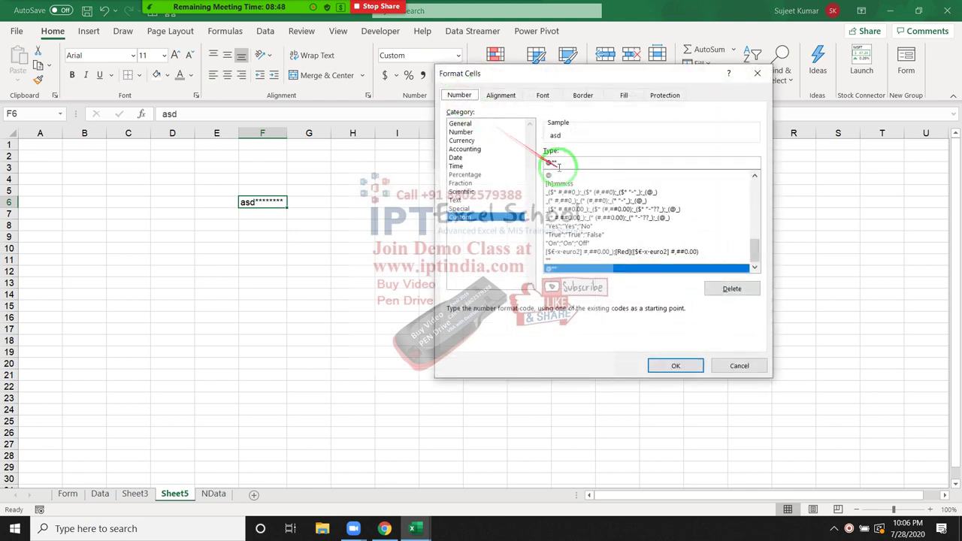
left_click(564, 164)
key("BackSpace")
key("Return")
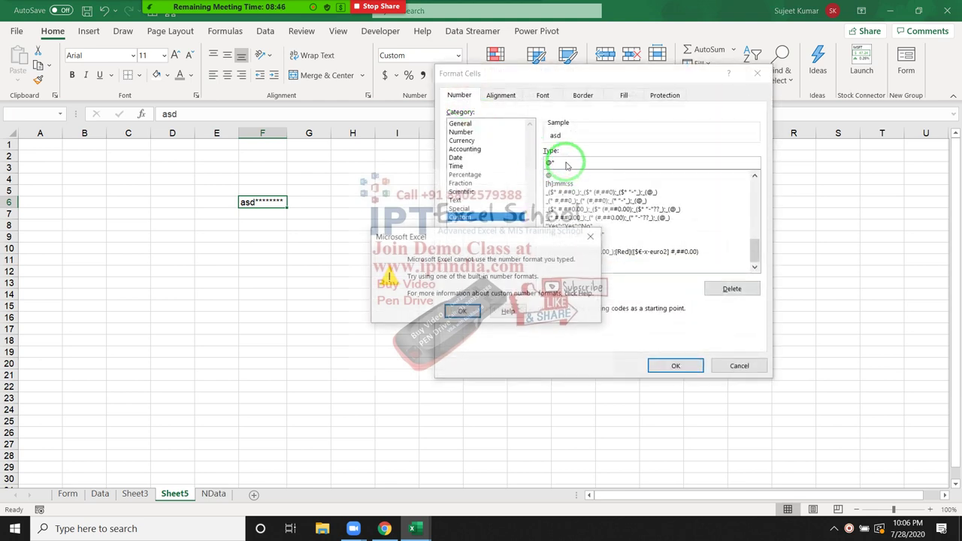
key("Return")
left_click(566, 162)
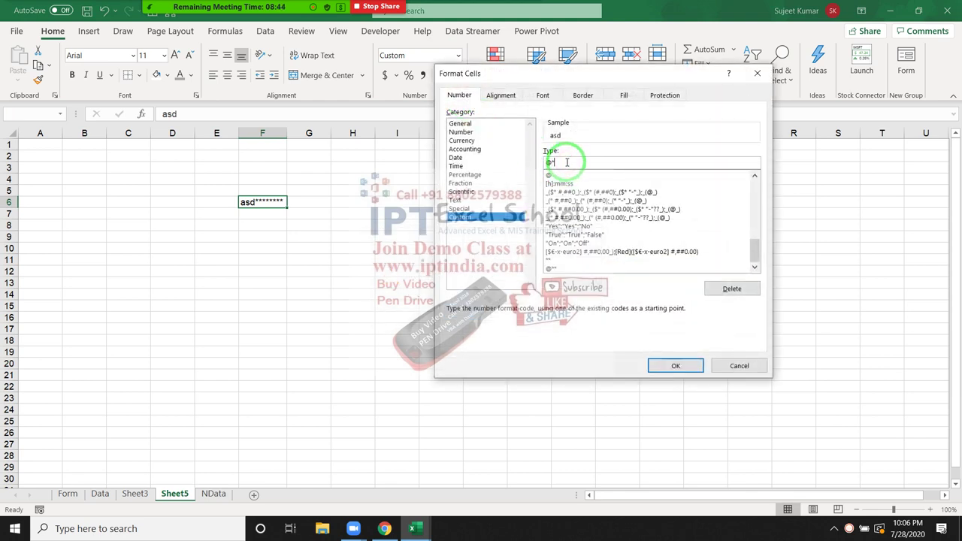
key("Return")
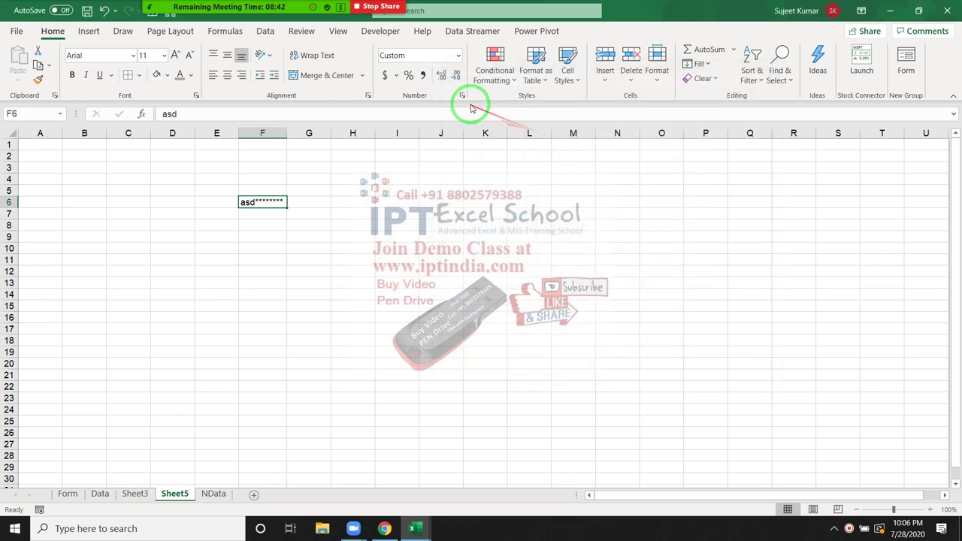
Change F6's custom format code to asterisks only and apply it
left_click(465, 99)
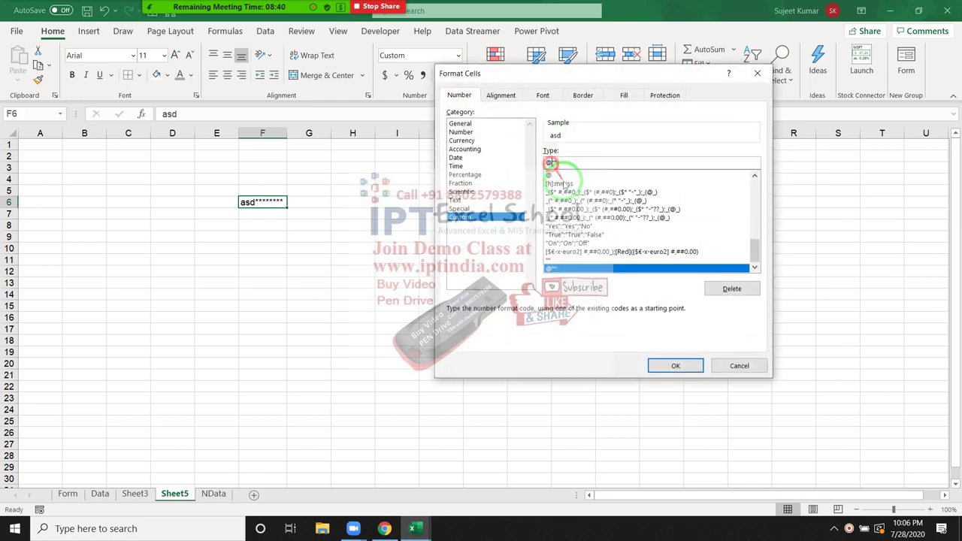
key("BackSpace")
key("BackSpace")
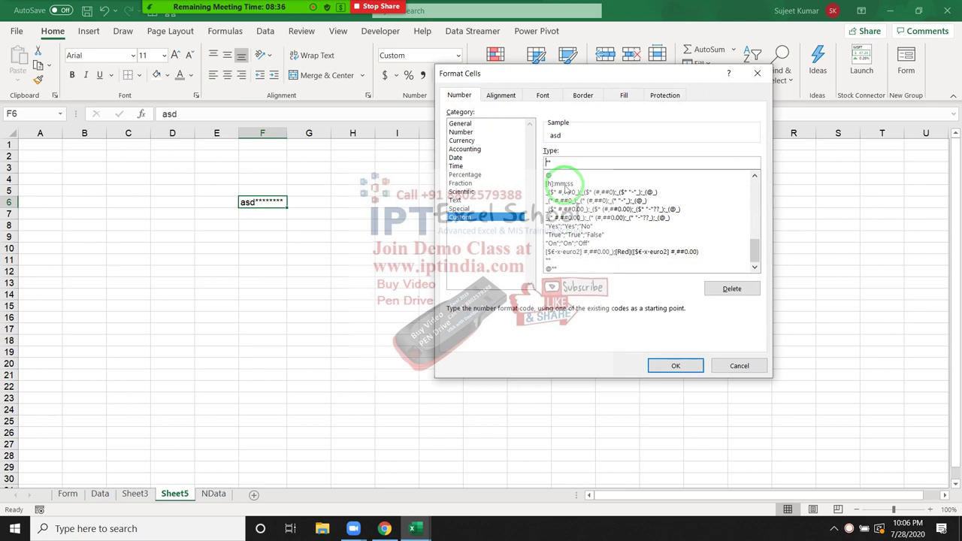
left_click(695, 366)
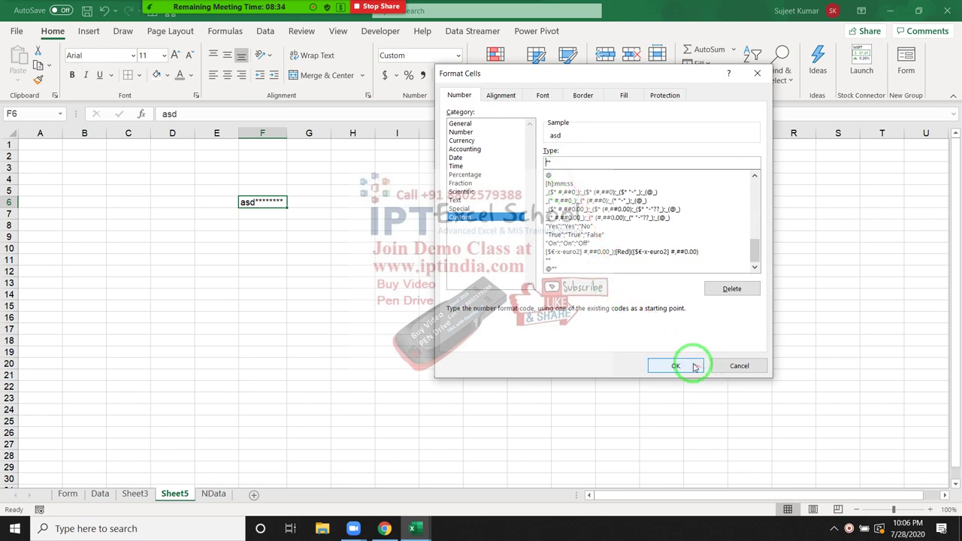
left_click(693, 366)
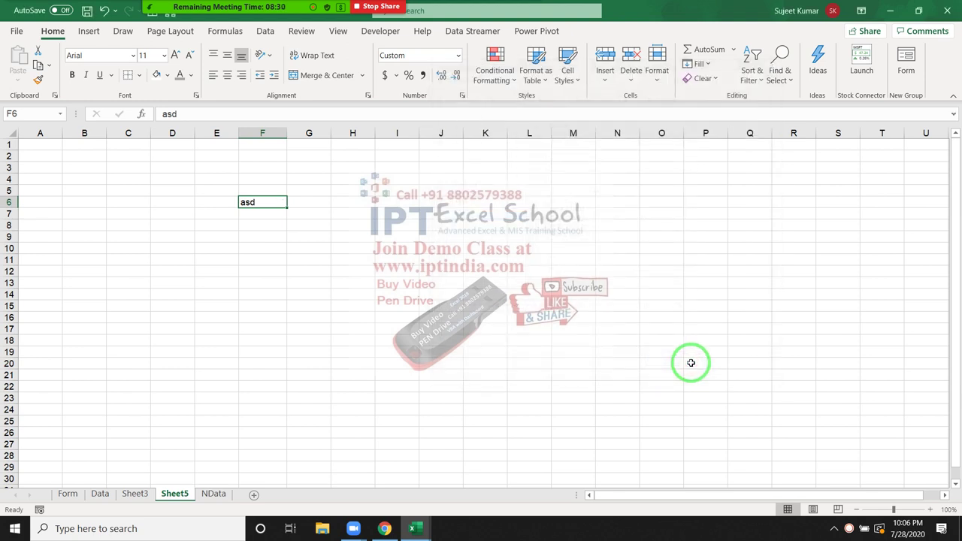
Edit the format code again until F6 displays a row of asterisks
left_click(461, 96)
left_click(555, 162)
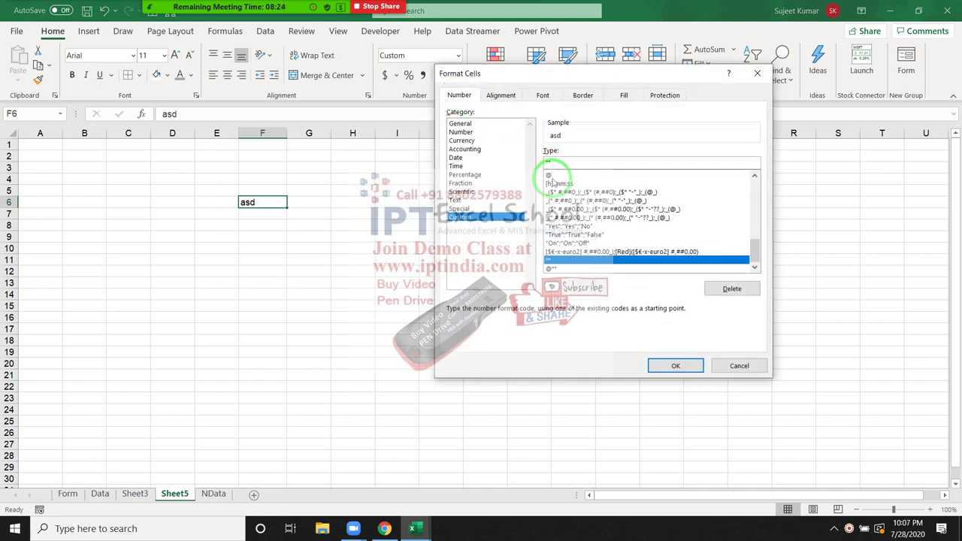
key("BackSpace")
key("BackSpace")
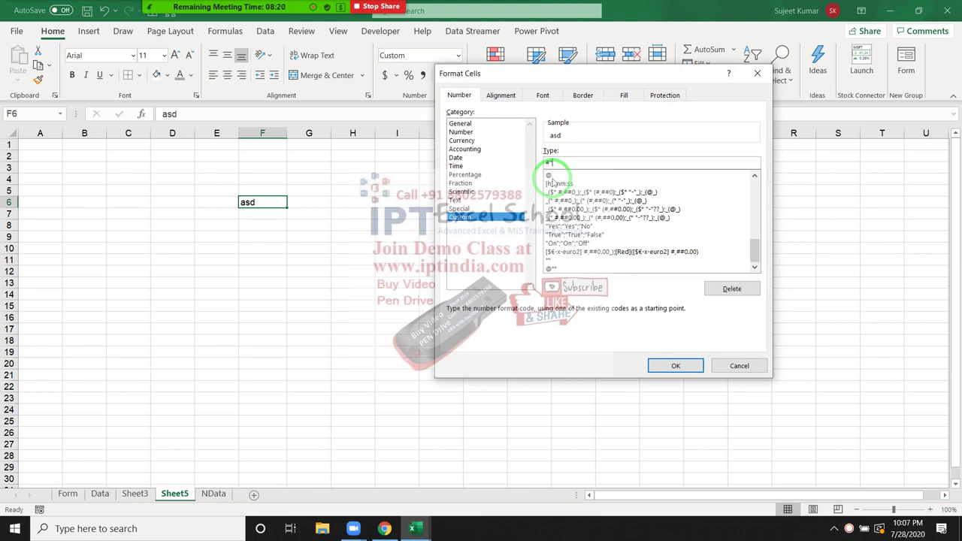
key("Return")
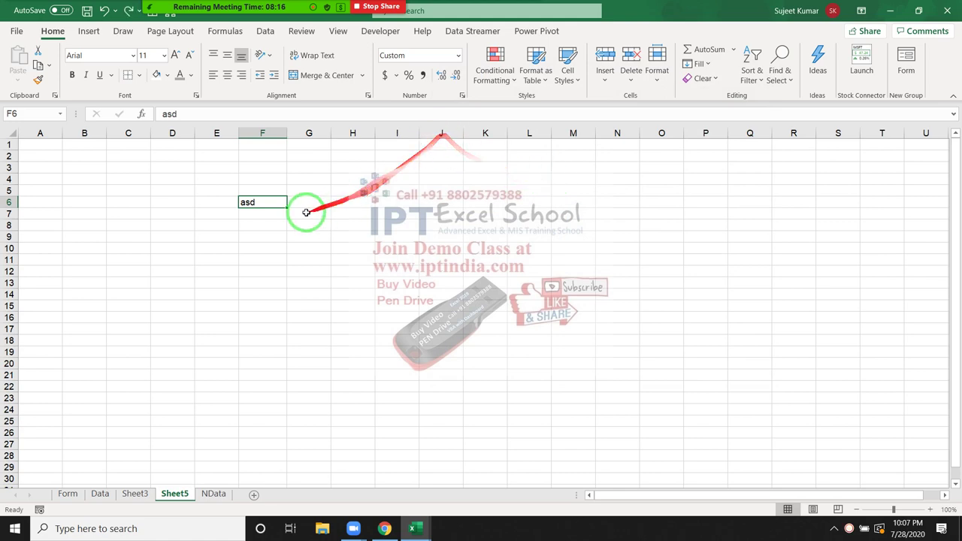
left_click(462, 95)
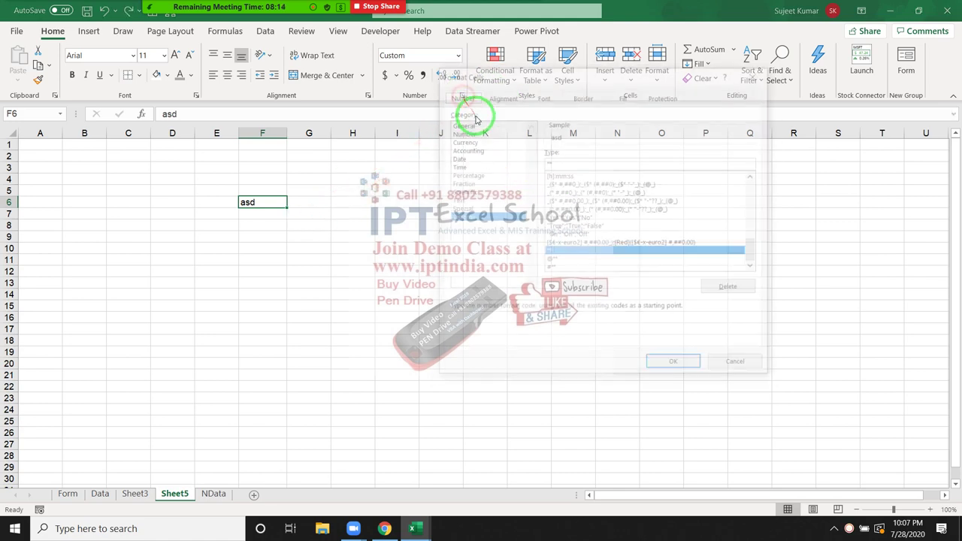
left_click(553, 159)
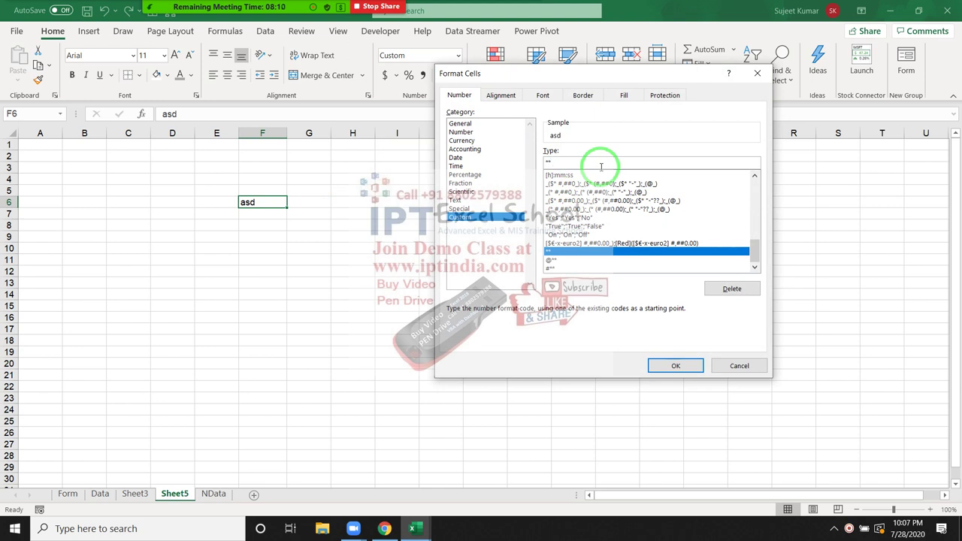
key("BackSpace")
type(";;;")
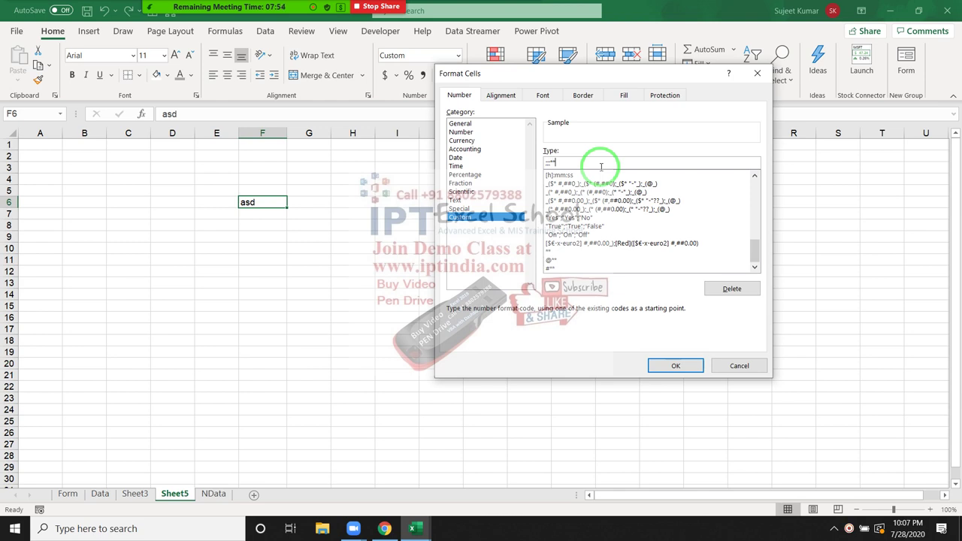
key("Return")
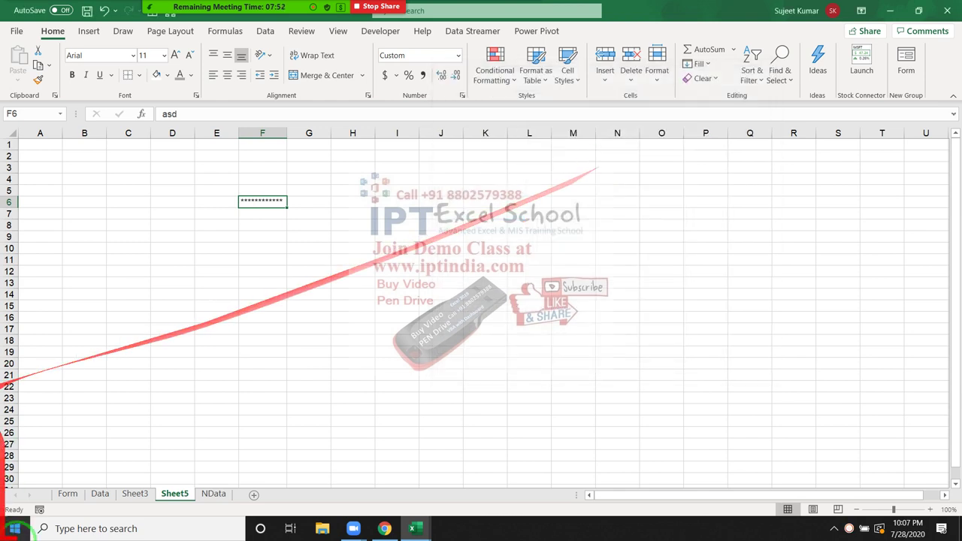
Return to Sheet3 and select the password entries in C14 and C16
left_click(212, 494)
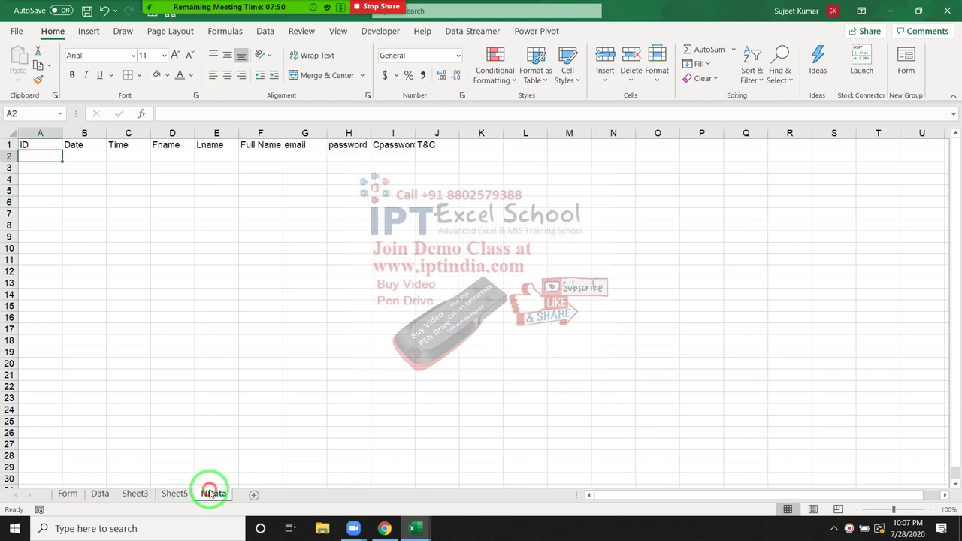
left_click(136, 494)
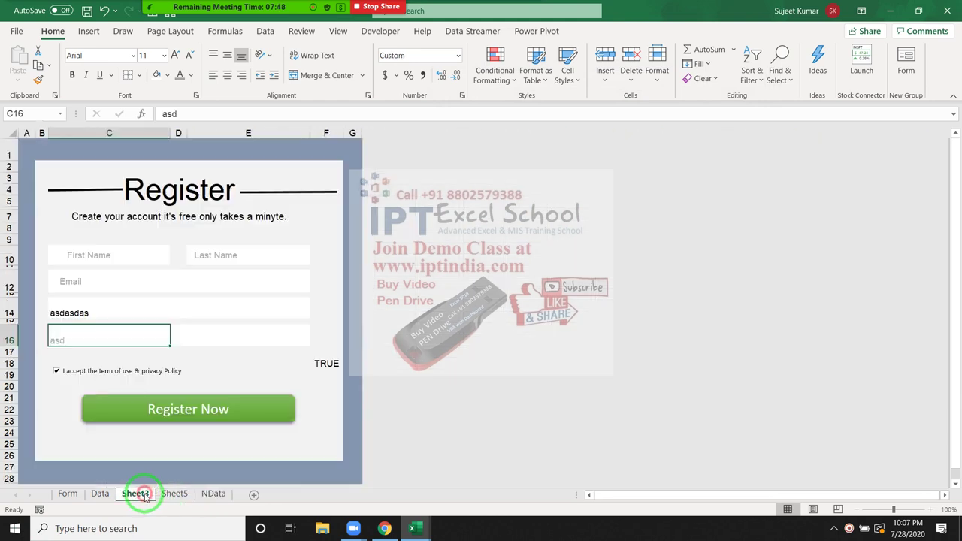
left_click(95, 313)
left_click(90, 338, "shift")
left_click(80, 313)
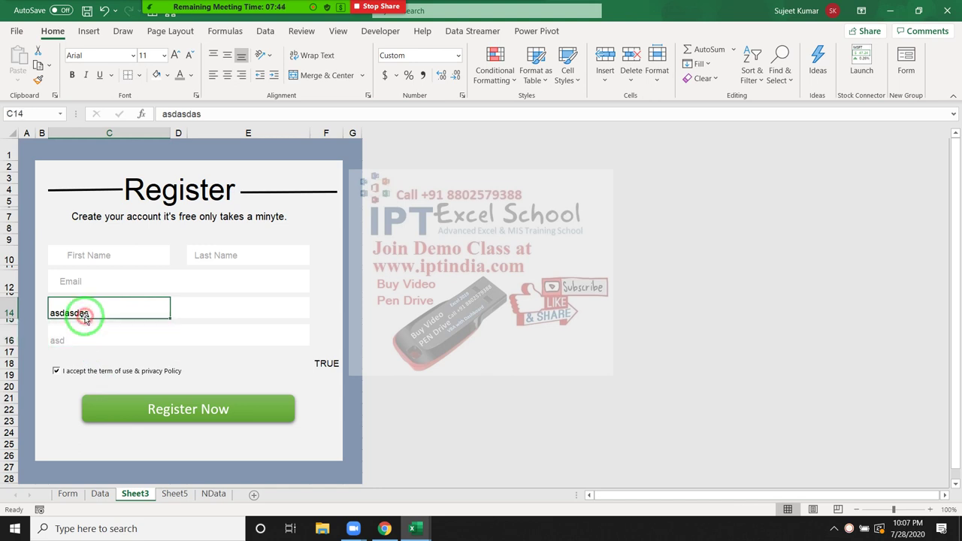
left_click(80, 338)
left_click(92, 320)
left_click(93, 311)
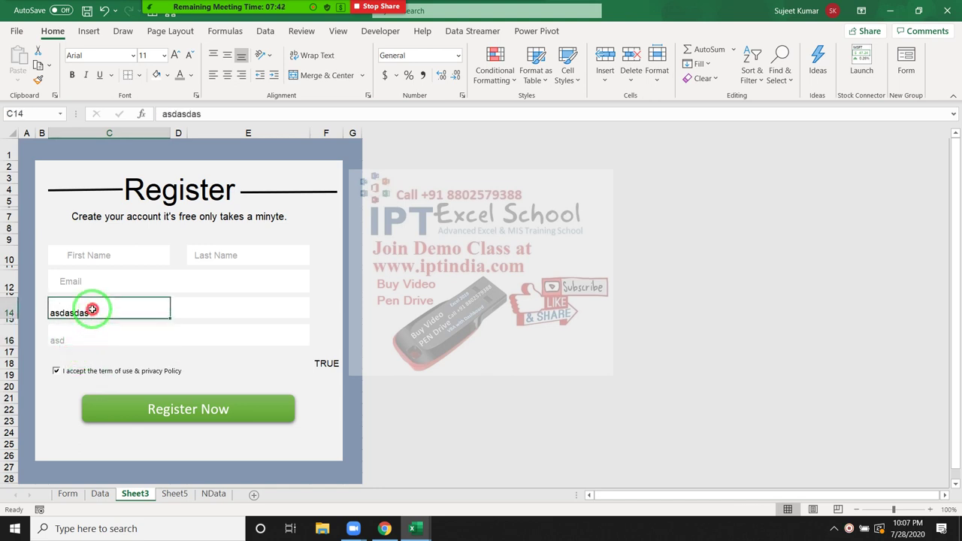
Select C14:C16 and set their font colour to Automatic
left_click(42, 308)
left_click(181, 78)
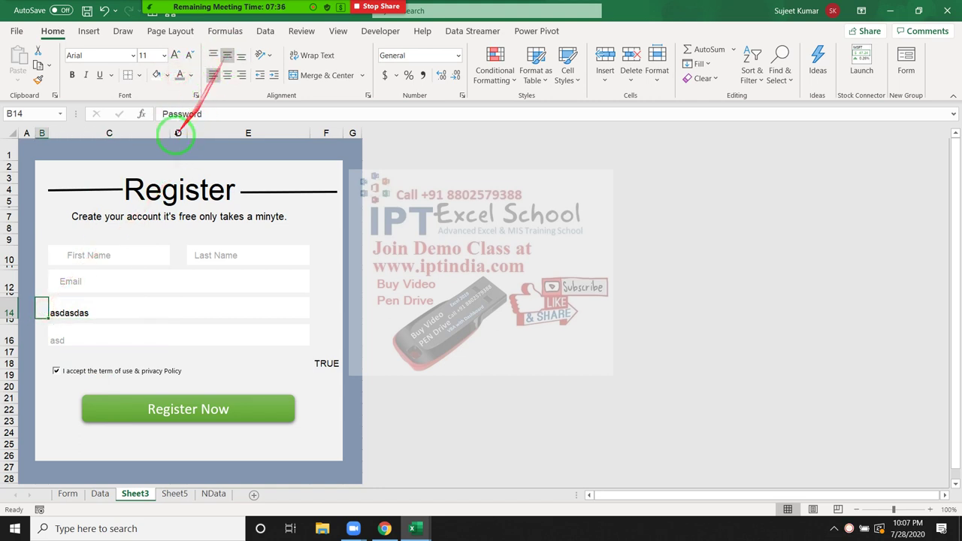
left_click(93, 312)
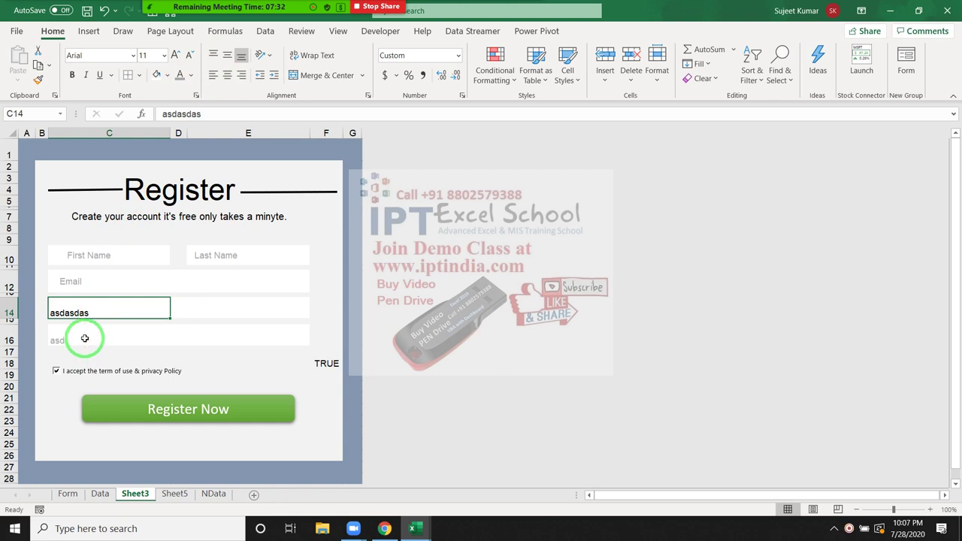
left_click_drag(85, 338, 94, 309)
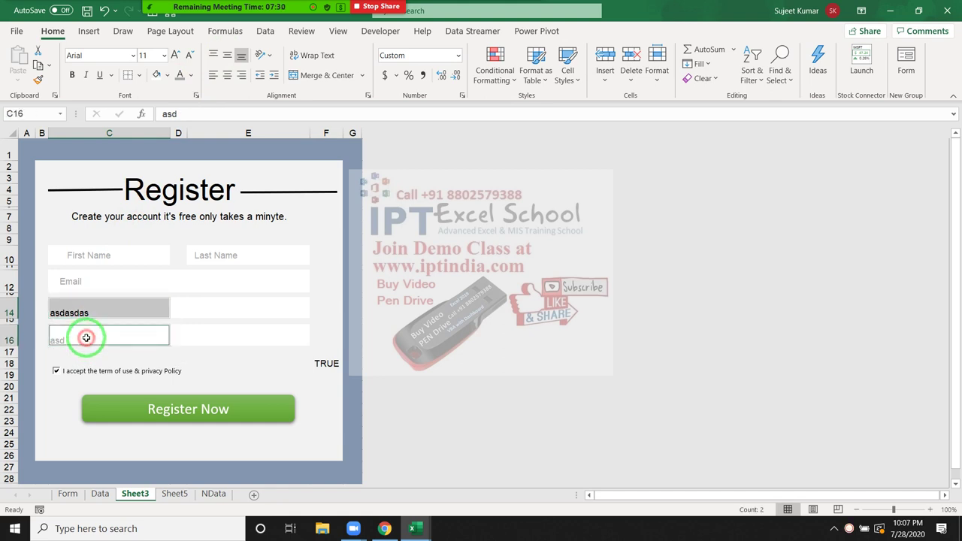
left_click(191, 76)
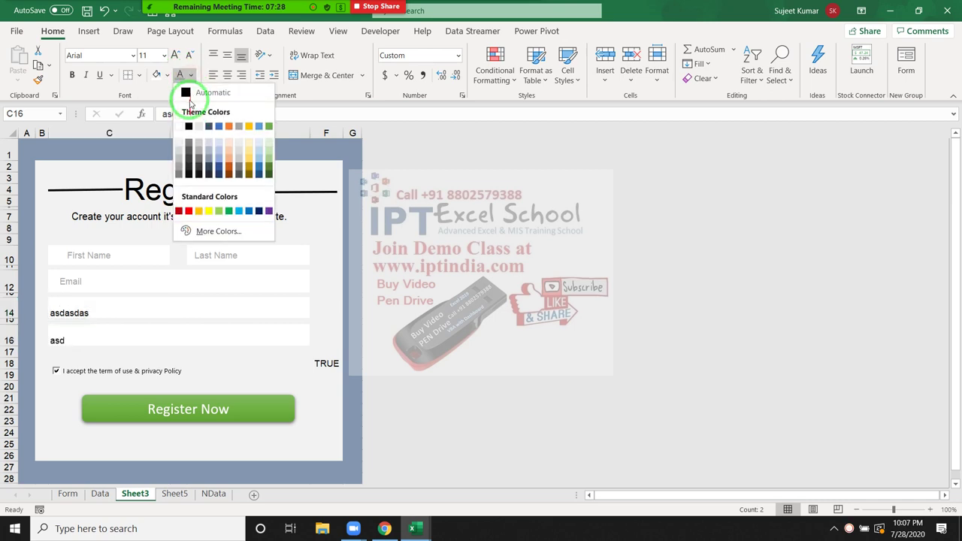
left_click(186, 92)
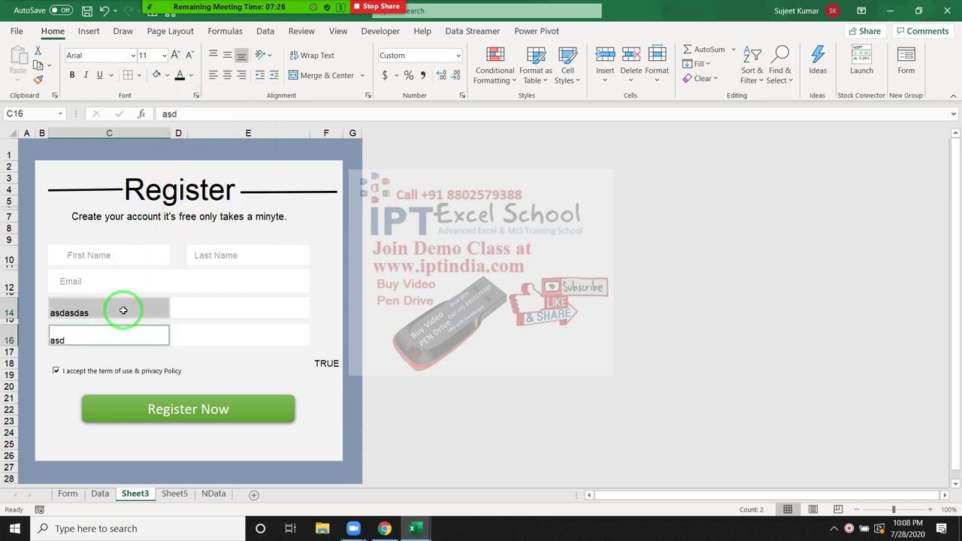
Apply the ** custom format to C14:C16 so entries display as asterisks
right_click(123, 310)
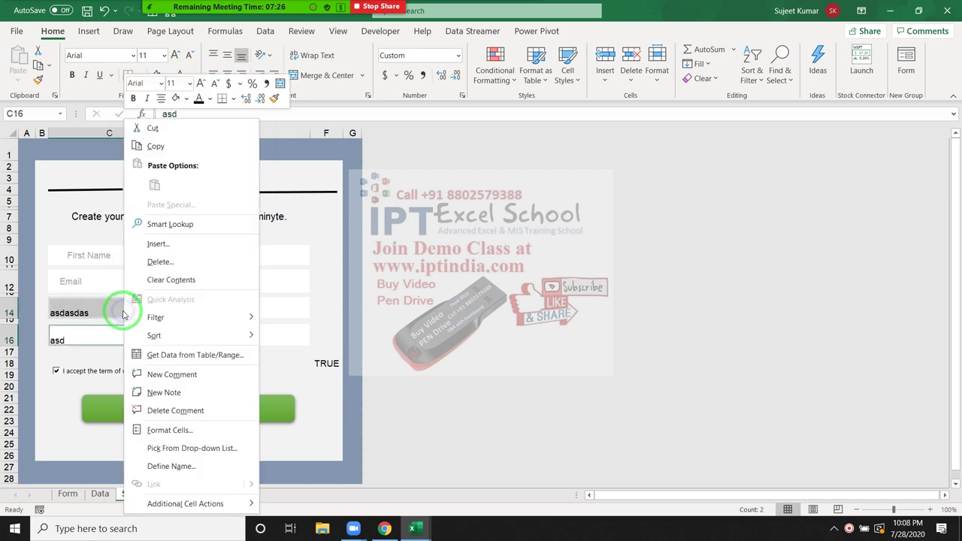
left_click(165, 430)
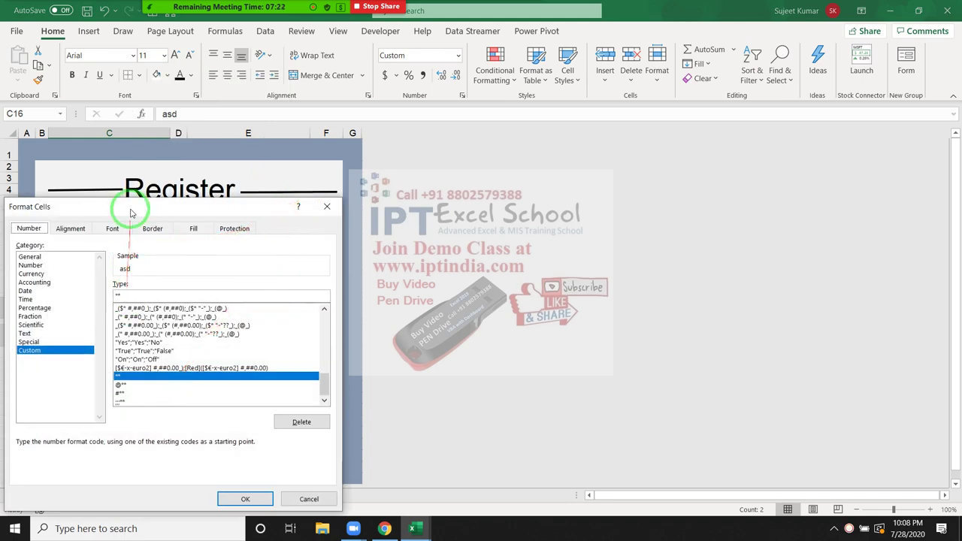
left_click_drag(129, 211, 447, 165)
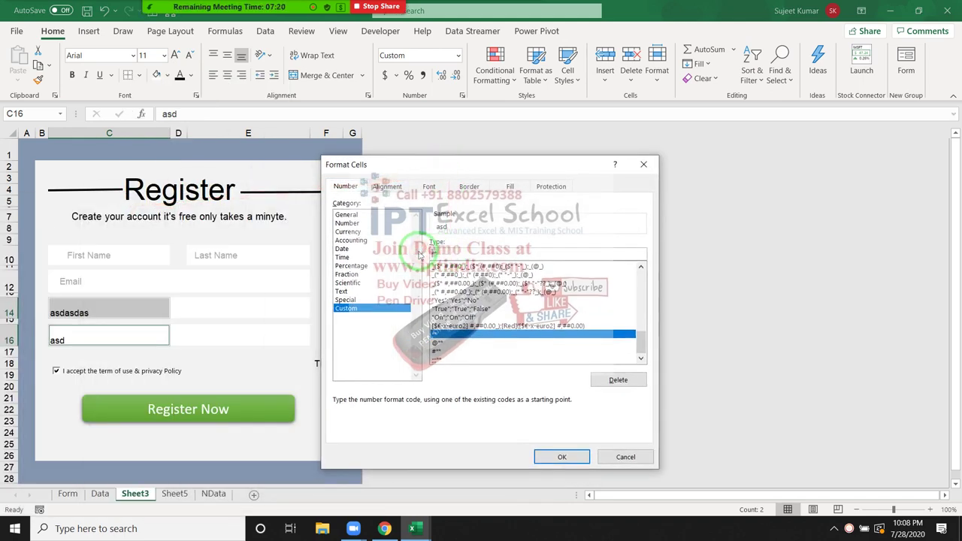
key("BackSpace")
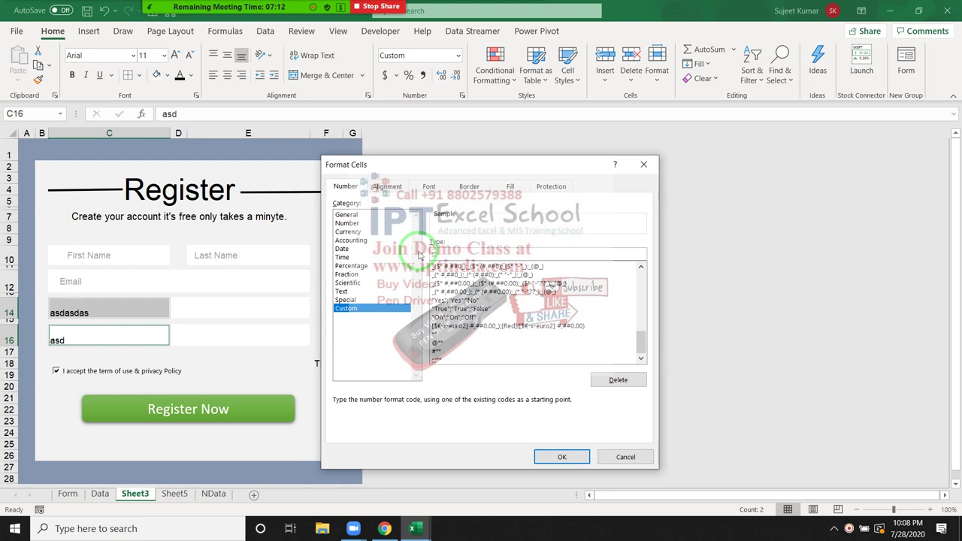
key("Return")
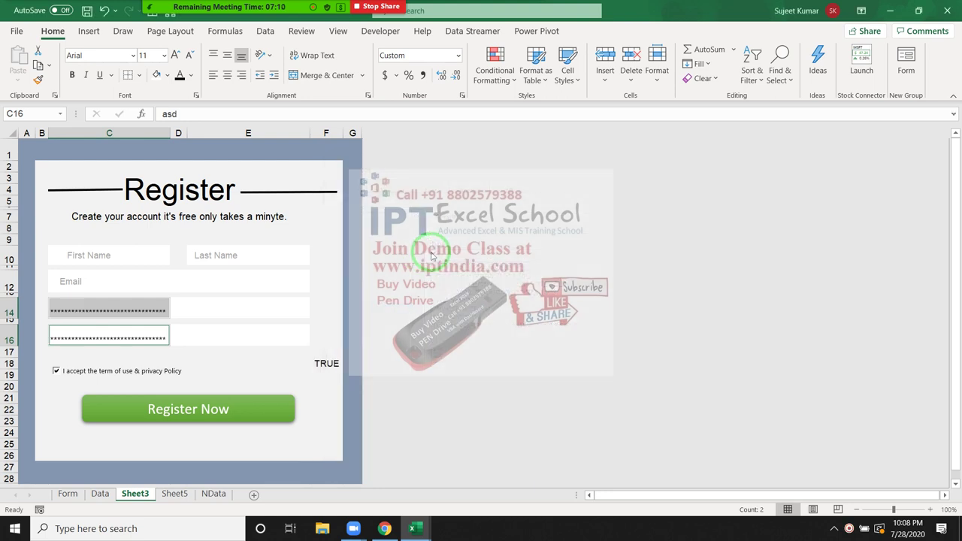
Delete the entries in C14 and C16, test masking with ASDASDSA, then clear it
left_click(88, 309)
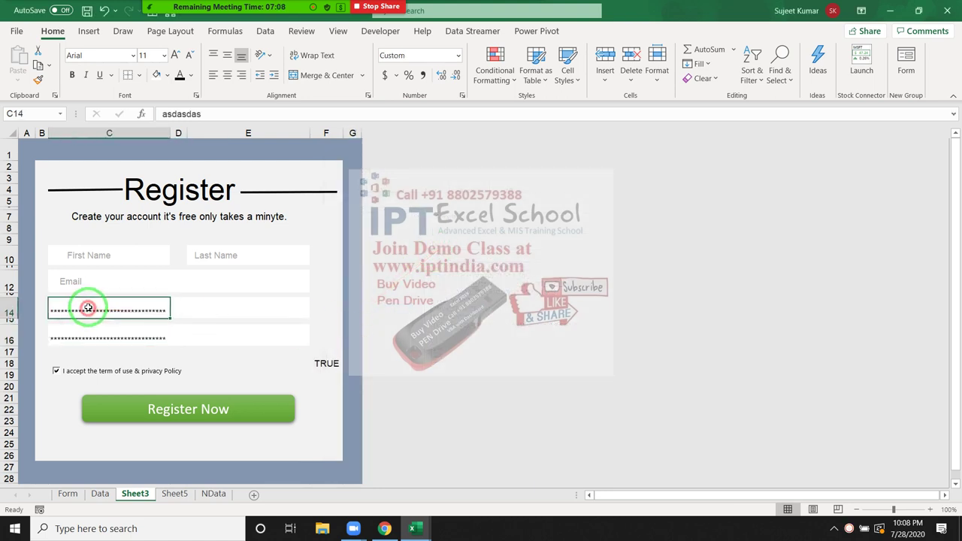
key("Delete")
key("Down")
key("Down")
key("Delete")
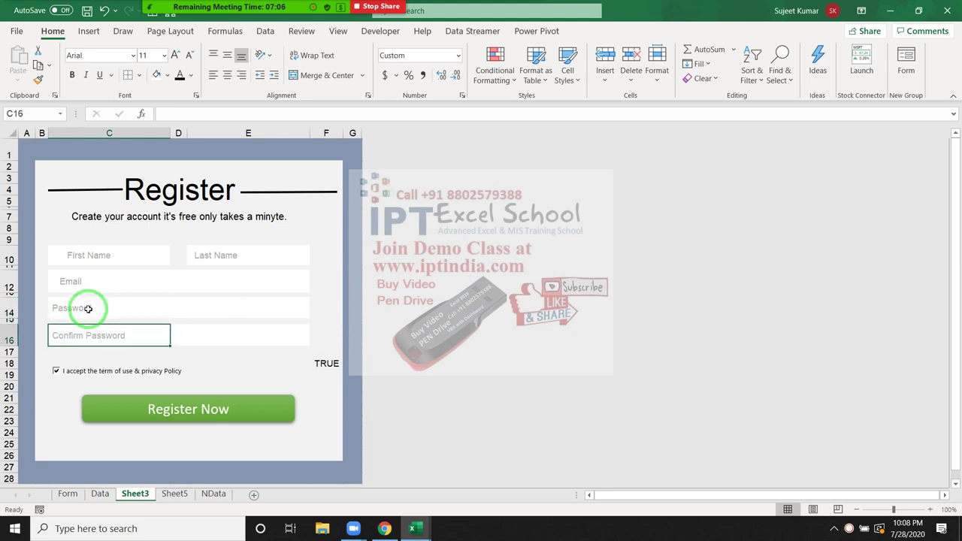
key("Up")
key("Up")
type("ASDASDSA")
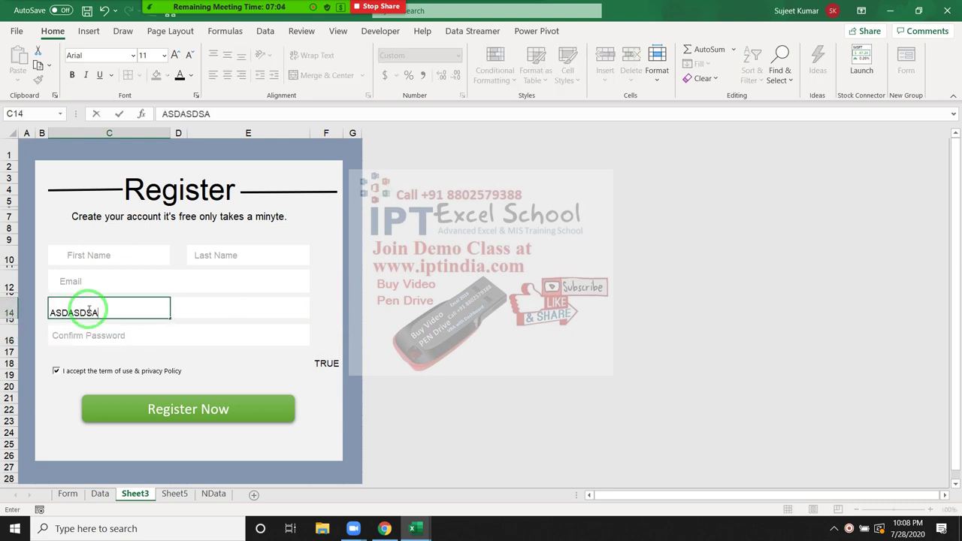
key("Return")
left_click(88, 310)
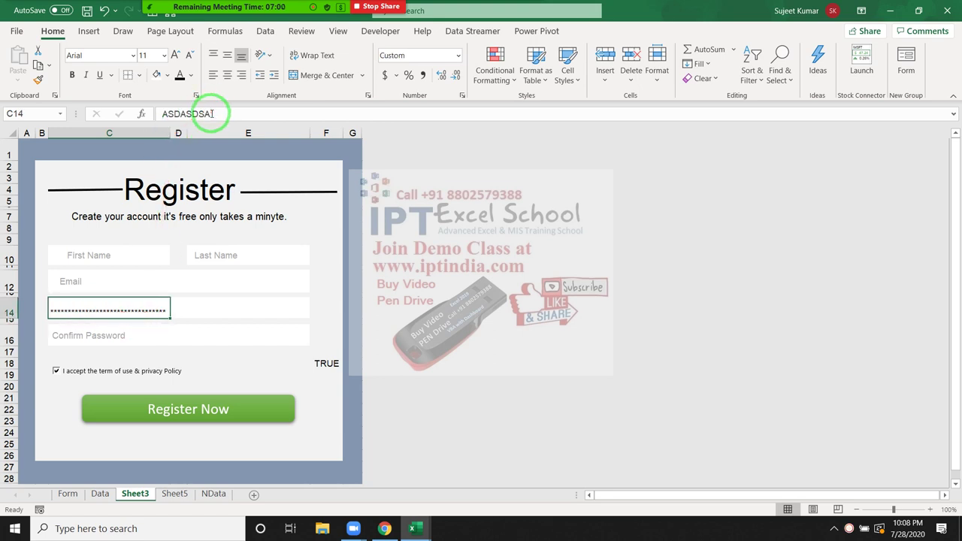
key("Delete")
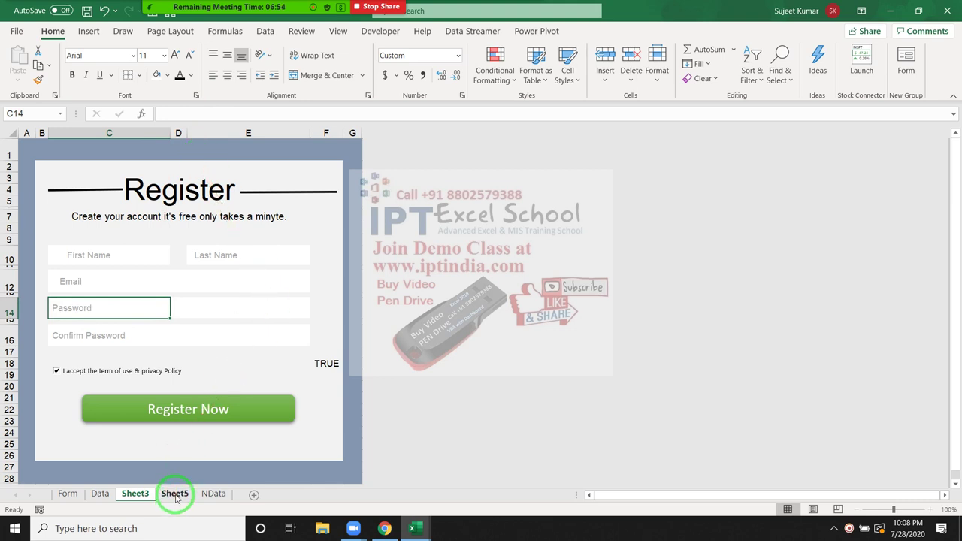
Delete the Sheet5 worksheet
left_click(175, 495)
right_click(175, 495)
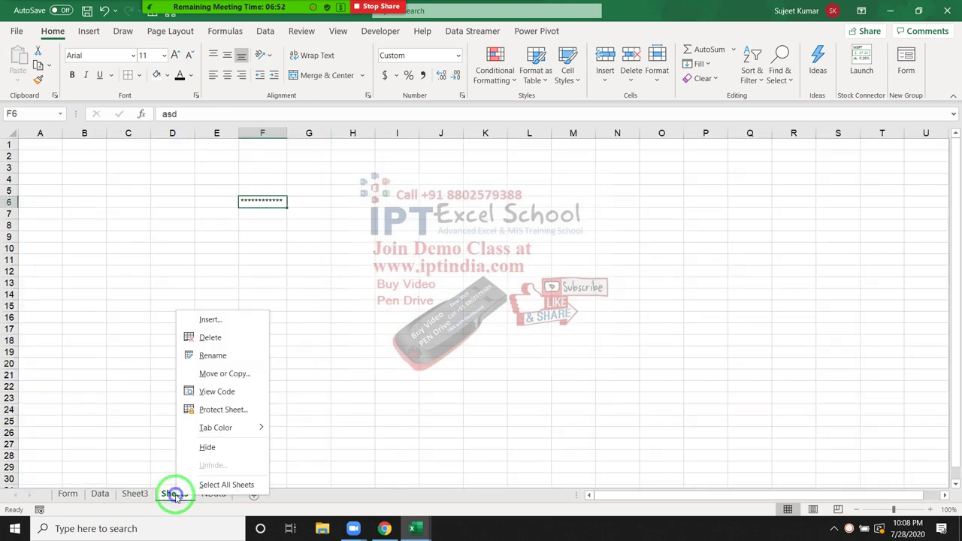
left_click(224, 341)
left_click(456, 298)
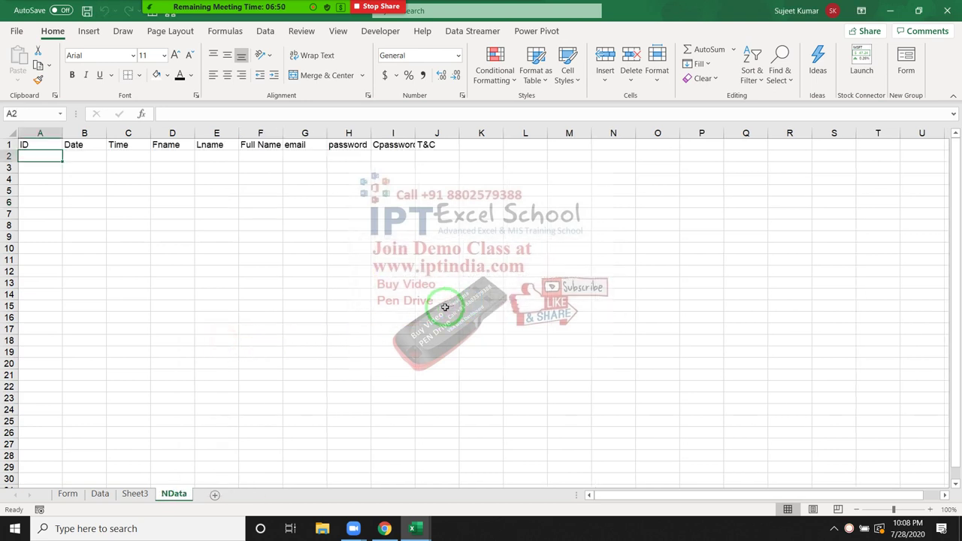
Review the Register form on Sheet3, checking the NData and Form sheets along the way
left_click(135, 495)
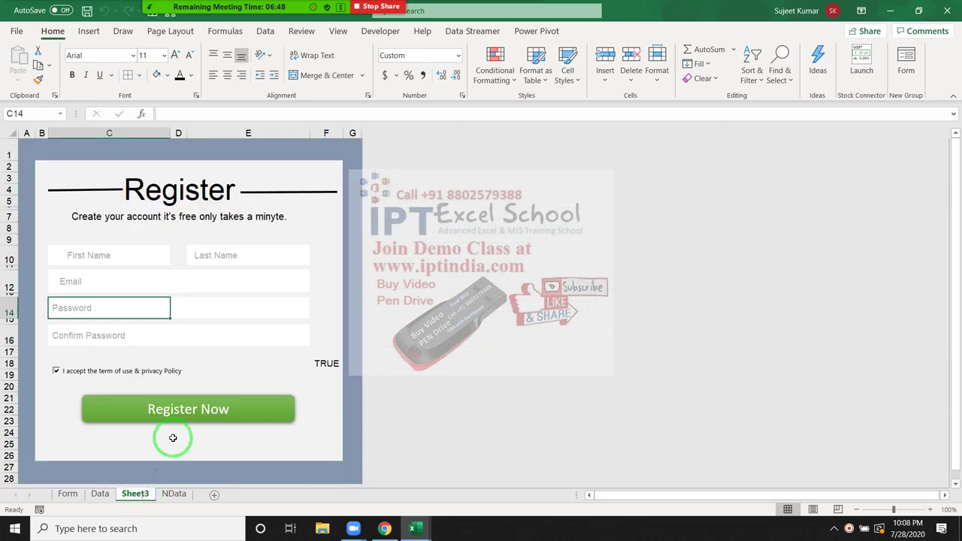
scroll(444, 395, "down", 3)
scroll(443, 394, "up", 3)
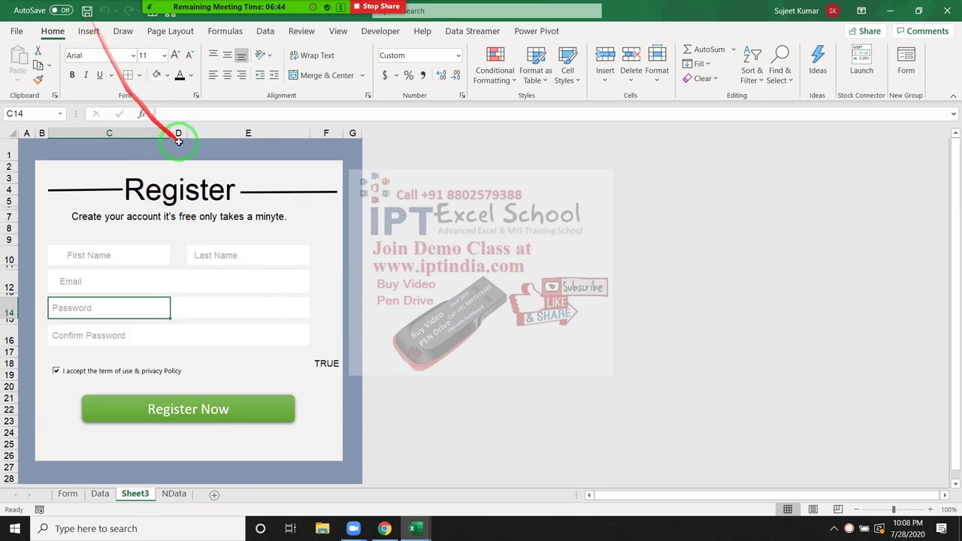
mouse_move(29, 151)
left_mouse_down()
mouse_move(316, 491)
mouse_move(350, 477)
left_mouse_up()
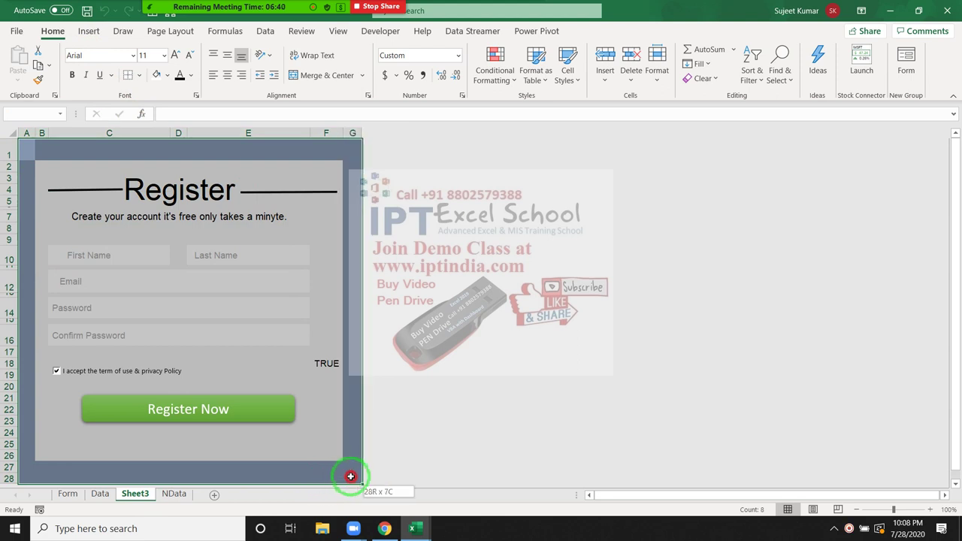
left_click(174, 494)
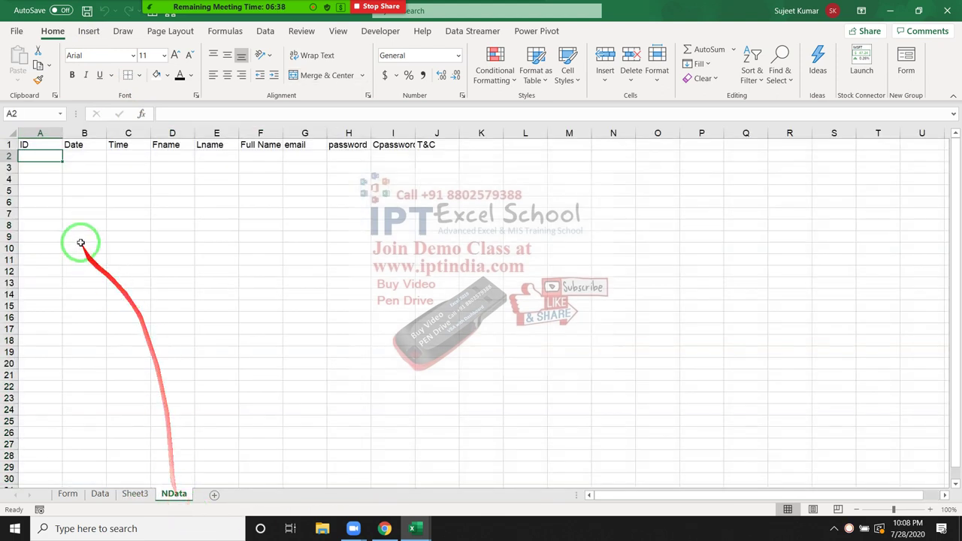
left_click(68, 494)
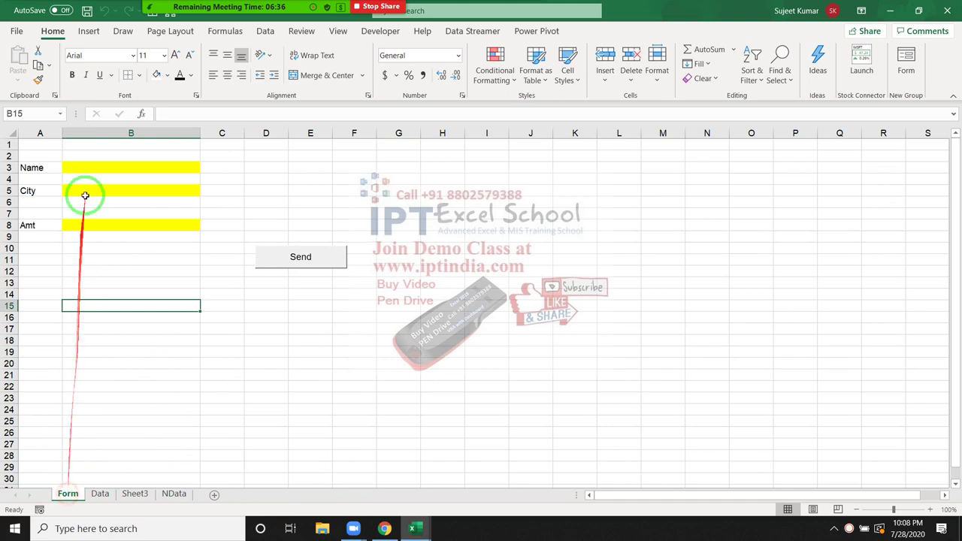
left_click(176, 497)
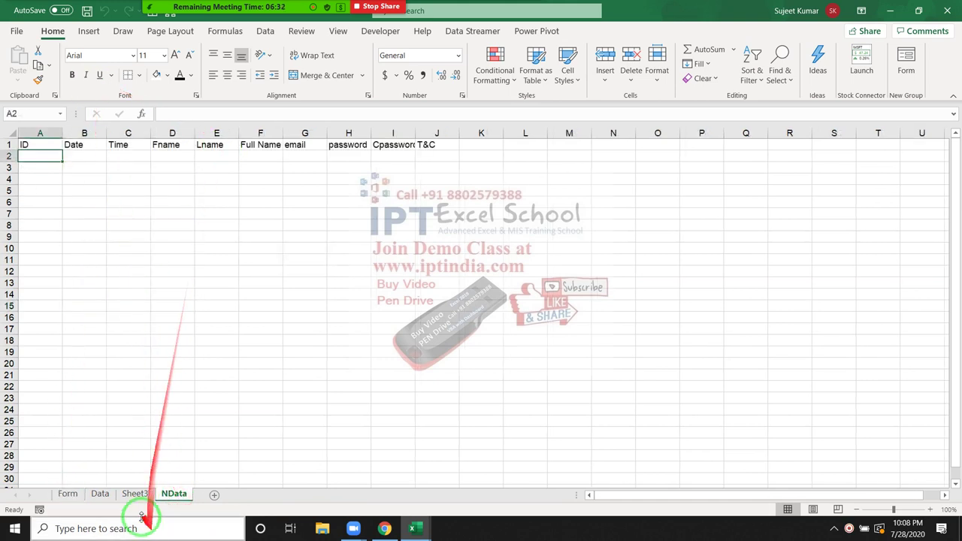
left_click(135, 494)
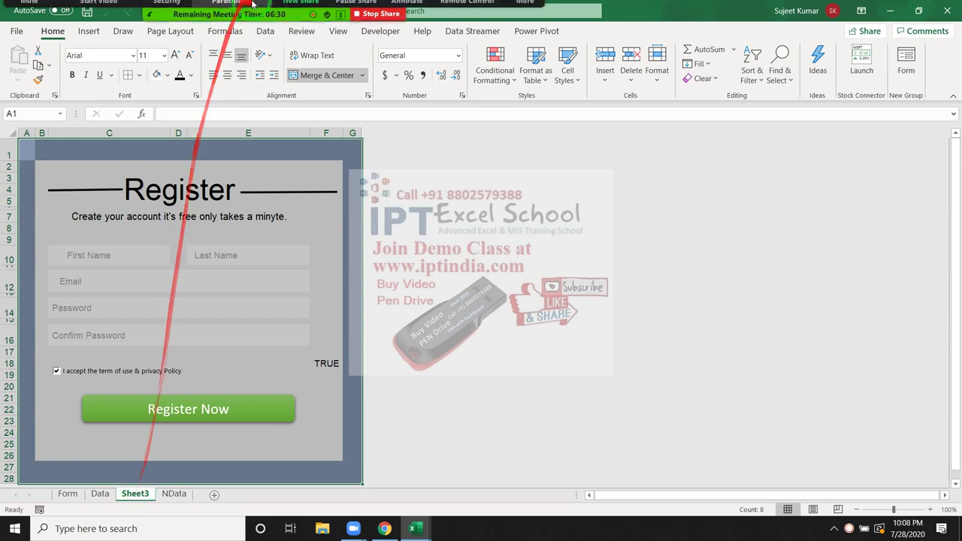
left_click(519, 15)
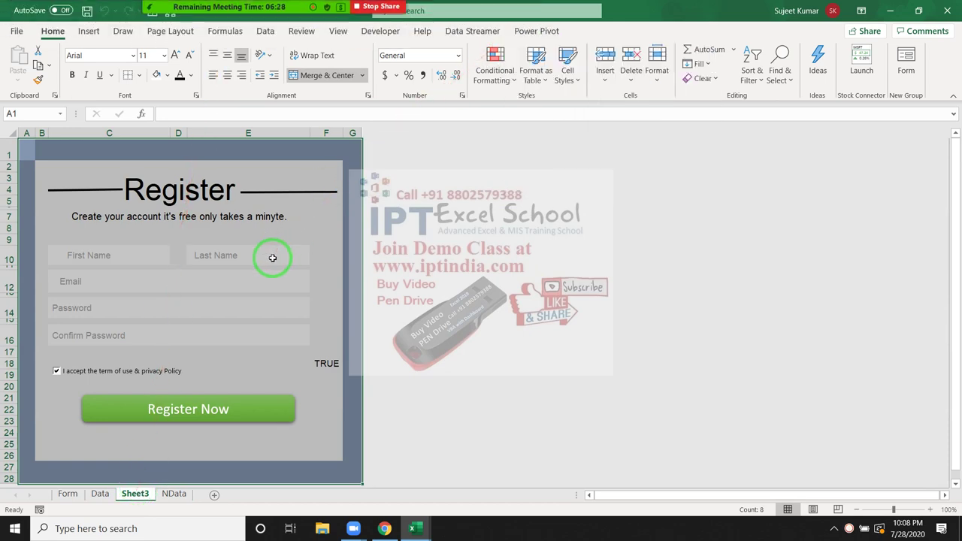